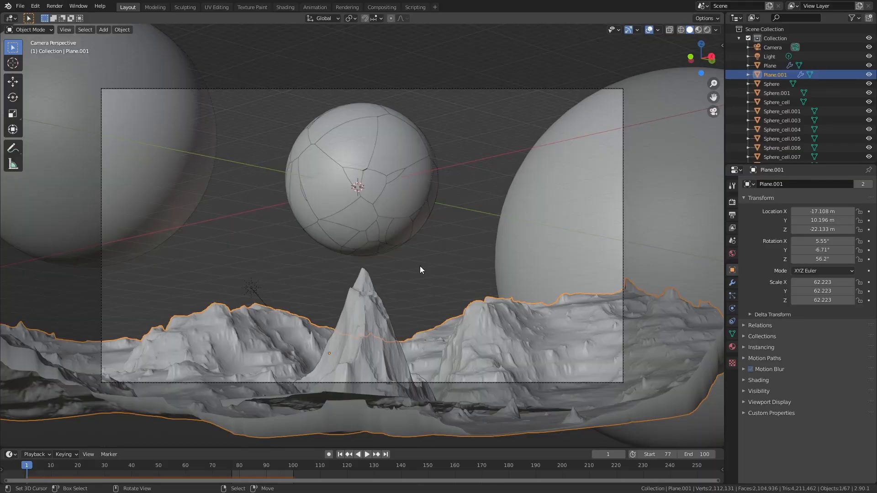
Step: Examine the finished alien scene's terrain planes and the two large background spheres
middle_drag(423, 276, 439, 290)
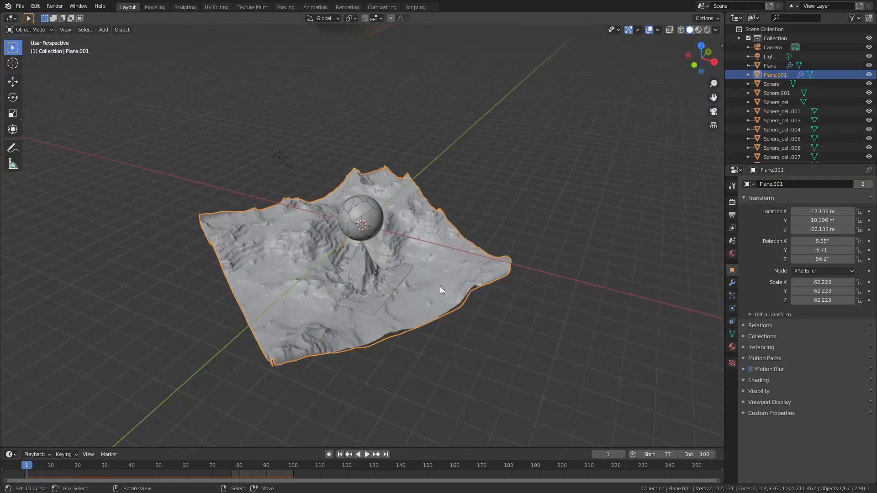
click(390, 272)
click(417, 257)
click(391, 269)
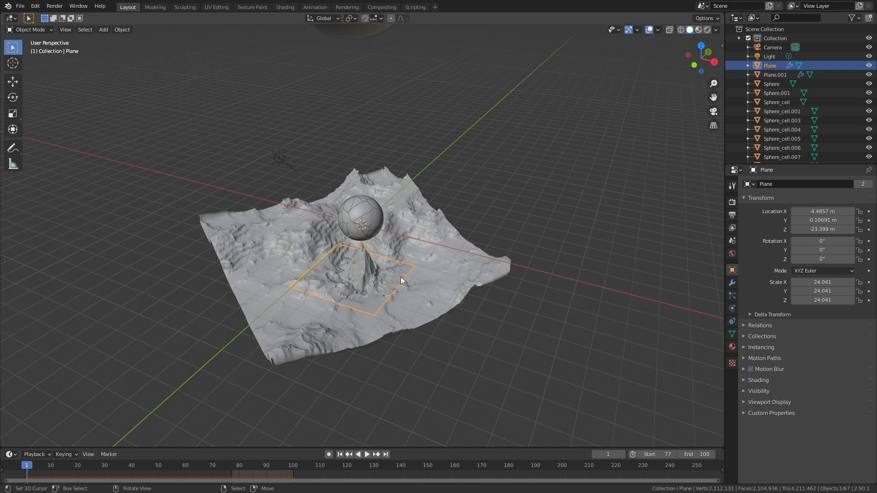
middle_drag(396, 283, 375, 237)
click(489, 152)
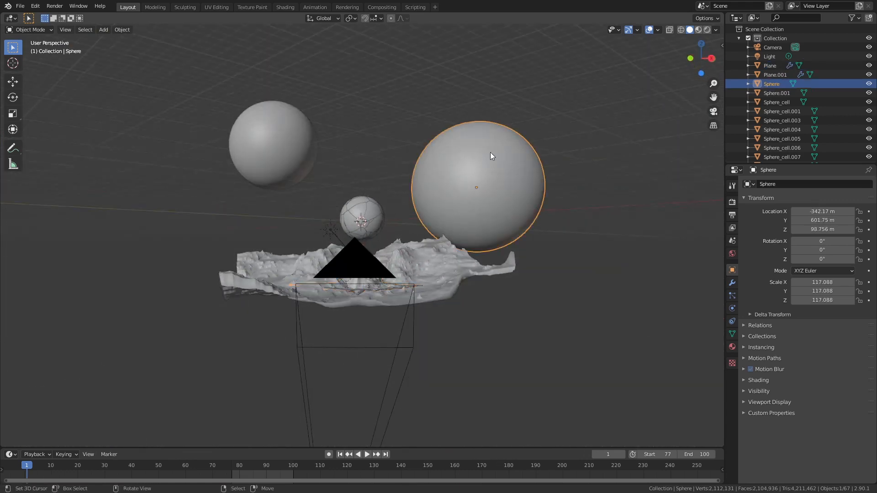
click(249, 144)
middle_drag(365, 167, 379, 181)
Step: Inspect the individual cells of the fractured sphere above the mountain peak
scroll(394, 227, up, 8)
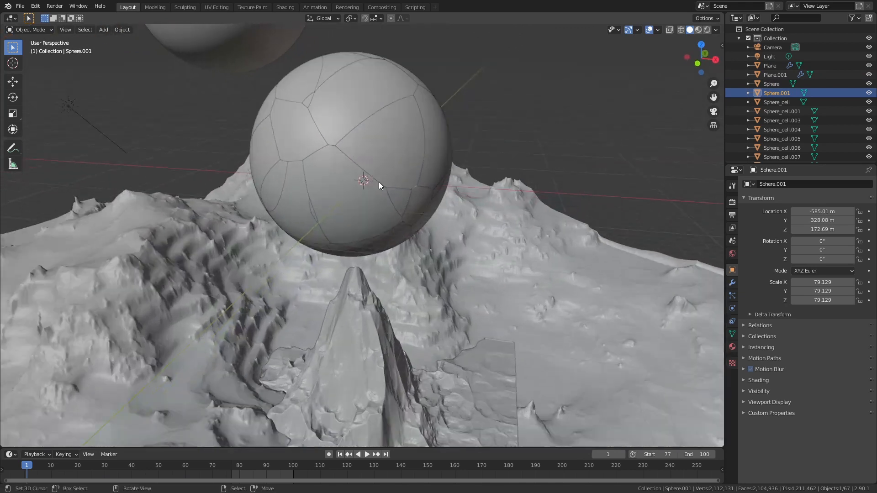
click(373, 158)
click(386, 145)
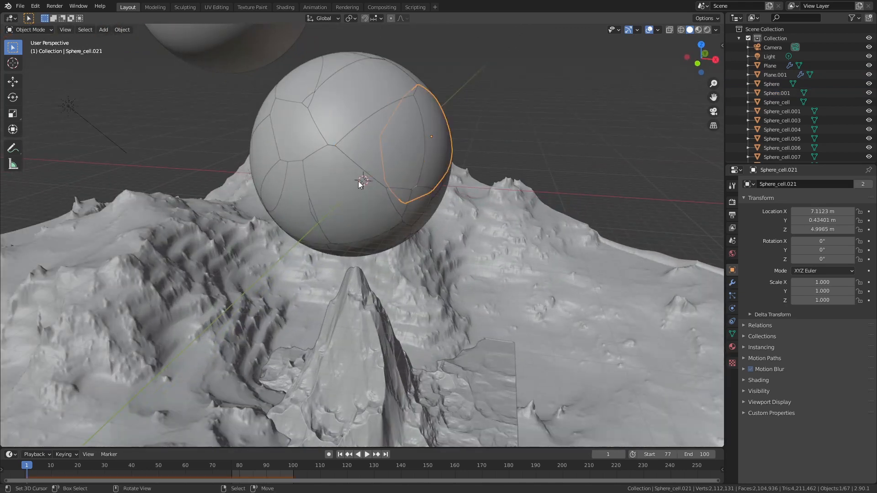
click(359, 181)
click(356, 105)
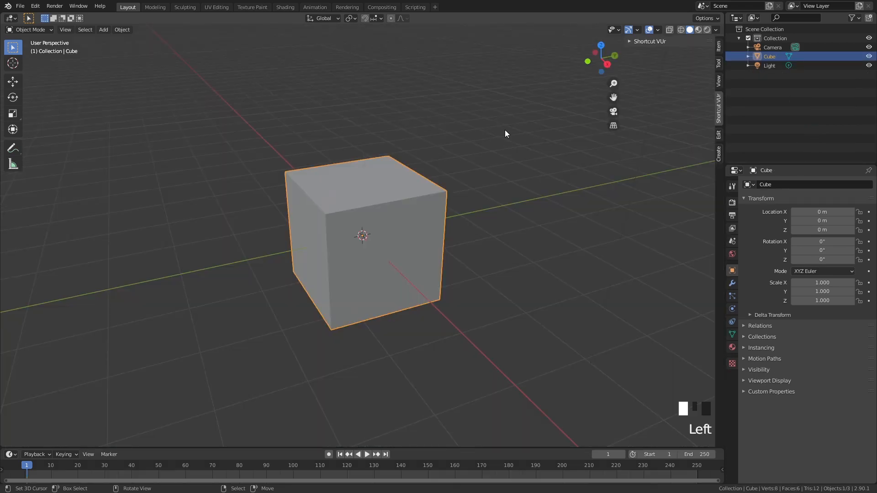
Step: Delete the default cube and add a mesh plane in its place
key(x)
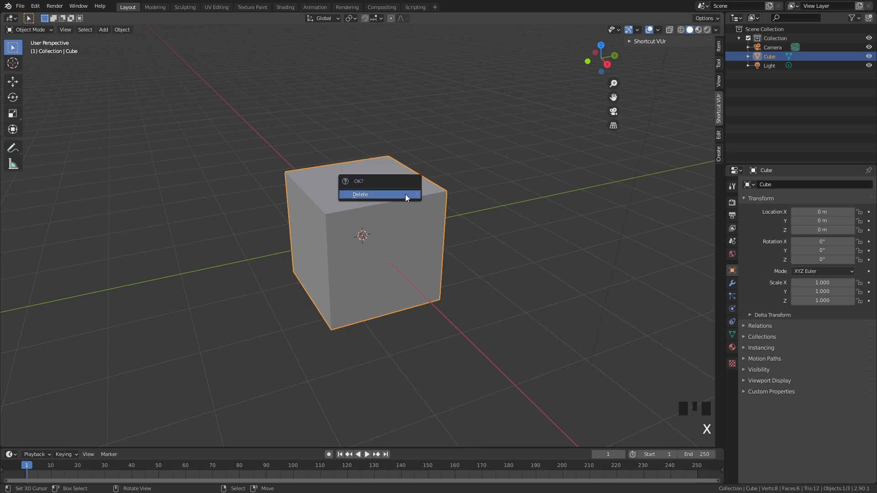
click(405, 195)
key(shift+a)
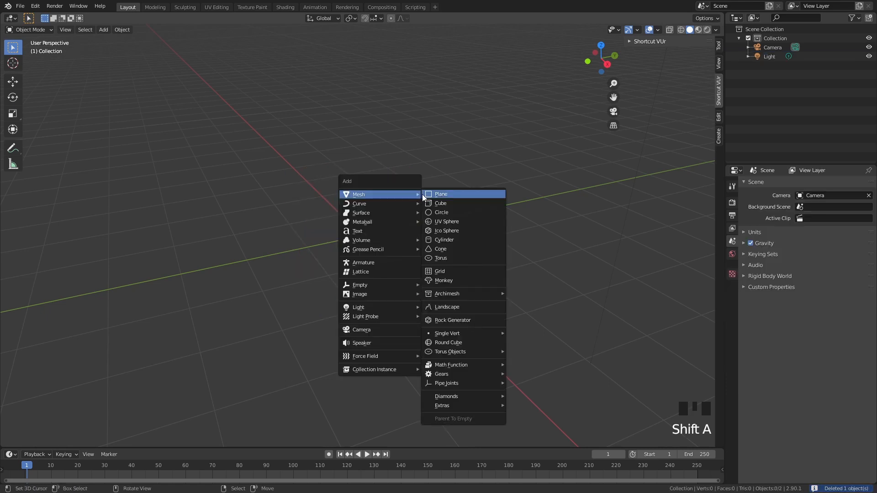
click(432, 194)
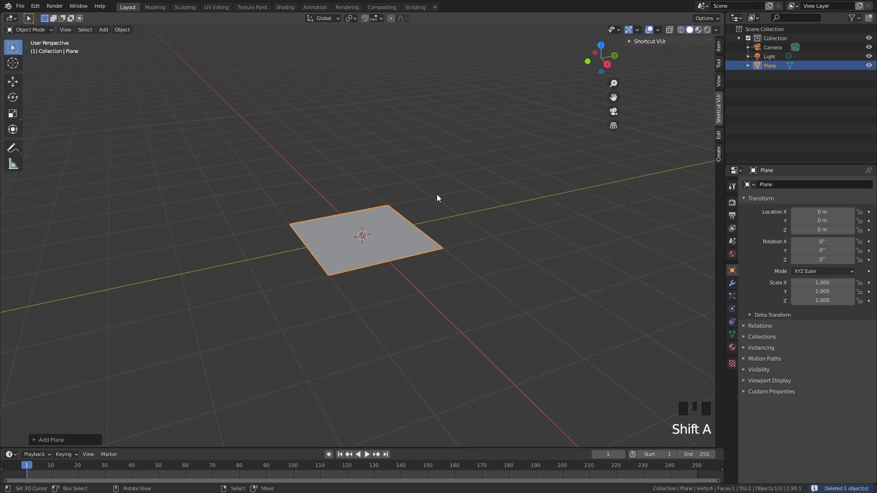
Step: Scale the plane up by a factor of 50 and display its dimensions
text(s)
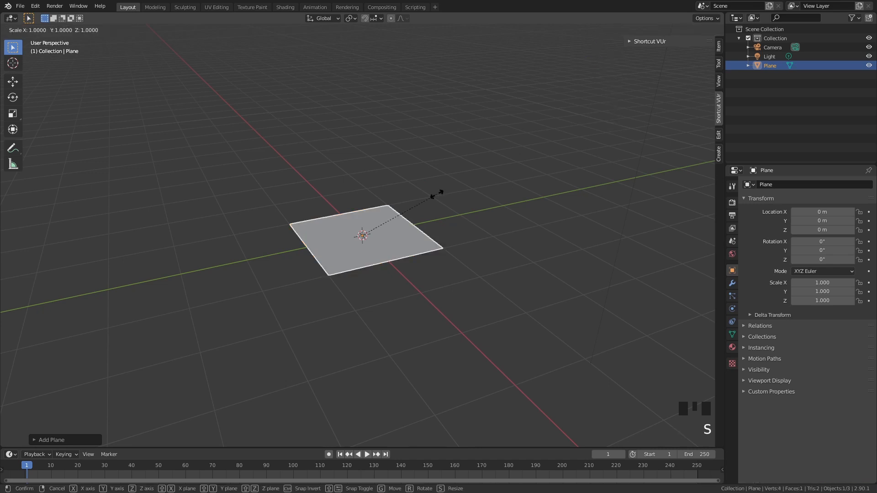
text(50)
key(Return)
scroll(437, 193, down, 11)
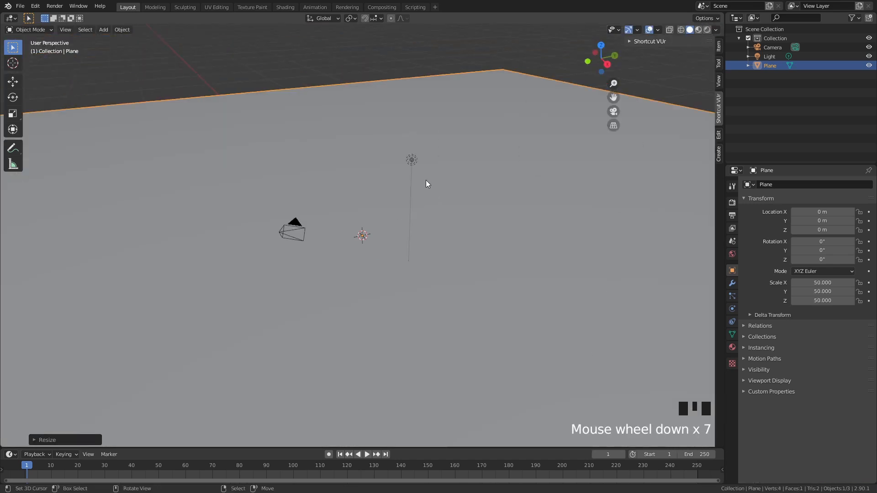
scroll(497, 131, down, 4)
click(719, 48)
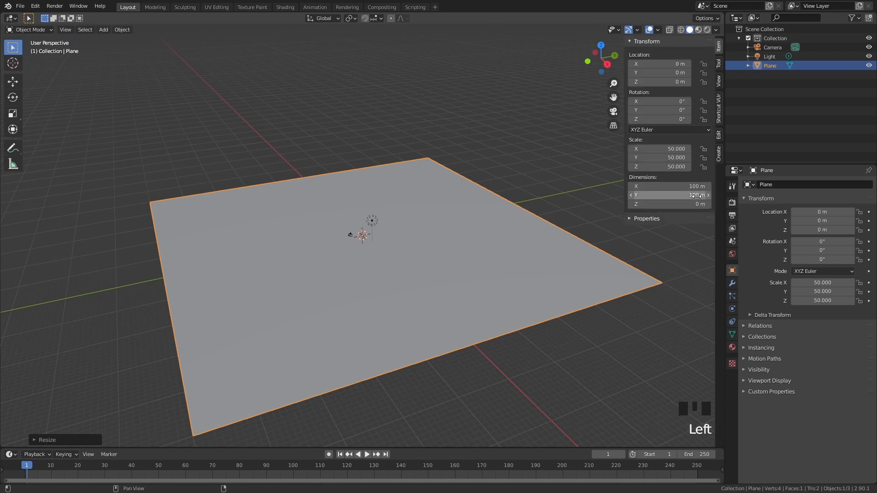
click(719, 48)
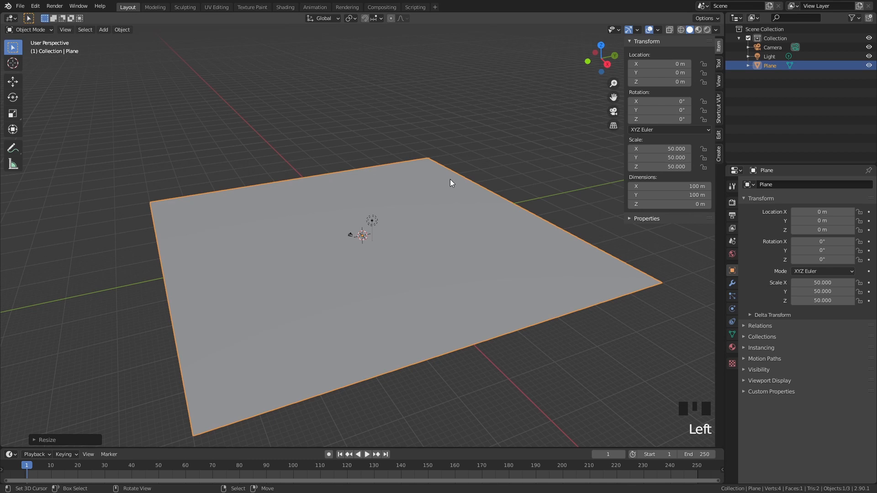
Step: Subdivide the plane's mesh with 50 cuts and return to Object Mode
key(Tab)
key(w)
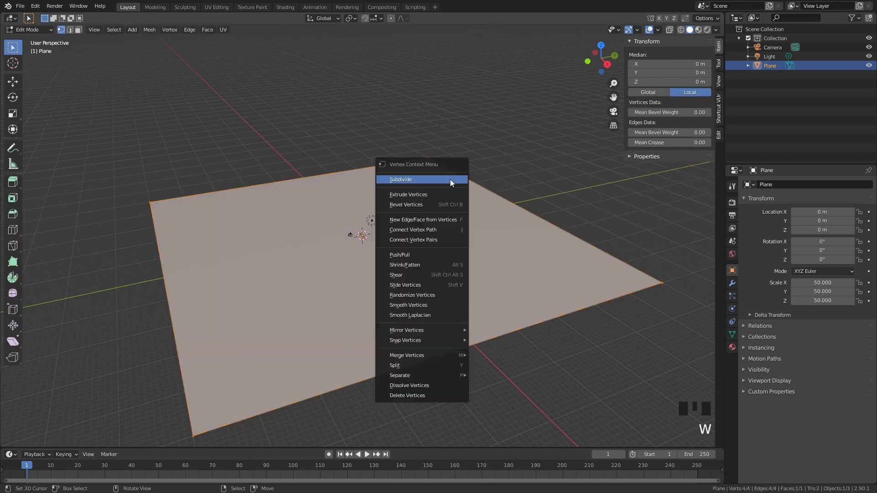
click(451, 179)
click(50, 439)
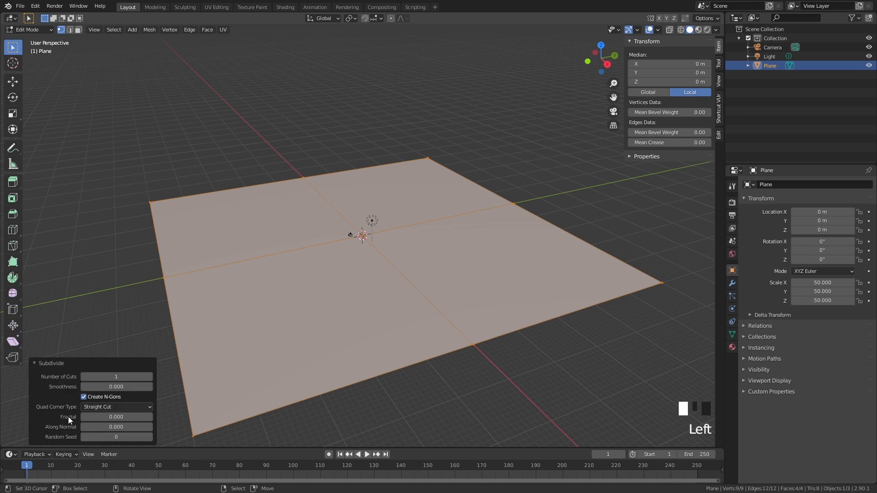
mouse_move(112, 378)
mouse_down()
mouse_move(150, 378)
mouse_move(115, 376)
mouse_up()
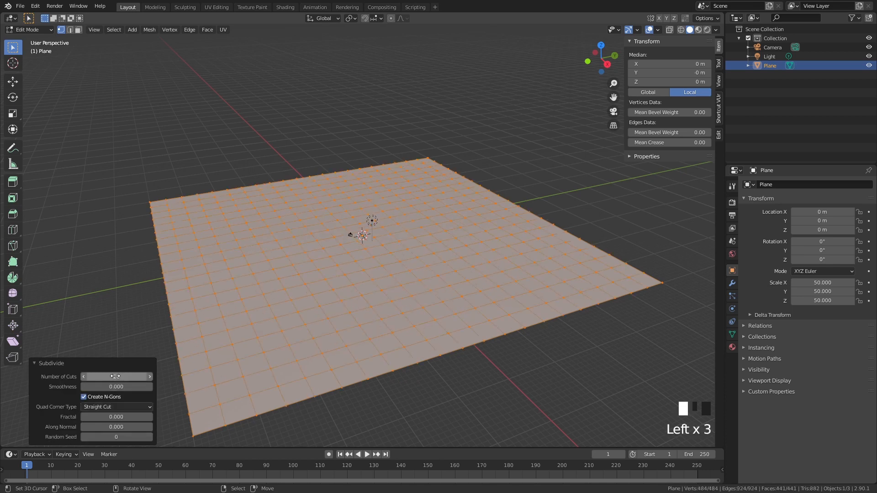
click(115, 377)
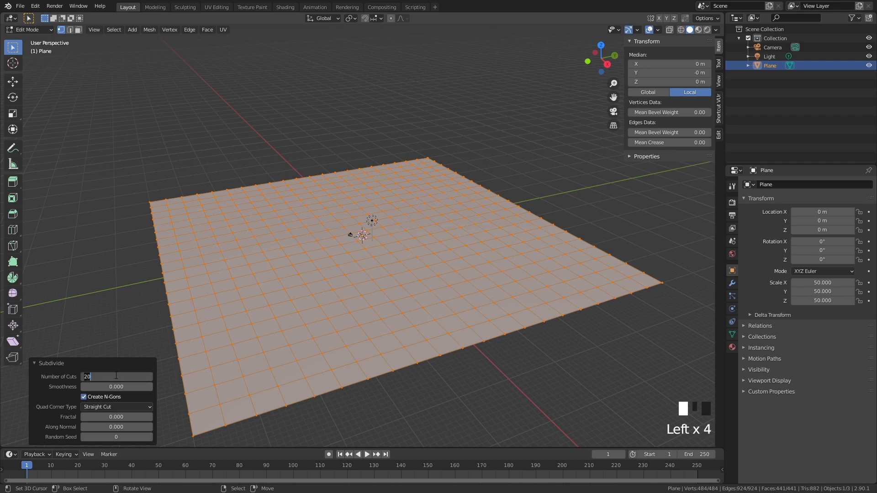
text(50)
key(Return)
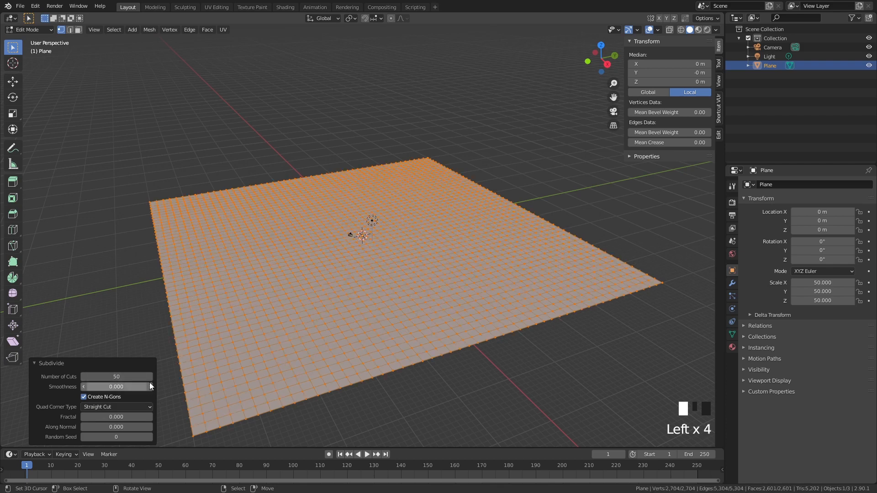
key(Tab)
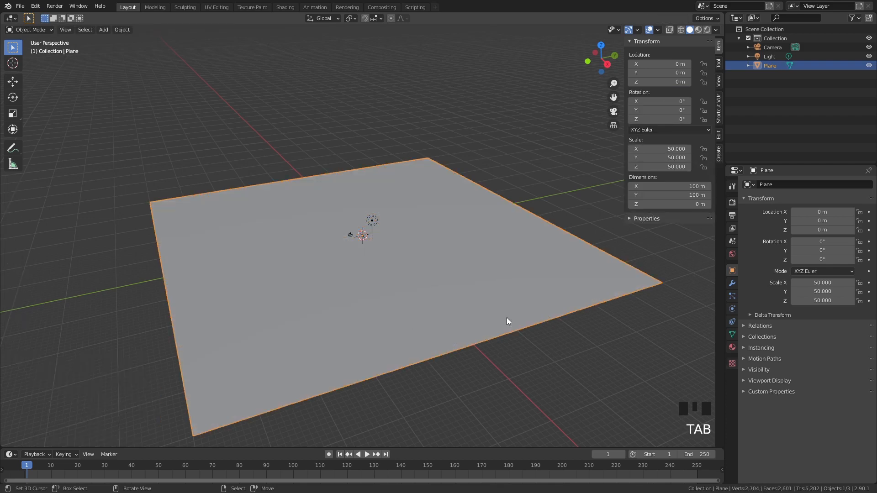
Step: Add a Displace modifier to the plane, create a new texture for it, and open the texture's settings
click(732, 282)
click(776, 185)
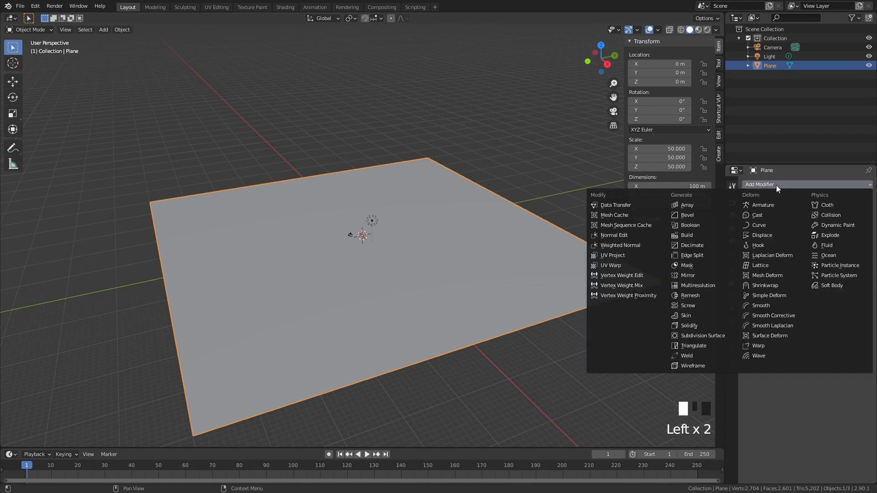
click(776, 236)
click(811, 212)
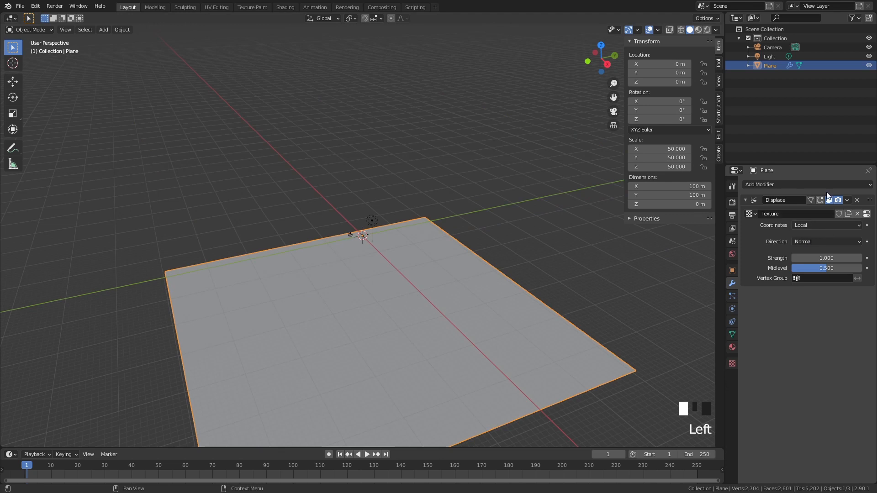
click(733, 361)
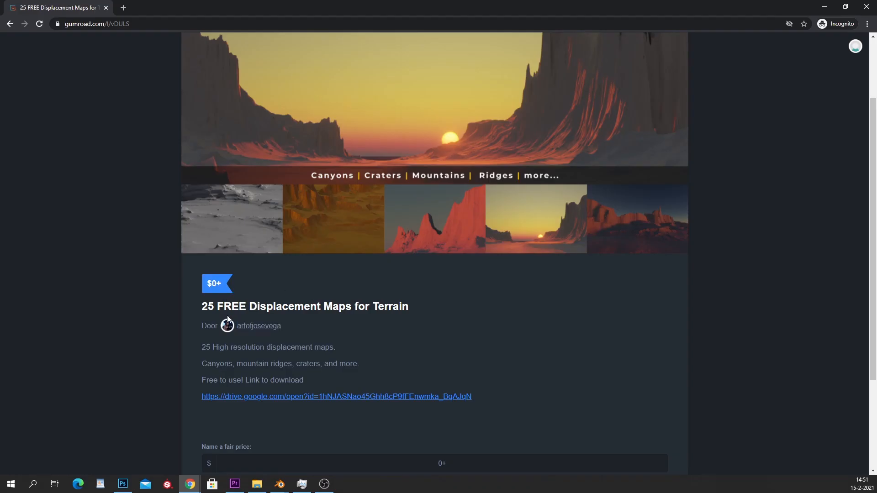
Step: Review the "25 FREE Displacement Maps for Terrain" page on Gumroad in Chrome and return to Blender
drag(201, 325, 290, 325)
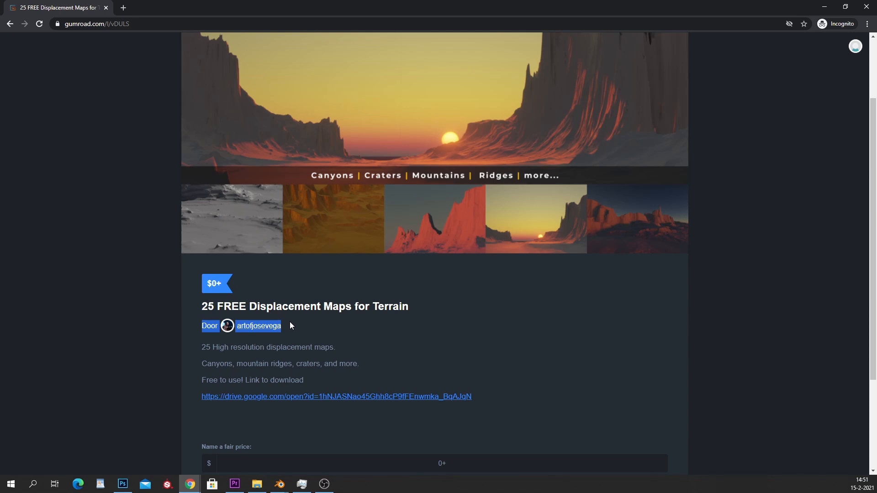
click(291, 322)
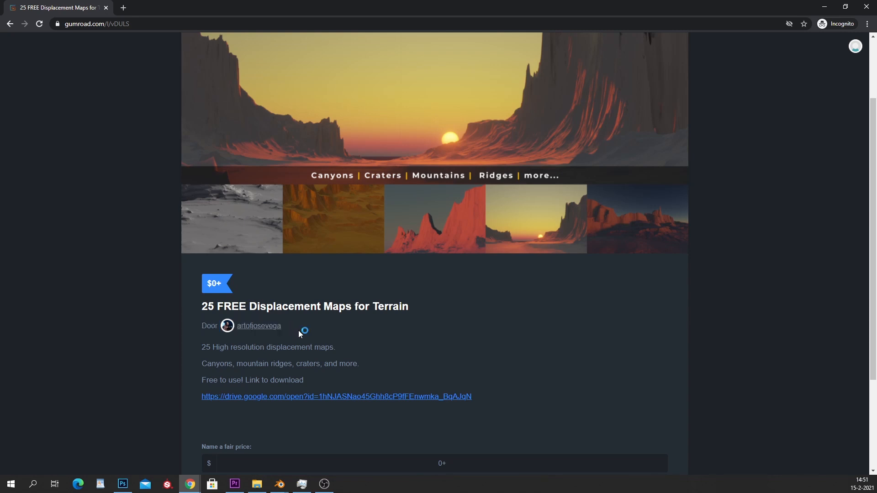
scroll(454, 265, down, 3)
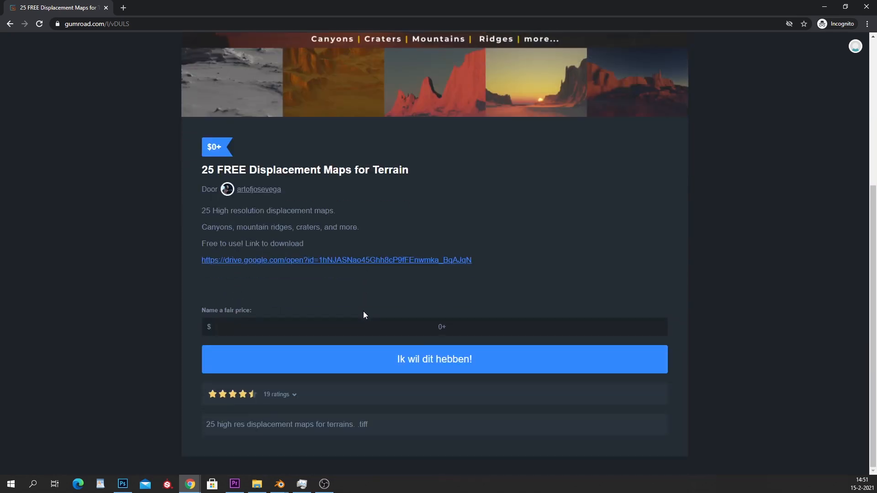
scroll(448, 292, up, 2)
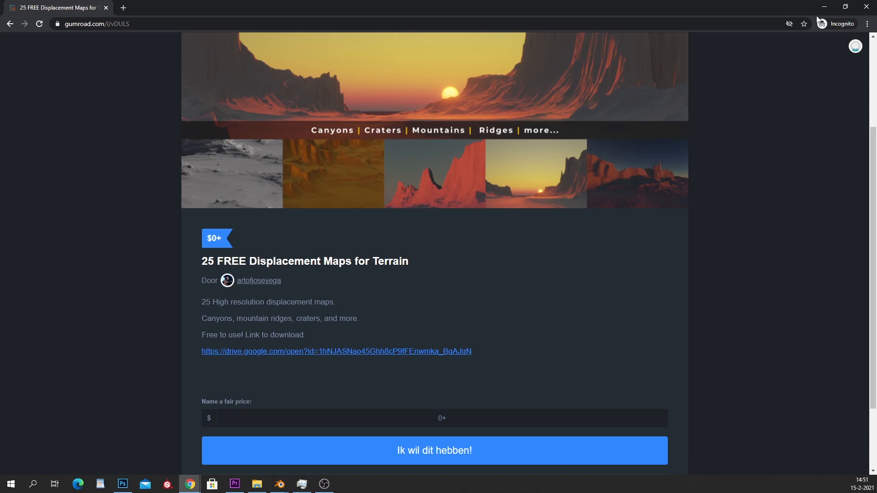
click(824, 6)
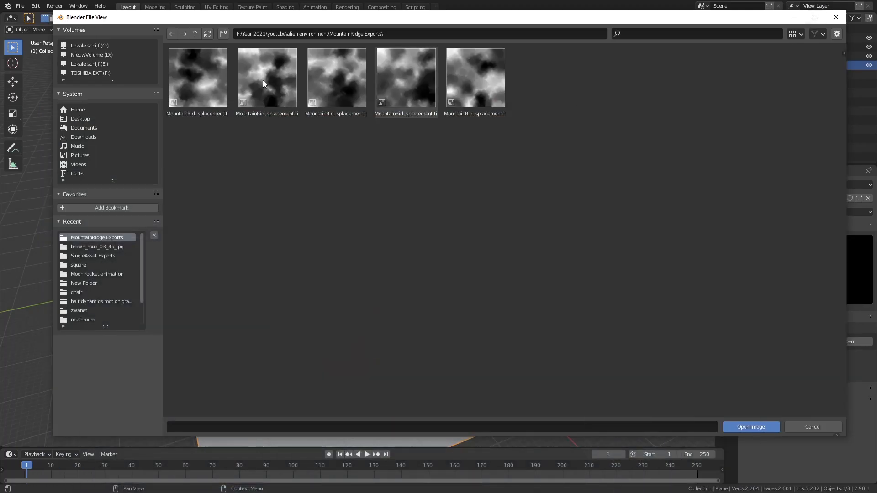
Step: Load MountainRidge_C_Displacement.tif from the MountainRidge Exports folder as the displacement texture's image
click(195, 34)
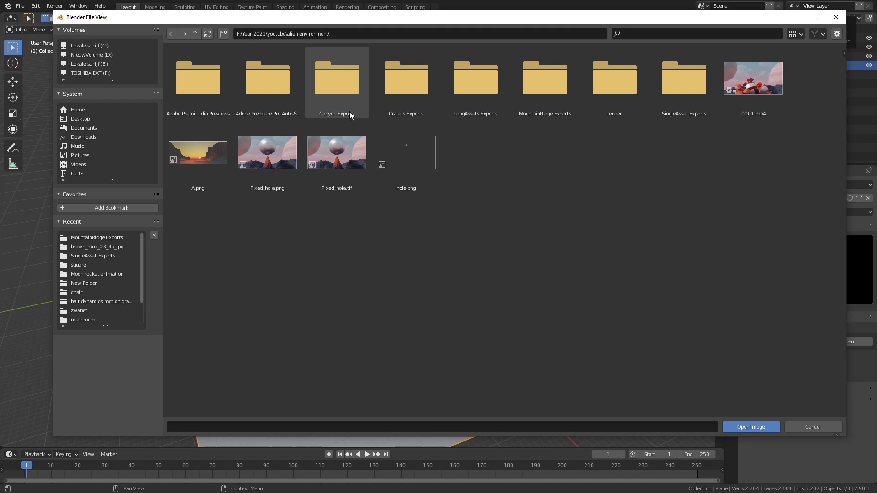
double_click(527, 89)
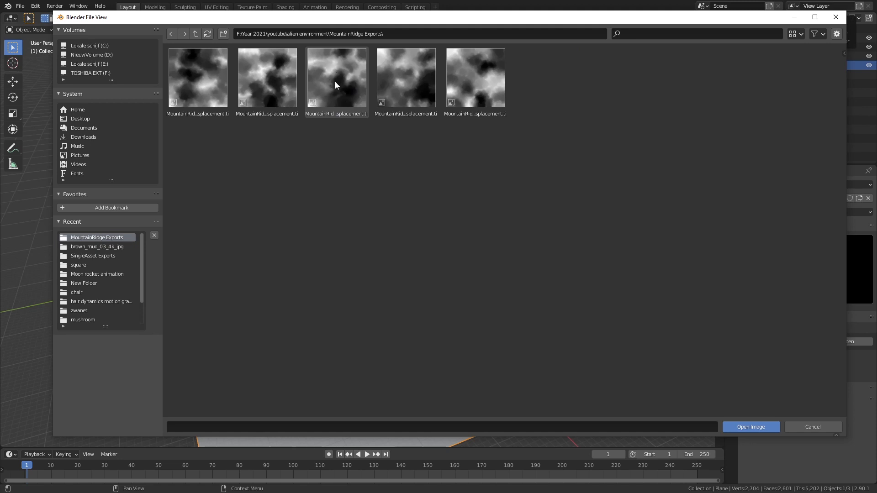
click(347, 95)
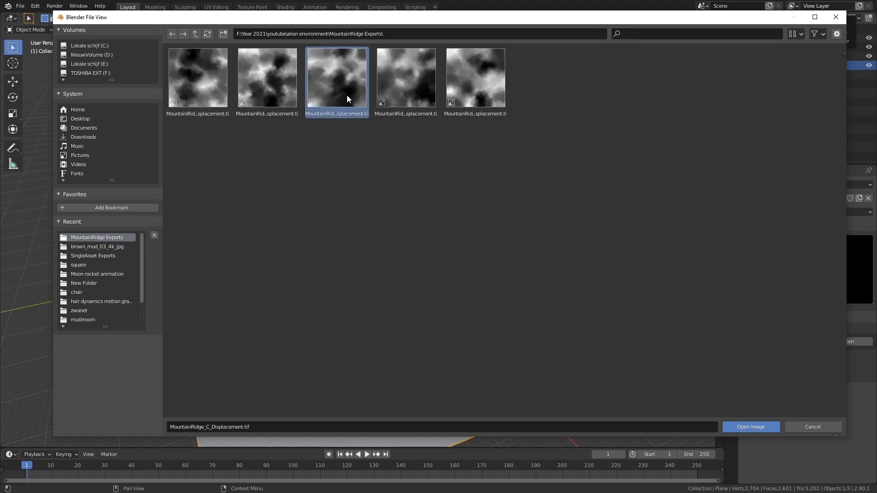
double_click(347, 95)
scroll(412, 227, down, 2)
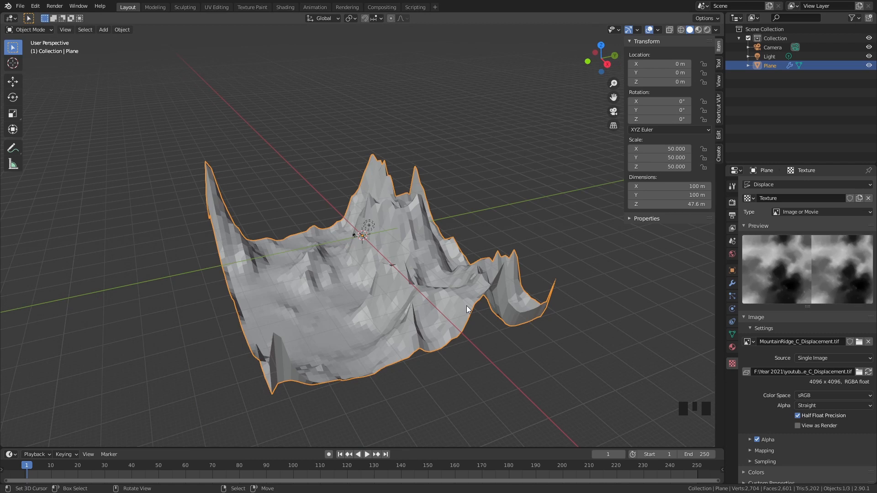
Step: Apply the plane's scale and set the Displace modifier's strength to 19.1
key(ctrl+a)
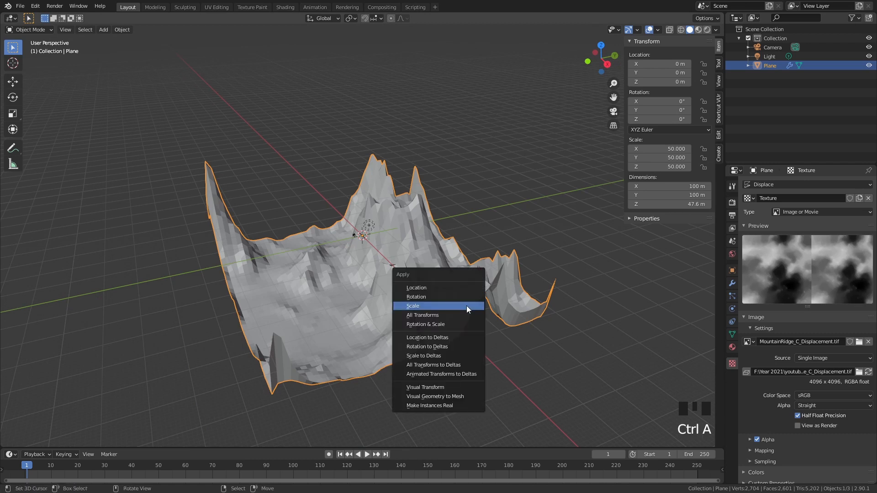
click(467, 305)
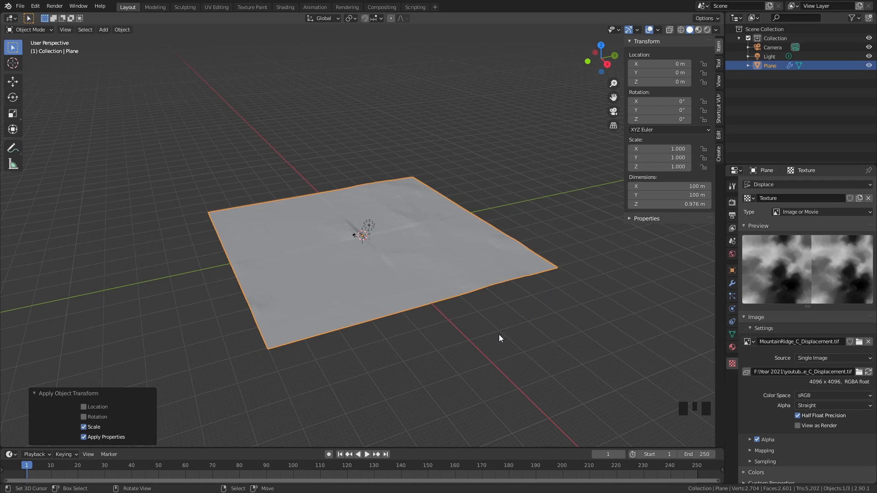
click(733, 283)
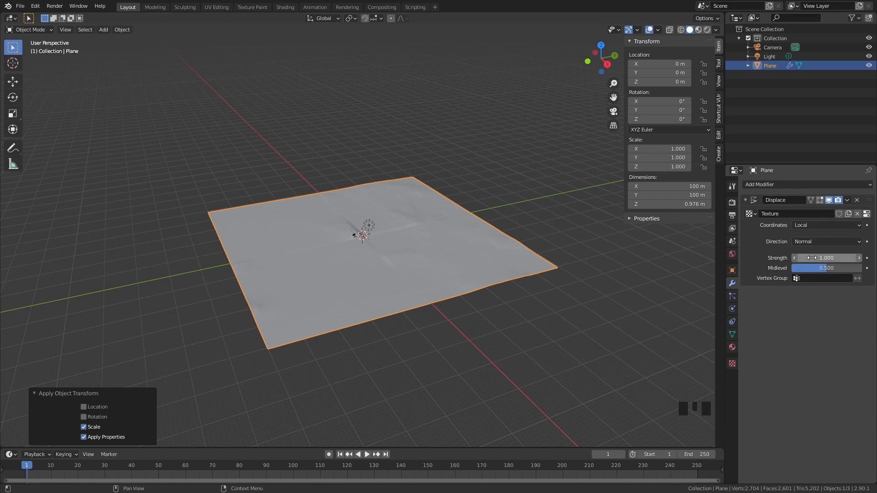
drag(812, 257, 845, 257)
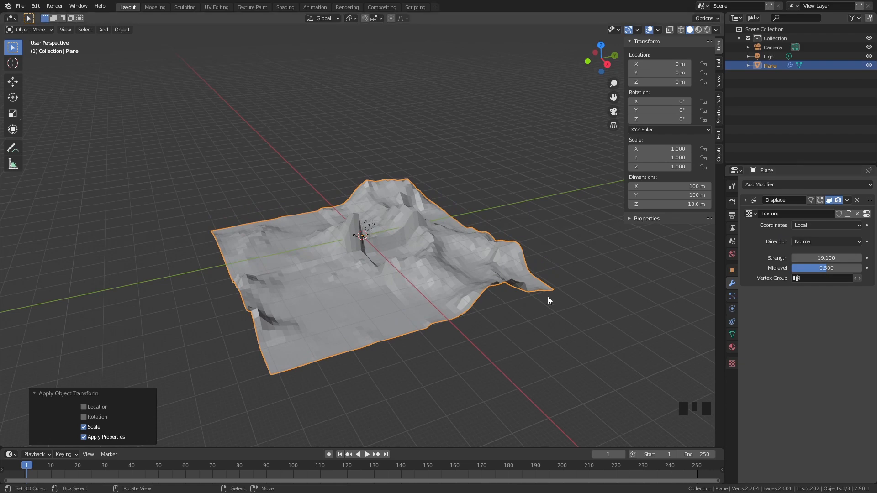
Step: Set the Displace modifier's texture coordinates to UV and inspect the resulting terrain up close
middle_drag(547, 296, 530, 344)
scroll(530, 344, up, 4)
middle_drag(462, 289, 466, 227)
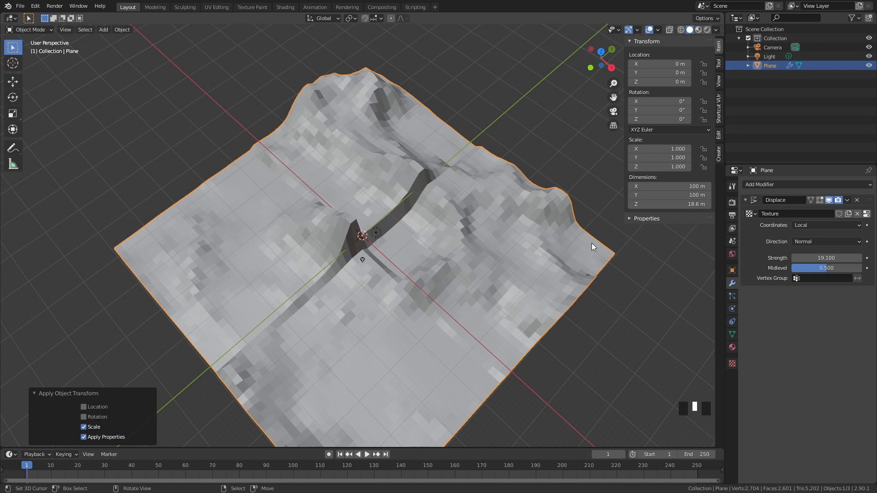
click(812, 223)
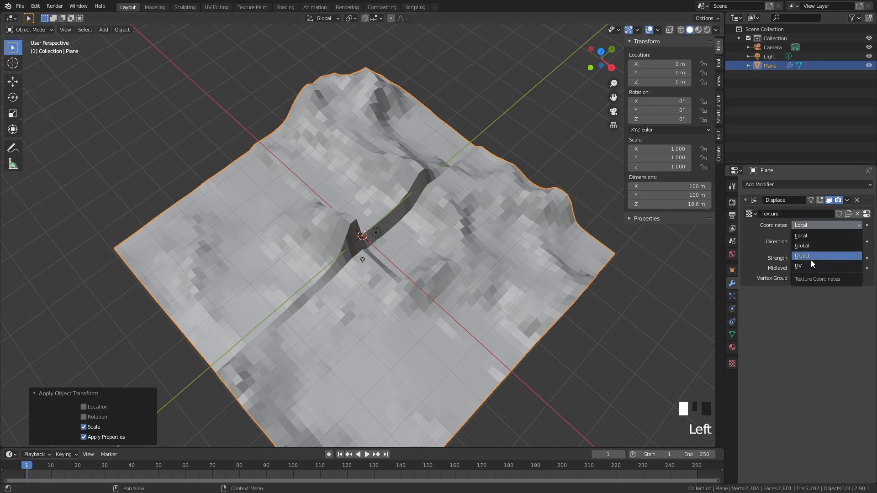
click(801, 268)
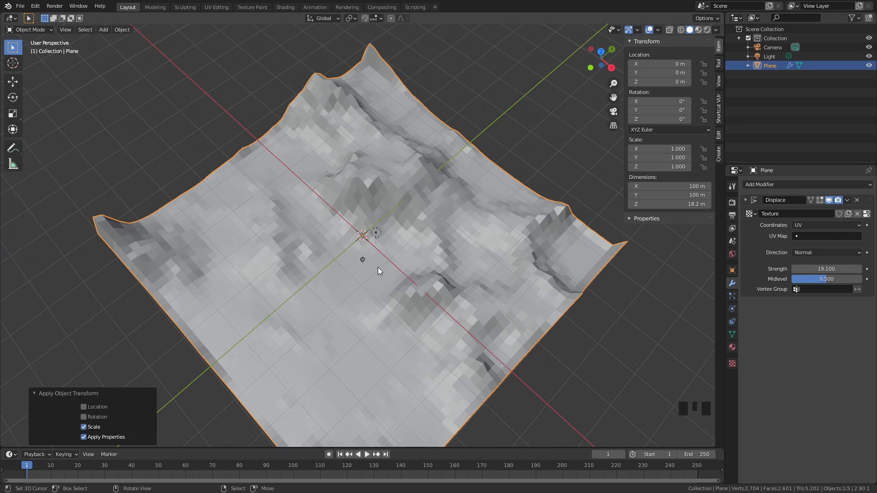
middle_drag(381, 264, 385, 205)
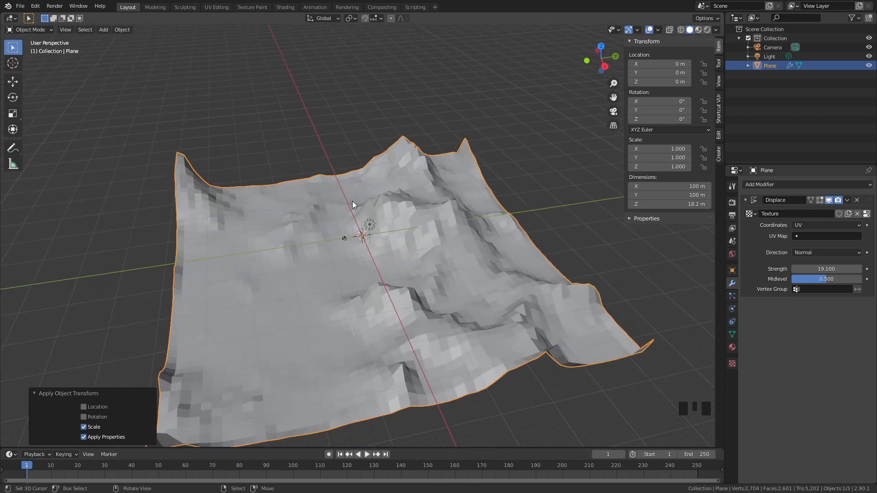
scroll(366, 211, up, 7)
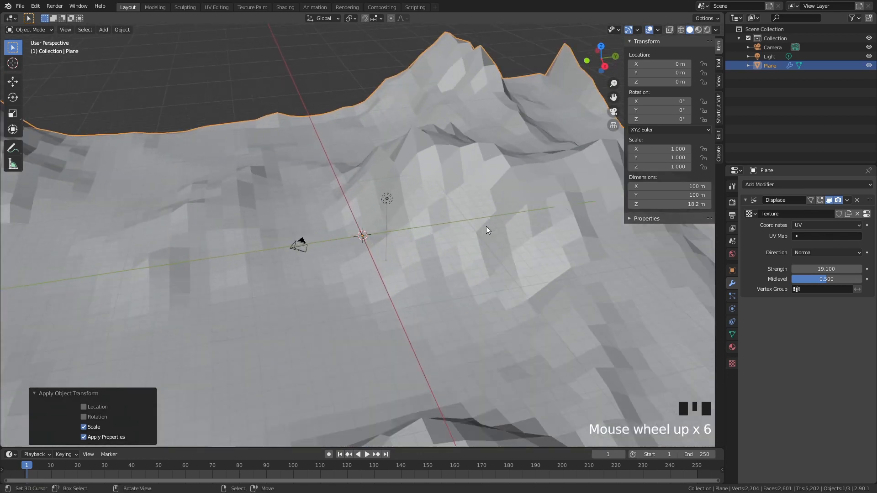
scroll(467, 182, down, 7)
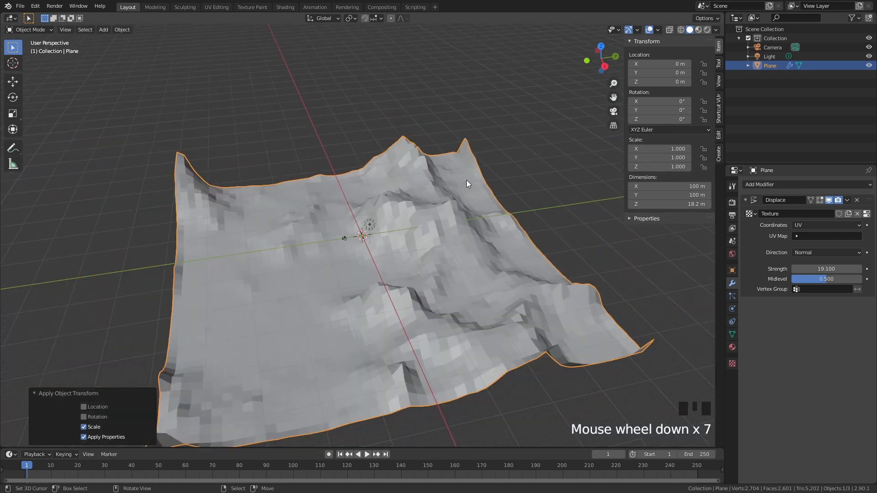
Step: Shade the plane smooth and add a Subdivision Surface modifier placed above the Displace modifier in the stack
key(w)
click(458, 220)
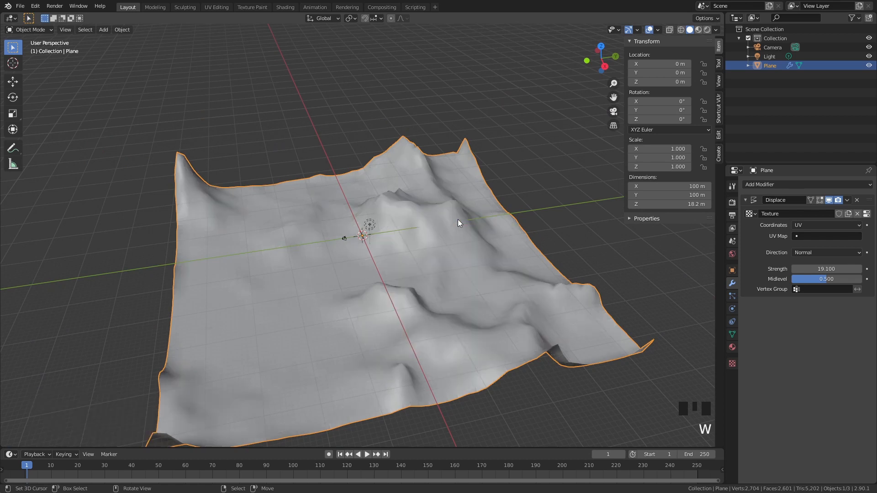
click(785, 183)
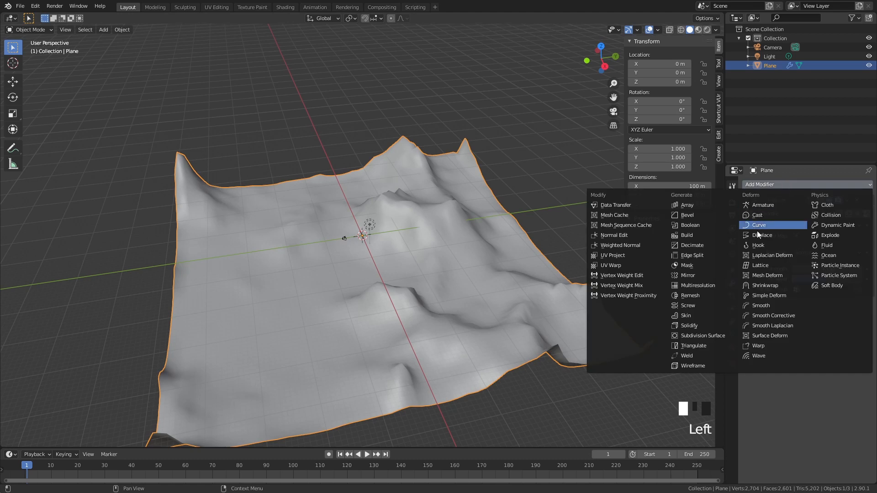
click(700, 334)
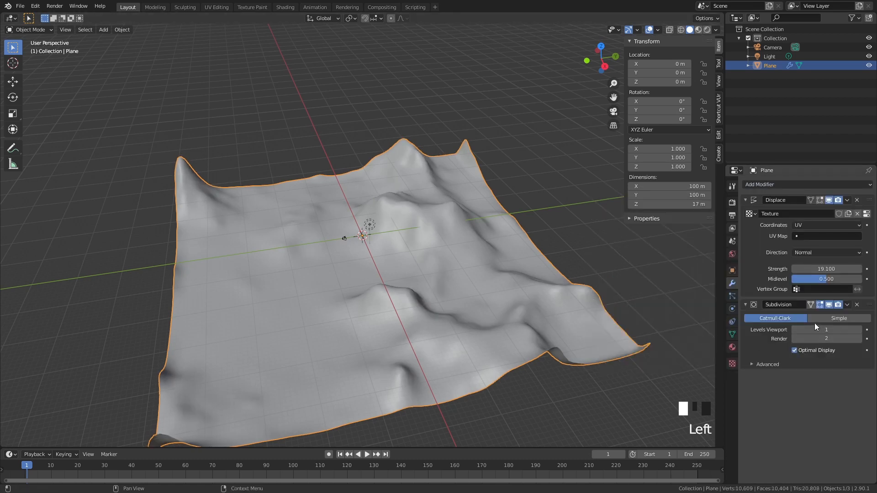
drag(869, 305, 869, 200)
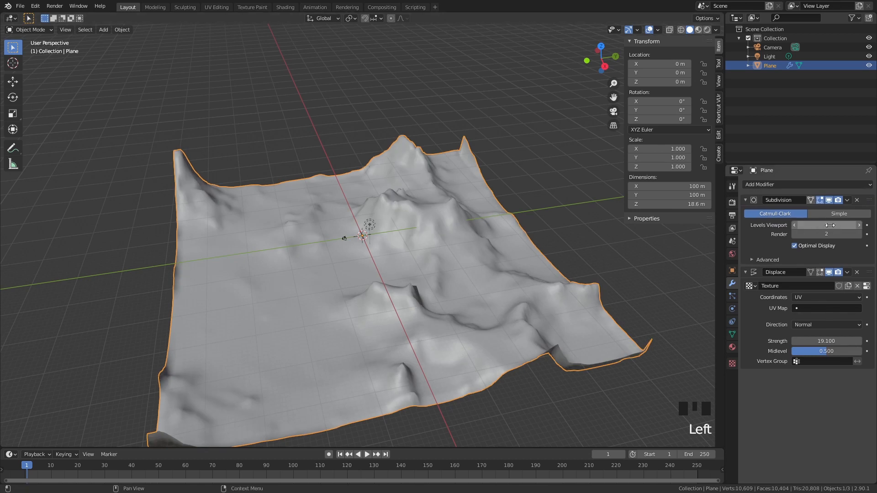
Step: Set the Subdivision modifier's levels to 2 in the viewport and 5 for render
click(859, 225)
click(859, 225)
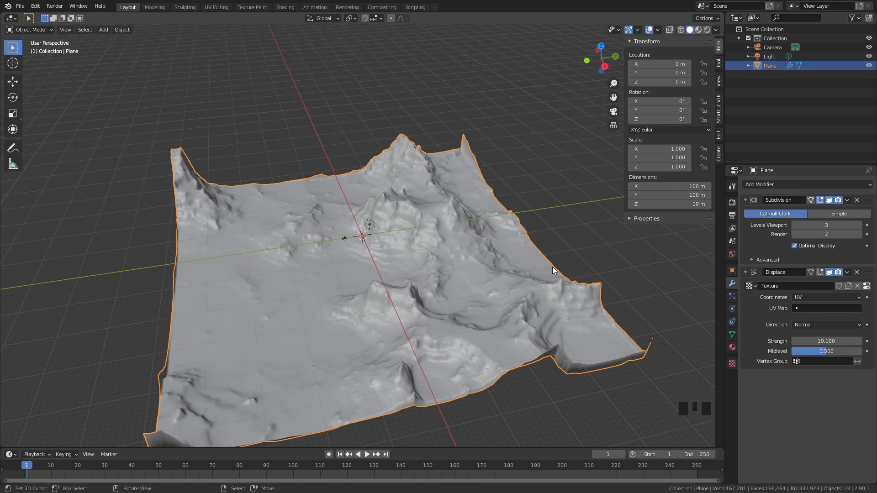
click(795, 225)
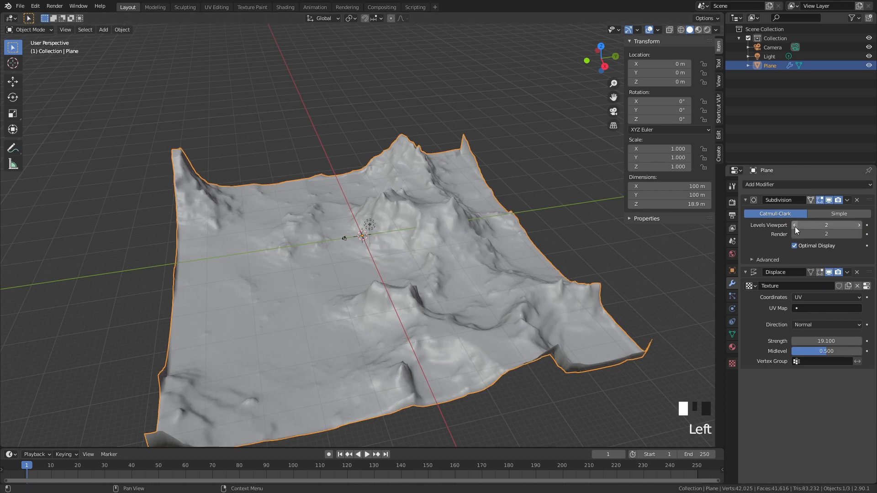
click(837, 235)
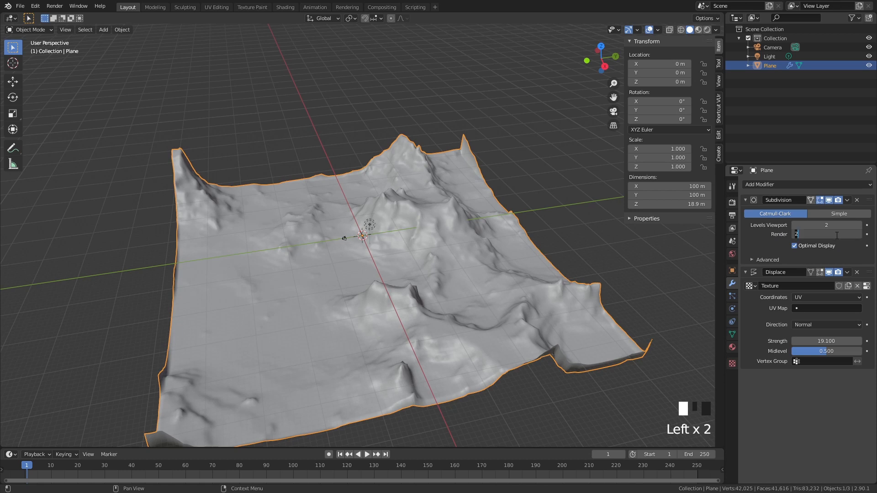
text(5)
key(Return)
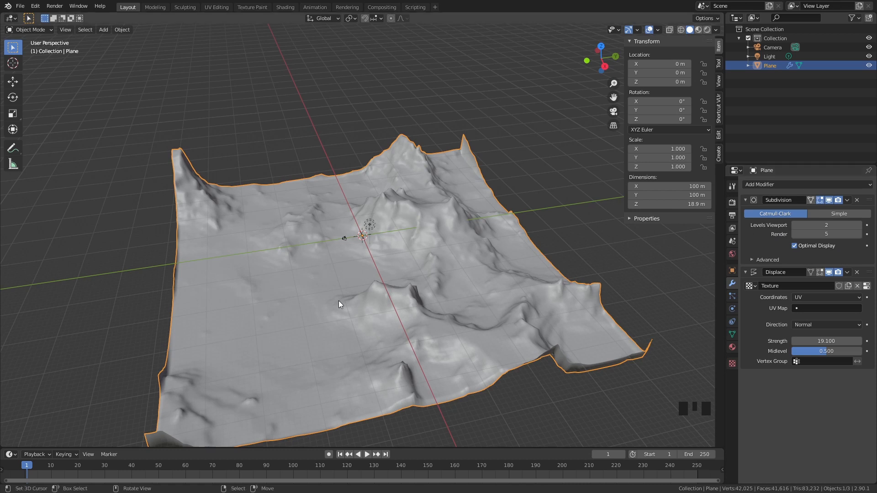
Step: Rename the plane object as mountain_ridge
click(768, 67)
double_click(768, 66)
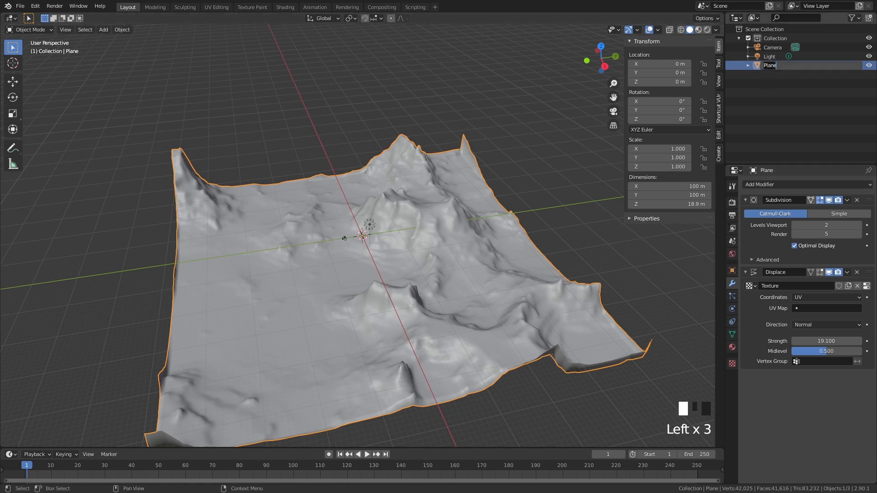
text(mountain_ridge)
key(Return)
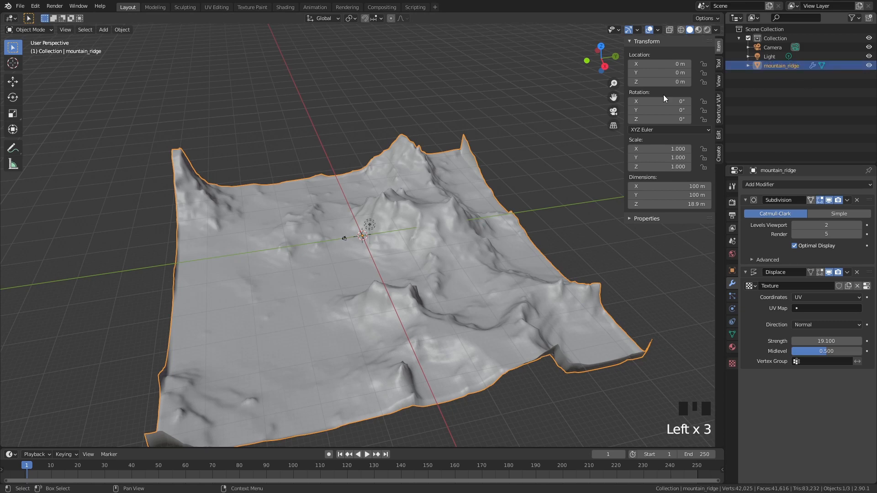
Step: Duplicate the mountain_ridge object in place and hide the original in the viewport
key(shift+d)
right_click(525, 137)
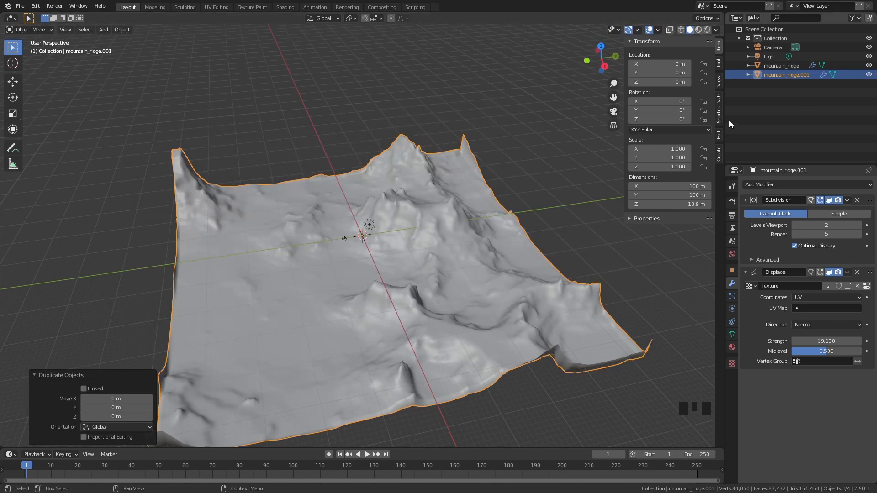
click(869, 66)
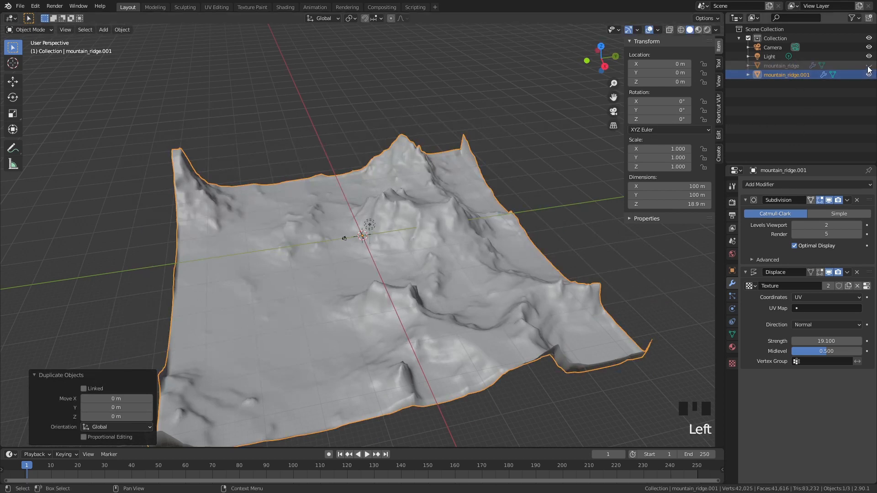
right_click(467, 281)
Step: Make the displacement texture of the duplicated terrain a single-user copy
click(732, 363)
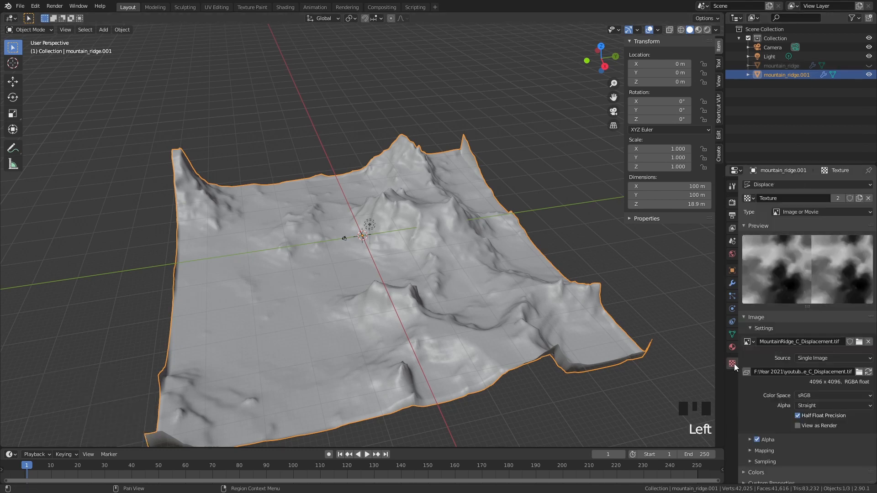
click(837, 198)
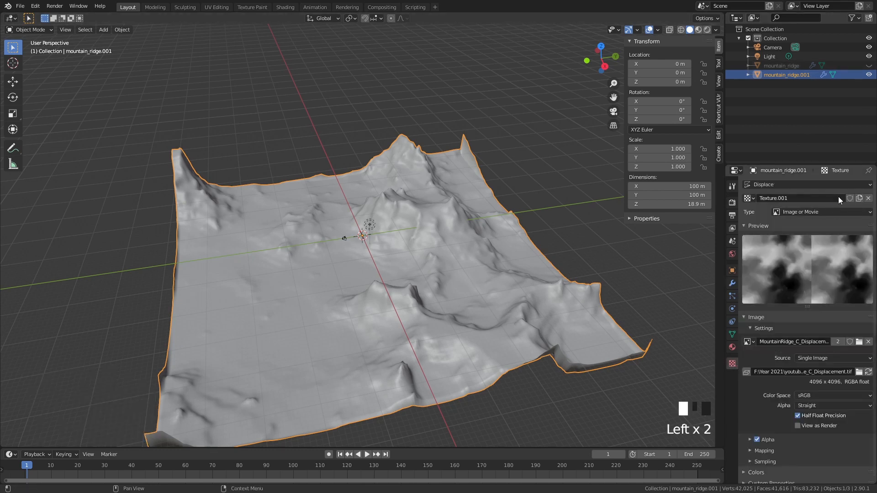
click(796, 184)
click(790, 203)
double_click(735, 361)
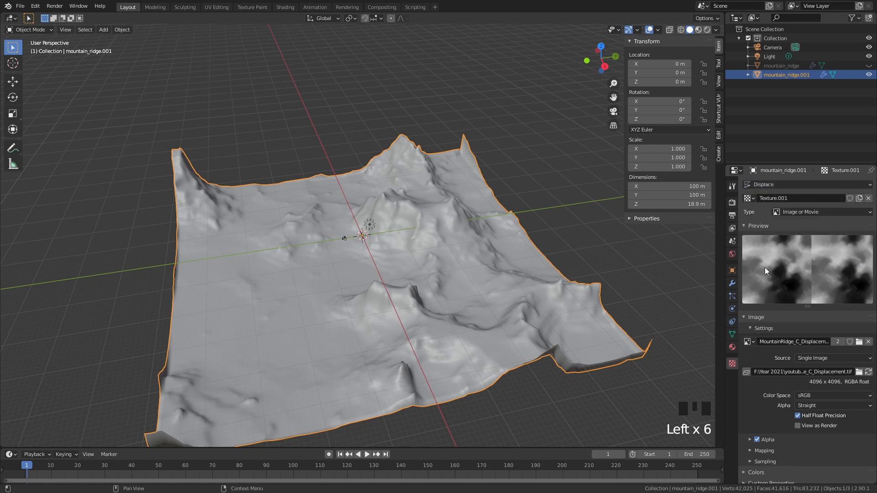
Step: Create a new texture copy in the duplicate's Displace modifier and open that texture's settings
click(732, 283)
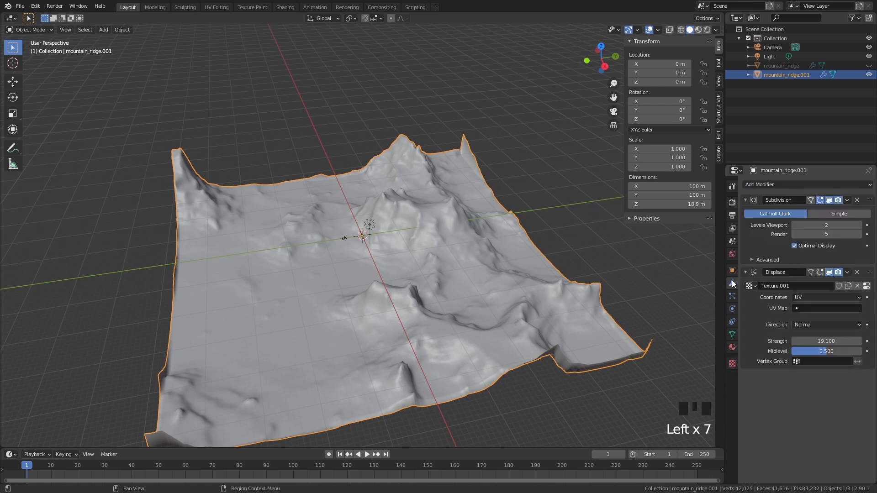
click(847, 286)
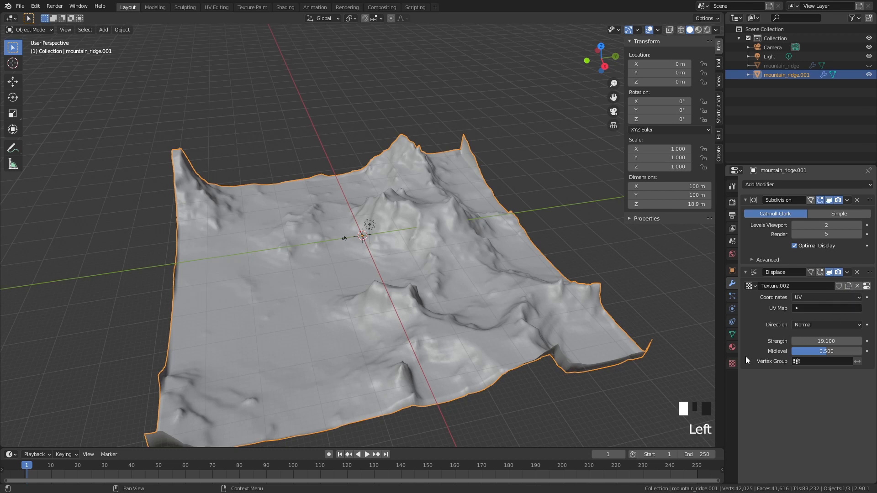
click(733, 364)
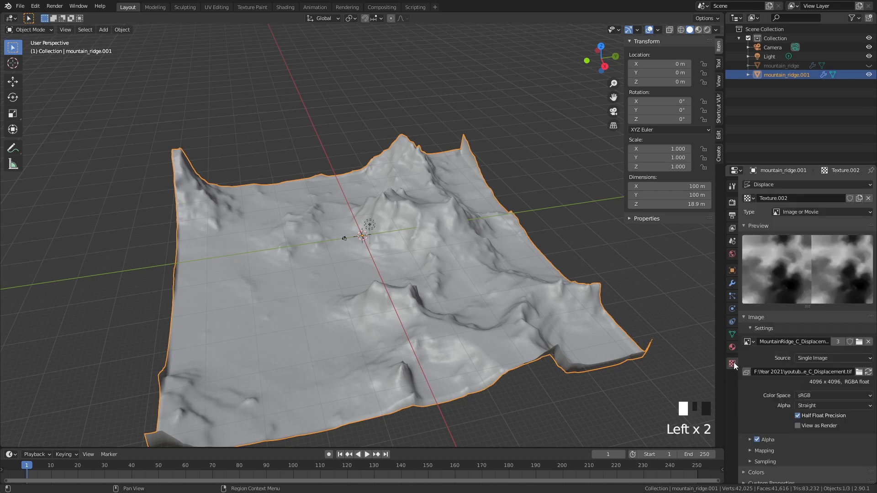
click(769, 185)
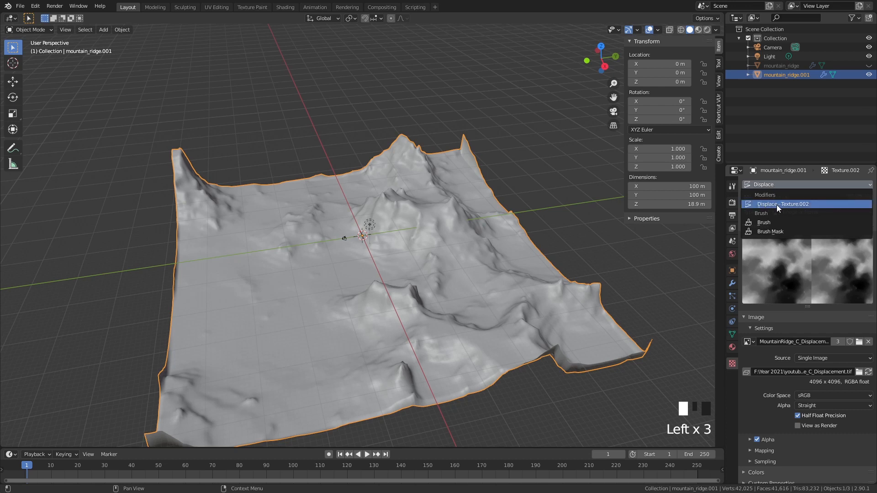
click(788, 205)
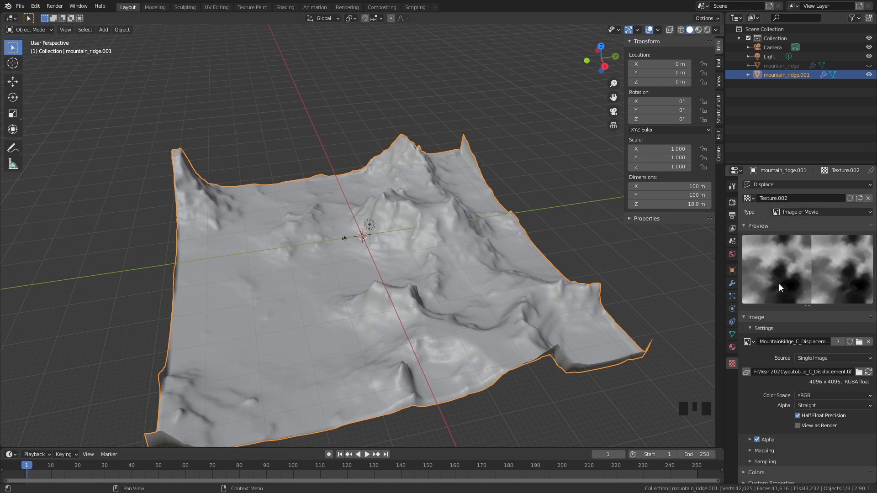
Step: Load SingleAsset_A_displacement.tif from the SingleAsset Exports folder as the texture's image, and briefly show mountain_ridge for comparison before hiding it again
click(859, 371)
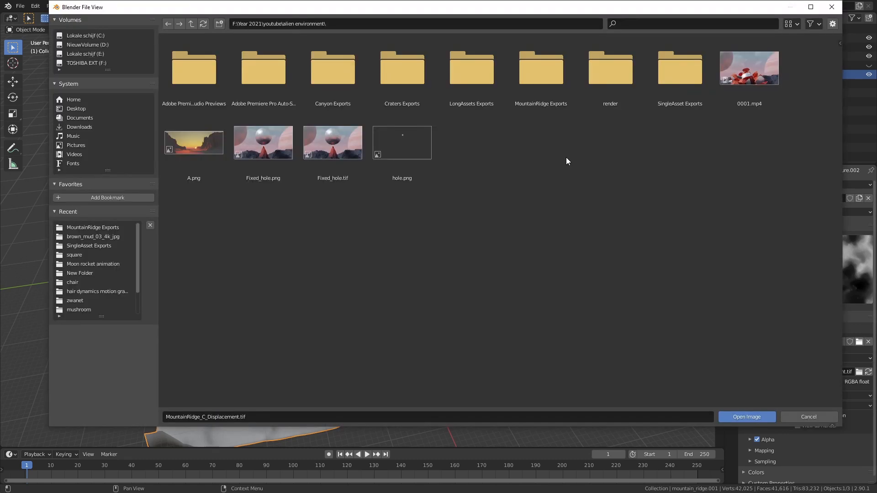
double_click(690, 86)
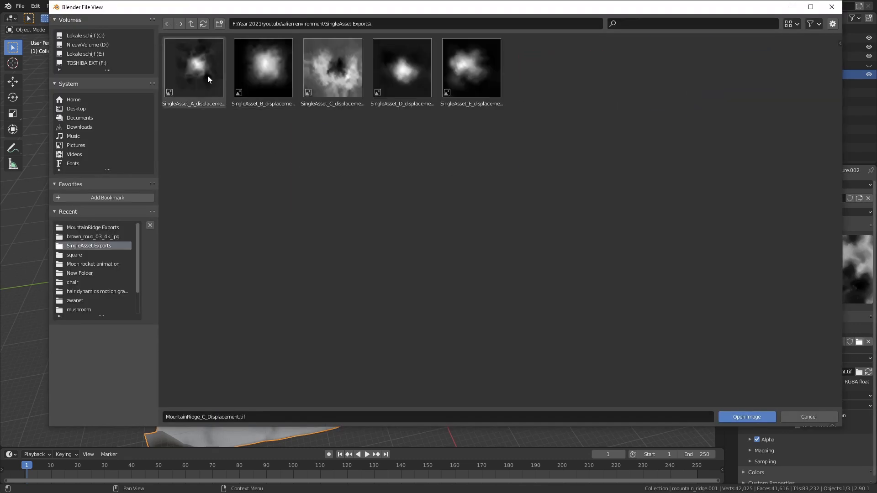
double_click(204, 71)
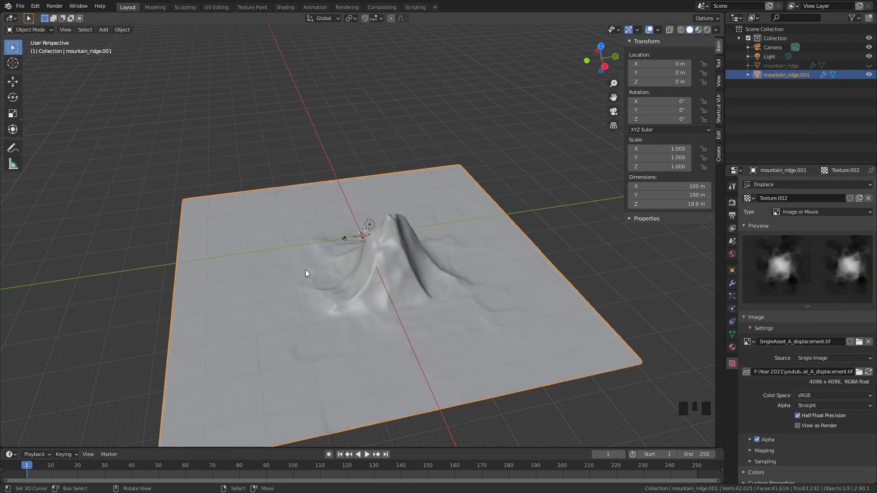
click(869, 65)
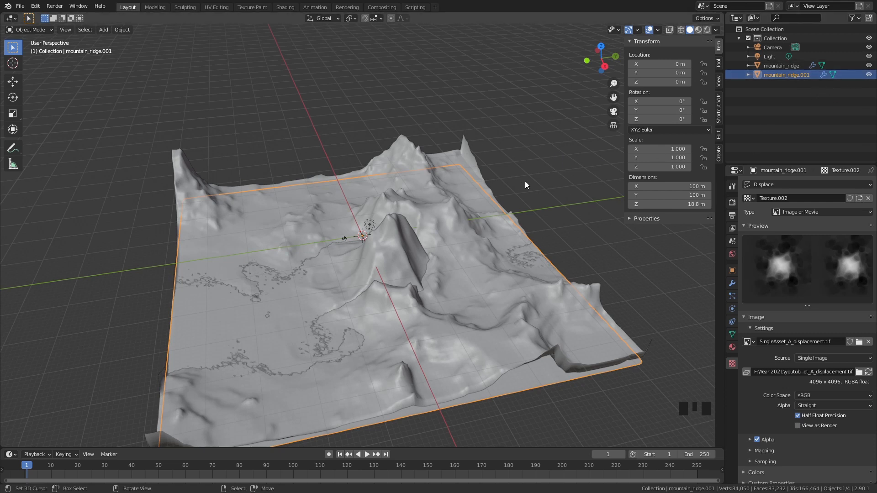
click(868, 65)
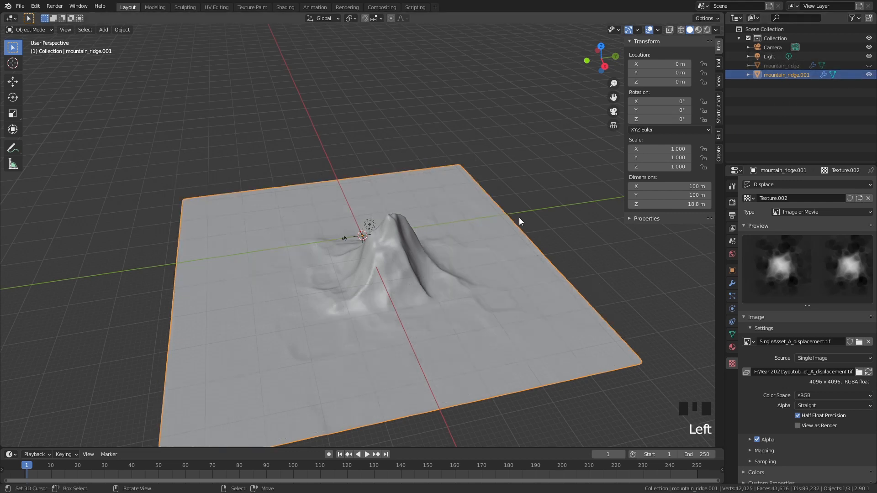
Step: Rename the duplicated terrain object as mountain_peak
double_click(785, 74)
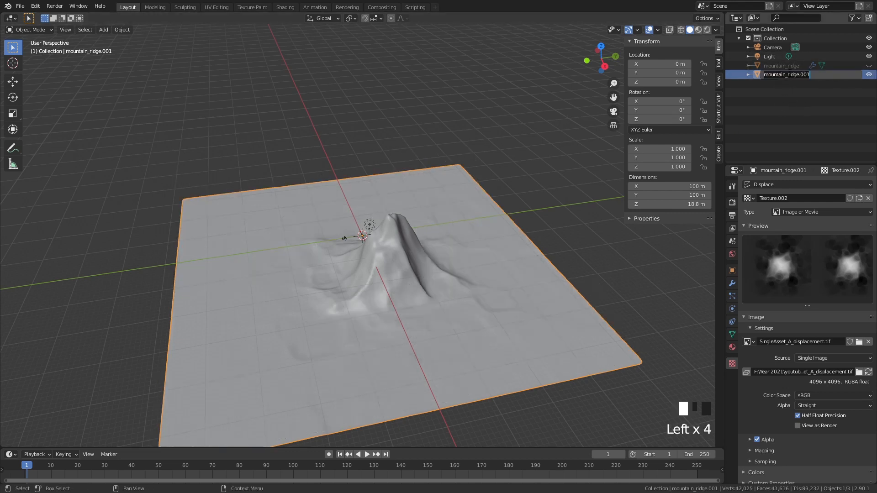
key(BackSpace)
key(BackSpace)
key(BackSpace)
key(BackSpace)
key(BackSpace)
key(BackSpace)
key(BackSpace)
key(BackSpace)
key(BackSpace)
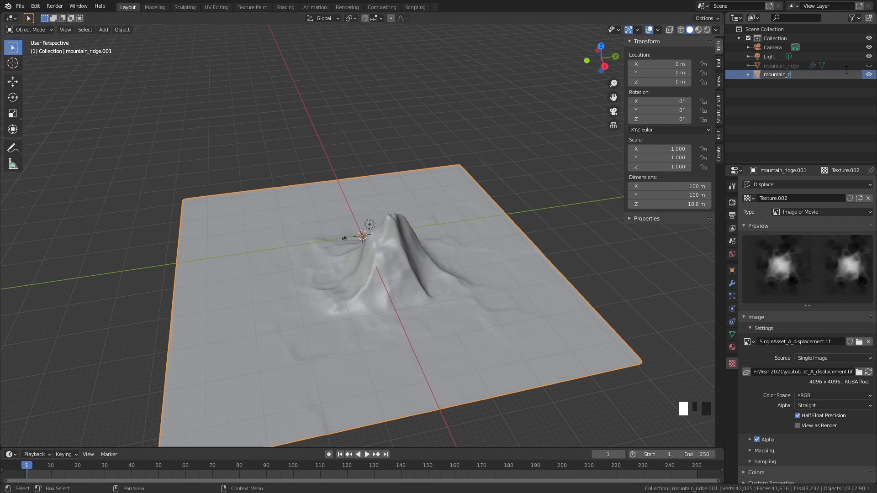
text(peak)
key(Return)
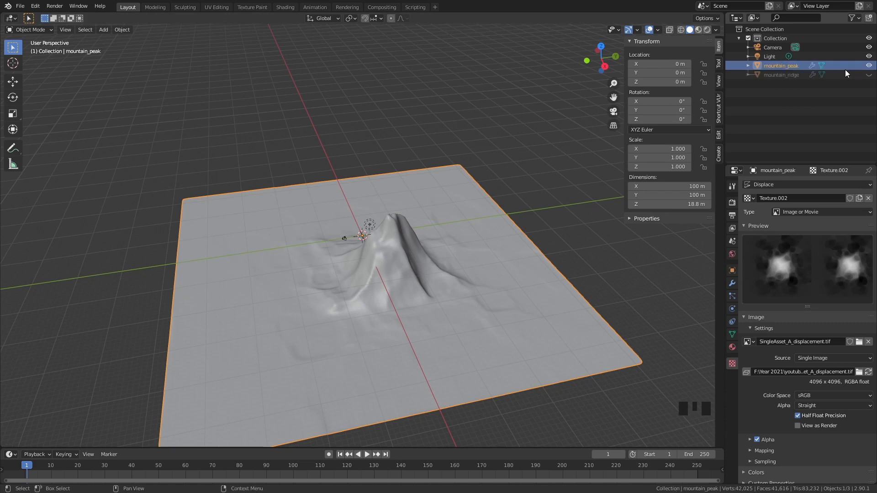
mouse_move(578, 180)
middle_down()
mouse_move(574, 247)
mouse_move(578, 163)
middle_up()
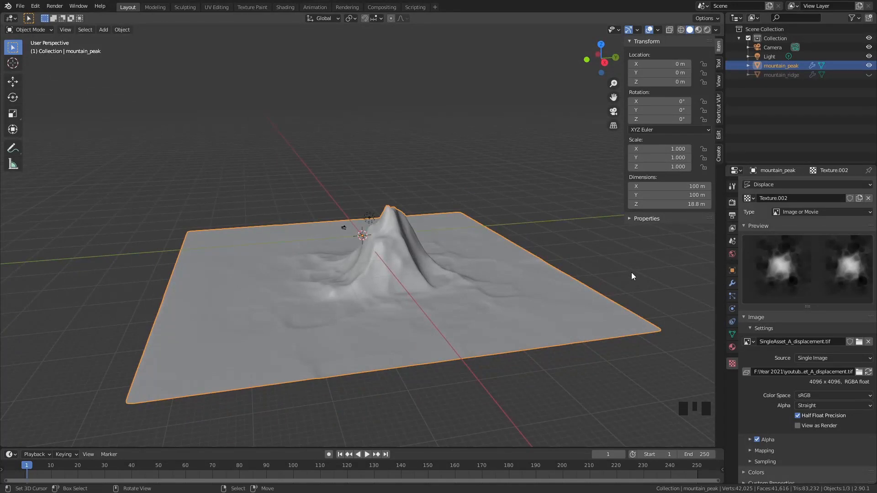
Step: Scale mountain_peak uniformly to about 0.469 and set its Displace modifier strength to 40.9
key(s)
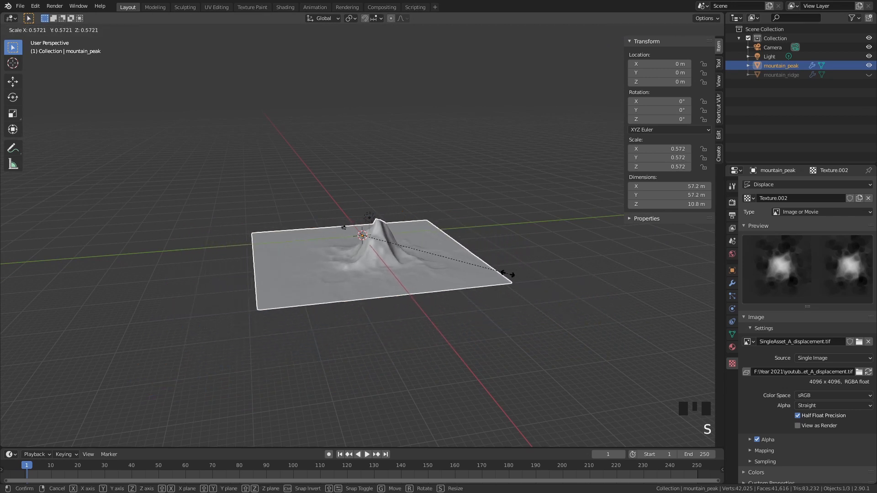
click(481, 275)
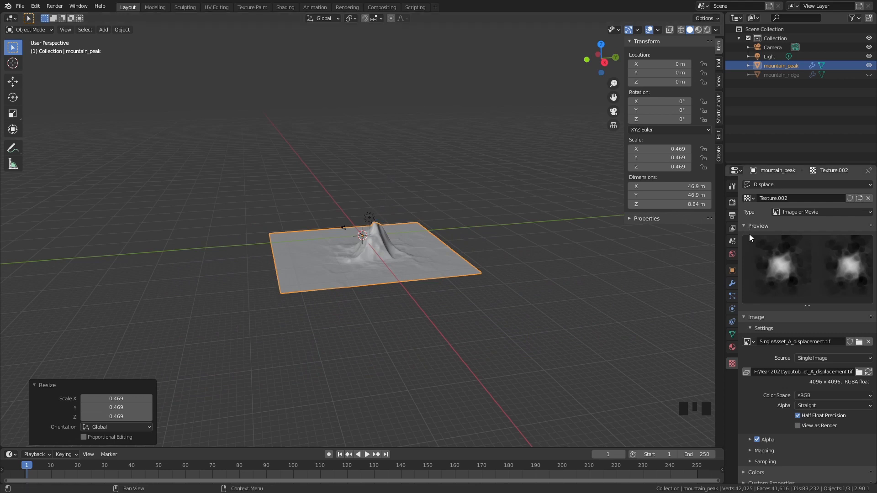
click(731, 283)
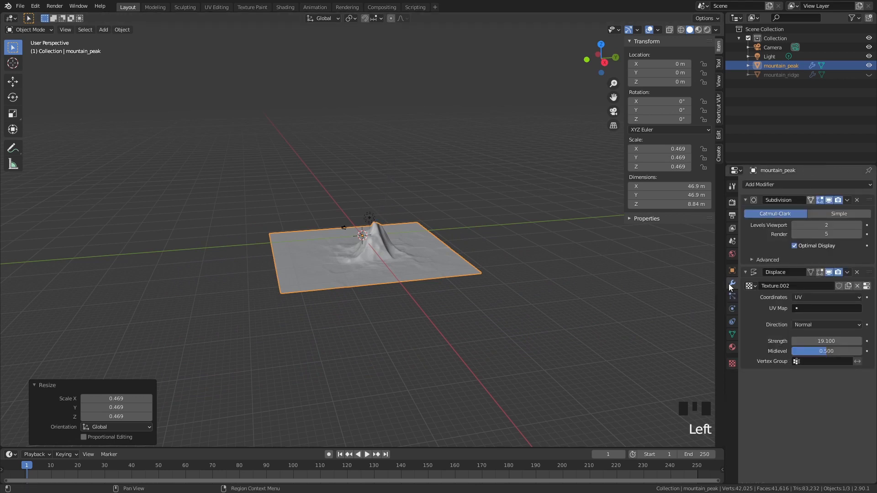
mouse_move(804, 342)
mouse_down()
mouse_move(822, 341)
mouse_move(812, 342)
mouse_up()
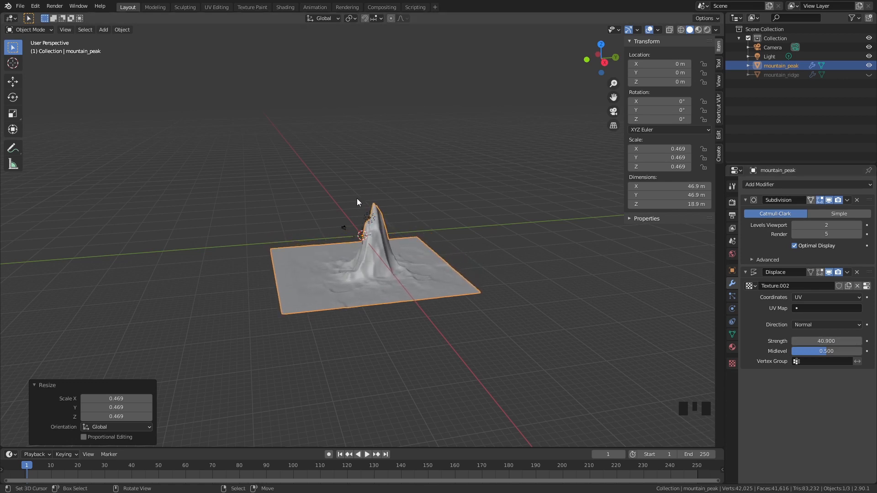
Step: Unhide mountain_ridge and raise mountain_peak about 1.83 m along the Z axis
middle_click(492, 190)
key(alt+h)
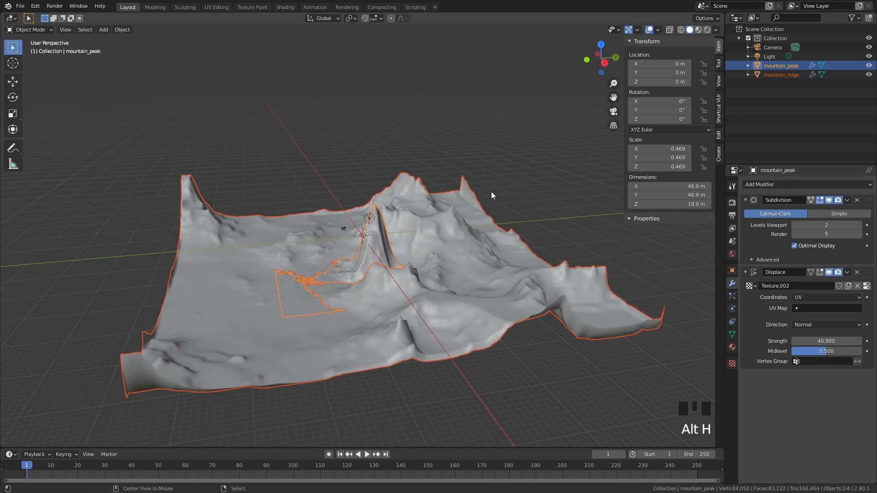
middle_click(458, 227)
middle_drag(458, 227, 527, 215)
right_click(369, 248)
key(g)
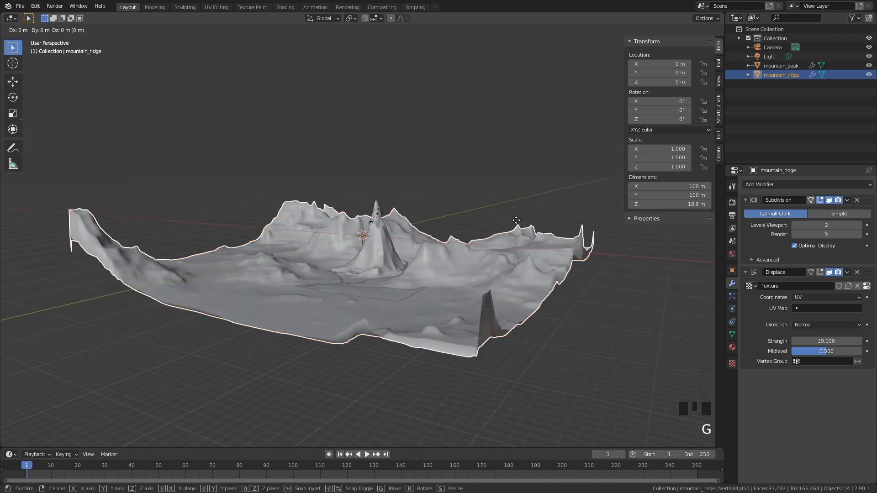
right_click(511, 229)
right_click(394, 237)
key(g)
key(z)
click(427, 228)
Step: Enlarge mountain_peak to a scale of about 0.812 and adjust its height on the Z axis to about 4.75 m
key(s)
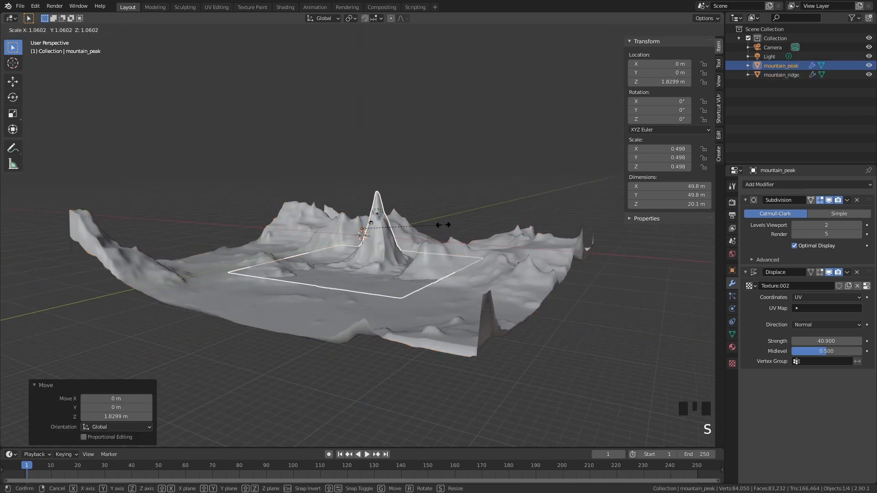
click(507, 219)
key(g)
key(z)
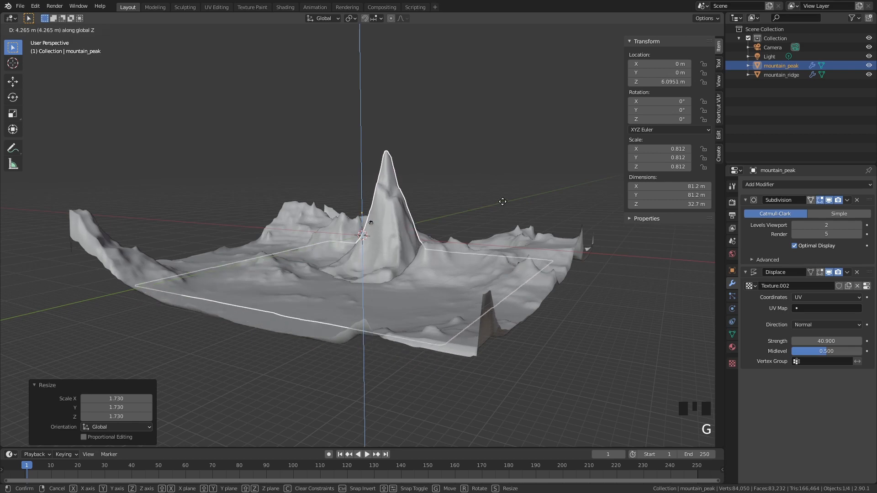
click(502, 201)
middle_drag(502, 202, 564, 213)
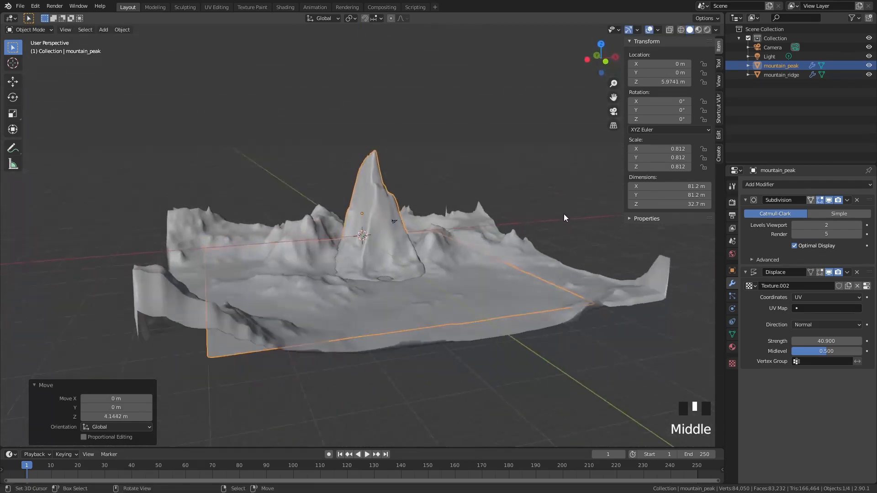
key(g)
key(z)
click(564, 219)
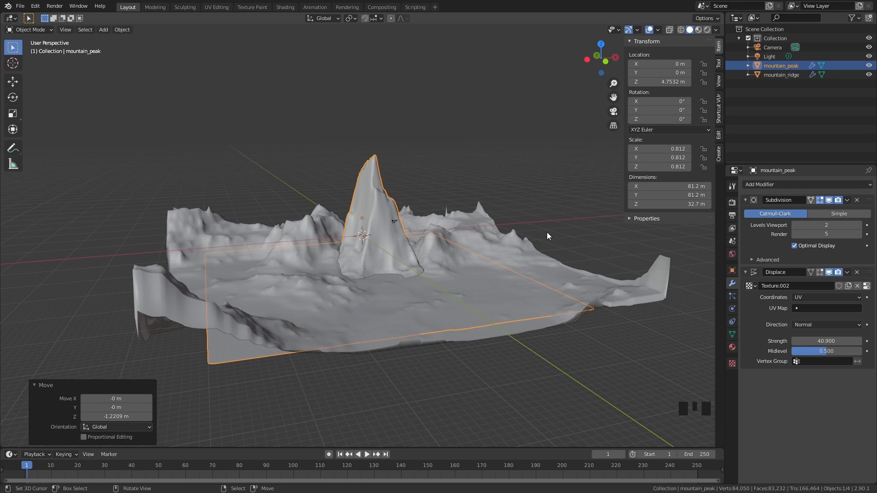
Step: Hide mountain_ridge, select mountain_peak and switch to the Shading workspace with the whole peak in view
right_click(530, 244)
key(h)
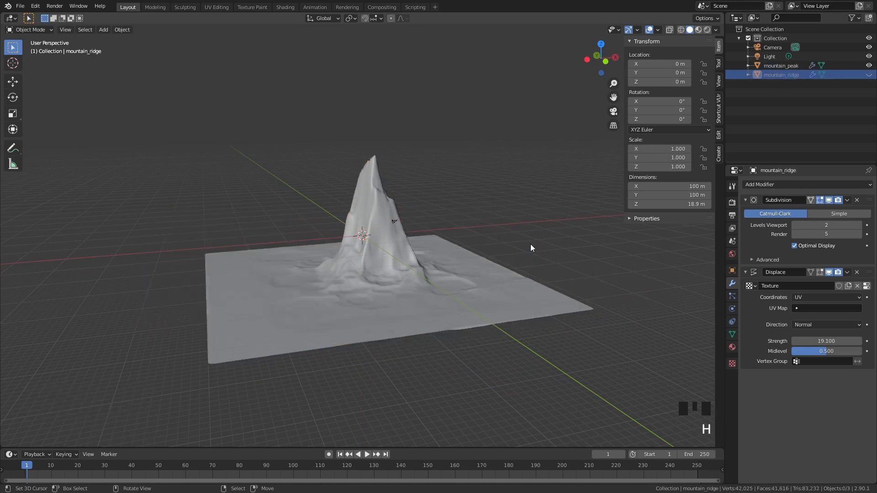
right_click(382, 237)
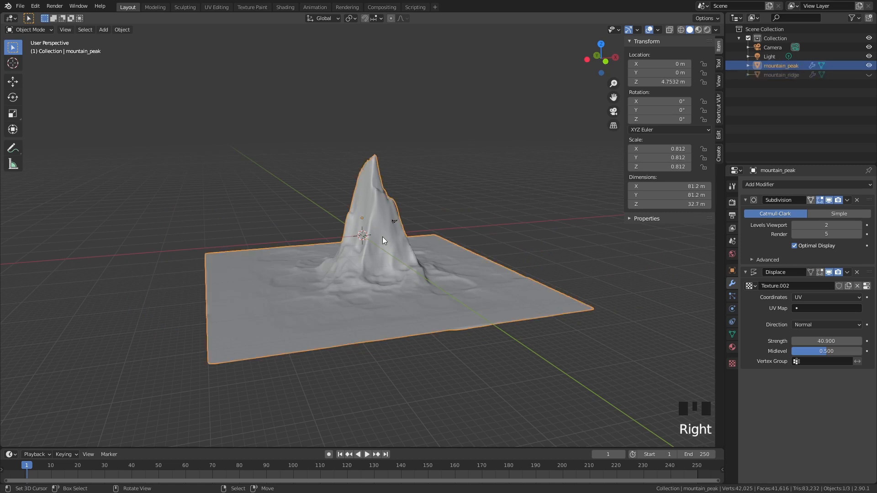
click(285, 6)
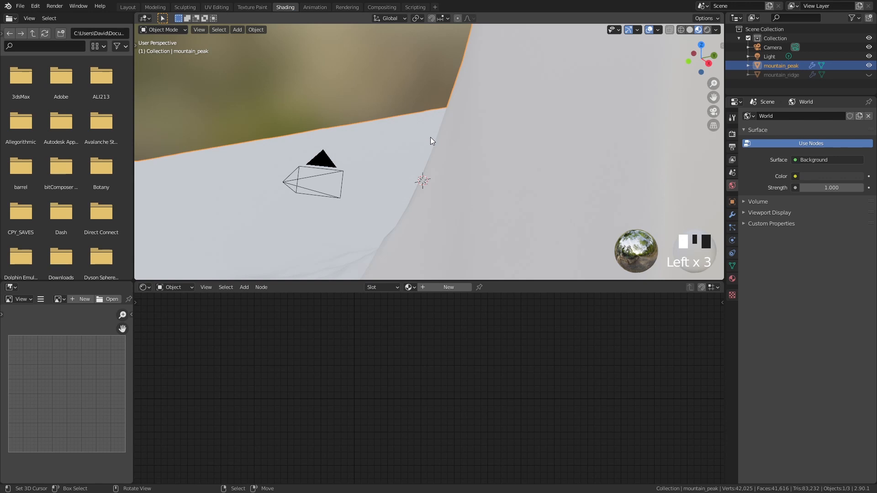
scroll(431, 139, down, 10)
shift+middle_drag(434, 172, 429, 152)
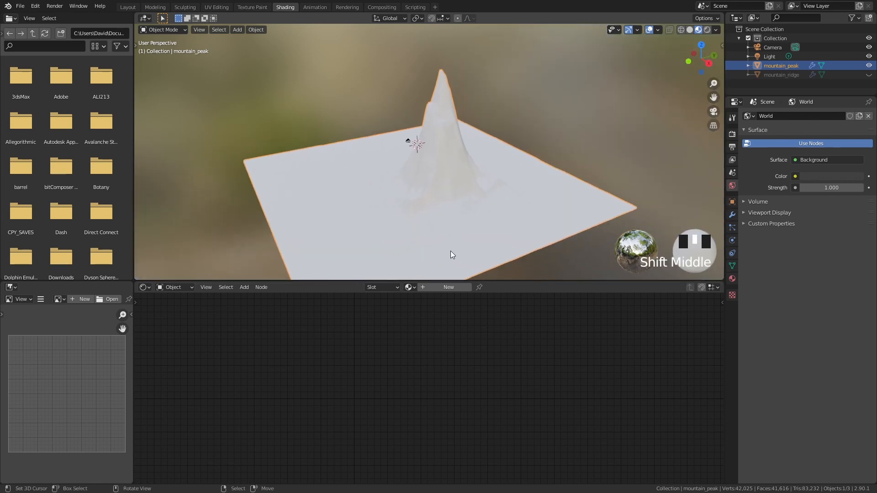
Step: Create a new material on the mountain_peak object and name it mountain_peak
click(440, 285)
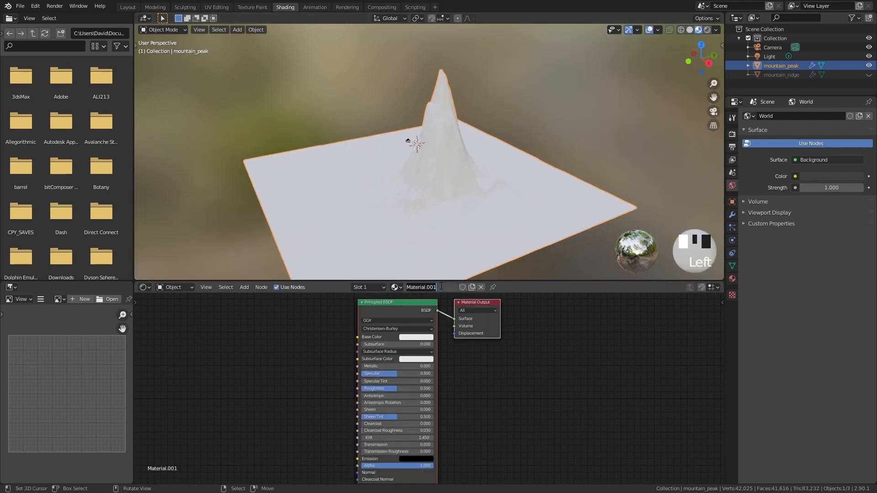
text(mouhn)
key(BackSpace)
key(BackSpace)
text(ntain_peak)
key(Return)
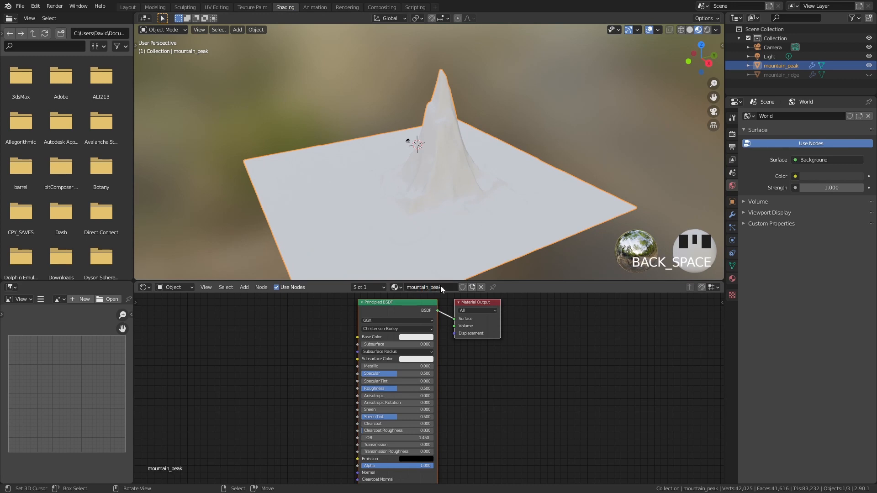
Step: Move the Principled BSDF away from the Material Output and place a copy of it directly beneath the original
middle_drag(336, 336, 366, 395)
click(400, 353)
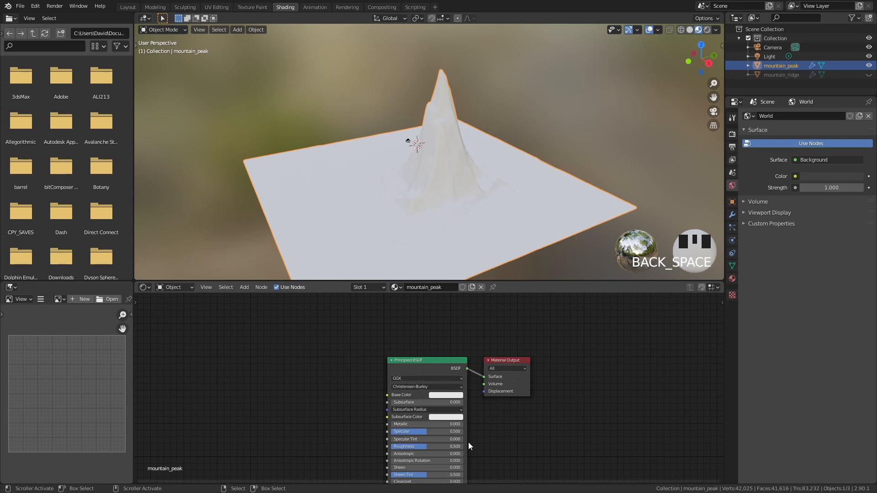
middle_drag(449, 369, 523, 426)
scroll(524, 427, down, 1)
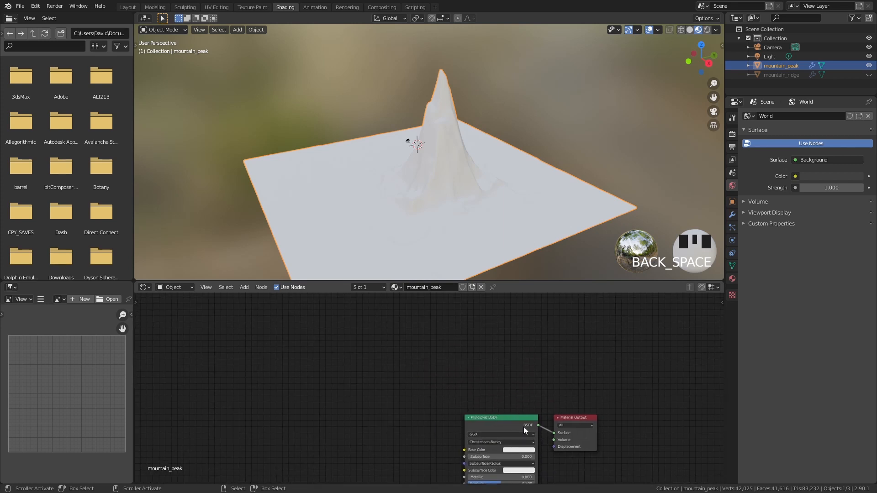
drag(520, 422, 437, 428)
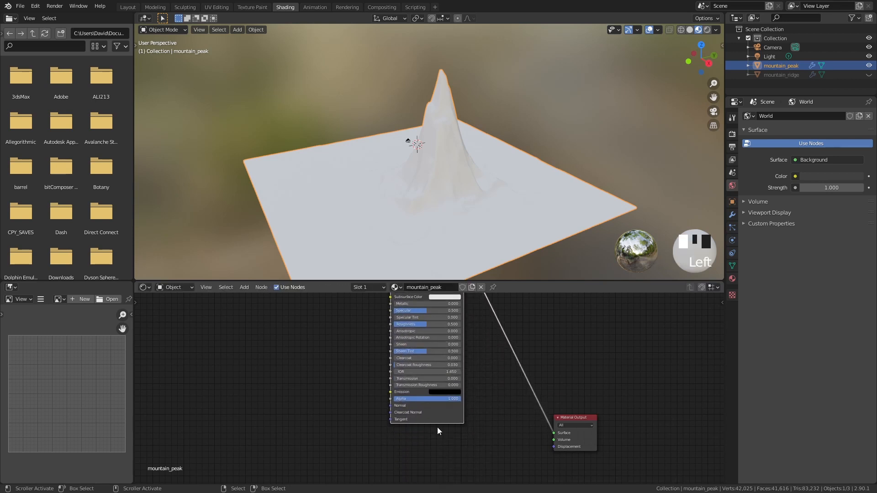
click(445, 419)
key(ctrl+v)
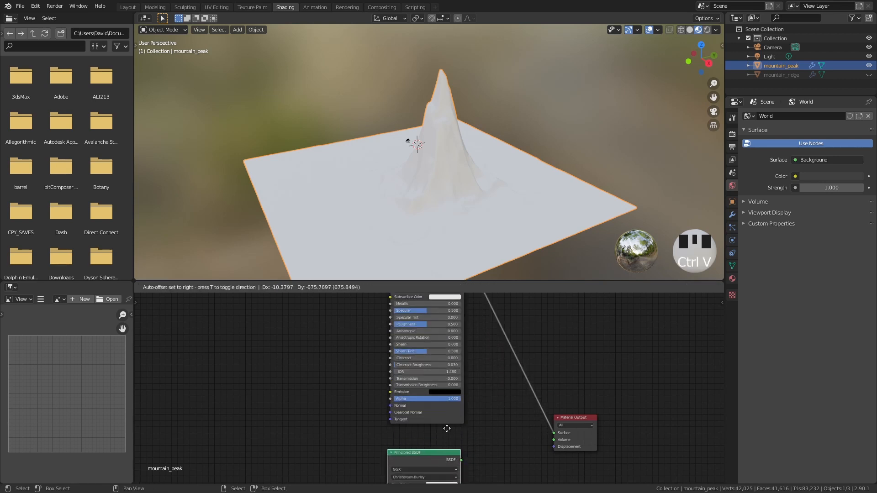
click(451, 413)
scroll(436, 359, up, 1)
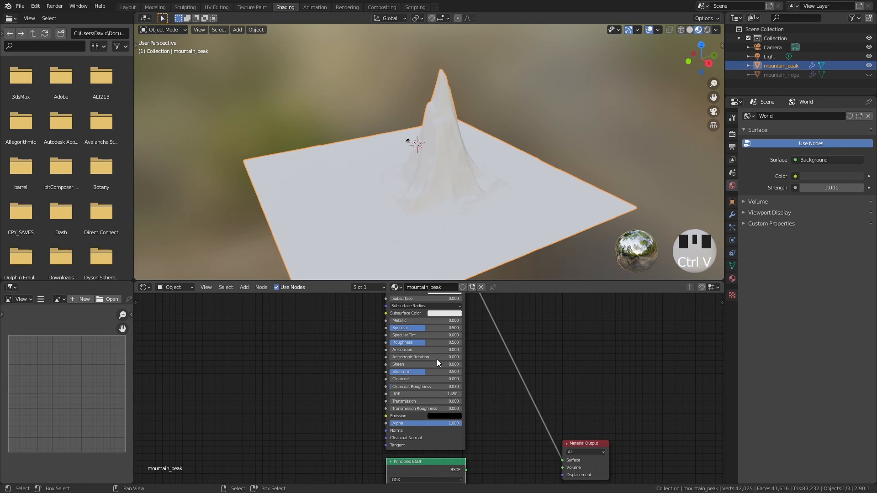
Step: Set the Specular Tint of the upper Principled BSDF to 0.7
click(430, 334)
click(479, 379)
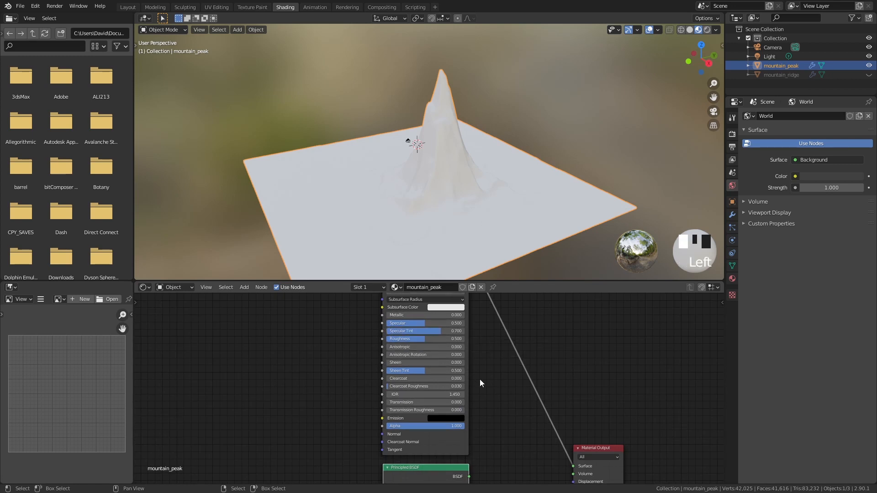
scroll(480, 379, down, 1)
middle_drag(480, 379, 483, 460)
drag(428, 434, 443, 434)
Step: Set the upper Principled BSDF's base color to orange and the lower one's to dark blue with hue 0.66 and value 0.26
middle_drag(516, 355, 524, 315)
click(469, 344)
drag(477, 298, 469, 294)
middle_drag(566, 395, 565, 286)
click(468, 442)
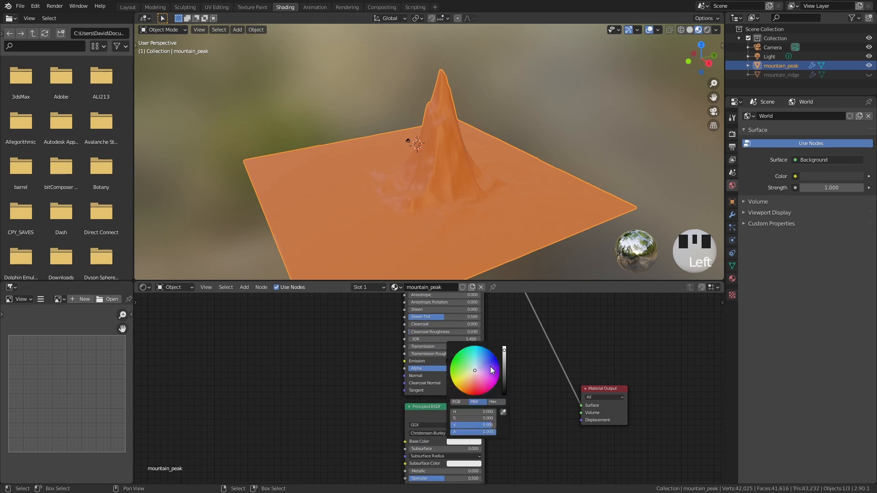
drag(491, 370, 505, 382)
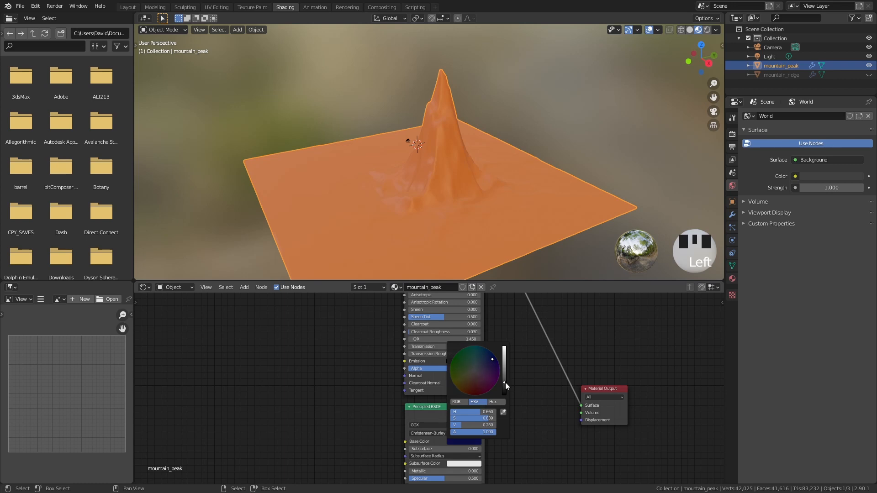
Step: Insert a Mix Shader between the upper Principled BSDF and the Material Output, and connect the lower Principled BSDF to its second shader input
key(shift+a)
click(585, 321)
text(mi)
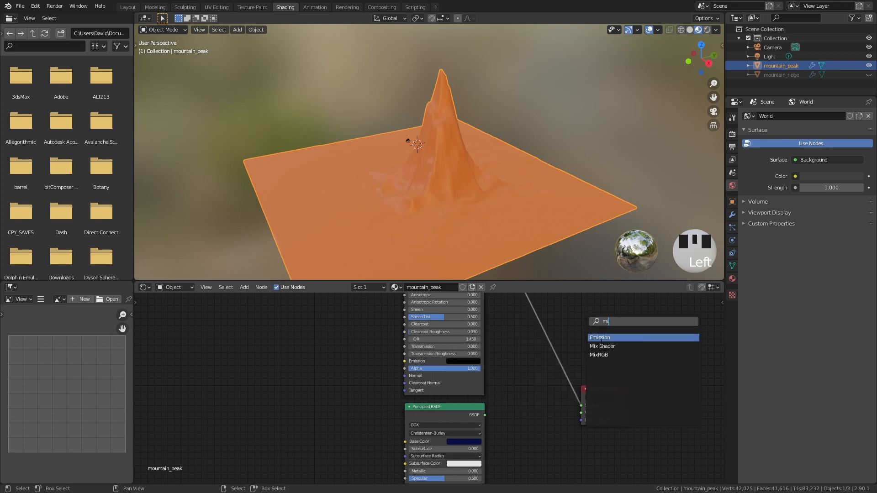
click(601, 346)
click(552, 401)
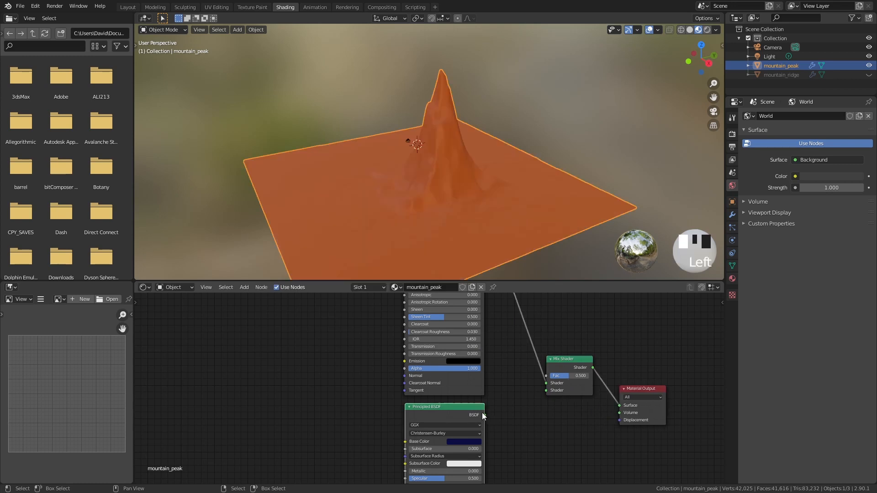
drag(483, 414, 544, 393)
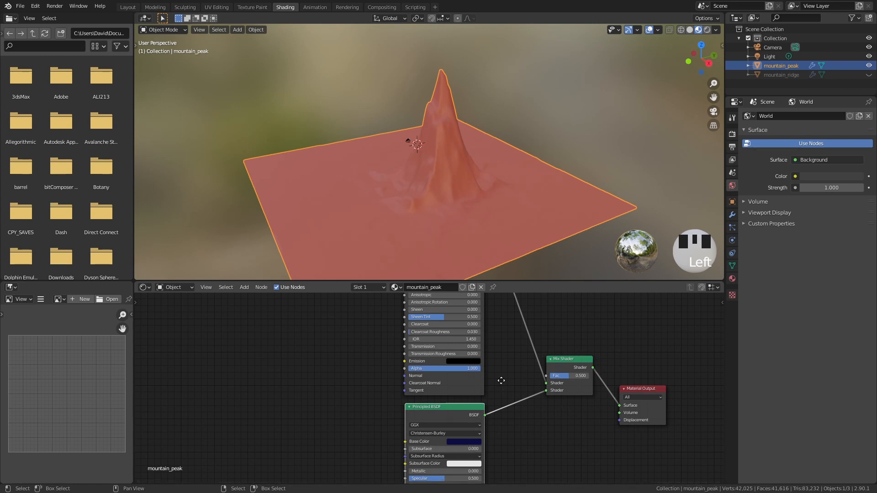
middle_drag(501, 381, 521, 448)
scroll(524, 381, down, 1)
middle_drag(532, 381, 524, 345)
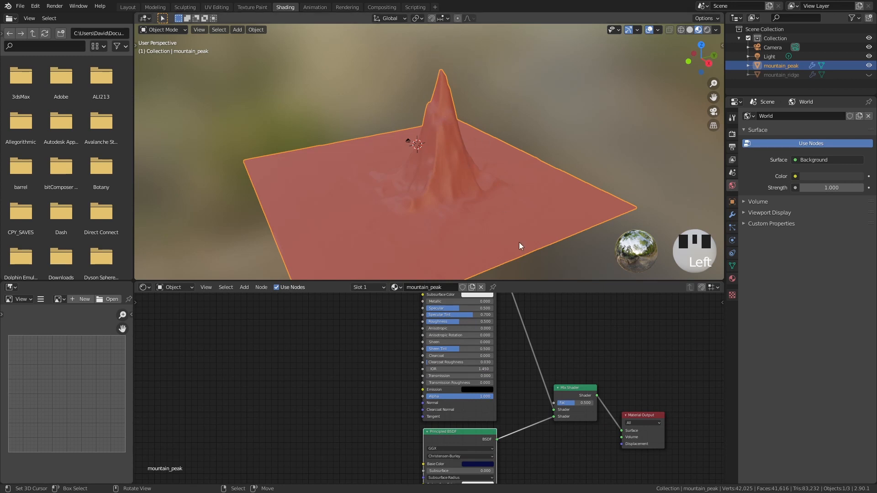
middle_drag(548, 368, 556, 442)
middle_drag(508, 427, 510, 345)
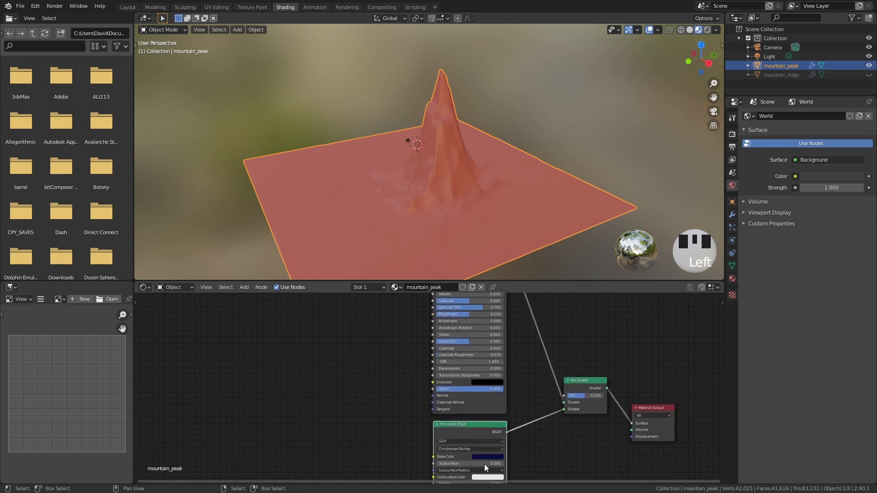
middle_drag(526, 359, 536, 401)
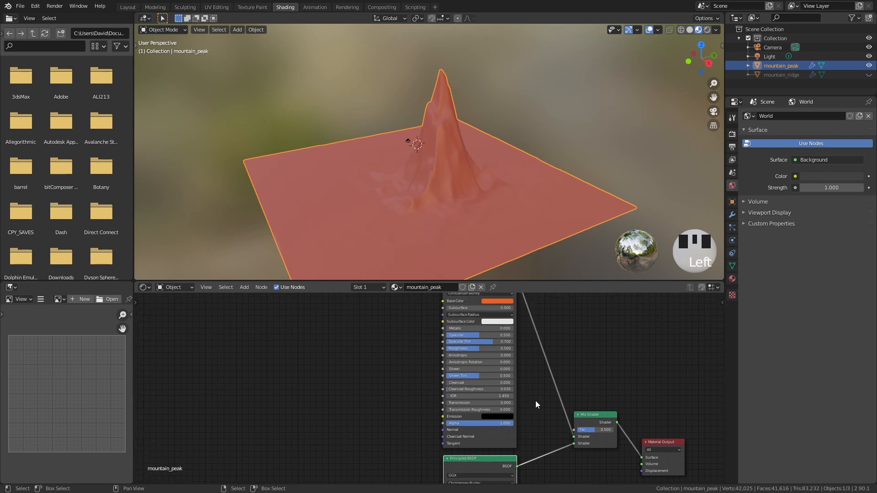
Step: Add an Image Texture node beside the upper Principled BSDF and load SingleAsset_A_displacement.tif into it
middle_drag(353, 386, 367, 416)
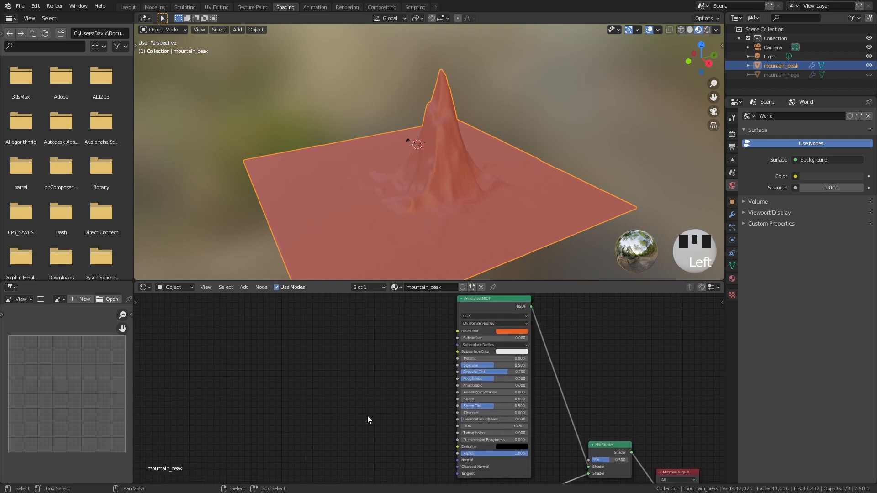
key(shift+a)
click(362, 388)
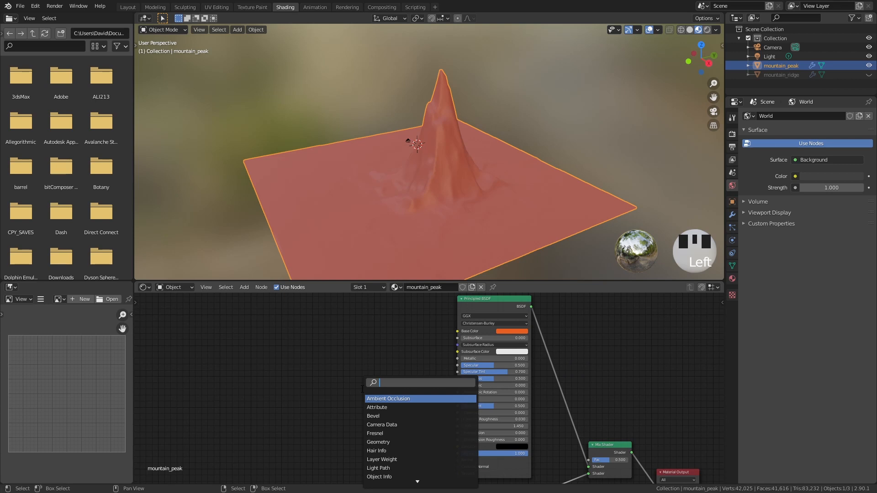
text(image)
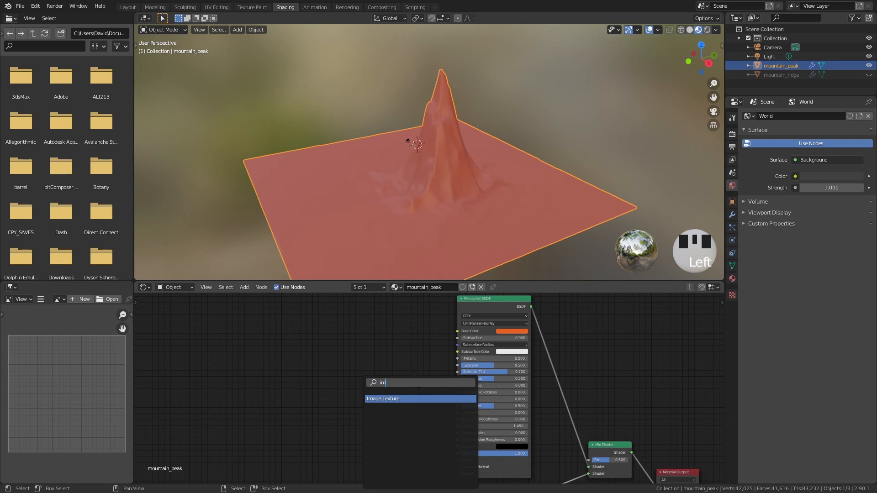
key(Return)
click(327, 369)
click(327, 374)
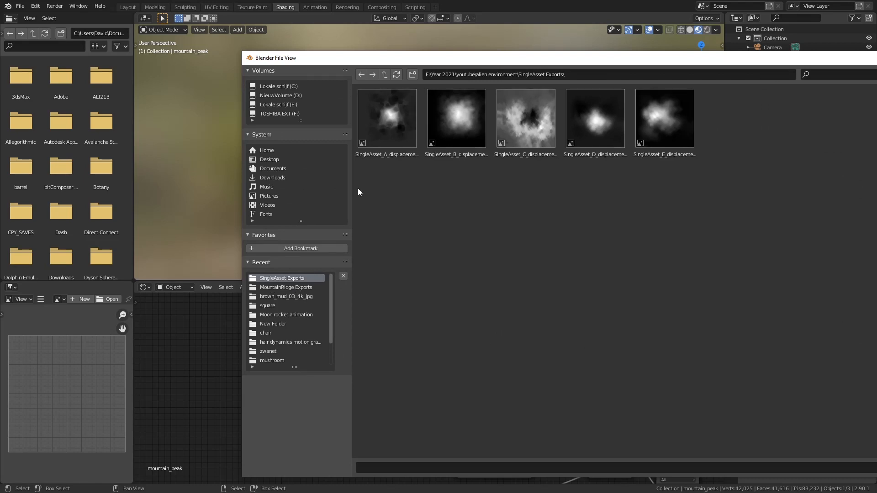
click(395, 130)
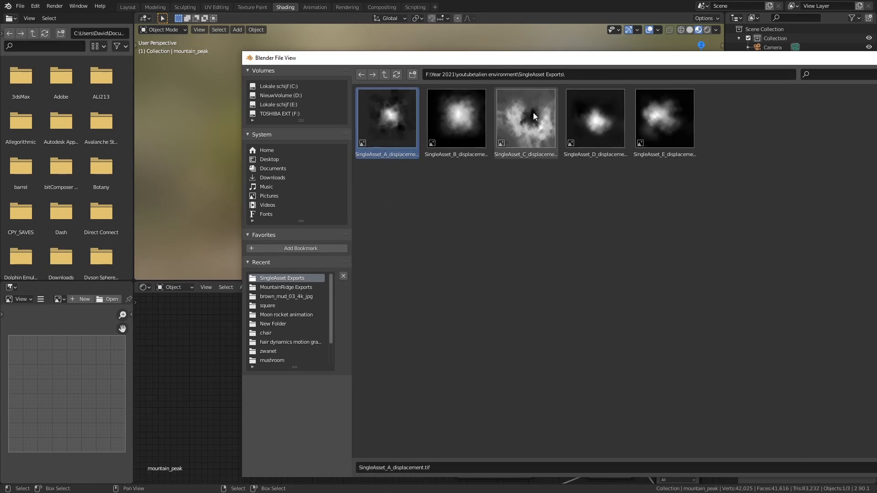
double_click(413, 112)
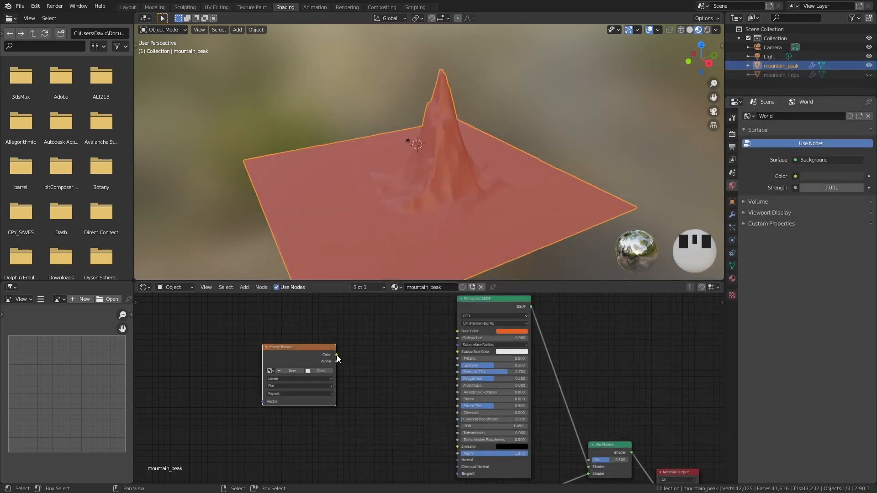
Step: Connect the displacement image's color output to the Mix Shader's factor and set its color space to Non-Color
drag(336, 354, 591, 460)
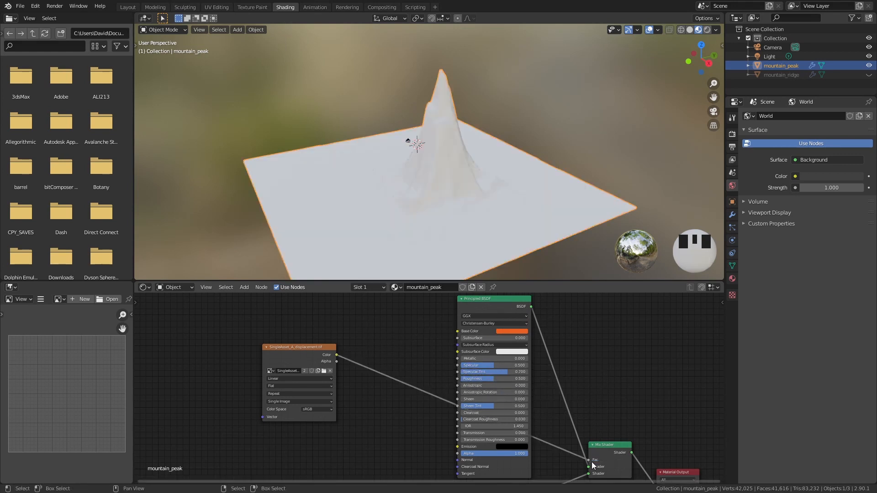
click(305, 410)
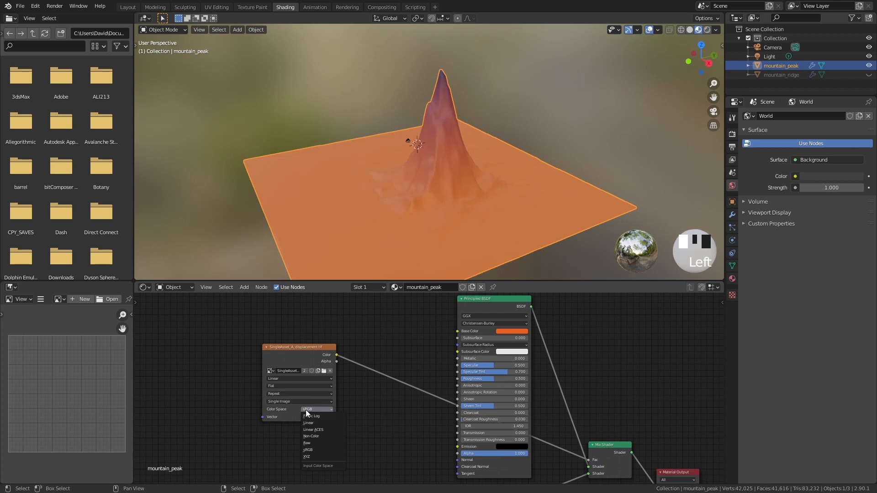
click(330, 435)
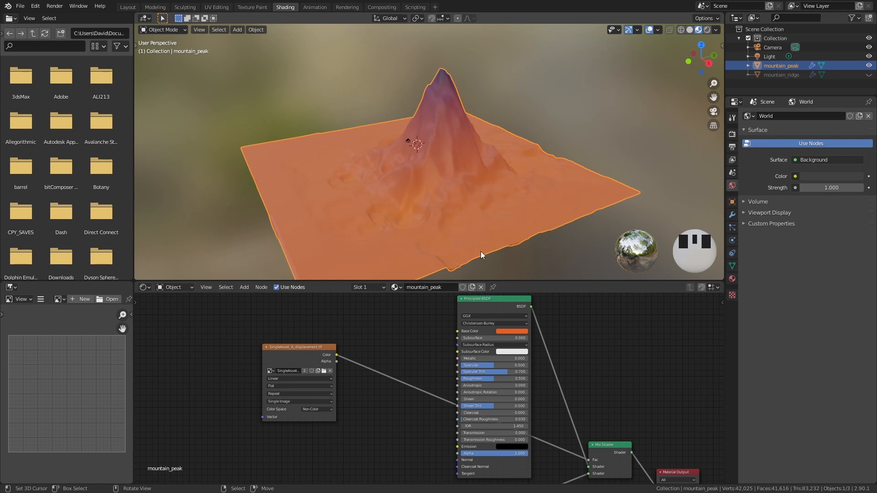
Step: Try the lower Principled BSDF on the Mix Shader's first shader input, and return its link to the second
middle_drag(639, 406, 625, 361)
drag(572, 426, 572, 423)
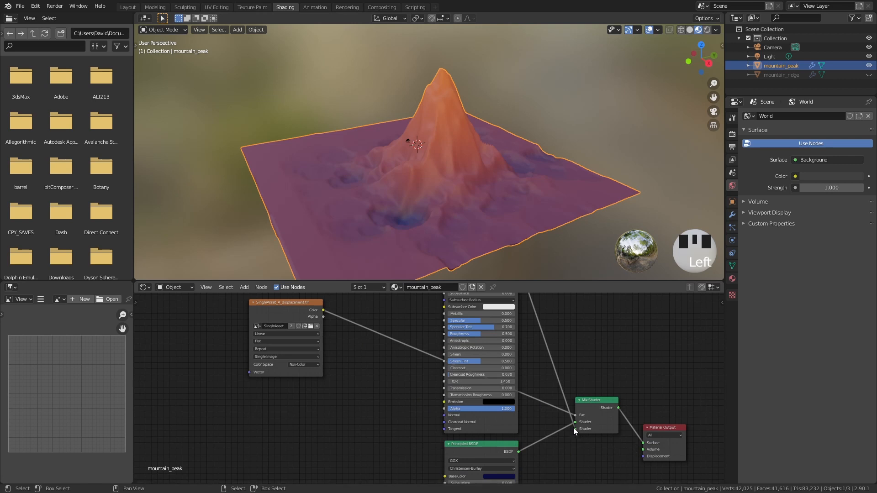
drag(574, 428, 575, 424)
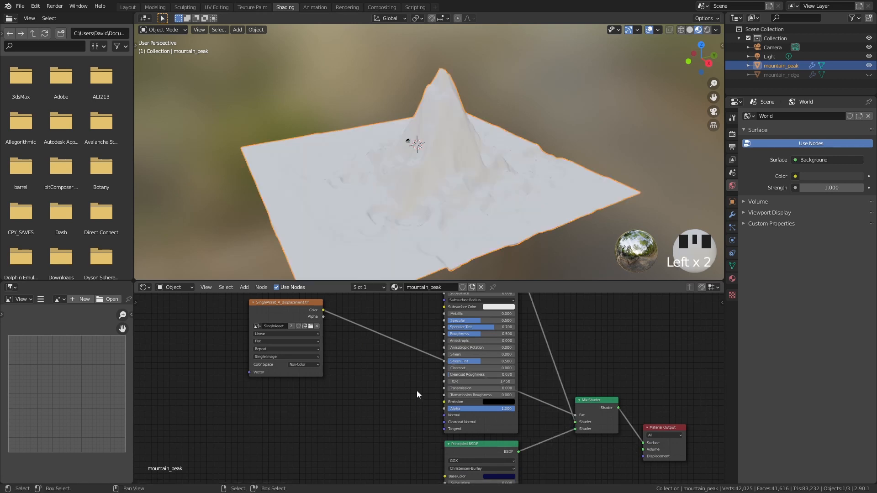
Step: Insert a ColorRamp node between the displacement Image Texture and the Mix Shader's factor
key(shift+a)
text(c)
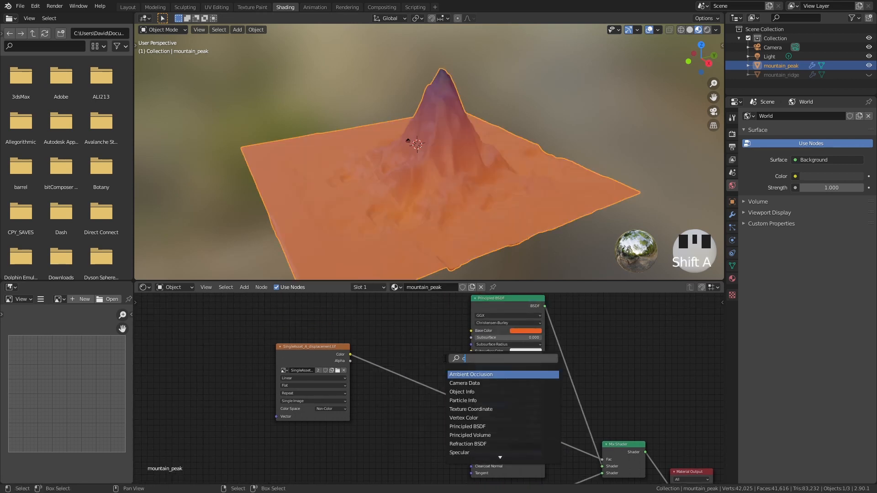
text(olor)
click(465, 382)
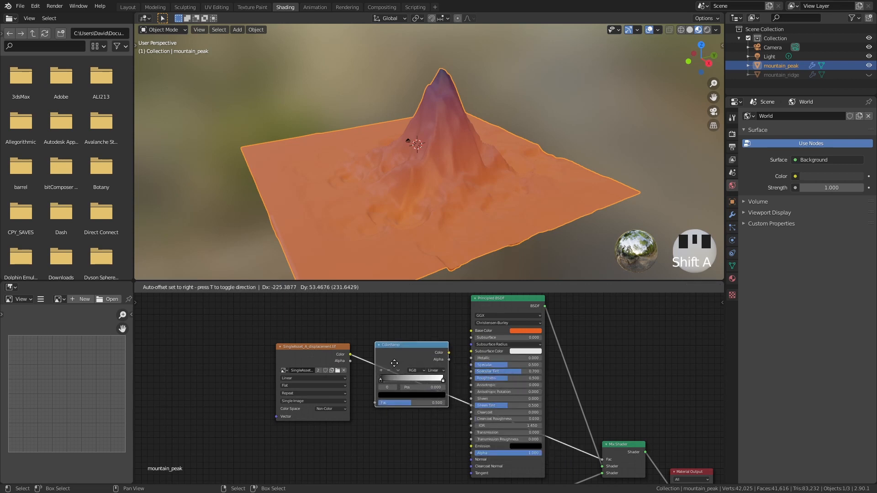
click(394, 366)
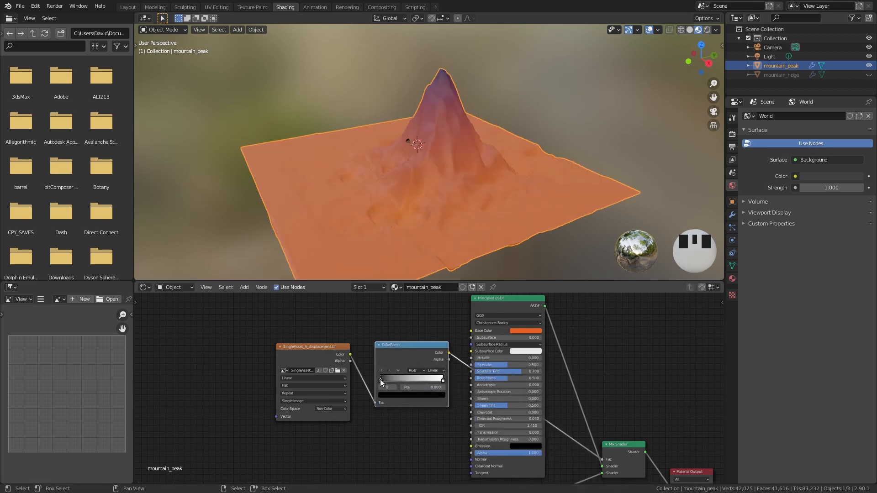
Step: Reverse the ColorRamp's gradient, with the white stop at position 0 and the black stop at position 1
drag(381, 380, 355, 380)
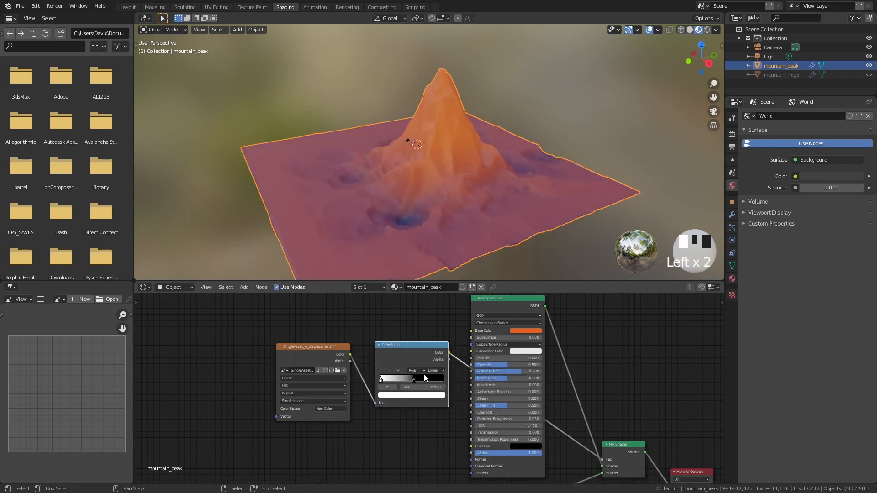
drag(414, 379, 446, 379)
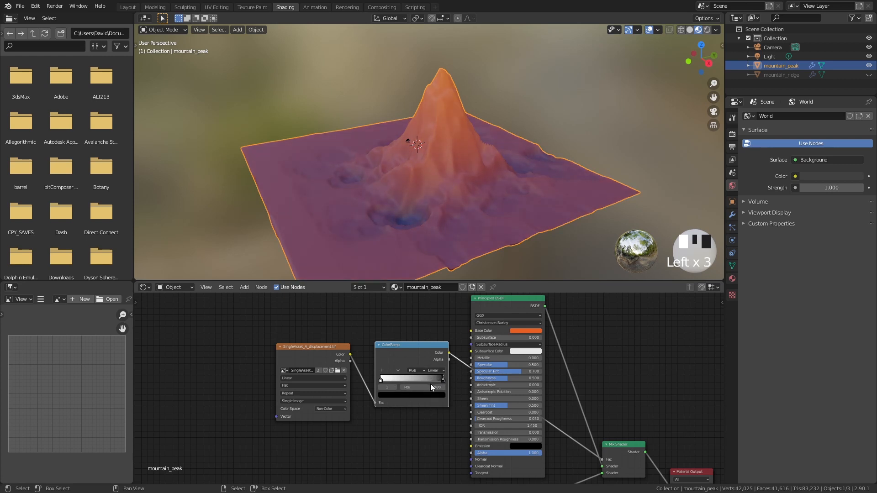
click(441, 381)
drag(431, 379, 443, 379)
Step: Insert a Diffuse BSDF after the ColorRamp and connect its output to the Material Output's surface to preview the mask
middle_drag(625, 349, 552, 338)
key(shift+a)
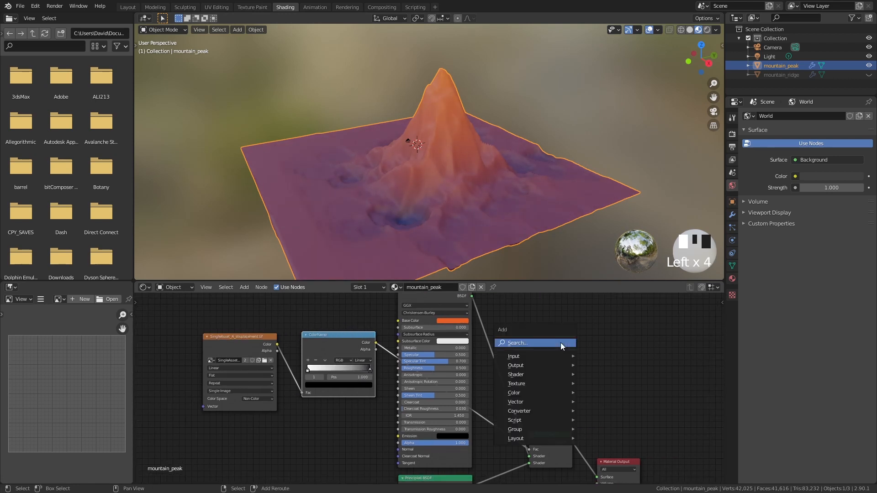
click(560, 343)
text(di)
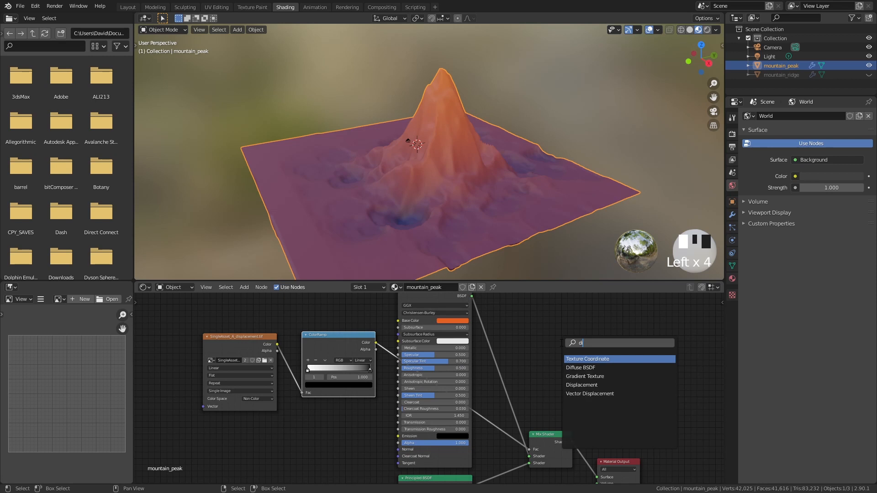
text(ff)
key(Return)
click(522, 431)
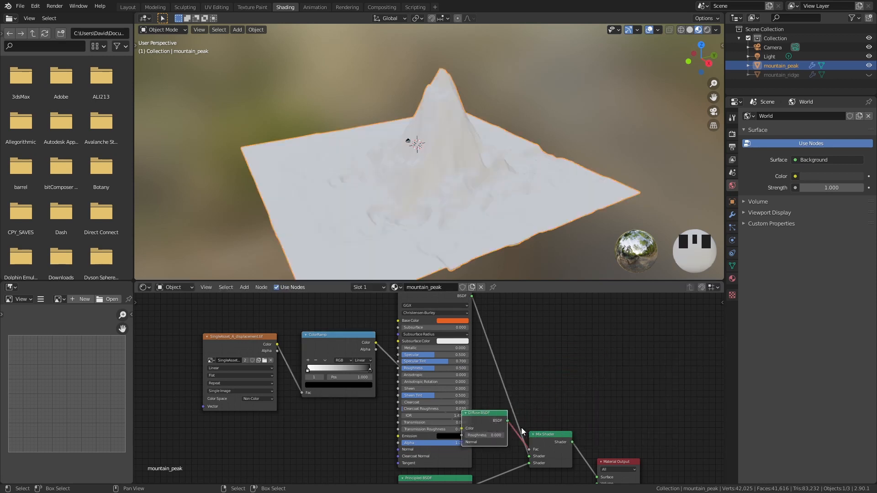
drag(529, 449, 597, 477)
Step: Move the ColorRamp's black stop to position 0.523
middle_drag(409, 359, 487, 360)
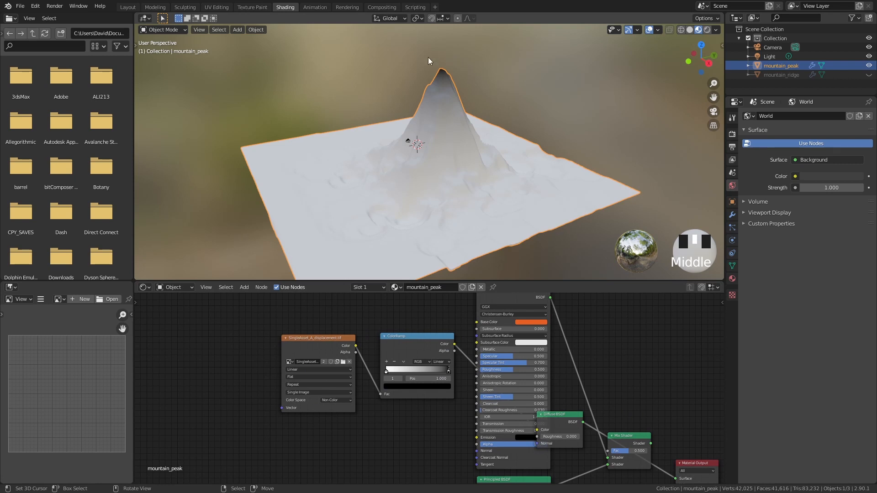
middle_drag(550, 365, 550, 326)
middle_drag(550, 288, 554, 358)
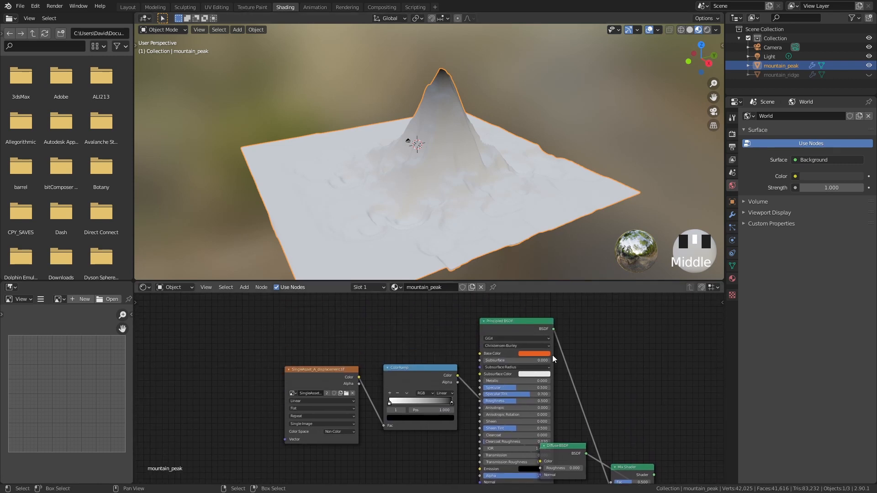
middle_drag(594, 396, 577, 339)
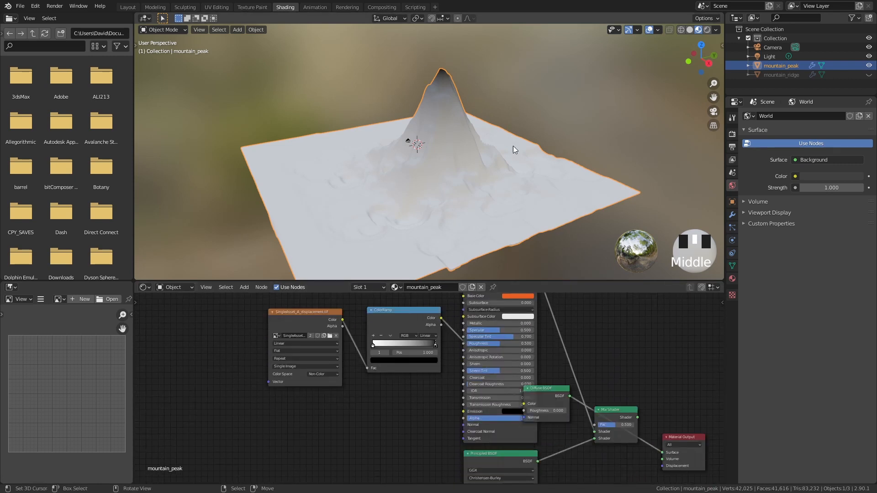
middle_drag(595, 430, 630, 469)
scroll(407, 399, up, 3)
drag(475, 382, 435, 371)
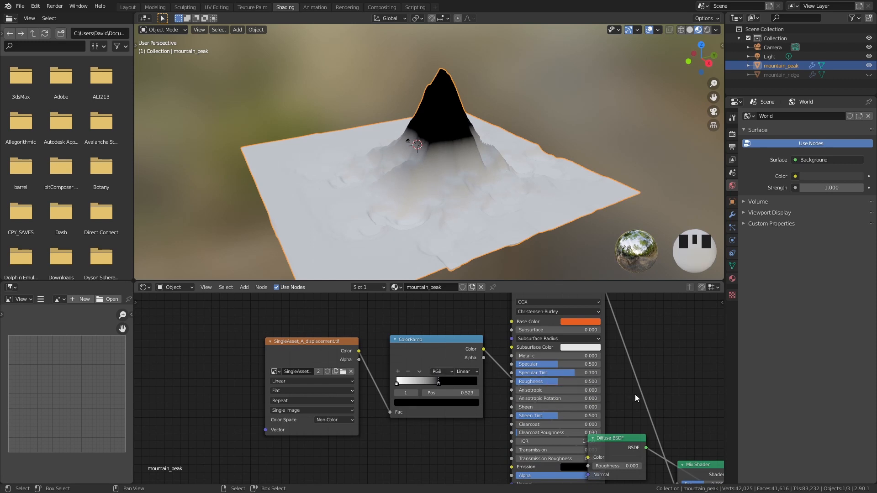
Step: Remove the Diffuse BSDF, and reconnect the ColorRamp to the Mix Shader's factor and the Mix Shader to the Material Output
middle_drag(662, 415, 597, 351)
click(565, 380)
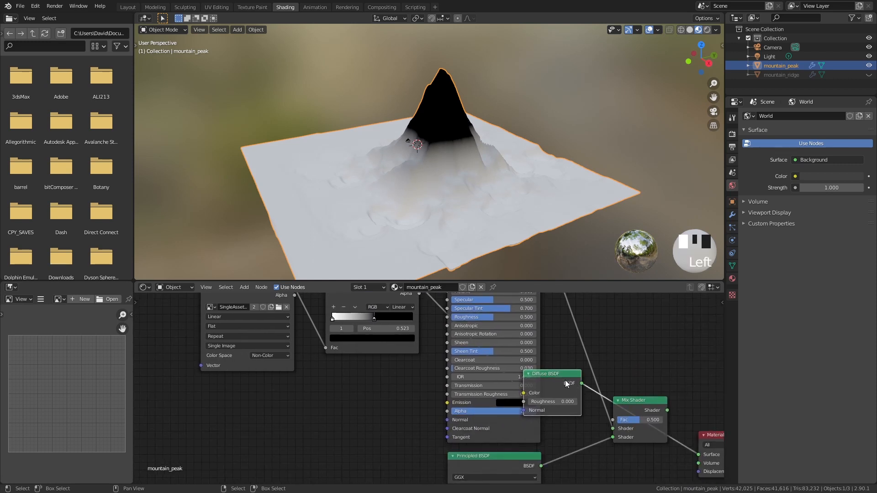
middle_drag(474, 368, 459, 389)
mouse_move(405, 306)
mouse_down()
mouse_move(615, 446)
mouse_move(602, 439)
mouse_move(688, 475)
mouse_up()
click(547, 395)
key(x)
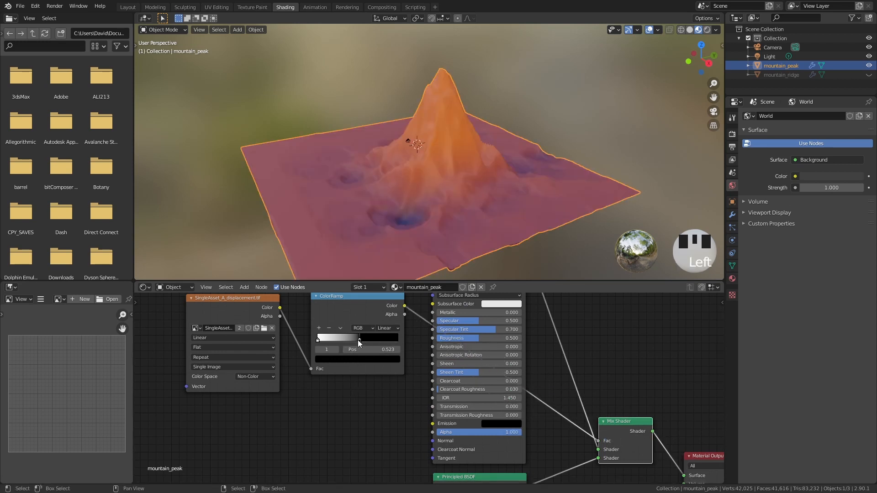
Step: Move the ColorRamp's black stop to the far end of the gradient and its white stop to position 0.368
mouse_move(359, 340)
mouse_down()
mouse_move(338, 336)
mouse_move(396, 332)
mouse_move(372, 331)
mouse_up()
drag(318, 340, 347, 340)
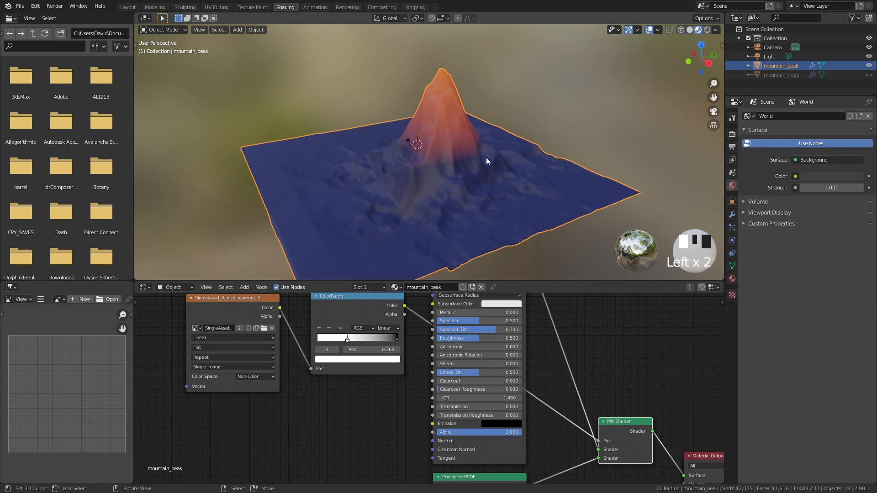
middle_drag(489, 187, 486, 201)
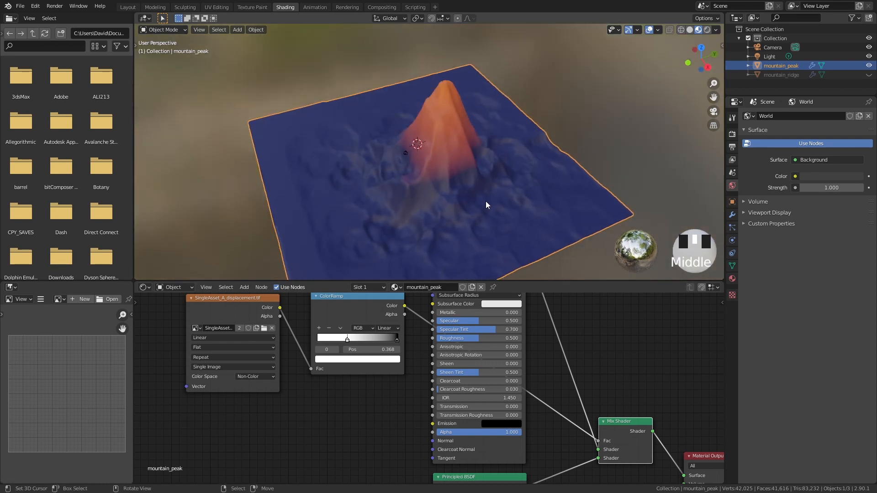
Step: Set the viewport level of mountain_peak's Subdivision modifier to 3
scroll(486, 201, up, 4)
click(732, 214)
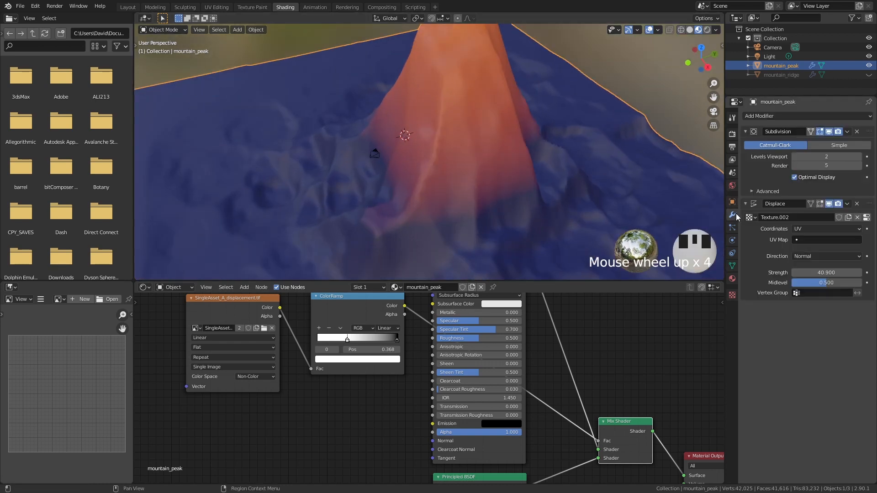
click(859, 159)
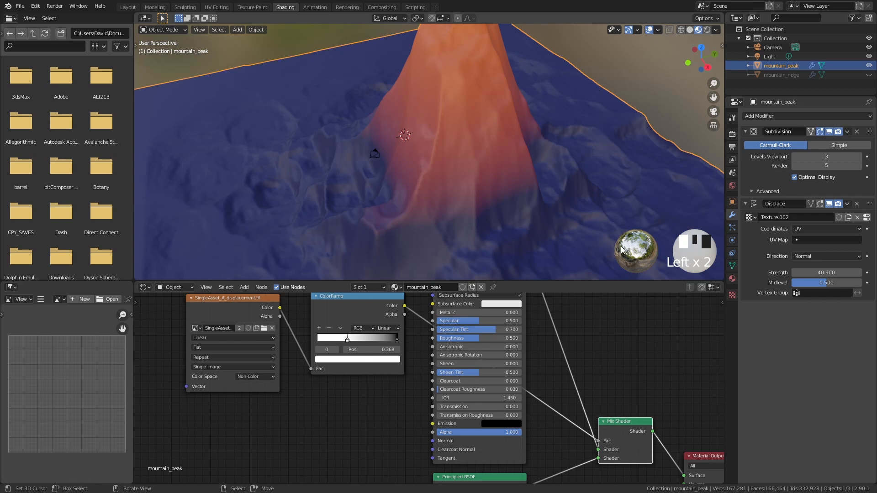
Step: Add a second Image Texture node beside the lower, dark blue Principled BSDF
scroll(470, 457, down, 3)
key(shift+a)
click(419, 377)
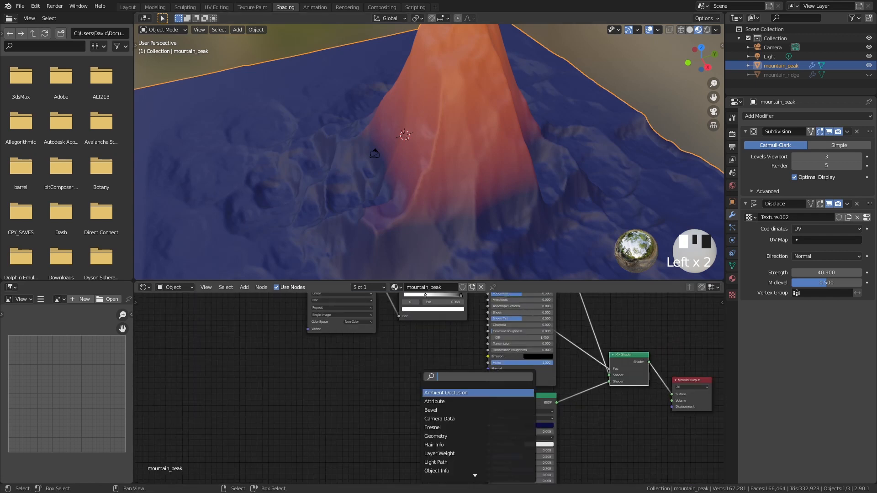
text(ima)
click(438, 394)
click(352, 425)
scroll(354, 428, up, 3)
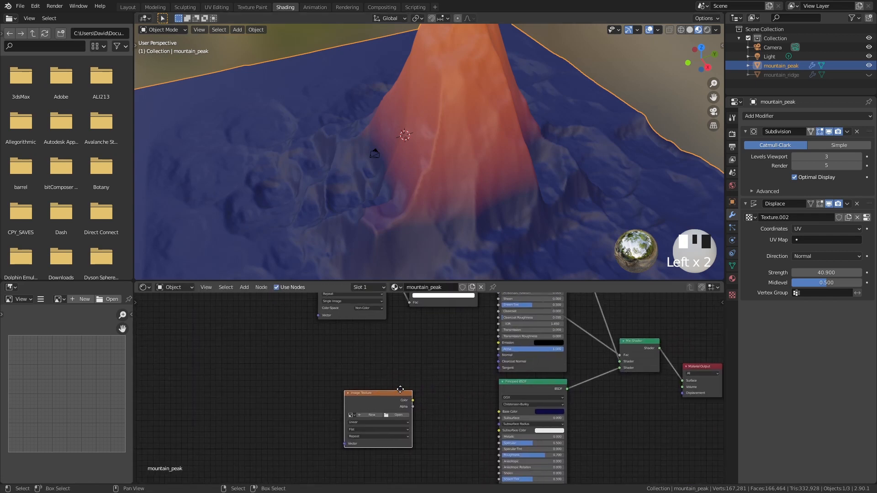
Step: Load brown_mud_03_AO_4k.jpg from the brown_mud_03_4k_jpg folder into the new Image Texture node
click(394, 419)
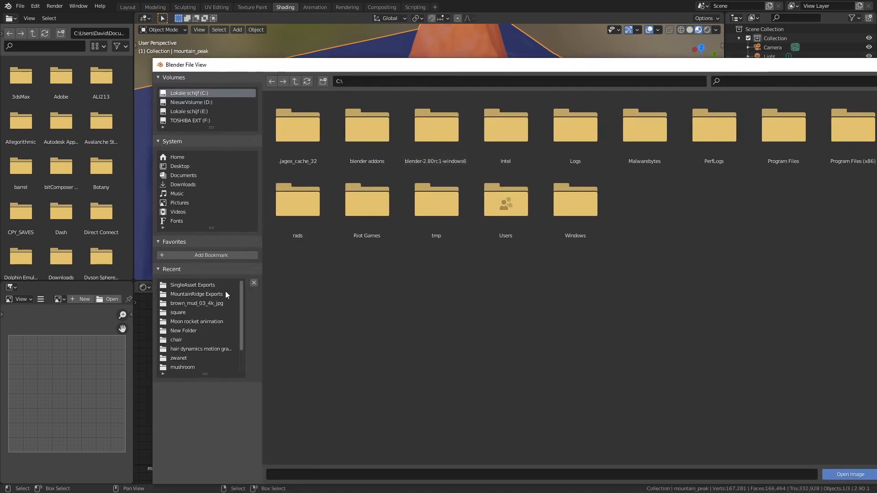
click(210, 304)
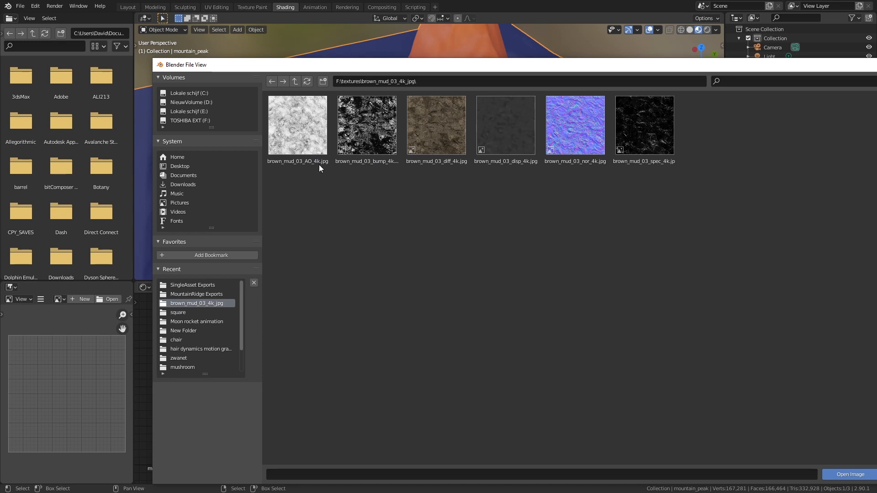
click(305, 138)
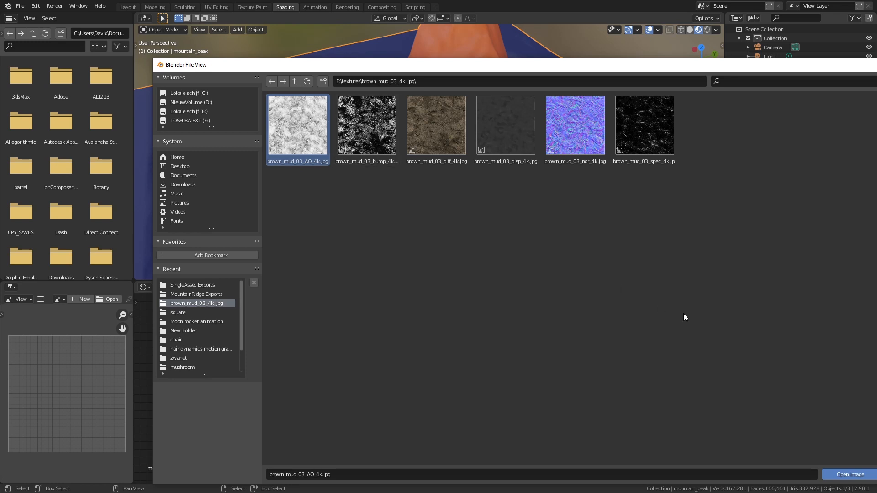
click(849, 474)
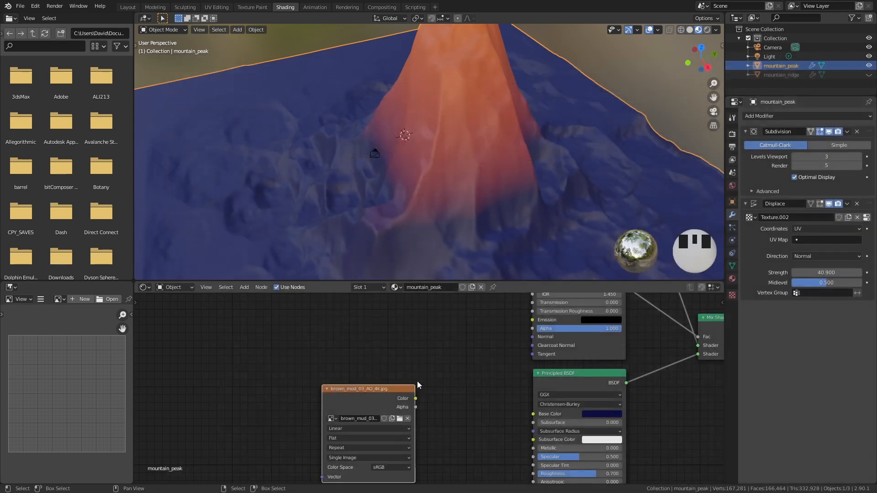
Step: Set the color space of the brown_mud_03_AO_4k.jpg Image Texture node to Non-Color
click(438, 330)
click(420, 415)
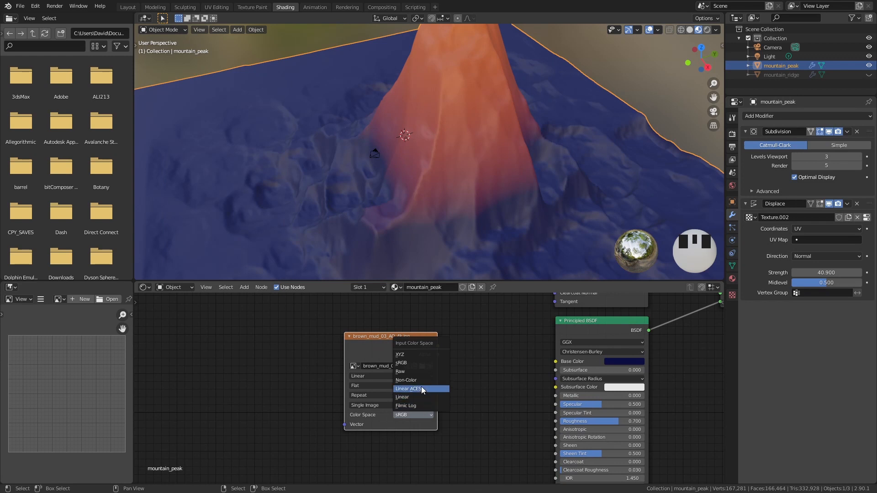
click(421, 388)
click(420, 414)
click(417, 380)
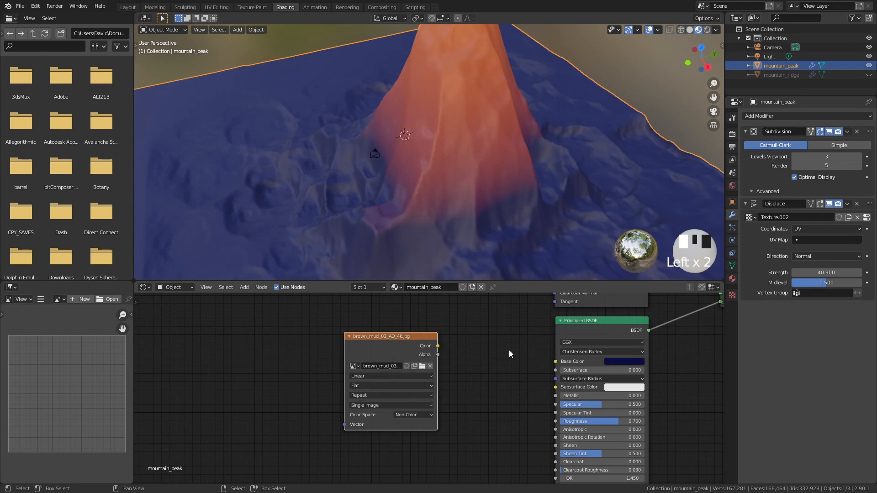
Step: Add a Bump node beside the dark blue Principled BSDF and feed the mud texture's Color into its Height
key(shift+a)
text(bump)
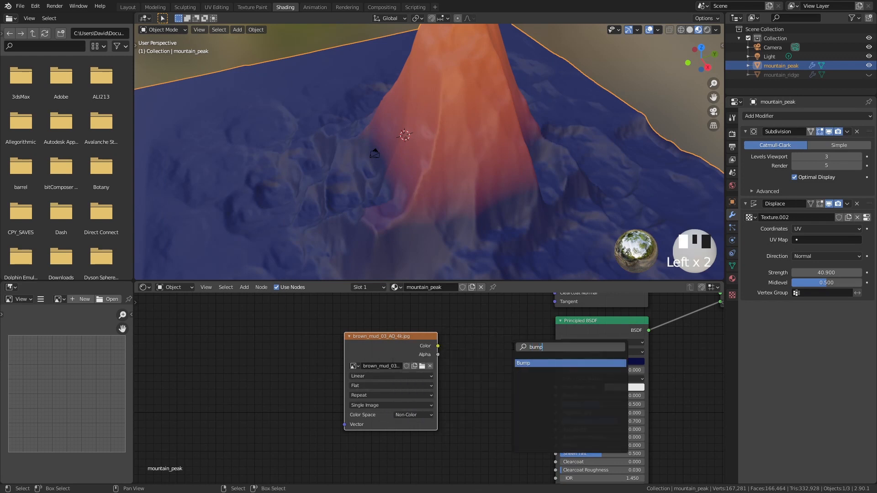
click(528, 362)
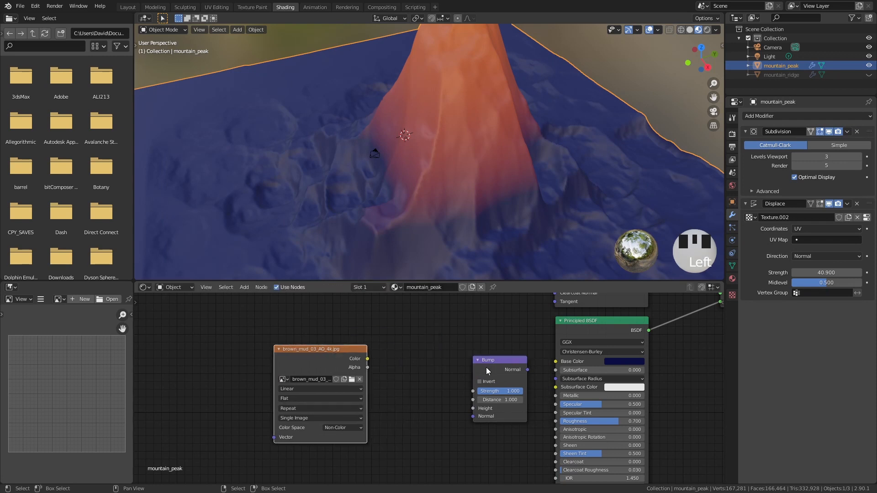
click(460, 361)
drag(367, 358, 444, 398)
middle_drag(512, 348, 474, 386)
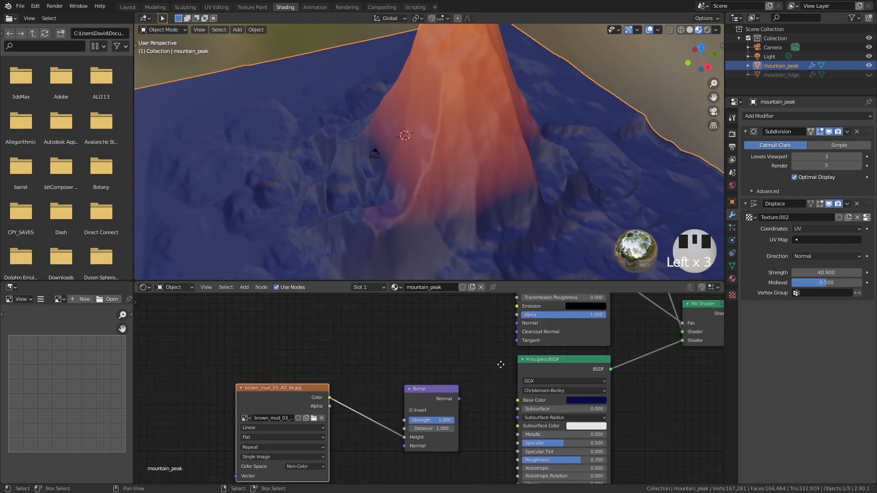
Step: Connect the Bump node's Normal output to the Normal inputs of both Principled BSDF nodes
drag(459, 398, 516, 323)
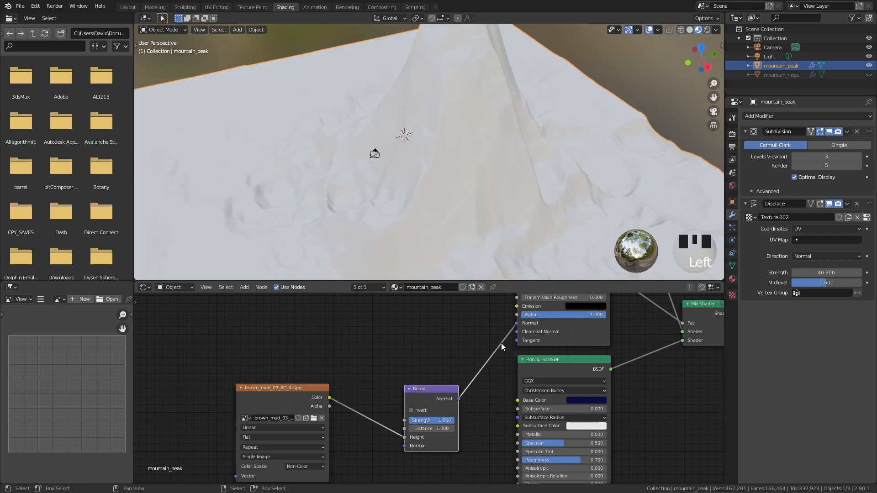
scroll(462, 348, down, 3)
scroll(462, 349, down, 2)
drag(445, 353, 485, 461)
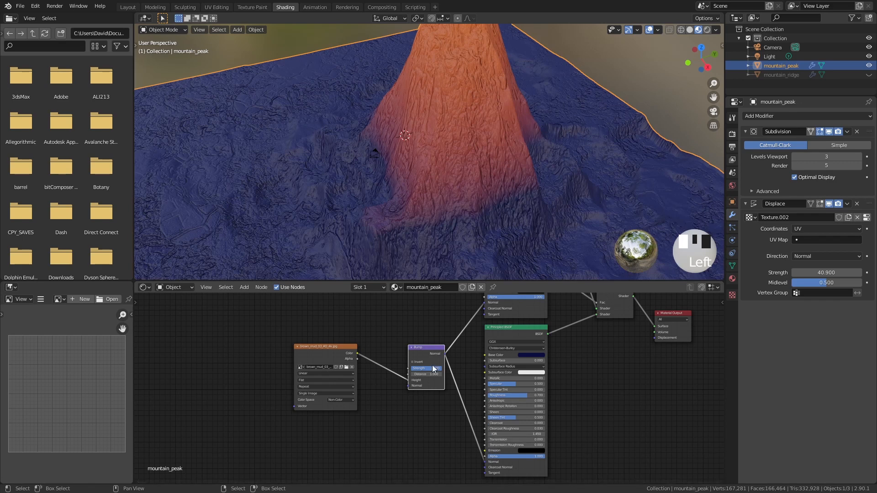
middle_drag(485, 457, 505, 480)
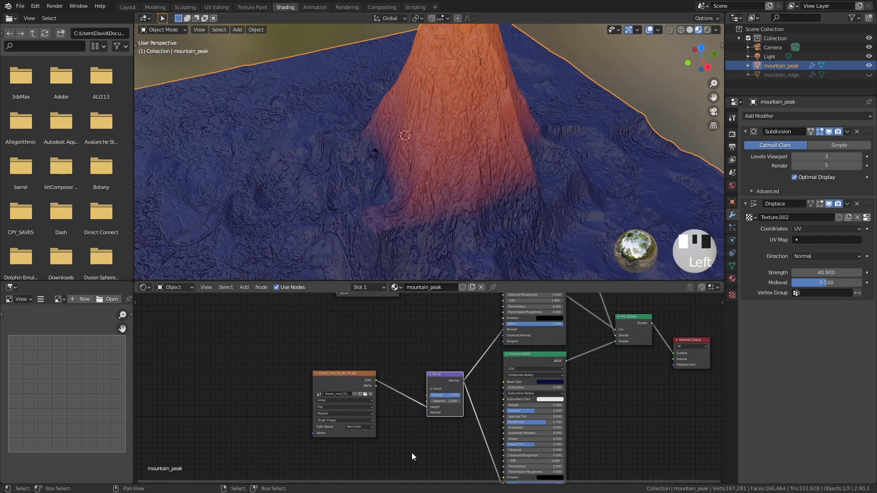
Step: Set the Bump node's Strength to 0.4
scroll(457, 391, up, 4)
click(467, 404)
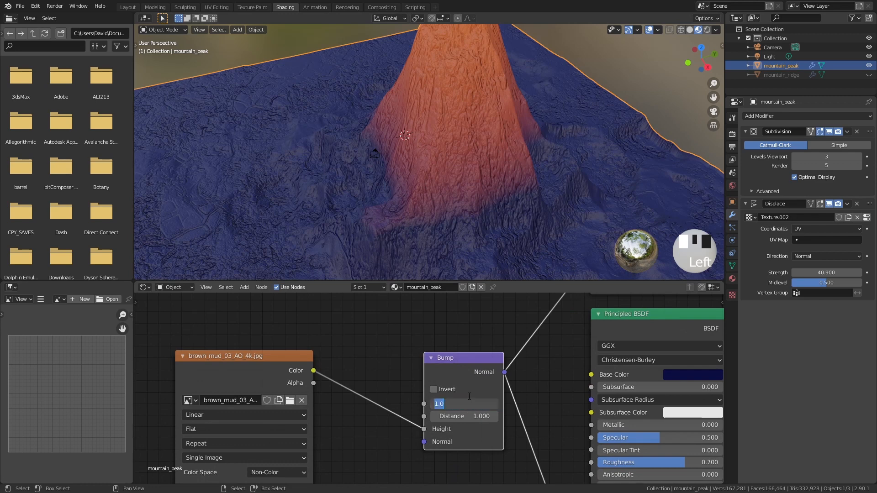
text(0.4)
key(Return)
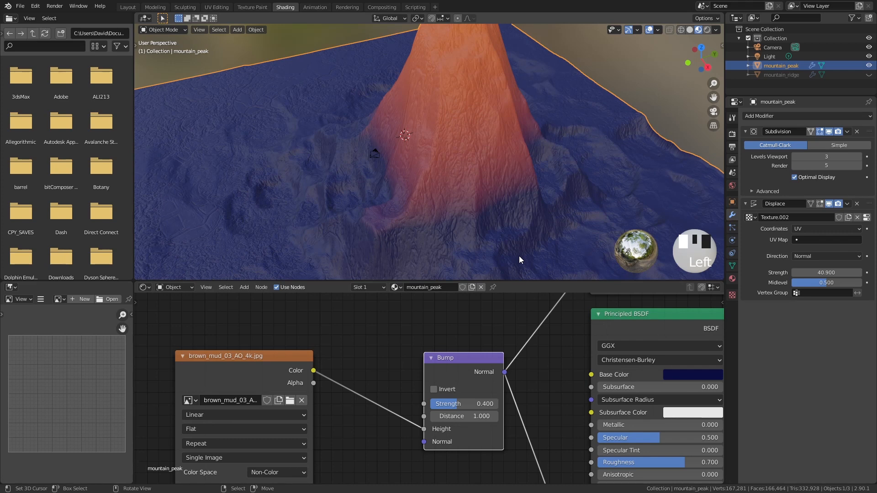
Step: Add a Texture Coordinate node ahead of the brown mud Image Texture node
scroll(515, 368, down, 4)
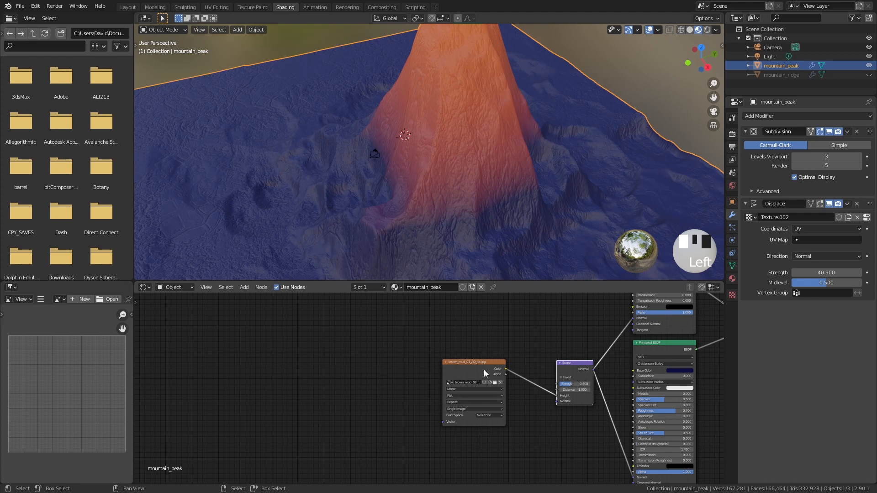
key(shift+a)
text(tex)
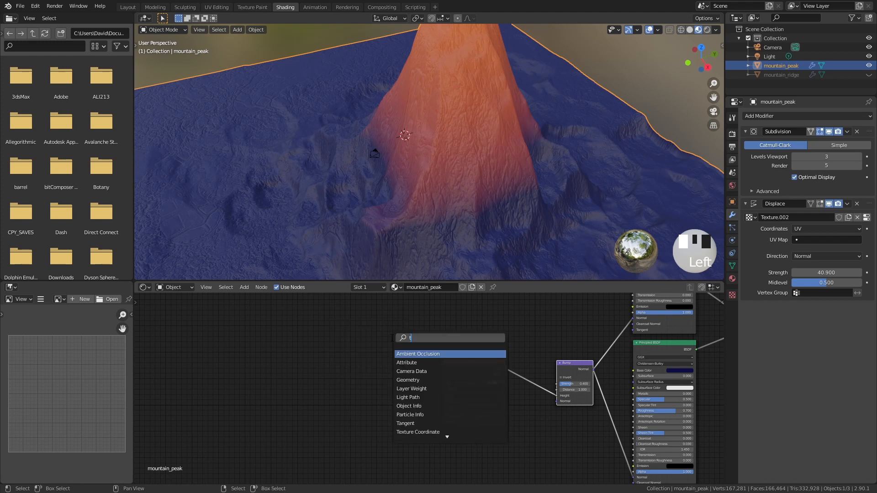
key(Return)
click(333, 366)
Step: Add a Mapping node that takes the Generated coordinates and drives the mud Image Texture's Vector input
key(shift+a)
text(masp)
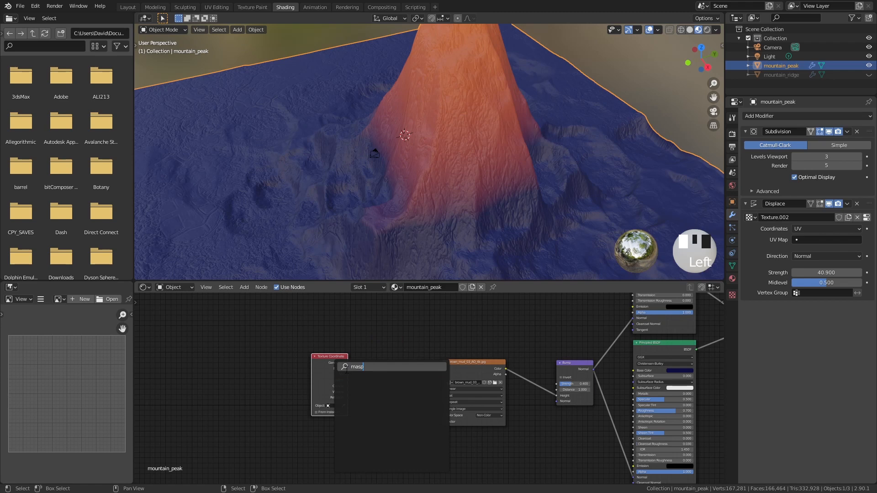
key(BackSpace)
text(pp)
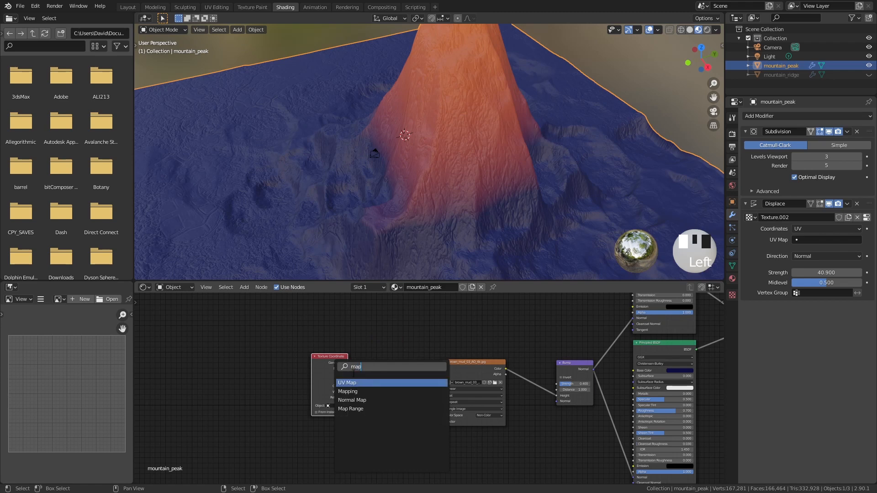
drag(384, 382, 449, 438)
scroll(420, 379, up, 2)
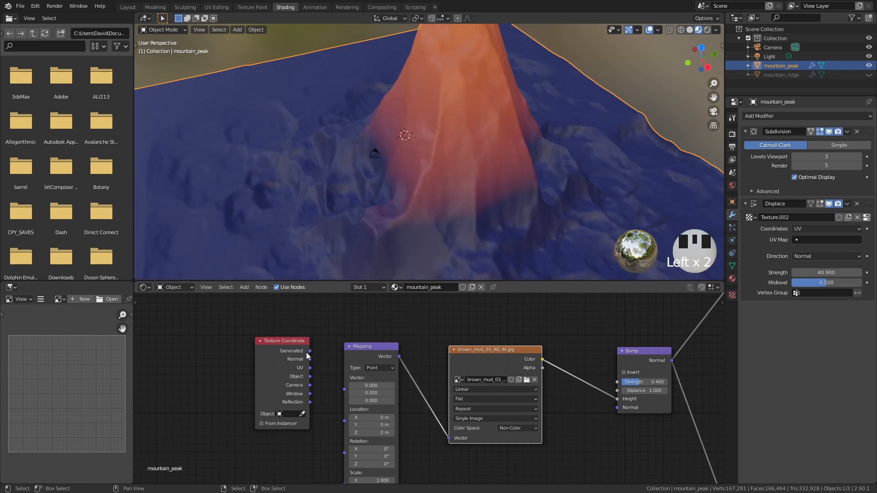
drag(309, 351, 345, 390)
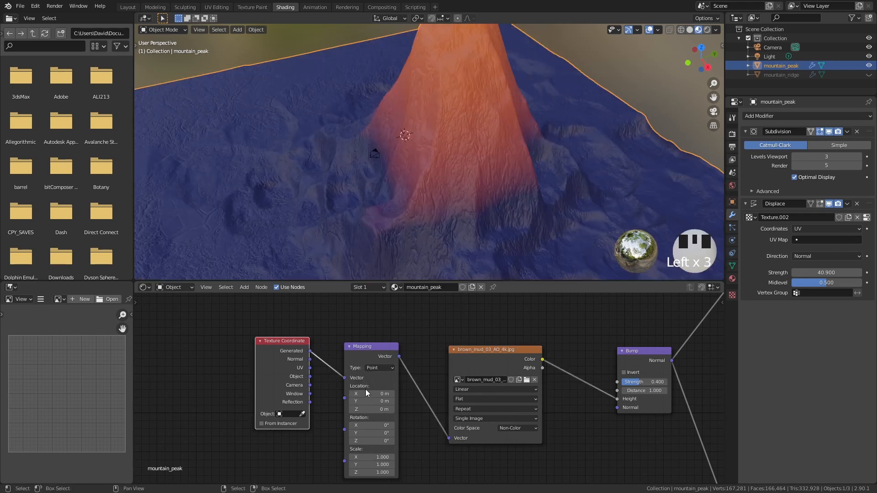
Step: Set the Mapping node's X and Y Scale to 10 and inspect the finer mud detail on the mountain
scroll(396, 413, up, 2)
scroll(397, 413, up, 1)
click(366, 418)
text(10)
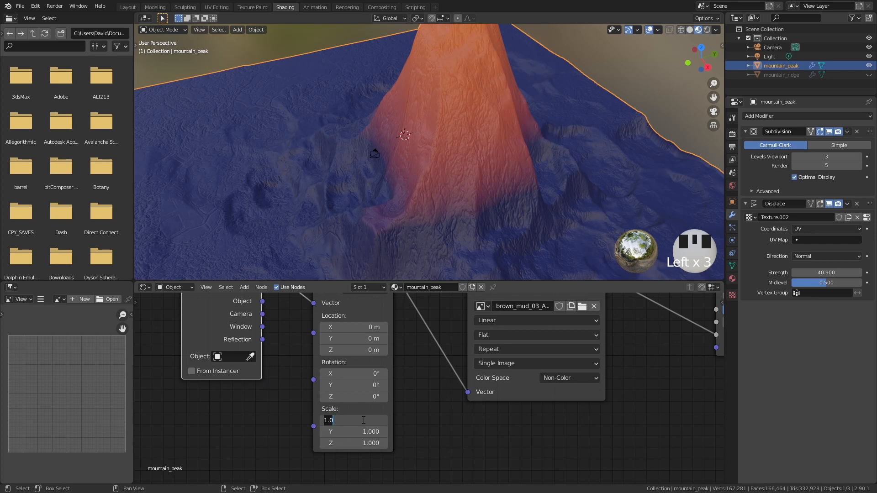
click(374, 429)
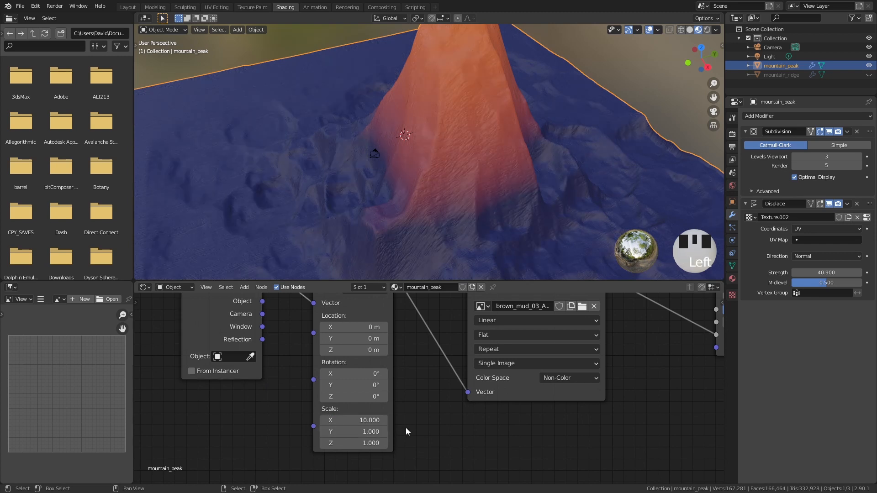
click(354, 431)
text(10)
key(Return)
scroll(489, 210, up, 4)
scroll(531, 158, up, 1)
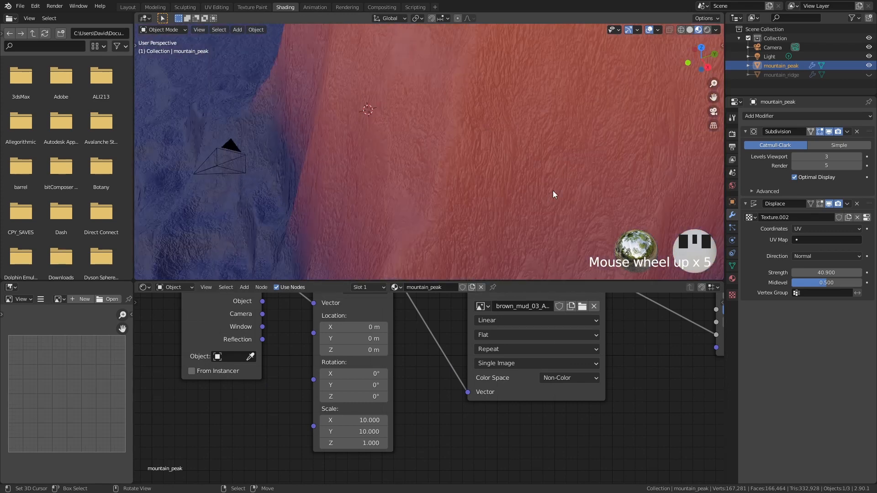
scroll(546, 205, down, 9)
scroll(491, 196, up, 1)
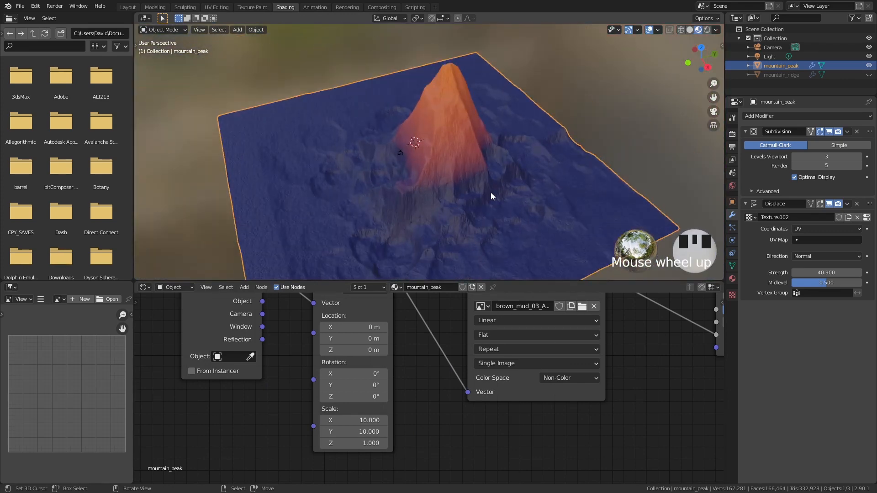
scroll(497, 168, down, 2)
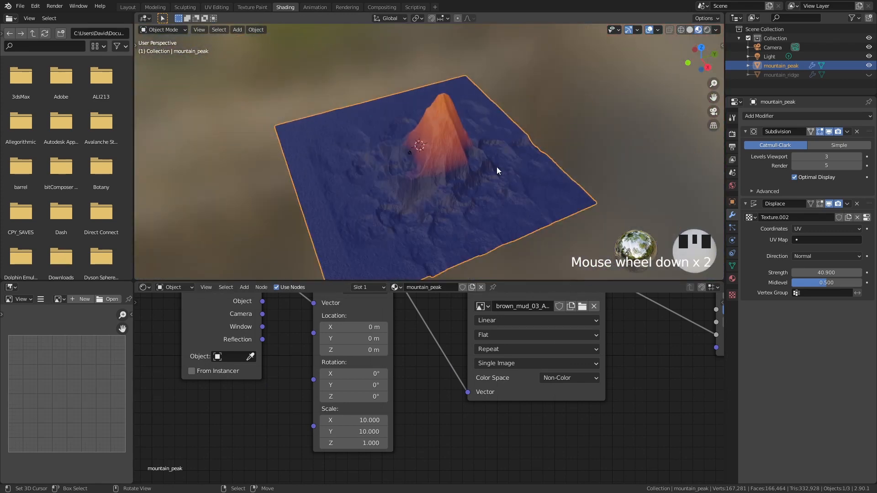
Step: Darken the Base Color of the dark blue Principled BSDF slightly by lowering its brightness
middle_drag(611, 358, 337, 456)
middle_drag(561, 370, 456, 354)
click(618, 359)
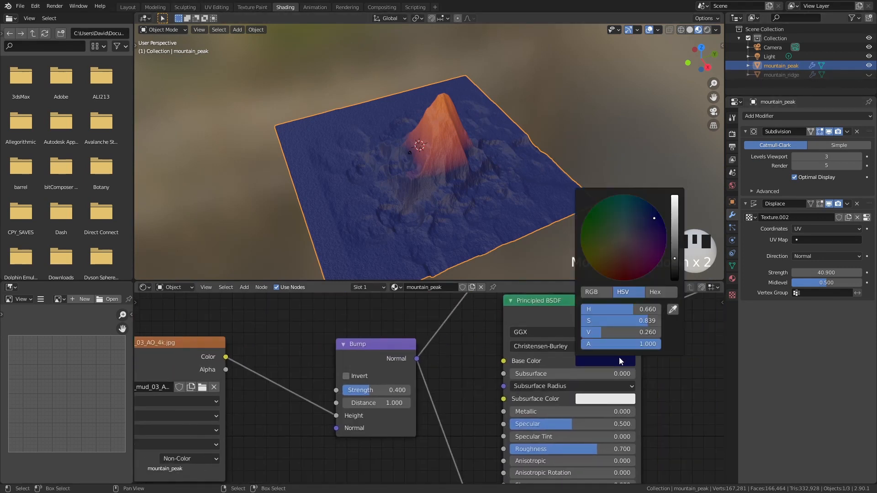
drag(674, 260, 674, 264)
click(675, 265)
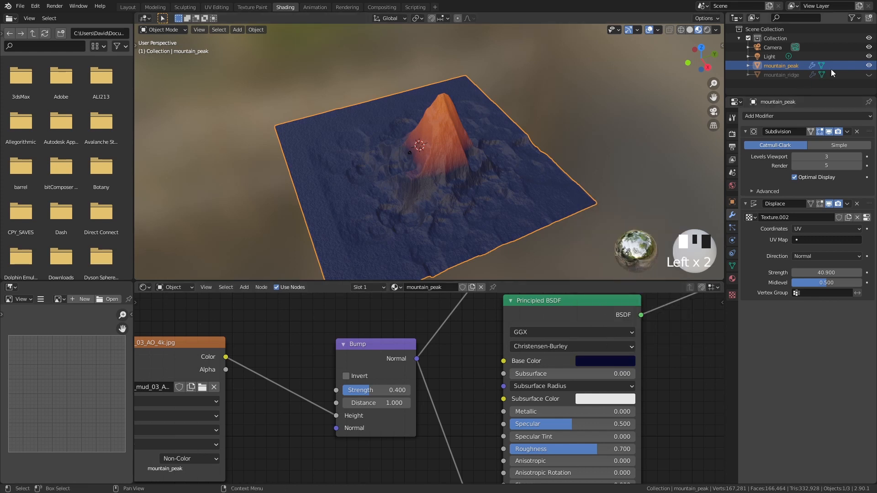
Step: Unhide mountain_ridge and assign the existing mountain_peak material to it
click(868, 74)
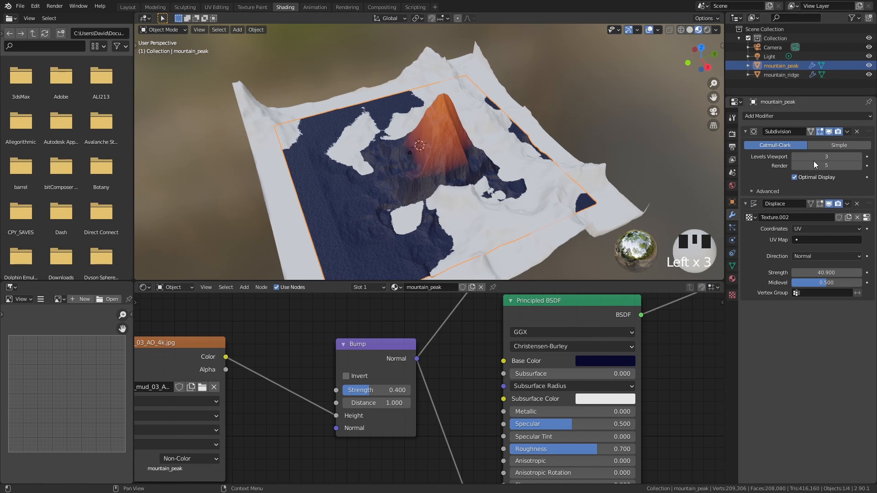
click(795, 76)
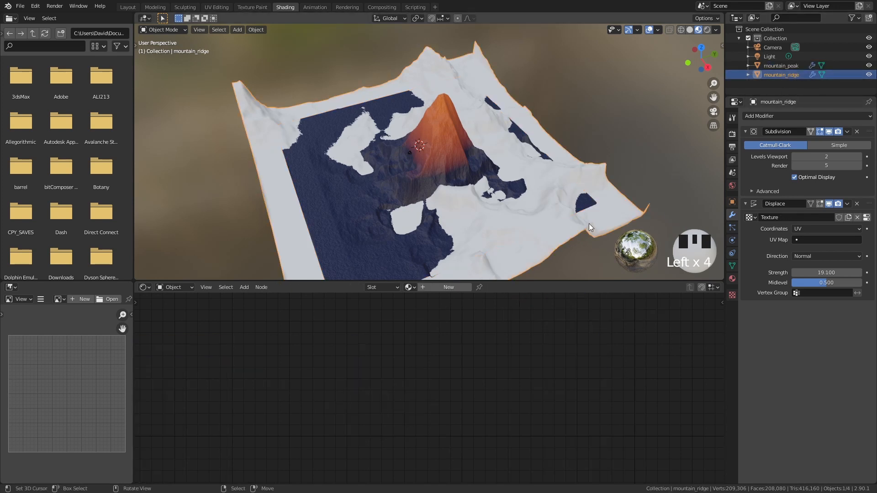
click(408, 288)
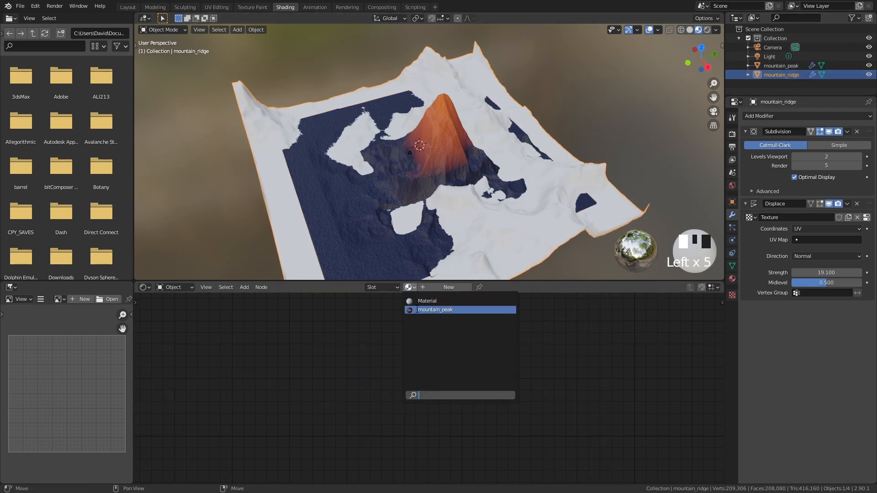
click(417, 310)
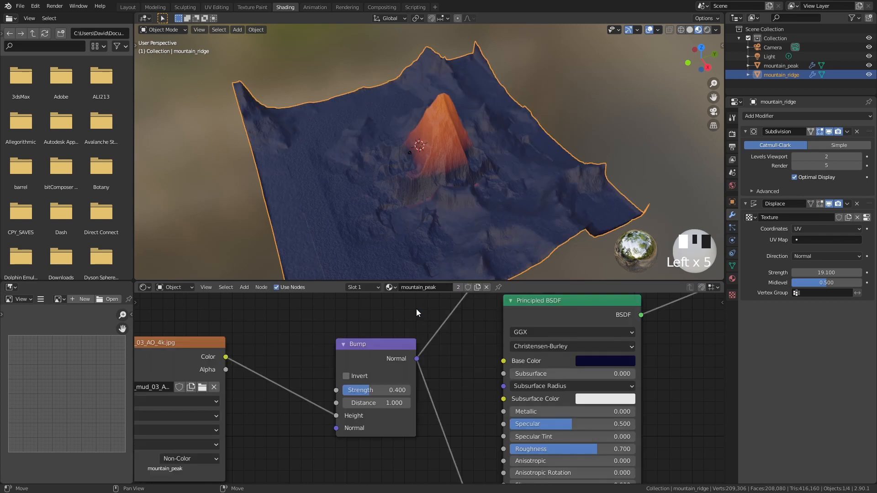
Step: Make the ridge's material a single-user copy and rename it mountain_ridge
click(458, 288)
drag(428, 288, 487, 289)
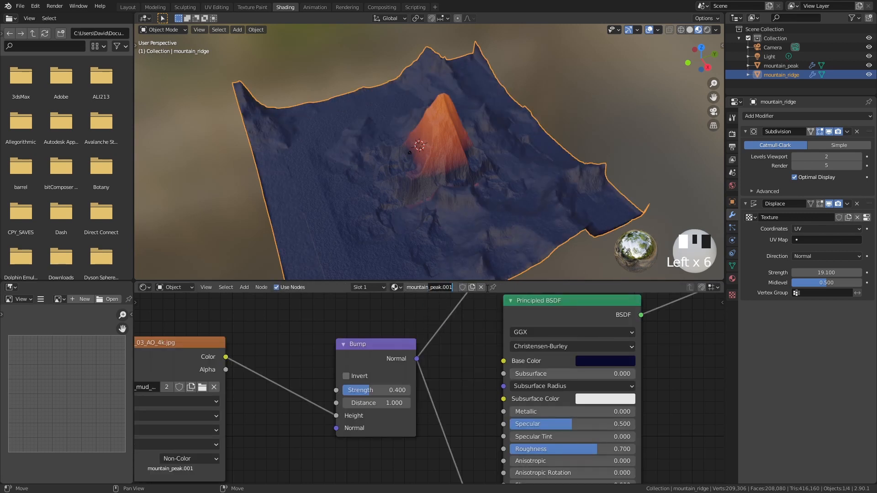
text(_ridge)
click(539, 155)
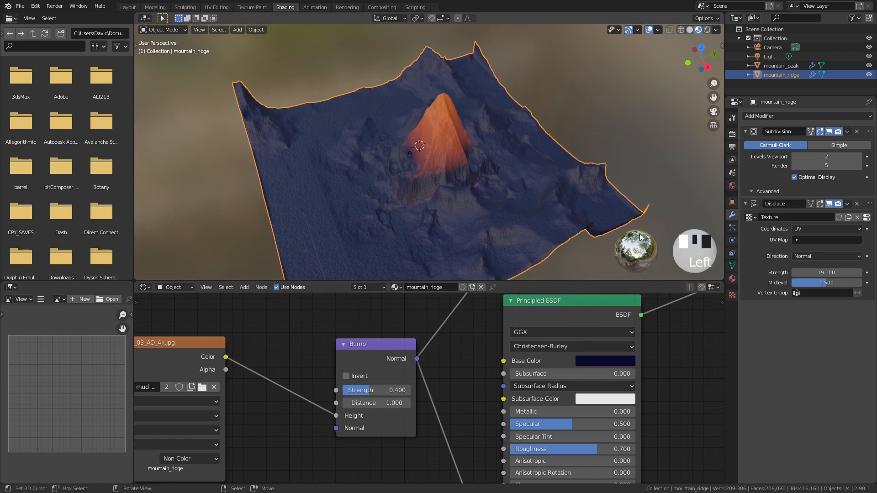
Step: Delete the orange Principled BSDF and the ColorRamp node from the mountain_ridge material
right_click(446, 124)
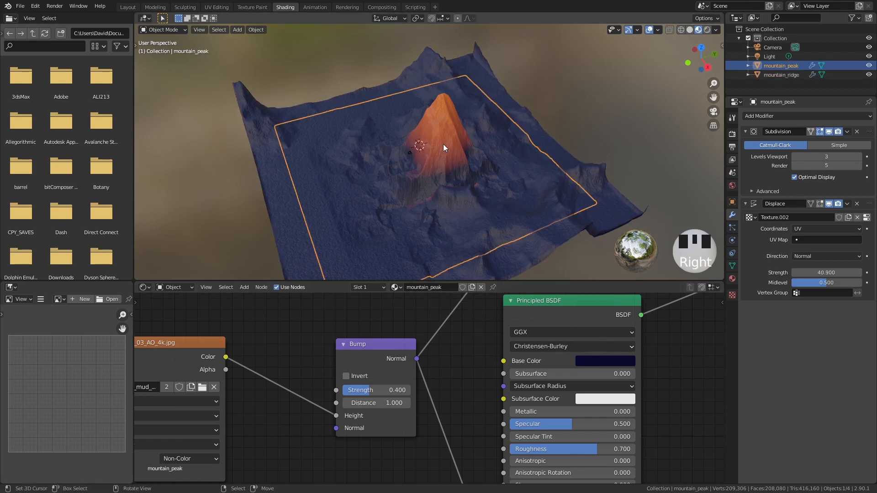
right_click(577, 163)
scroll(450, 326, down, 5)
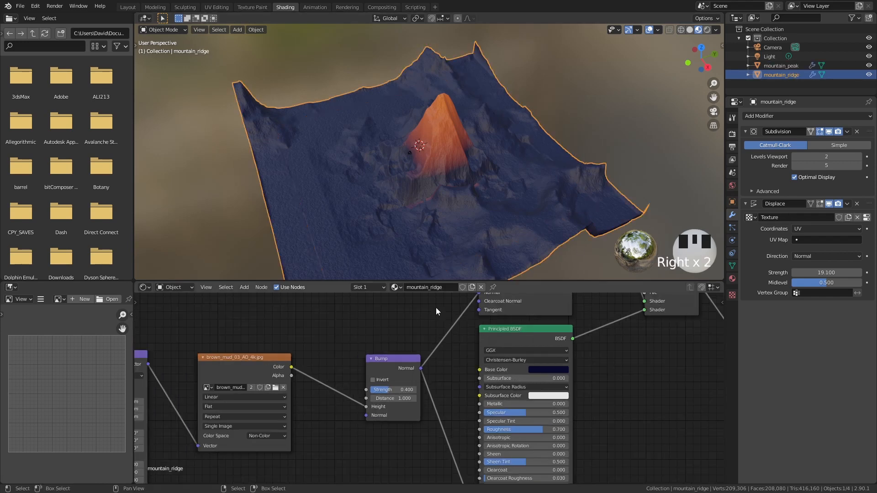
middle_drag(436, 308, 508, 409)
scroll(508, 410, up, 2)
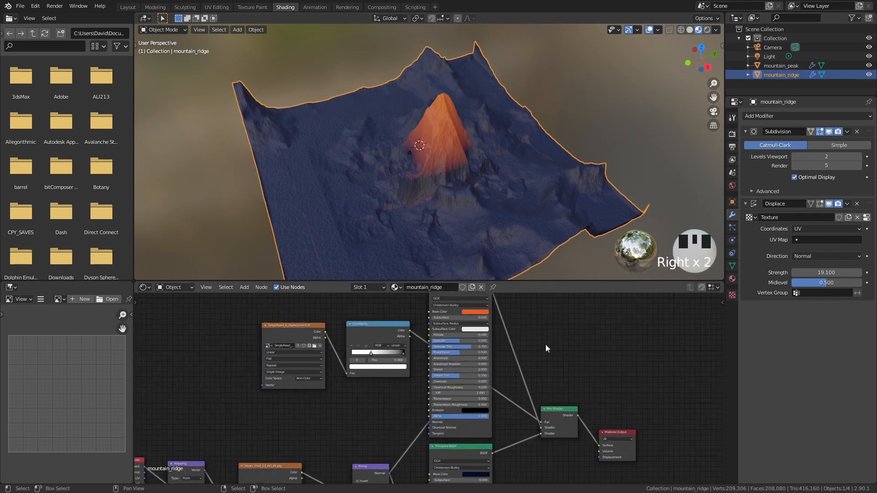
middle_drag(436, 297, 420, 335)
click(428, 328)
key(Delete)
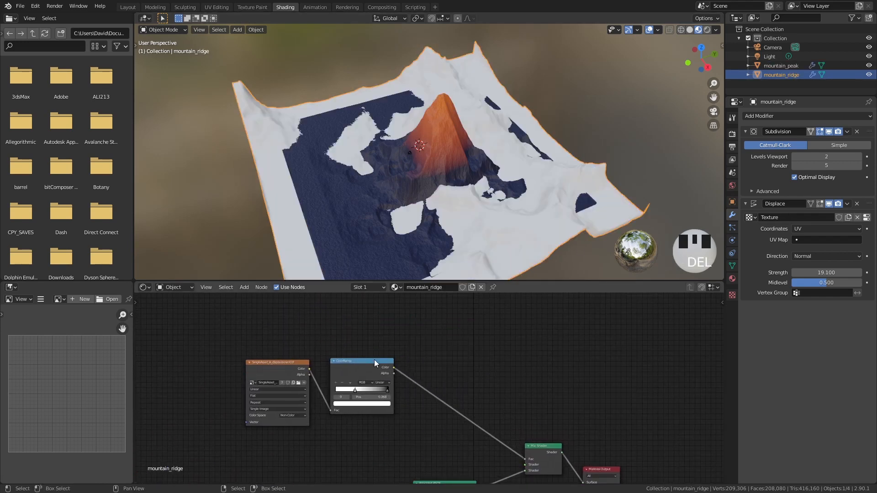
click(374, 360)
key(Delete)
Step: Delete the Mix Shader and displacement Image Texture nodes, and link the dark blue Principled BSDF to the Material Output's Surface
click(541, 446)
key(Delete)
click(281, 368)
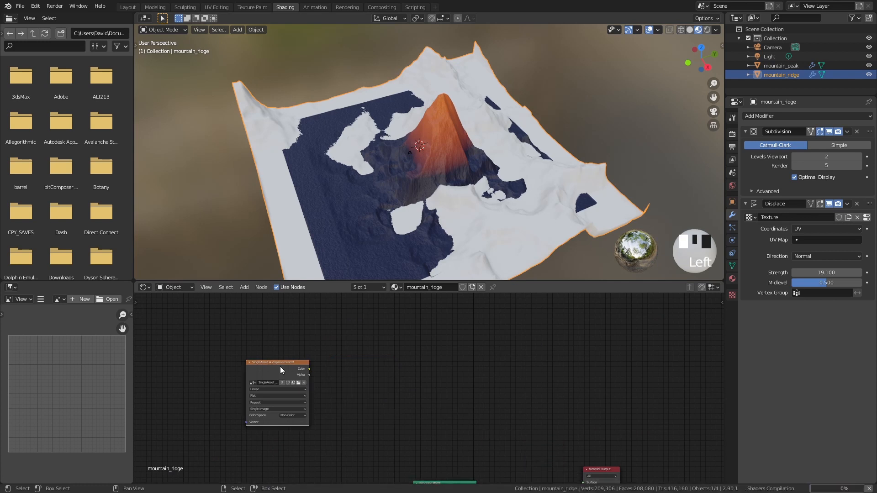
key(Delete)
middle_drag(502, 375, 431, 378)
mouse_move(413, 364)
mouse_down()
mouse_move(491, 331)
mouse_move(520, 356)
mouse_up()
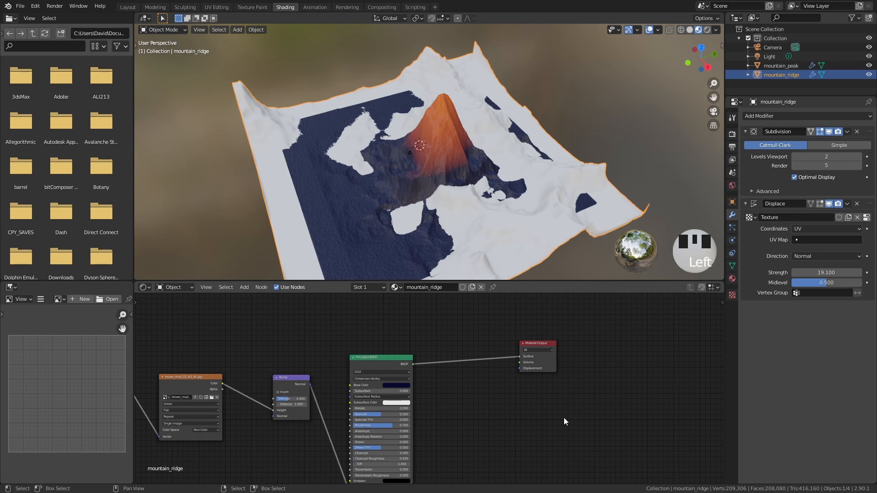
Step: Examine the blue terrain and orange peak materials from several angles, with mountain_peak selected
middle_drag(589, 203, 495, 154)
right_click(516, 221)
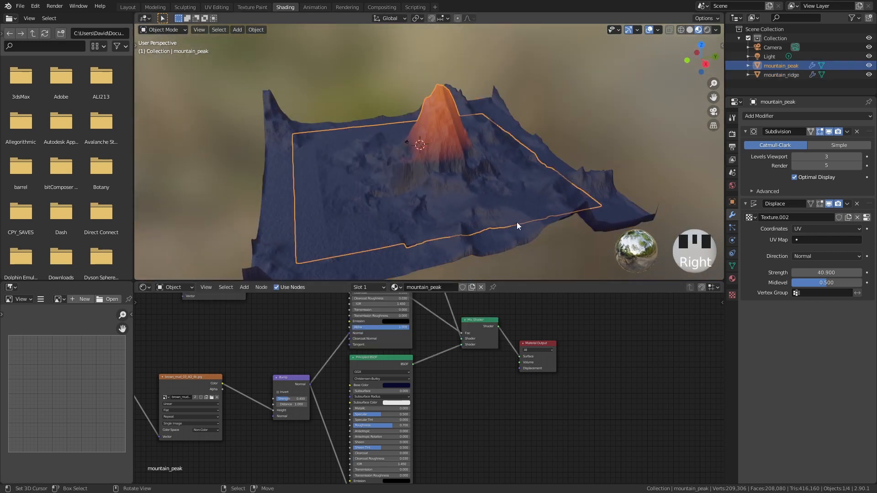
middle_drag(605, 152, 557, 207)
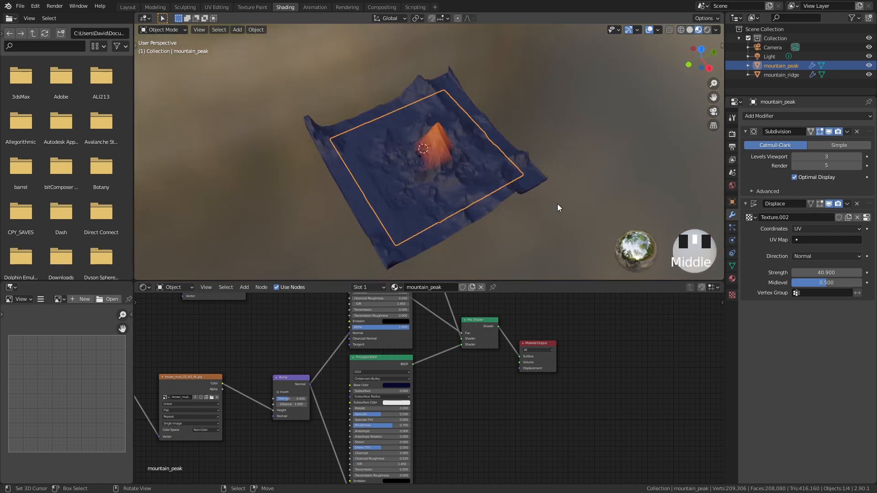
mouse_move(544, 192)
middle_down()
mouse_move(557, 186)
mouse_move(549, 208)
middle_up()
key(shift+c)
scroll(422, 229, up, 3)
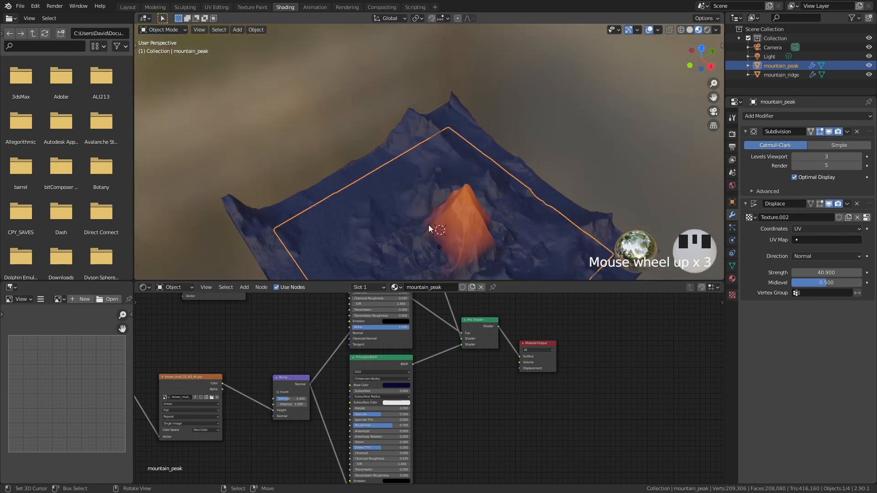
shift+middle_drag(491, 207, 502, 188)
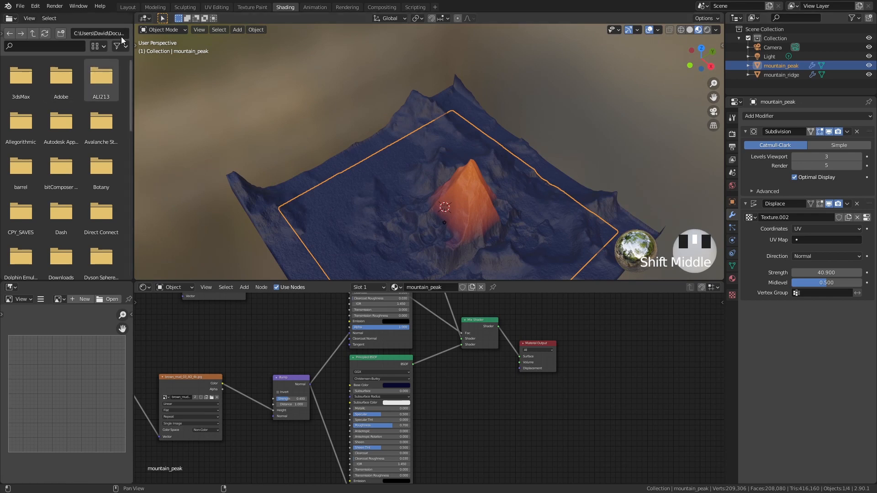
Step: Switch to the Modeling workspace and return mountain_peak to Object Mode with the whole landscape in view
click(155, 7)
scroll(447, 185, down, 5)
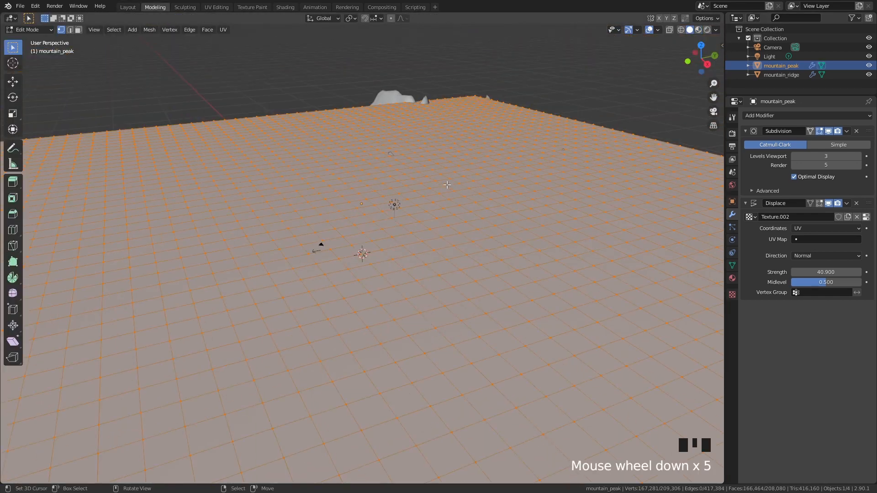
scroll(448, 184, down, 5)
key(Tab)
middle_drag(448, 184, 450, 196)
scroll(452, 194, down, 4)
scroll(453, 194, up, 1)
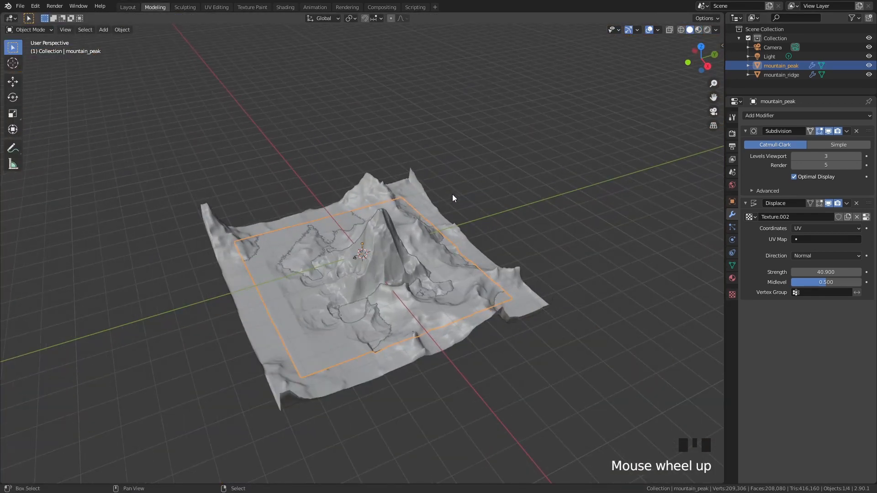
Step: Add a UV sphere at the origin with 64 segments and 32 rings
key(shift+a)
mouse_move(451, 193)
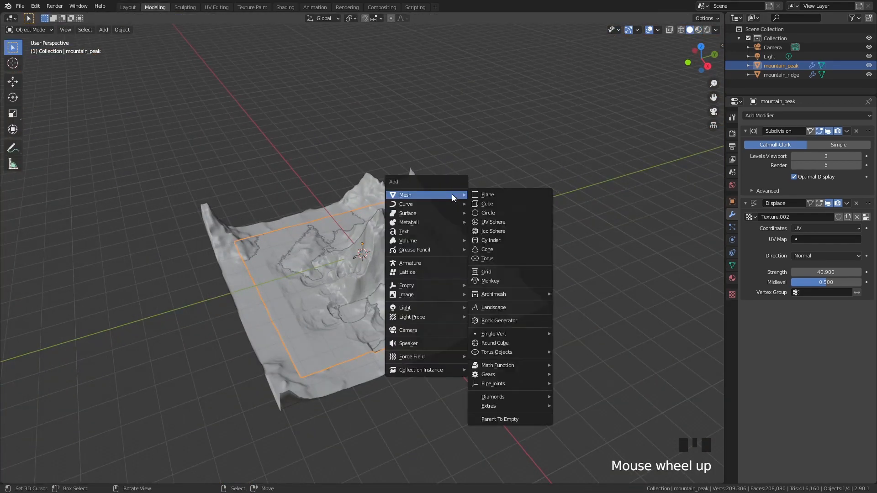
click(505, 221)
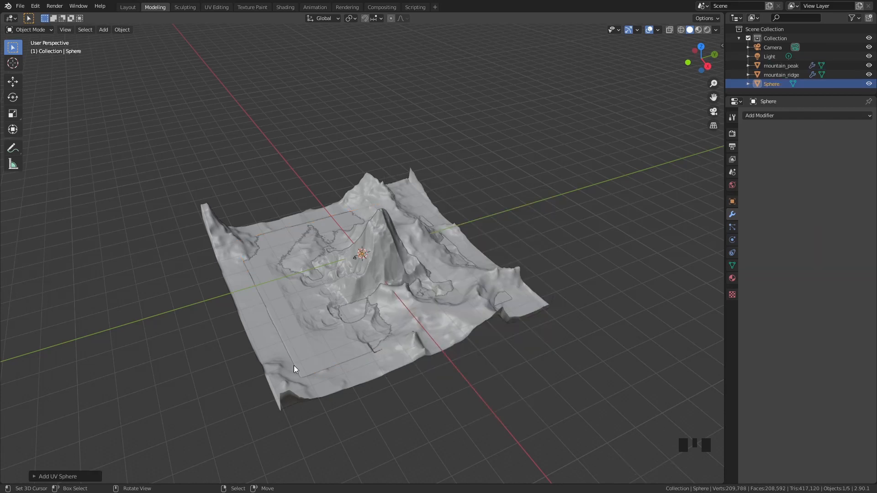
click(37, 476)
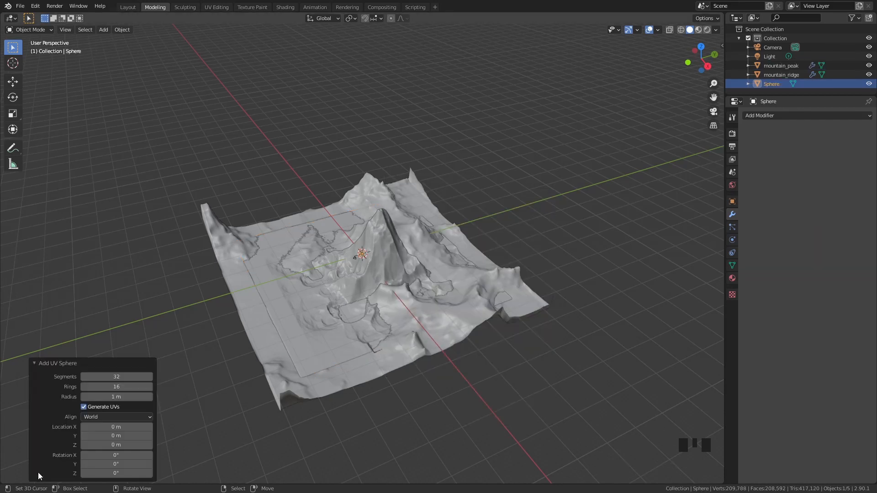
click(132, 377)
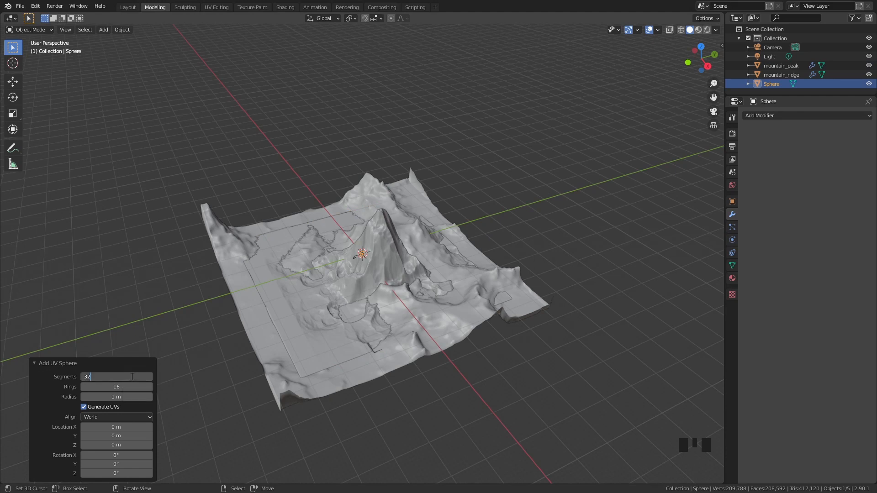
text(*2)
key(Return)
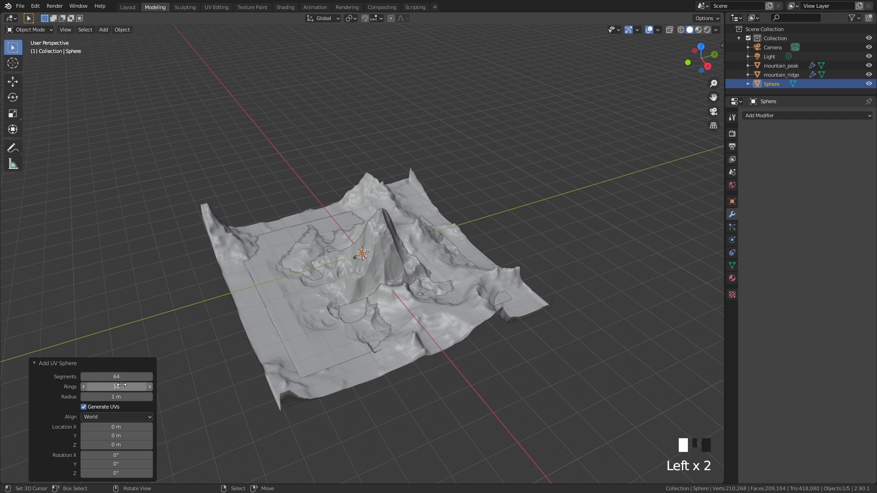
double_click(122, 387)
text(*)
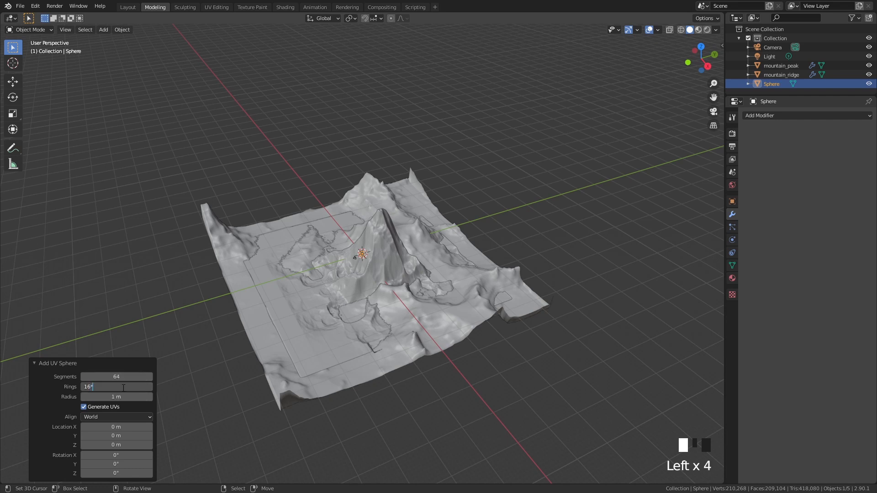
text(2)
key(Return)
Step: Scale the sphere up about 12 times and raise it about 39 m along Z above the peak
key(s)
click(489, 263)
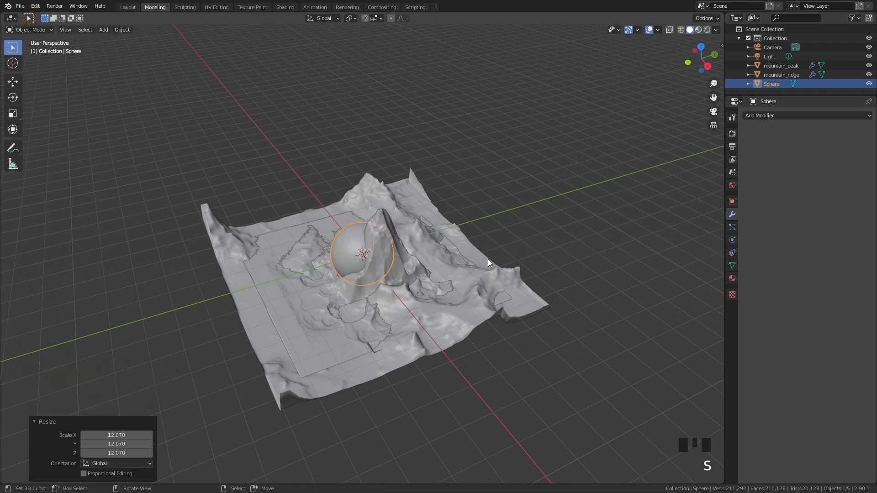
key(g)
key(z)
click(539, 163)
Step: Enlarge the sphere by a further factor of about 1.4 and shade it smooth
key(s)
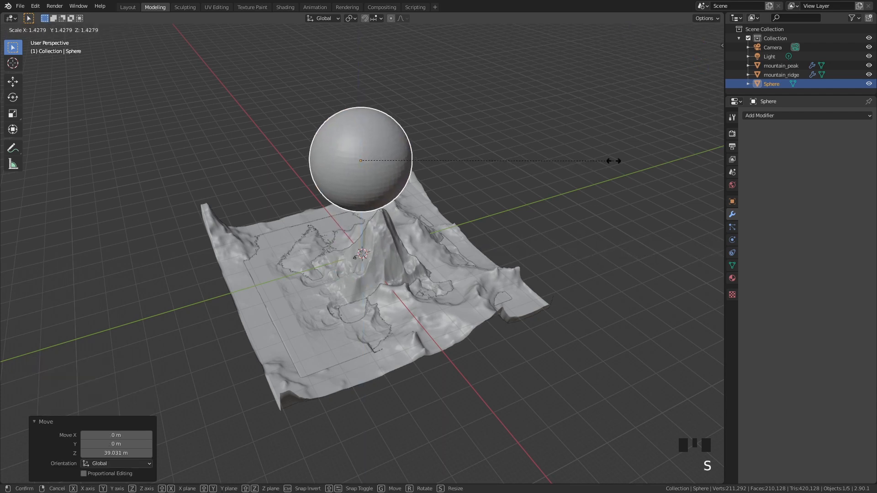
click(618, 160)
right_click(618, 160)
click(619, 159)
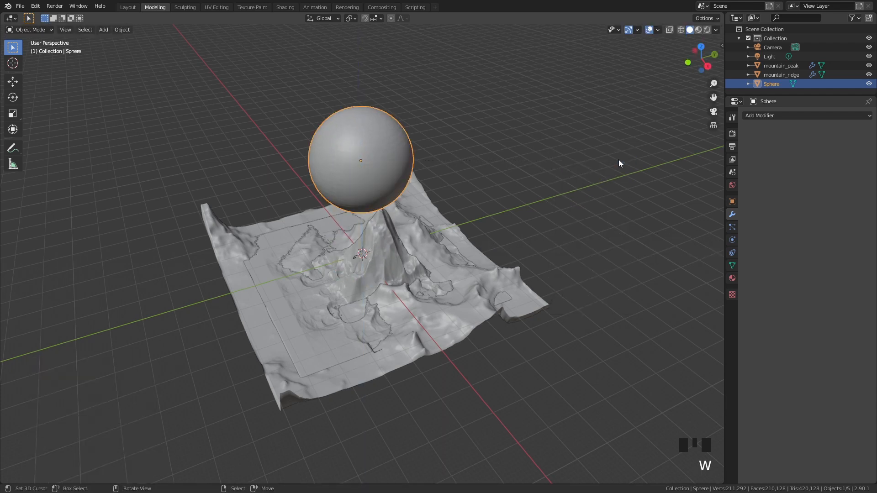
Step: Raise the sphere about 4.7 m along Z in the front view to leave a gap above the peak
key(KP_1)
scroll(566, 168, up, 3)
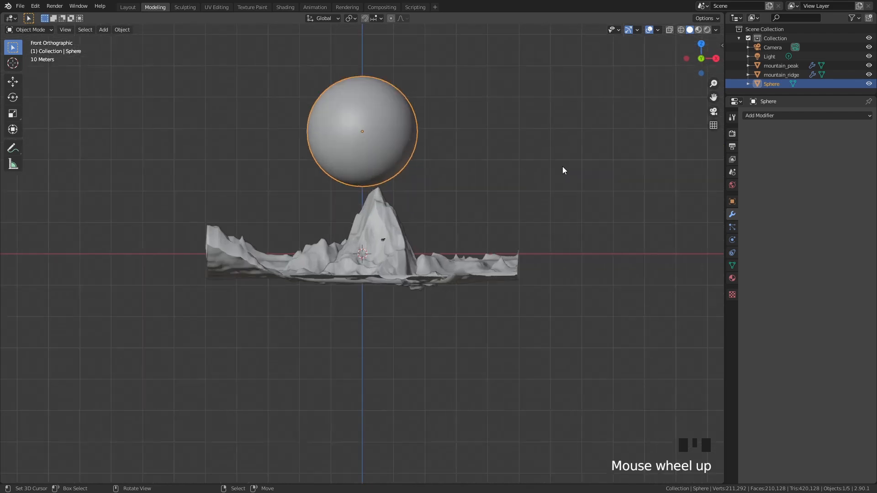
key(g)
click(553, 148)
shift+middle_drag(553, 148, 544, 233)
scroll(422, 243, down, 2)
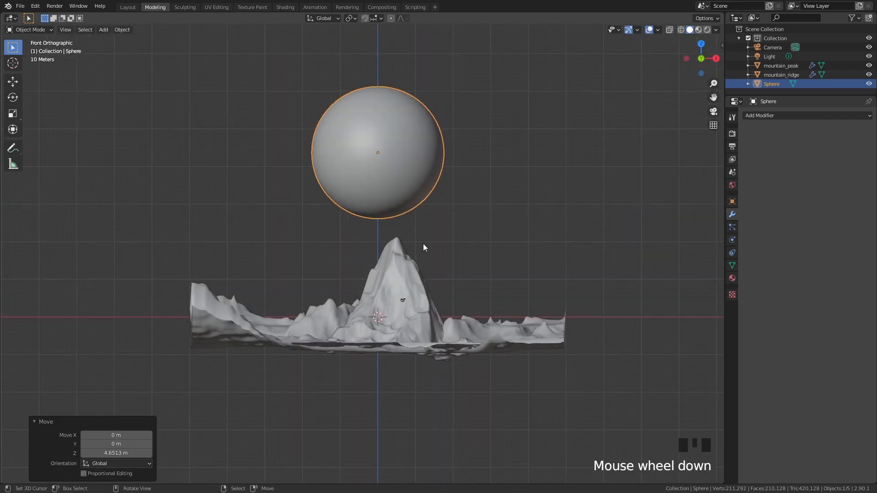
Step: Centre mountain_peak beneath the sphere by moving it about -4.9 m in X and -4.4 m in Y
right_click(398, 249)
key(g)
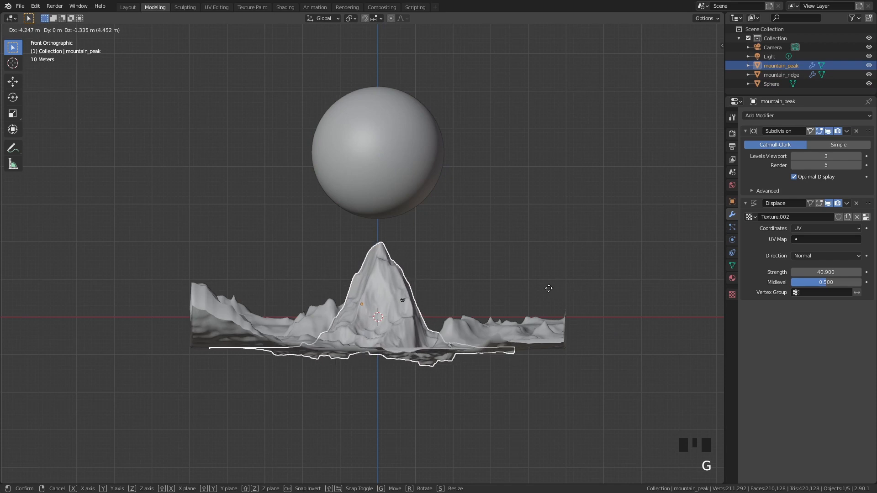
click(548, 287)
key(KP_3)
key(g)
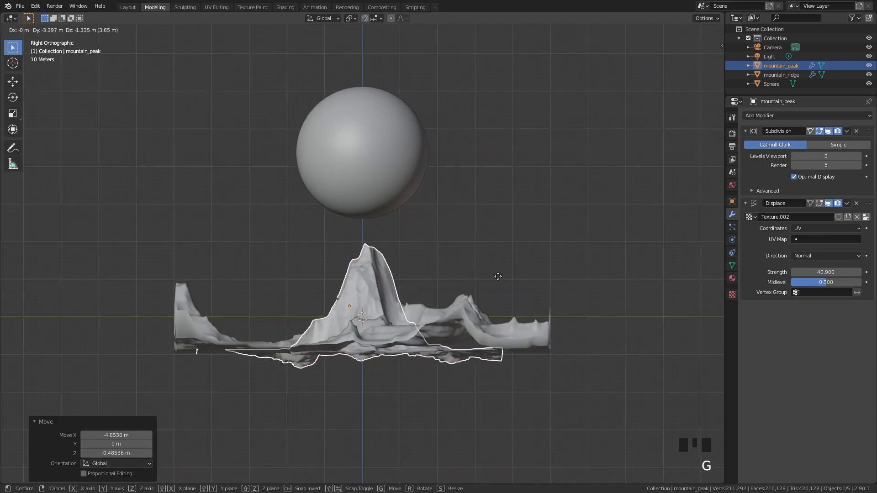
click(496, 272)
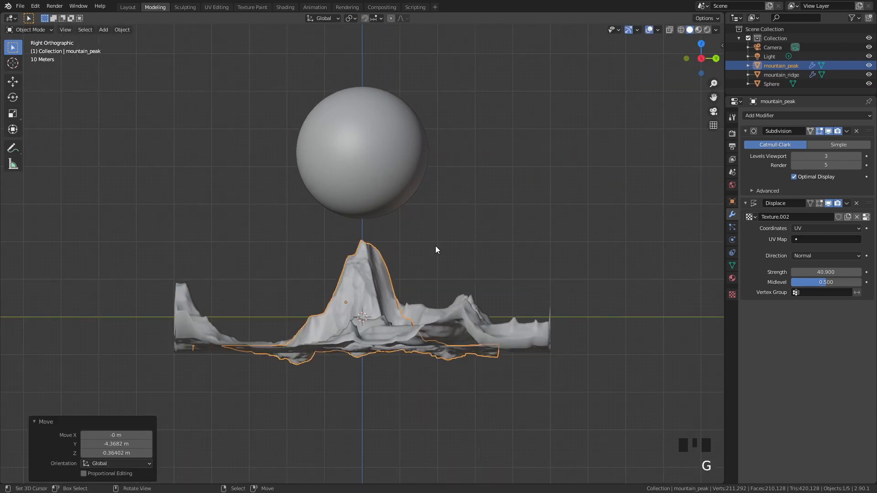
Step: Lower mountain_peak about 1 m so its base sinks into the ridge terrain
middle_drag(435, 246, 548, 259)
key(g)
click(548, 262)
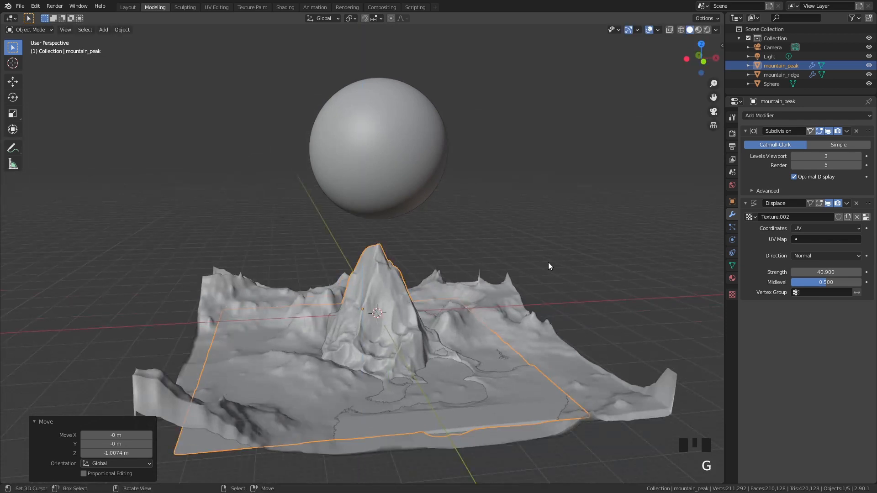
Step: Select the sphere and make sure the Object: Cell Fracture add-on is enabled in the preferences
right_click(365, 178)
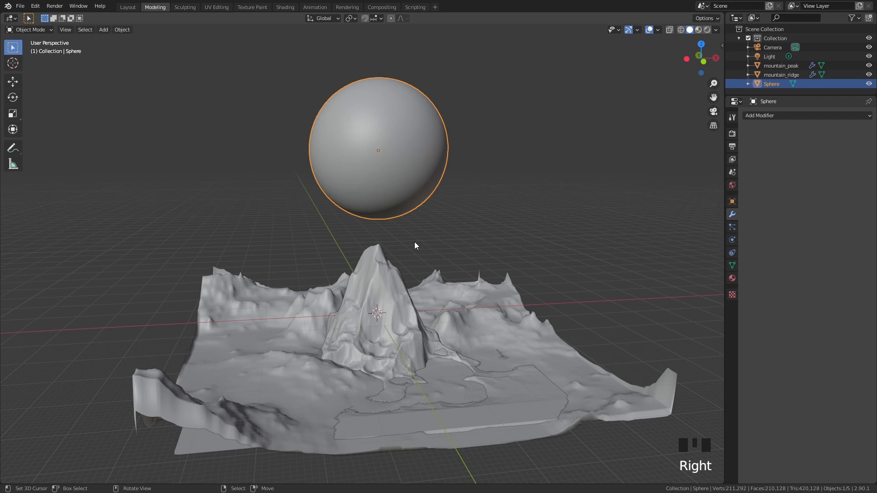
click(35, 6)
click(64, 137)
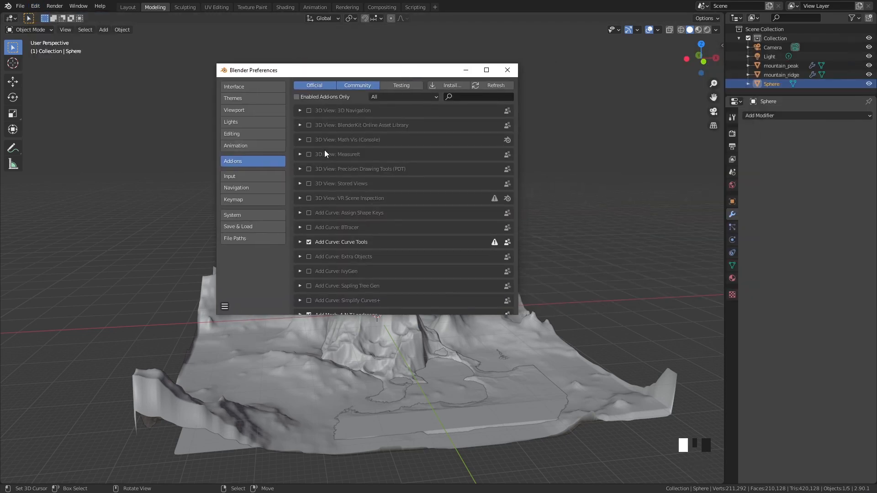
click(481, 96)
text(cell)
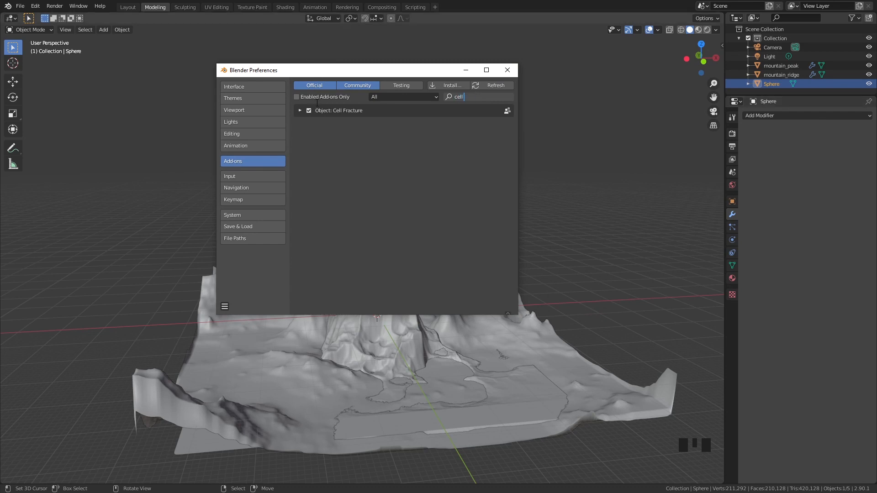
click(308, 112)
click(308, 112)
click(308, 112)
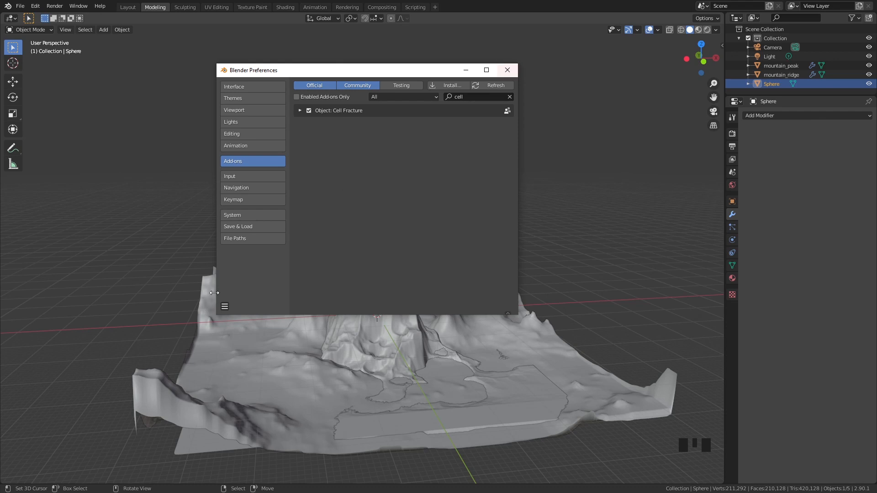
click(224, 305)
click(506, 71)
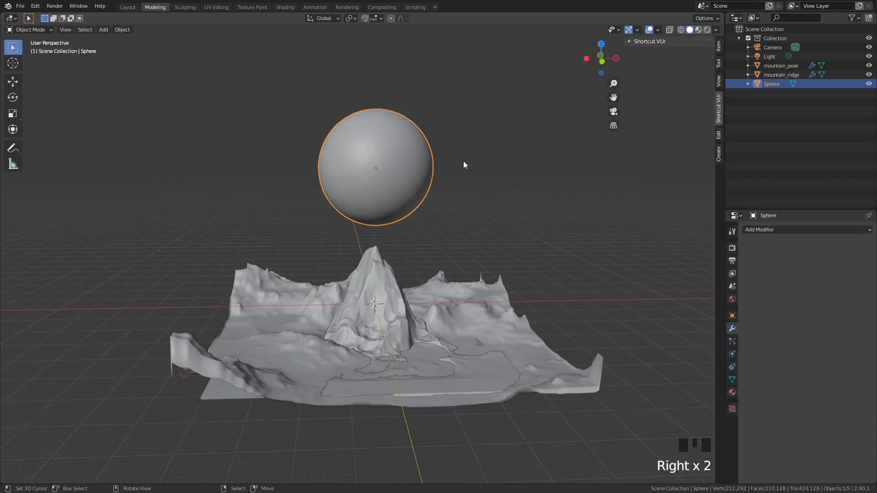
Step: Start Cell Fracture on the sphere with a noise of 0.60 and a material index of 1
key(F3)
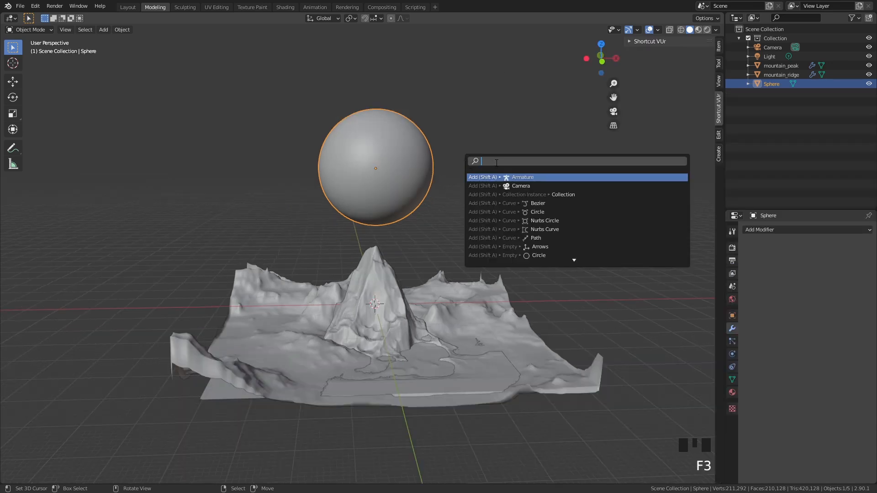
text(cel)
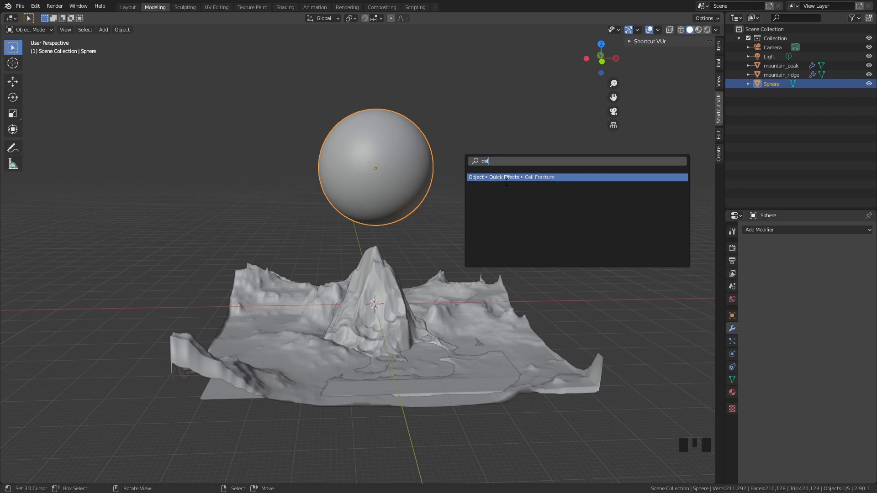
click(503, 178)
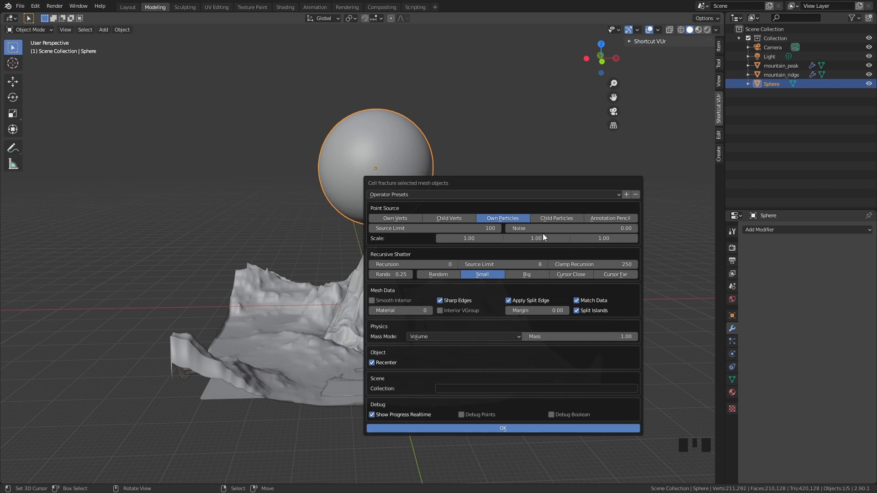
drag(570, 227, 571, 227)
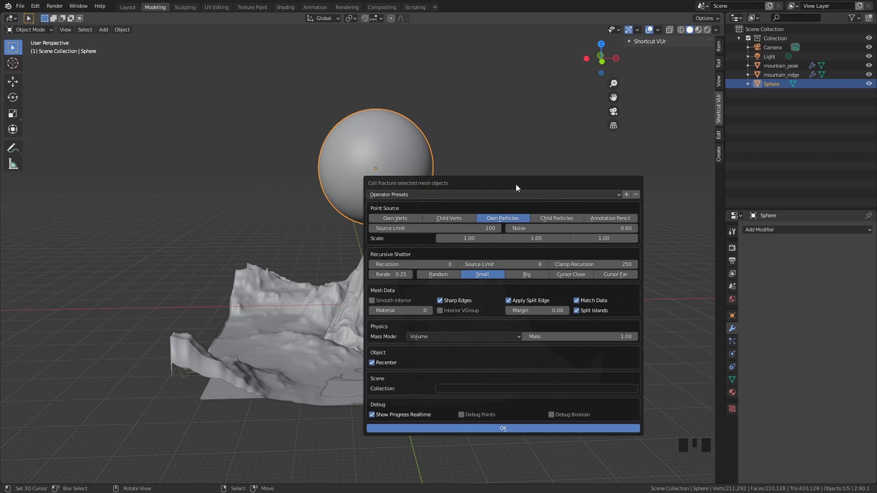
click(431, 312)
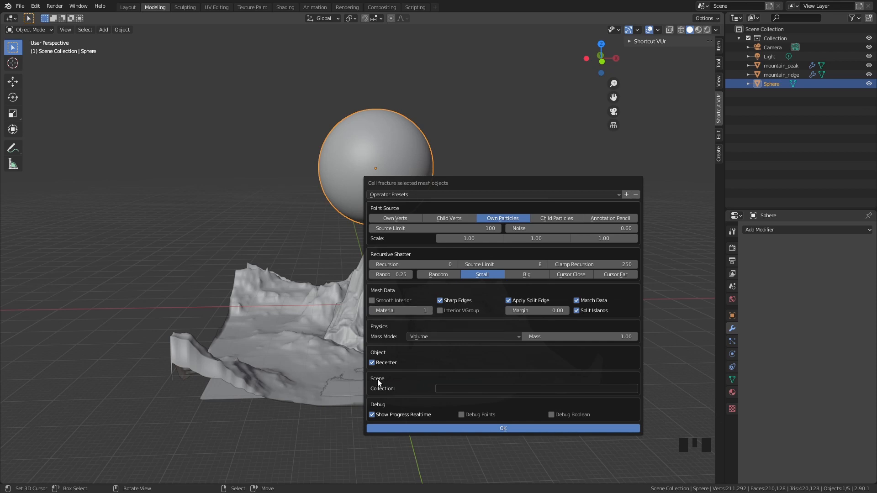
Step: Set the fracture's target collection to shards, generate the fragments, and select that collection
click(461, 388)
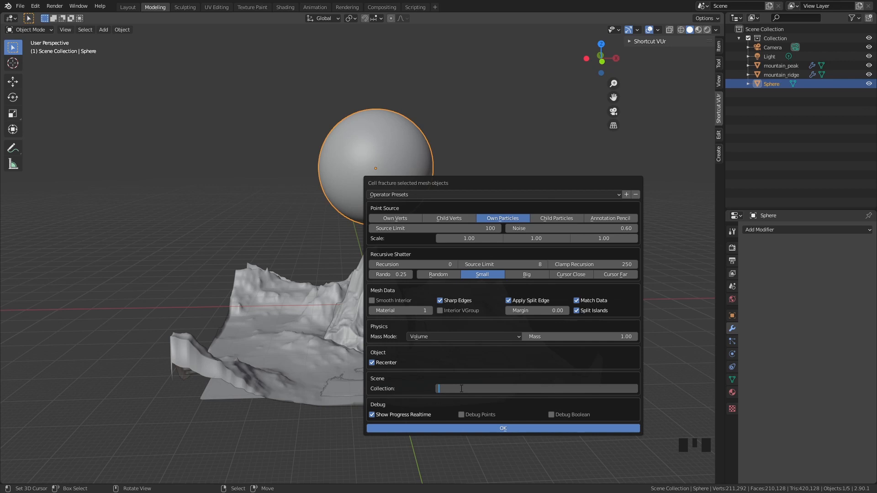
text(shards)
key(Return)
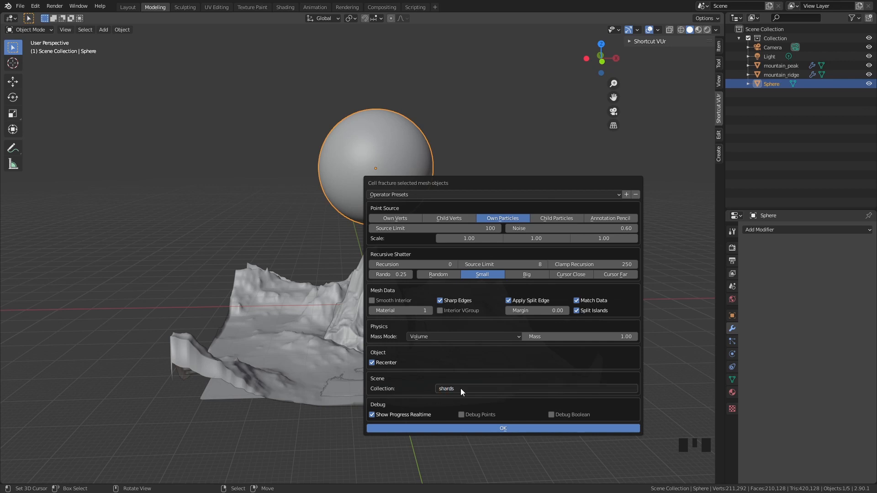
click(477, 428)
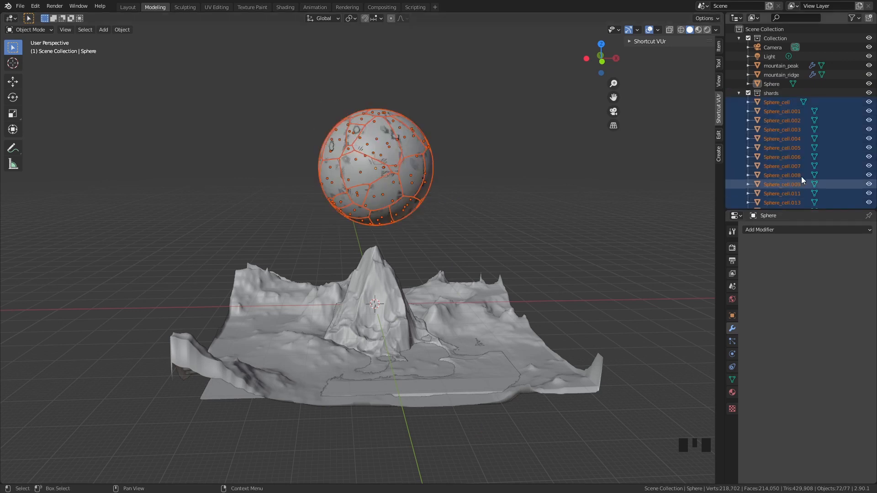
click(775, 92)
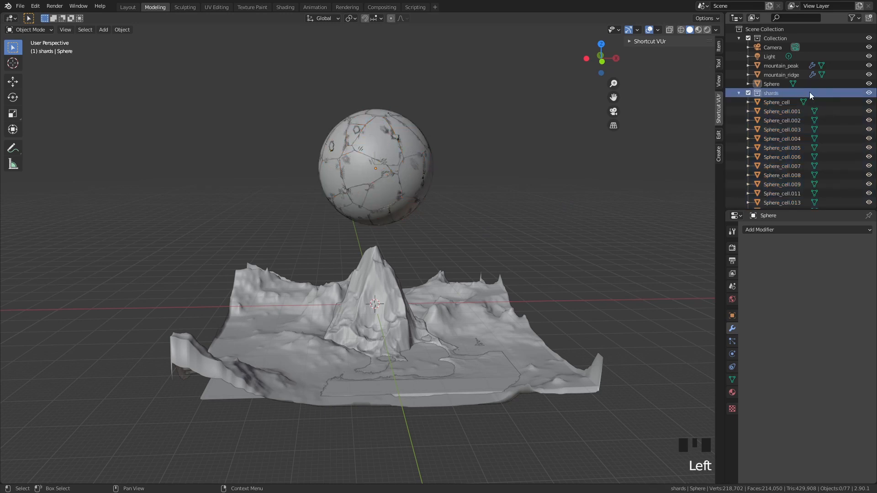
Step: Hide the original unfractured Sphere in the viewport and check the cracks between the shards from several sides
click(869, 84)
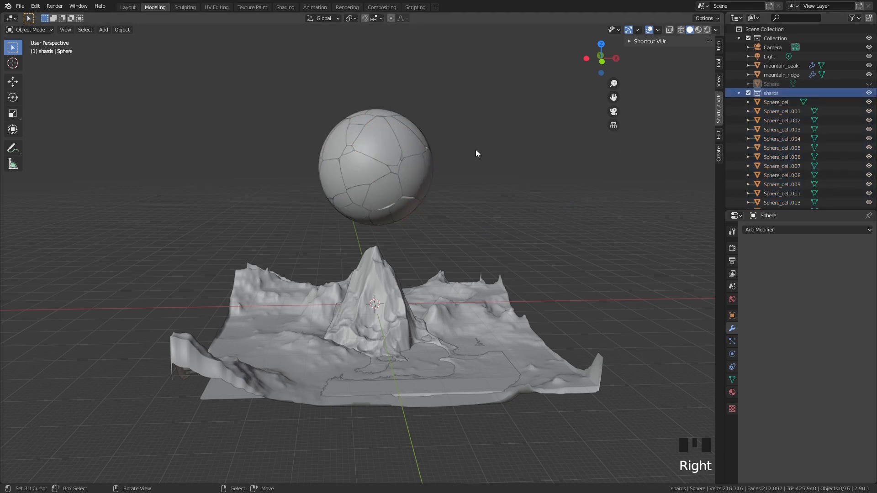
scroll(475, 194, up, 3)
scroll(475, 195, up, 1)
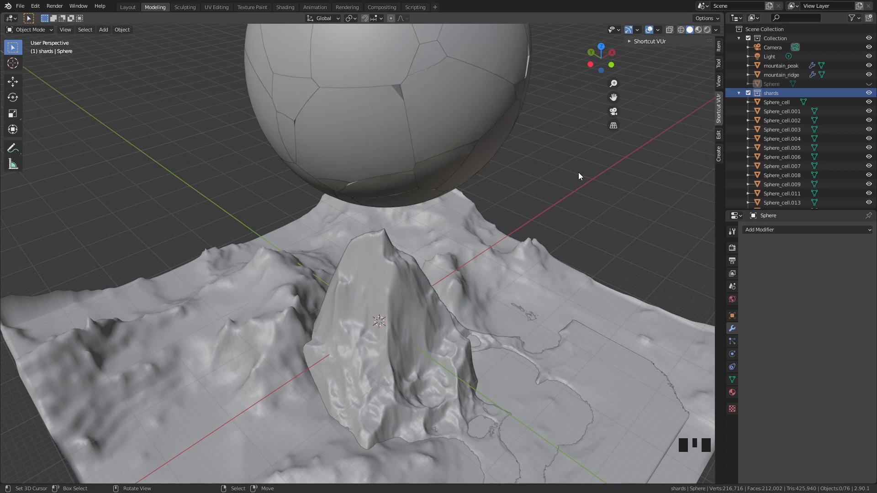
middle_drag(578, 173, 520, 160)
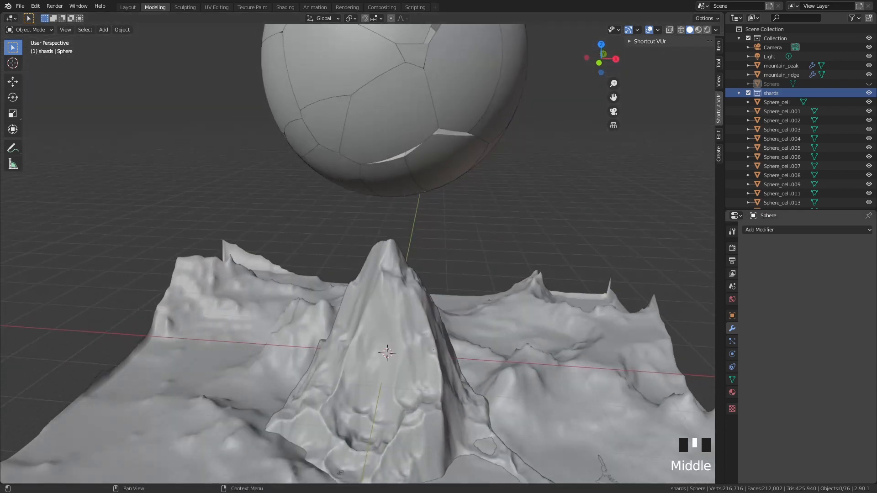
middle_drag(532, 236, 526, 199)
scroll(527, 226, up, 2)
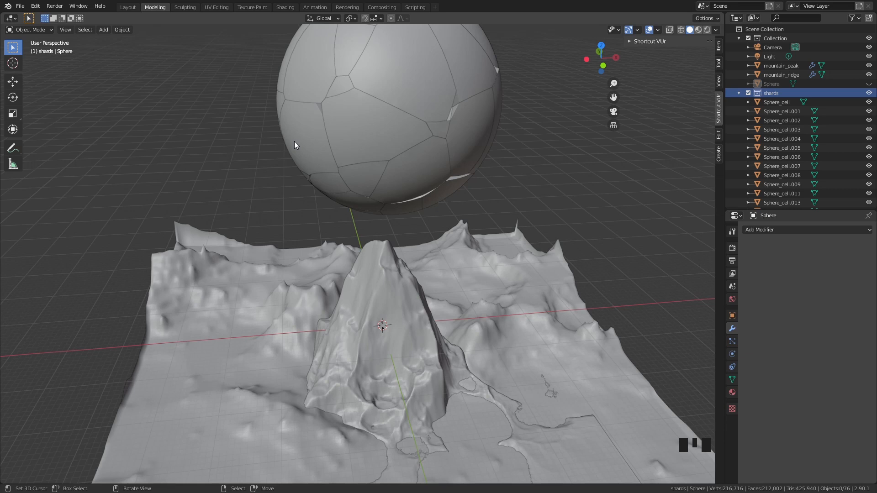
scroll(405, 165, down, 2)
shift+middle_drag(402, 161, 384, 152)
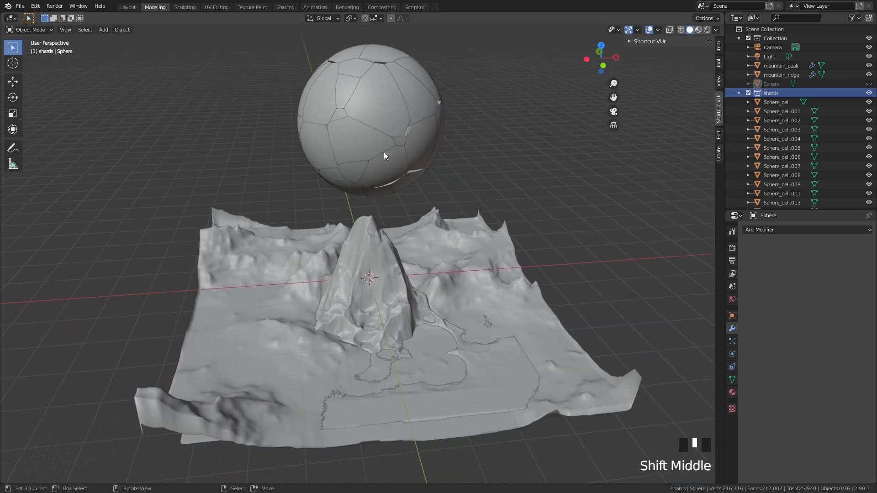
Step: Select the large shard on the upper front of the sphere and enable Rigid Body physics on it
click(385, 121)
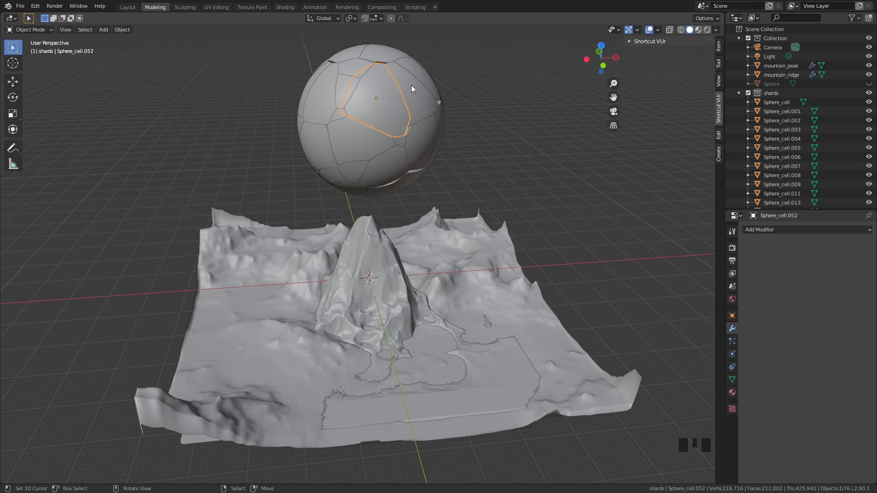
right_click(401, 111)
right_click(398, 111)
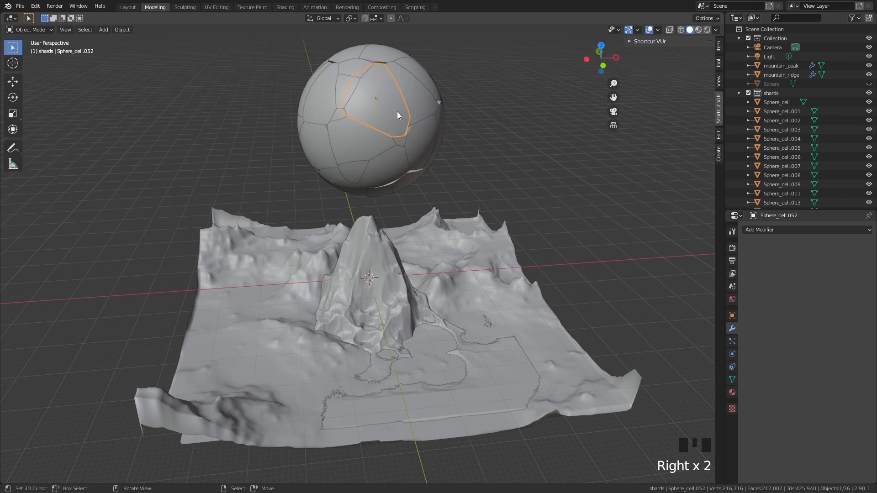
click(731, 354)
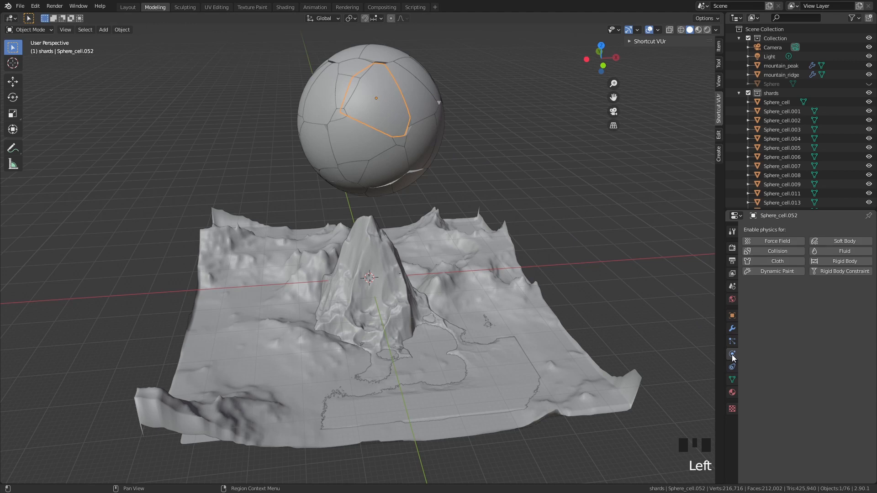
click(843, 261)
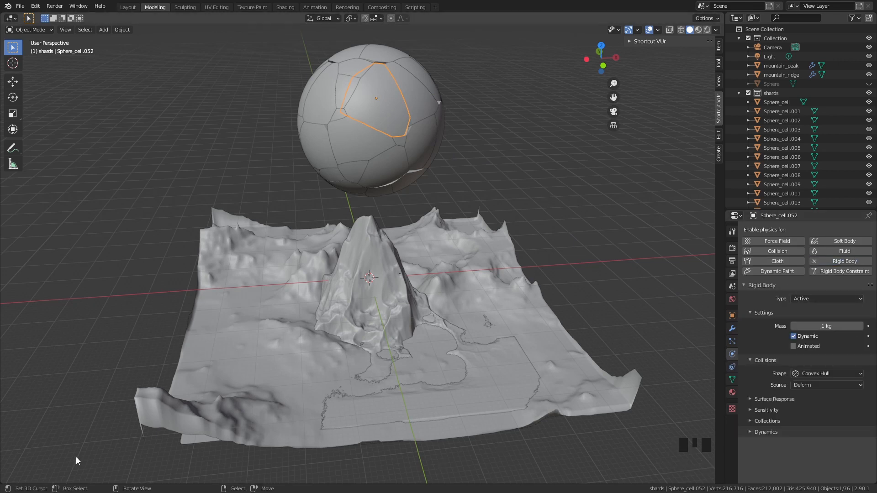
Step: Split off a Timeline editor below the viewport and play the shard's fall to about frame 103
click(3, 479)
drag(2, 479, 5, 419)
click(11, 425)
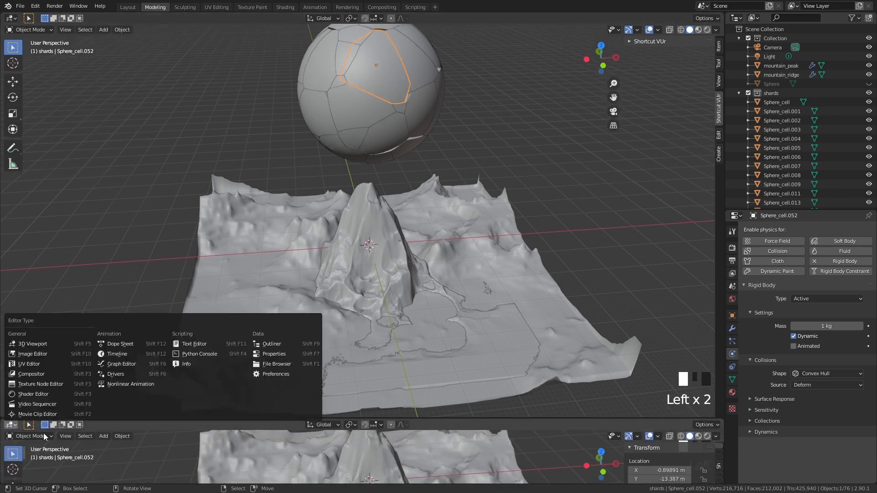
click(13, 426)
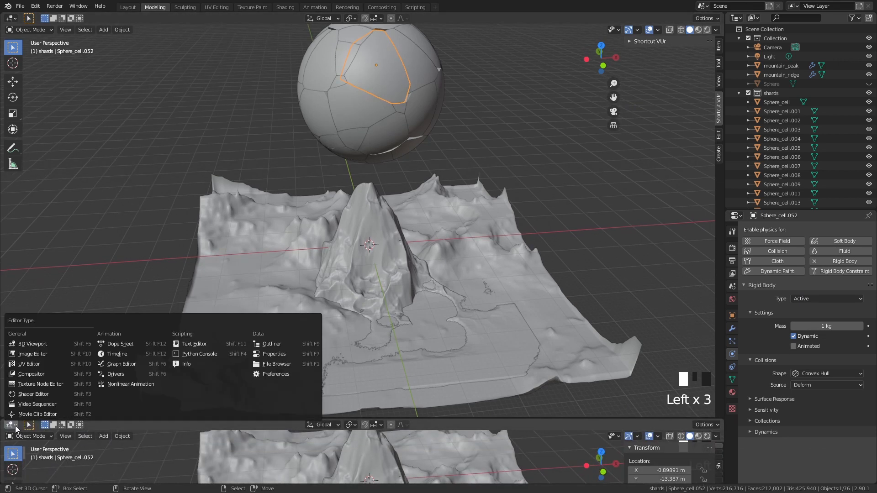
click(119, 354)
click(366, 425)
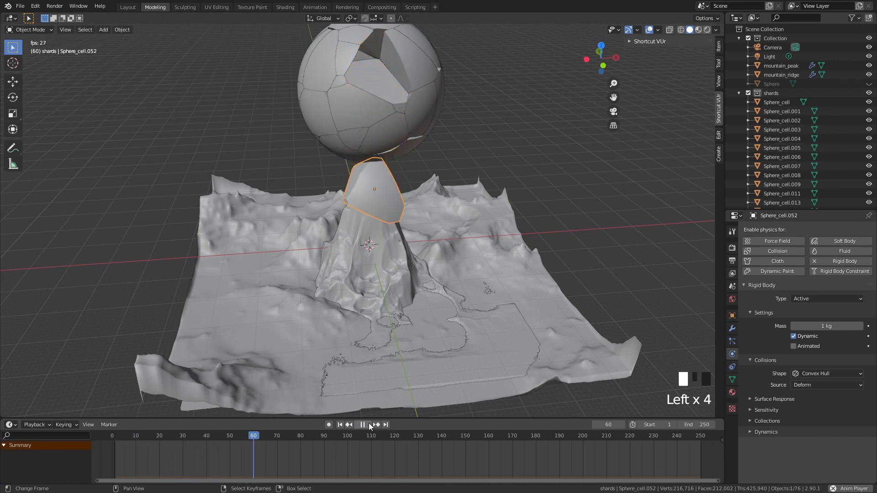
click(369, 424)
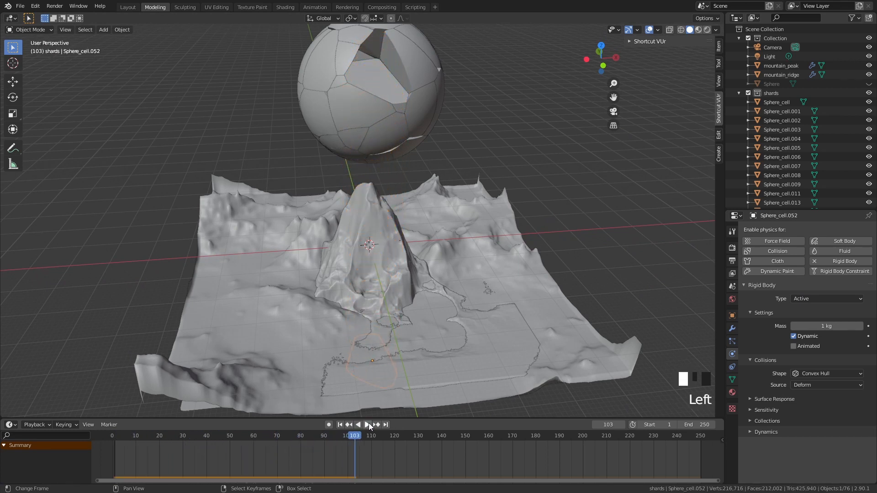
Step: Enable Rigid Body physics on mountain_peak and set its type to Passive
right_click(379, 201)
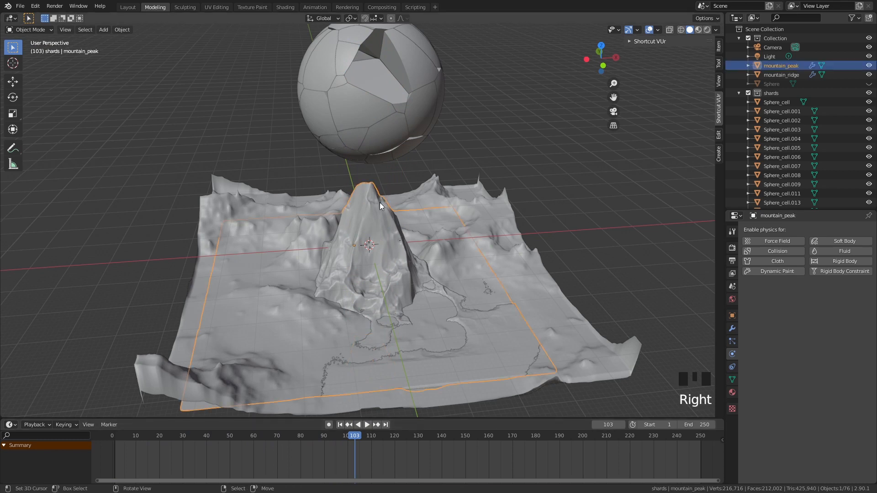
right_click(465, 212)
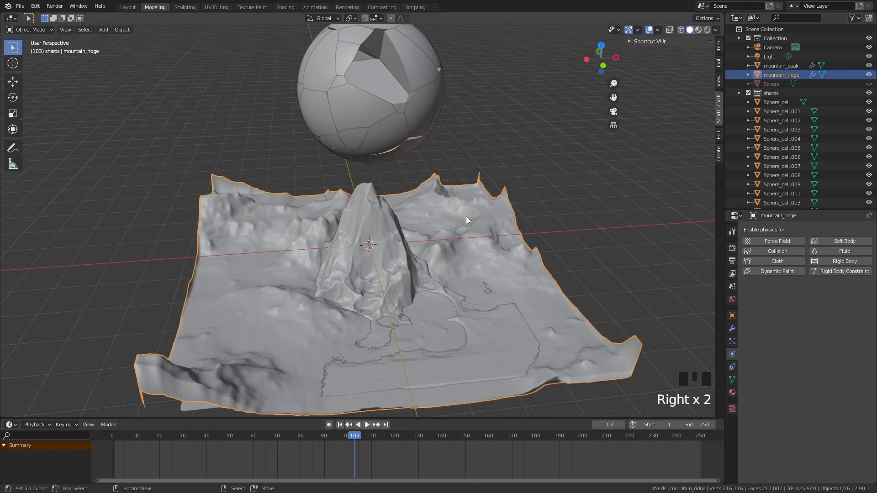
right_click(368, 227)
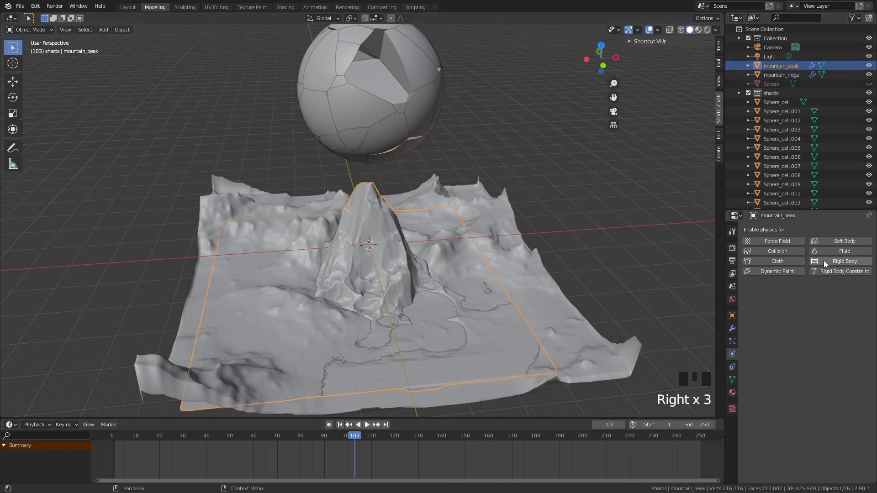
click(840, 259)
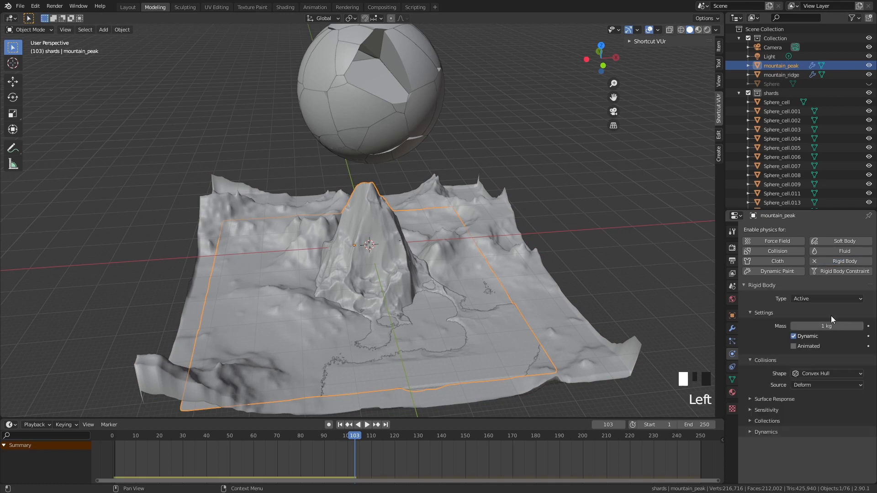
click(801, 300)
click(808, 319)
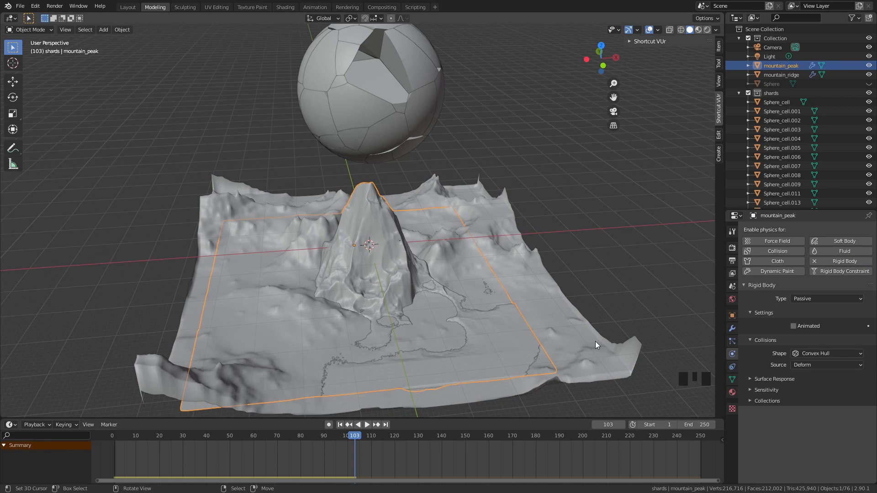
Step: Replay the simulation to about frame 106 and examine where the falling shard meets the mountain peak
click(697, 436)
click(365, 424)
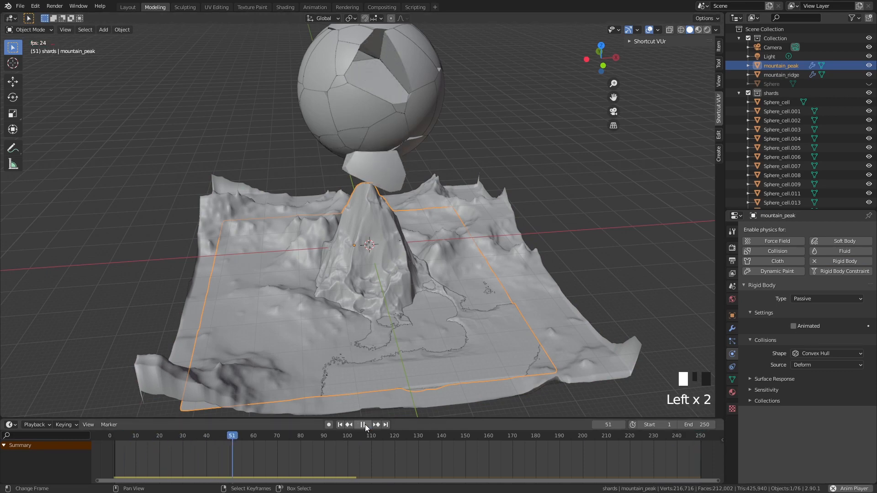
middle_drag(452, 274, 494, 352)
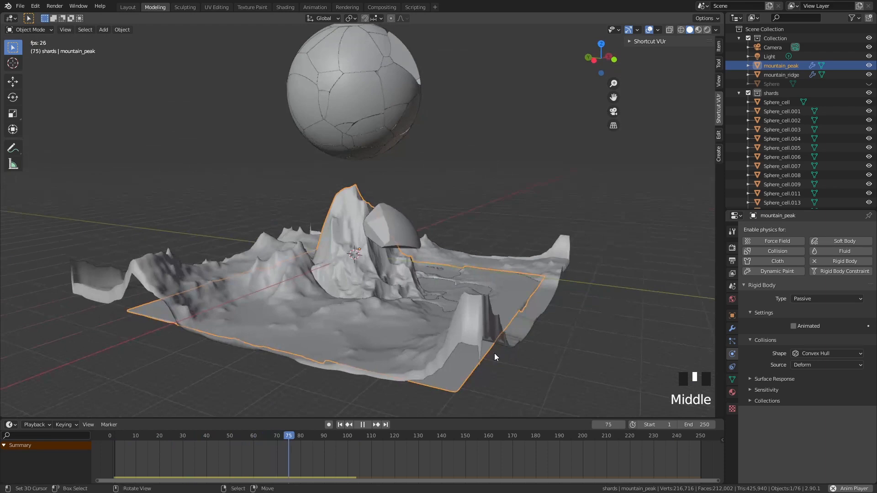
click(363, 424)
middle_drag(445, 266, 425, 275)
scroll(425, 271, up, 4)
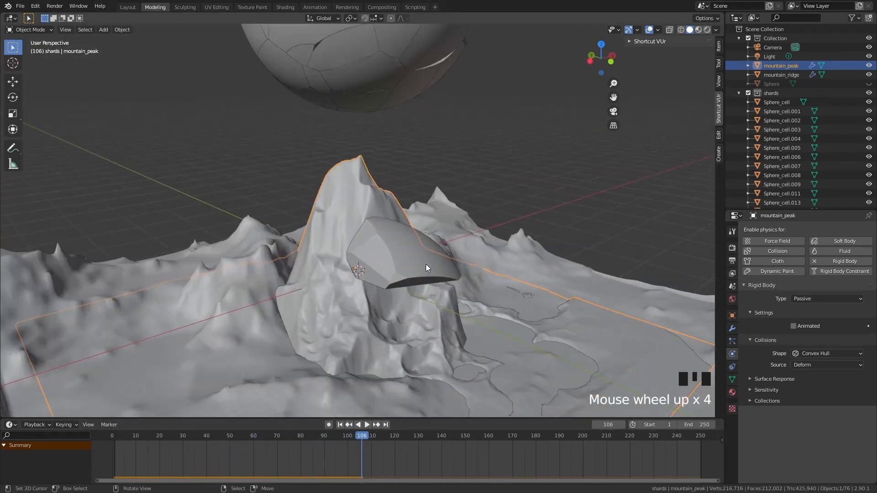
scroll(553, 302, down, 1)
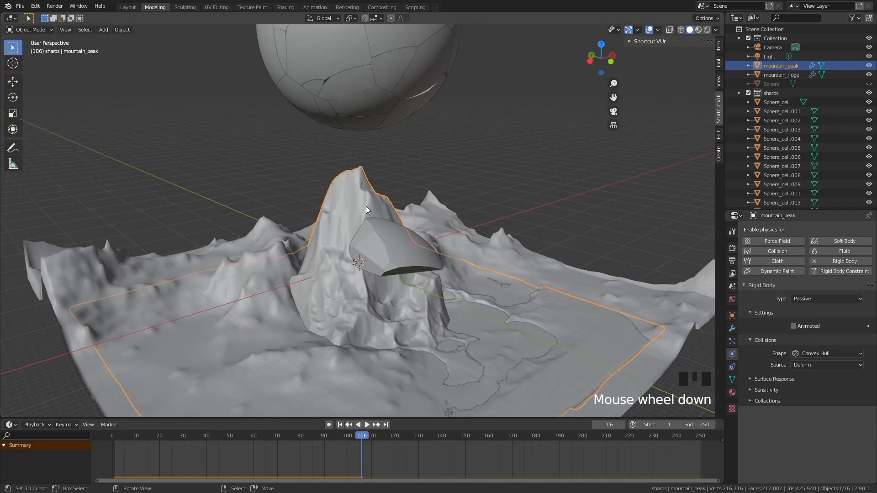
Step: Temporarily turn off mountain_peak's Displace modifier in the viewport to compare the shard with the flat plane, then re-enable it
click(732, 328)
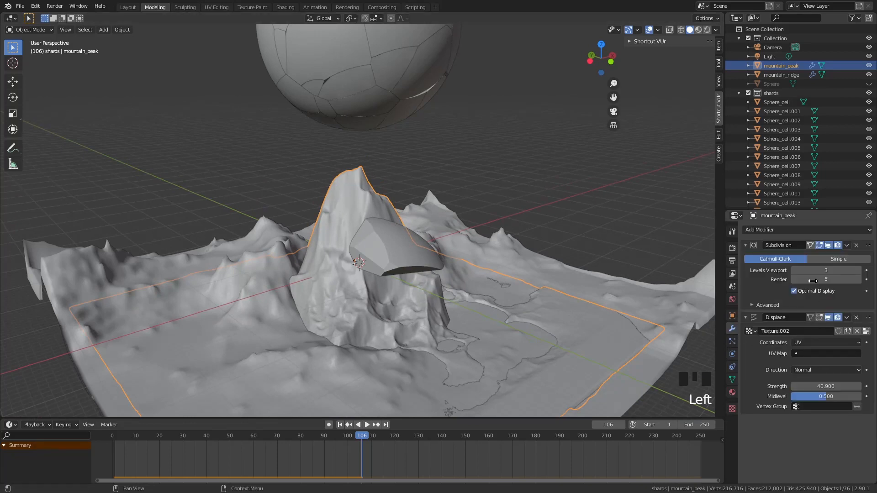
click(828, 316)
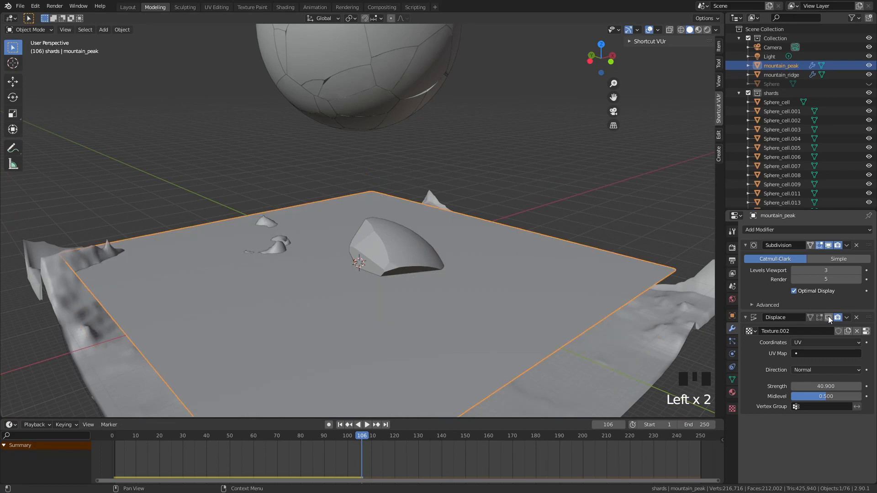
mouse_move(475, 270)
middle_down()
mouse_move(518, 247)
mouse_move(540, 259)
mouse_move(573, 244)
mouse_move(456, 262)
mouse_move(473, 263)
middle_up()
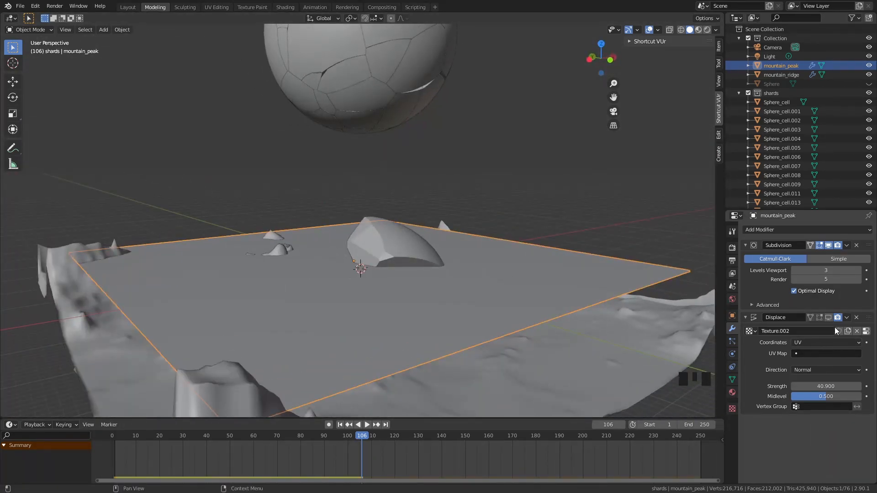
click(827, 317)
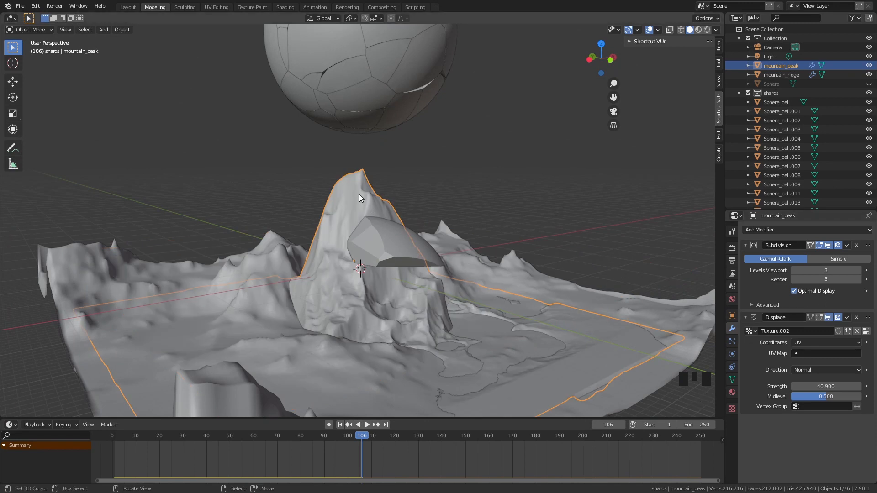
Step: Set the rigid body collision source of mountain_peak to Final
click(731, 355)
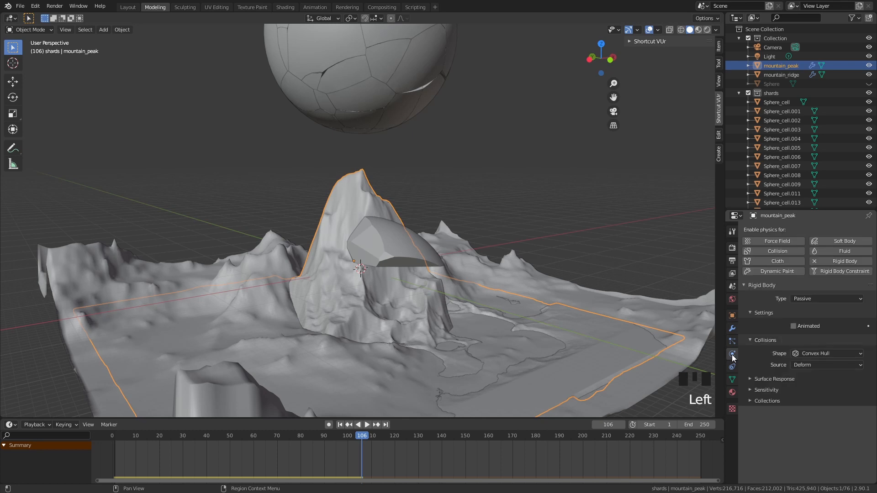
click(801, 366)
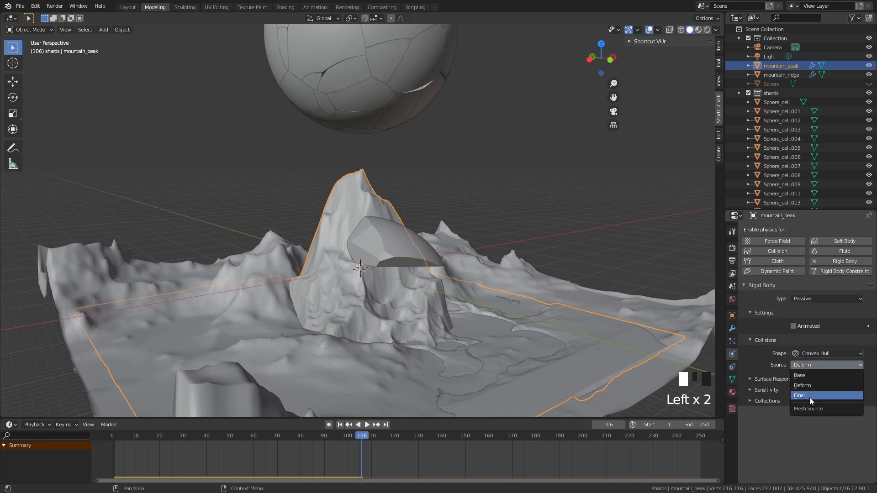
click(811, 397)
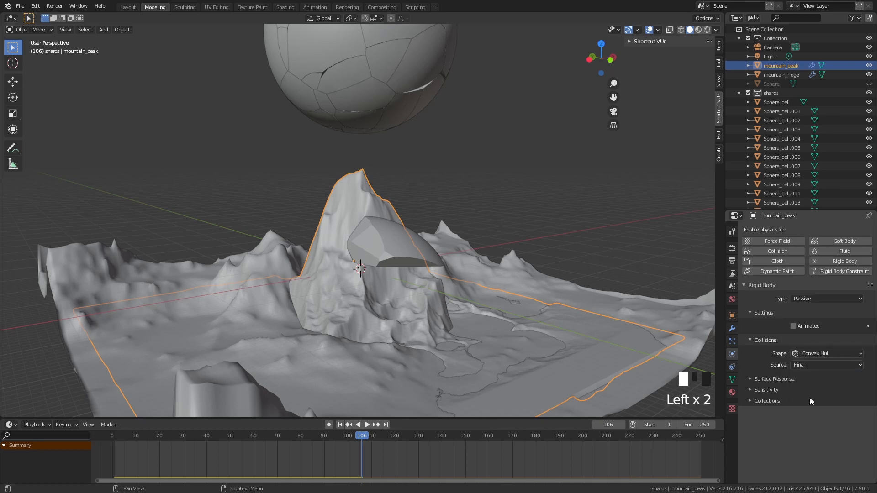
Step: Replay the simulation, pause it at frame 92 and examine the gap between the shard and the peak from the side
click(699, 435)
click(368, 425)
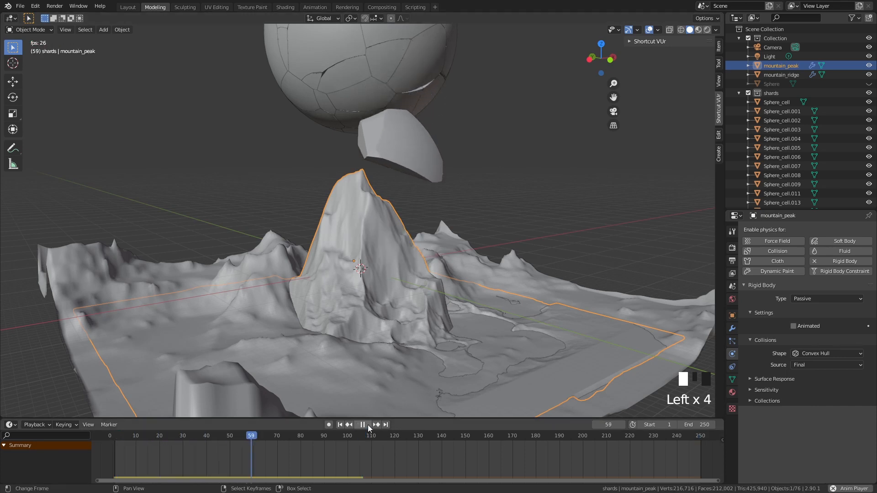
middle_drag(447, 320, 502, 284)
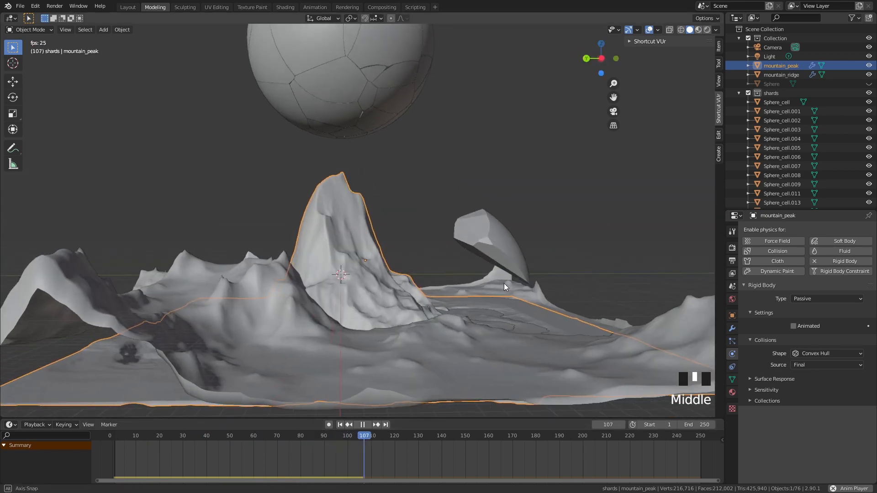
click(227, 437)
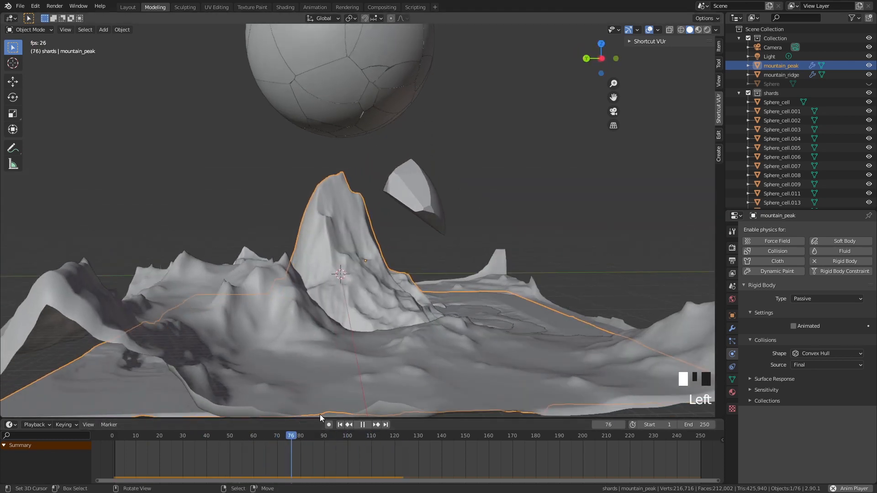
click(365, 427)
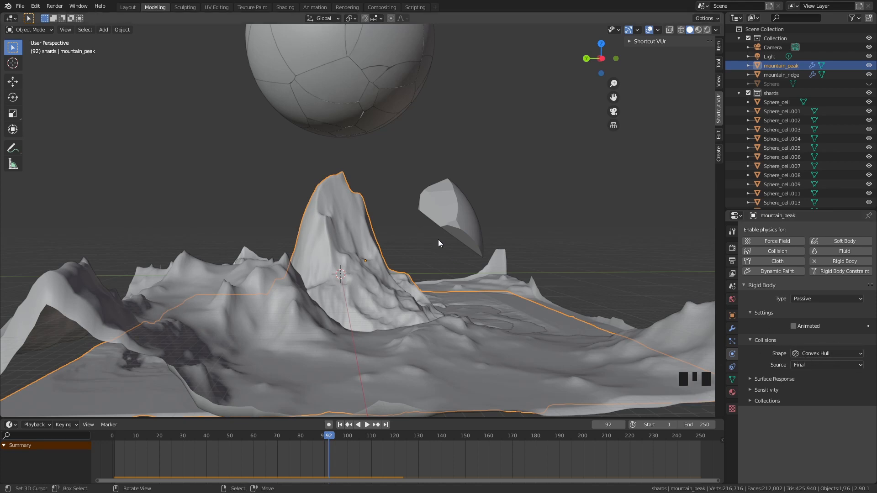
middle_drag(438, 239, 376, 272)
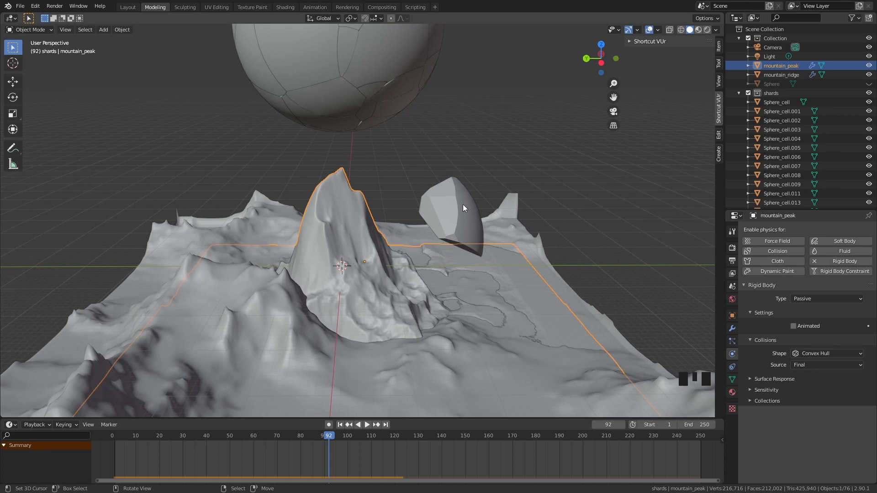
Step: Set the rigid body collision shape of both mountain_peak and the fallen shard to Mesh
click(816, 354)
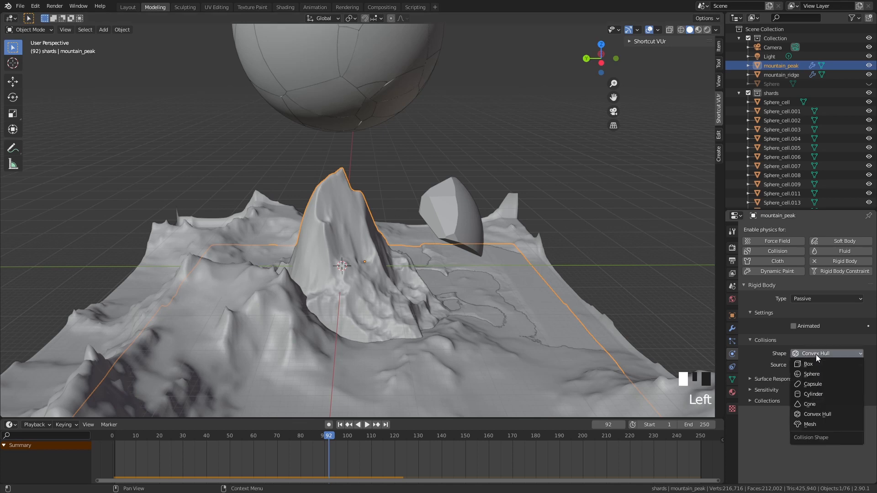
click(813, 423)
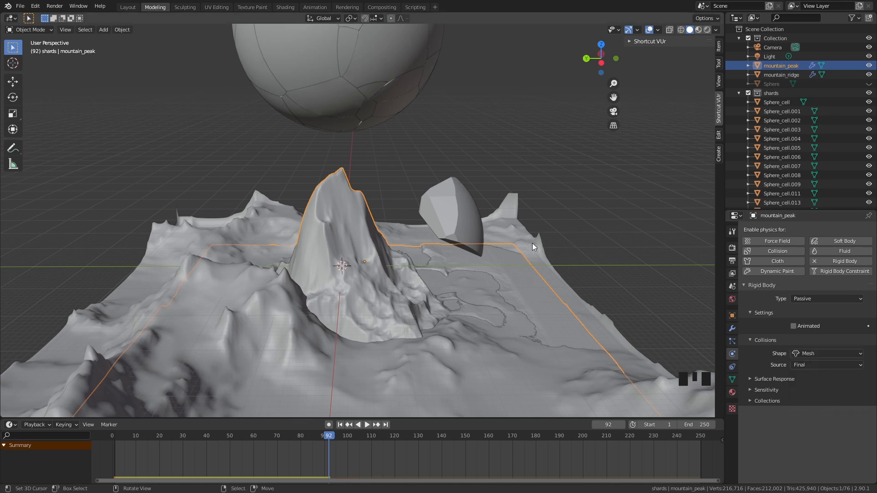
right_click(466, 205)
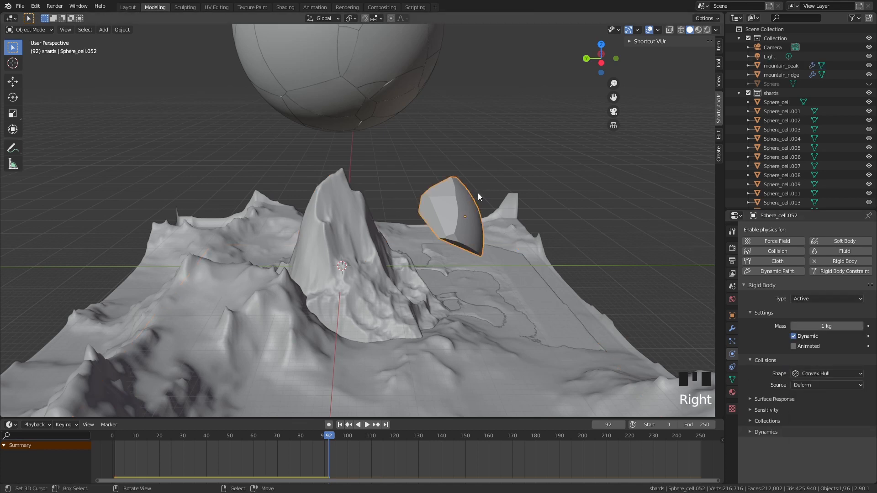
click(827, 373)
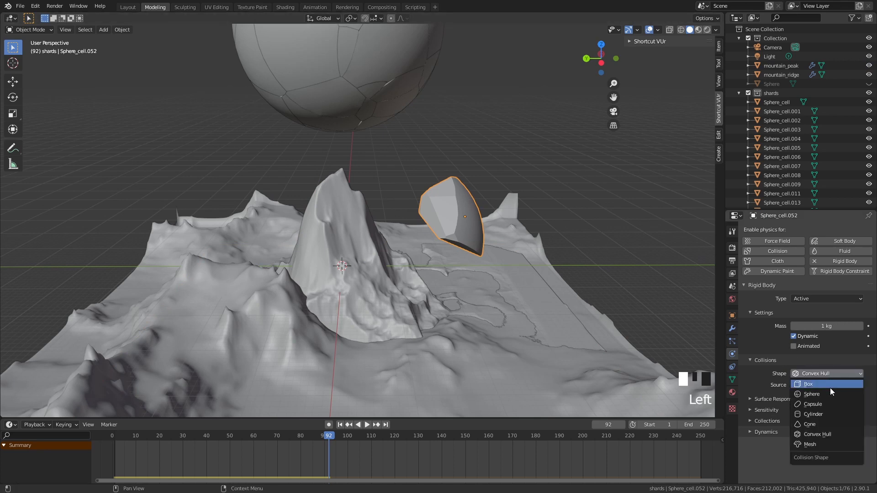
click(823, 444)
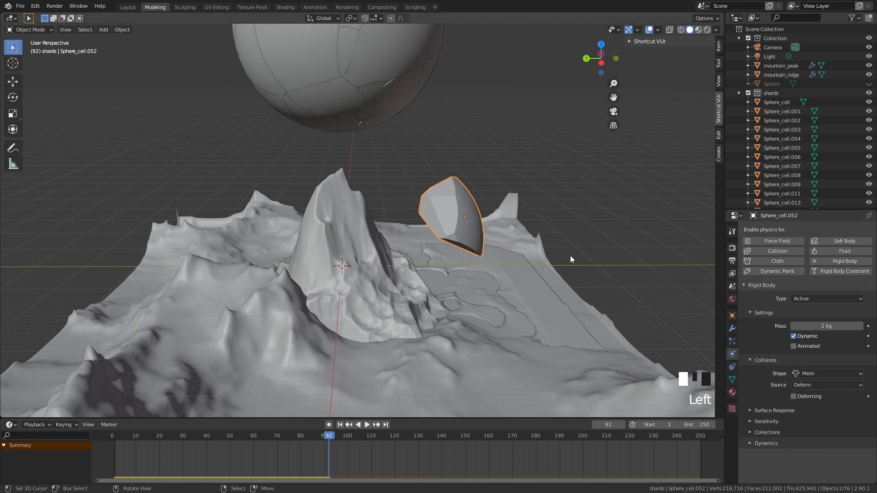
Step: Replay the simulation, pause it at frame 140 and examine how the shard lands beside the peak
click(695, 449)
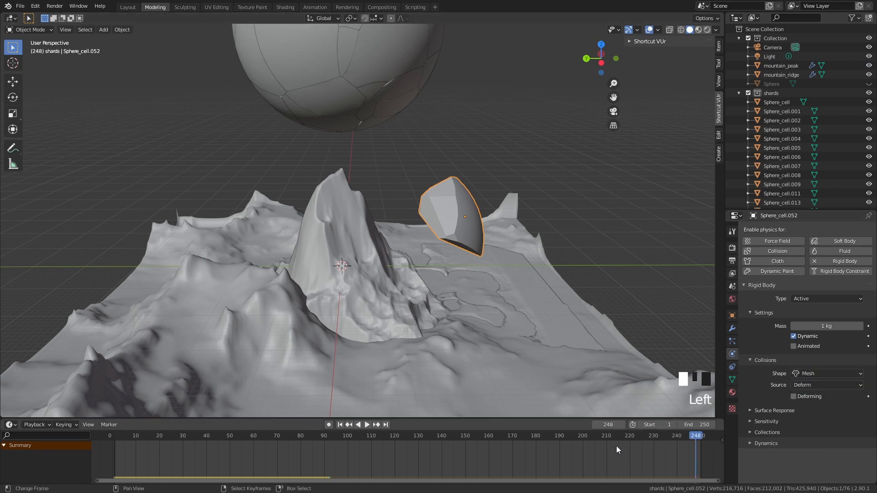
click(366, 426)
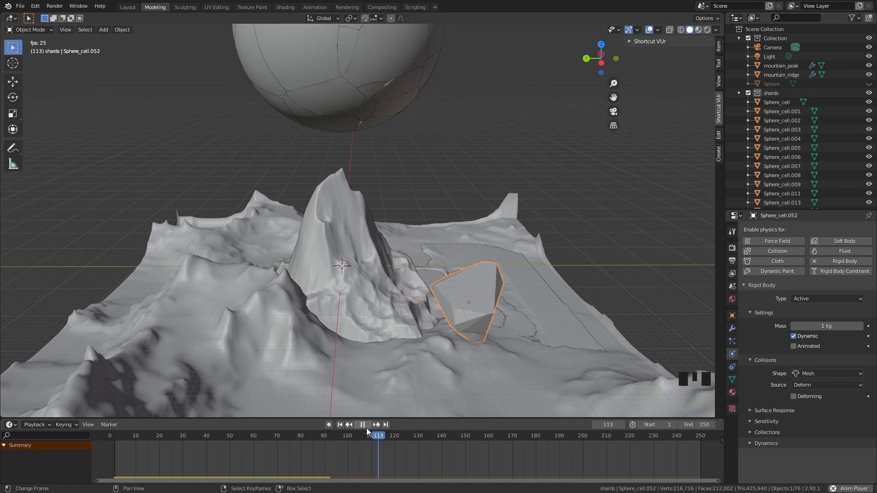
click(366, 429)
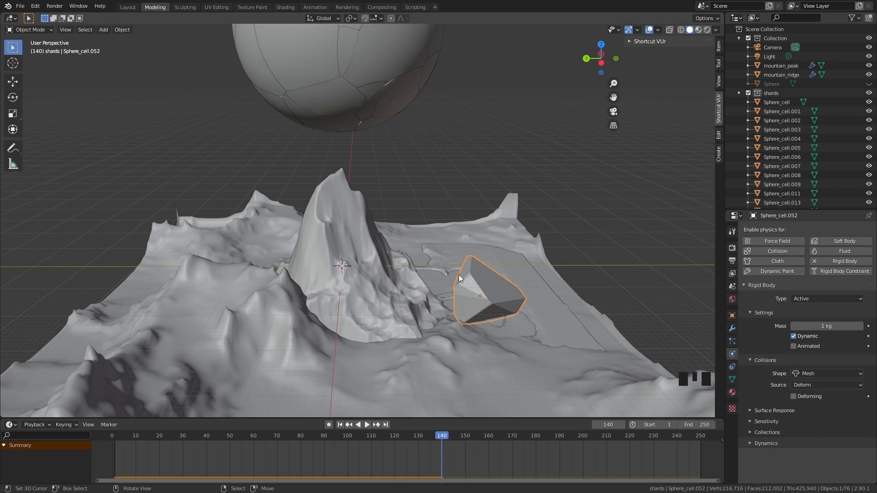
Step: Make mountain_ridge a passive rigid body with collision shape Mesh and source Final
right_click(490, 229)
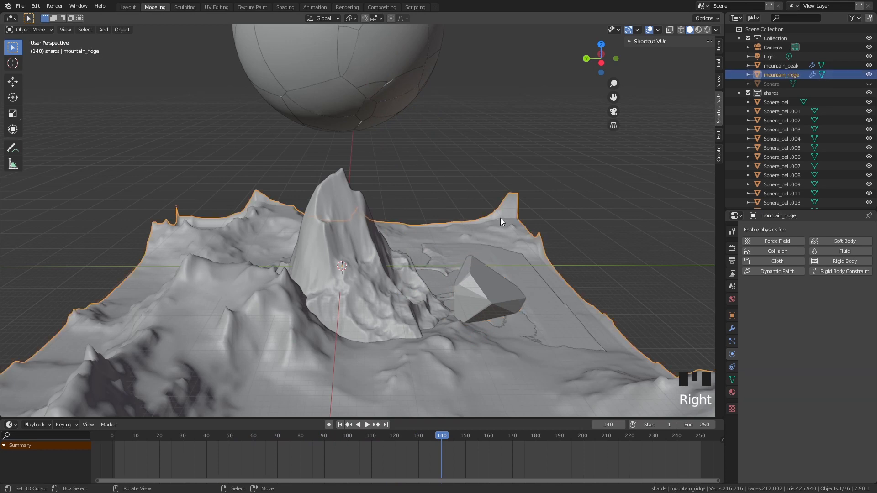
click(832, 261)
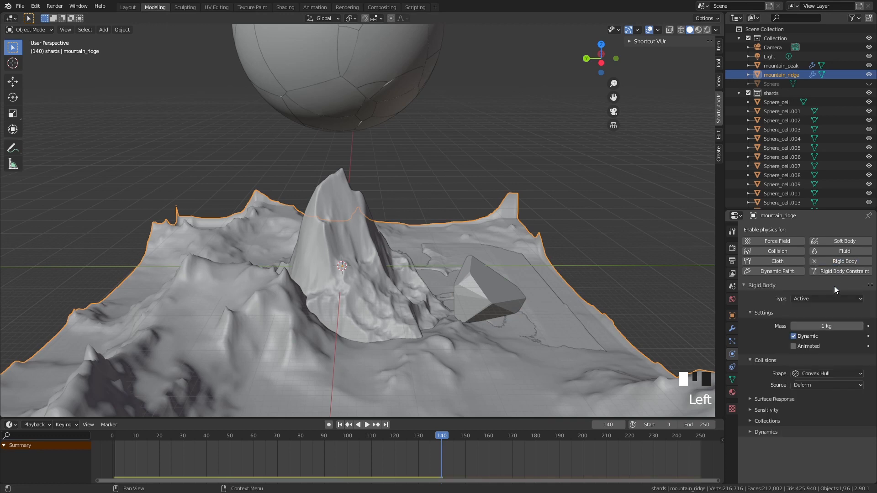
click(827, 298)
click(827, 315)
click(818, 353)
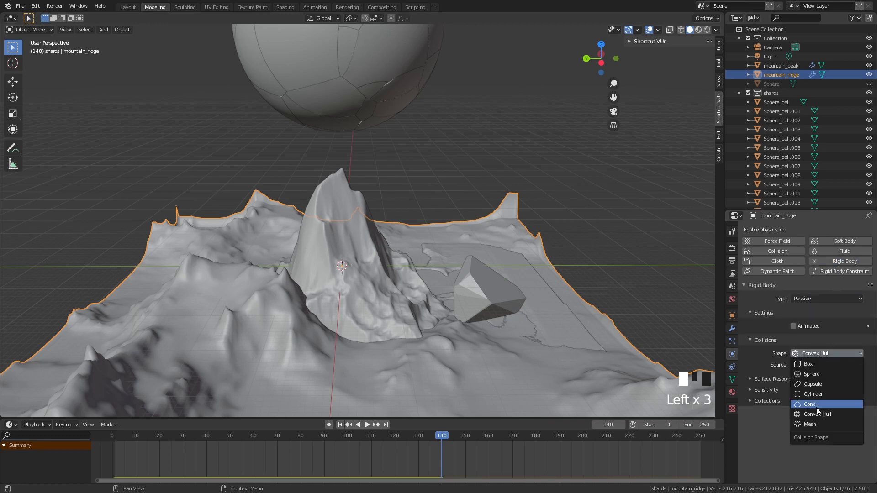
click(810, 424)
click(813, 364)
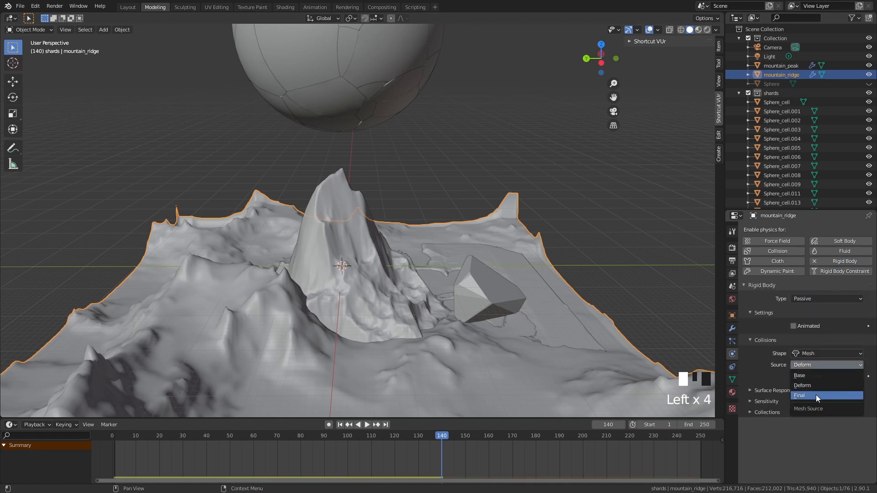
click(815, 395)
Step: Replay the simulation, pause it at frame 227 and examine how the shard comes to rest on the terrain
click(695, 437)
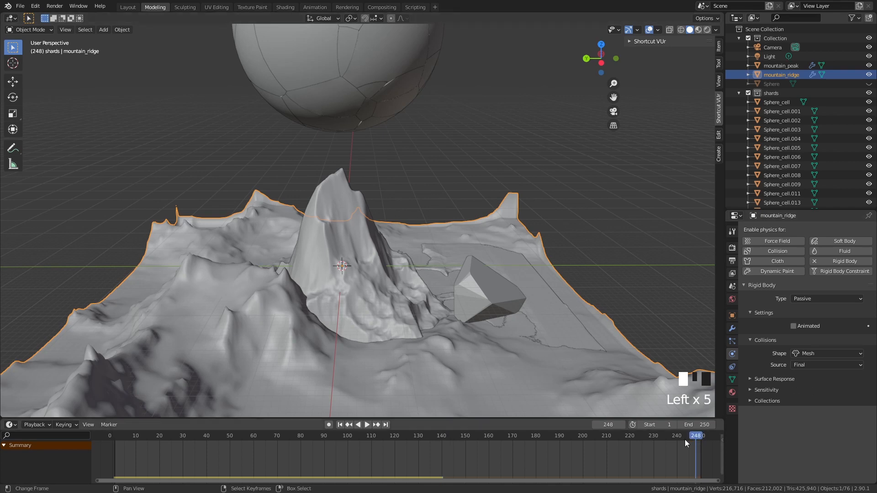
click(365, 424)
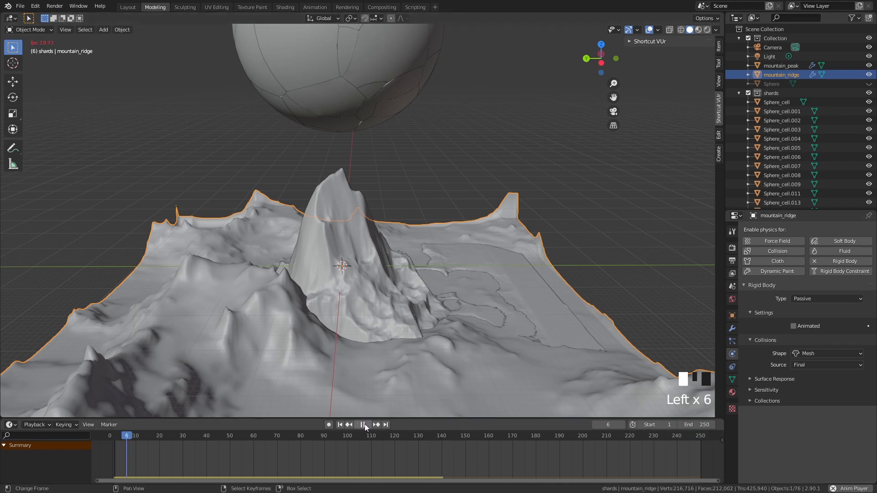
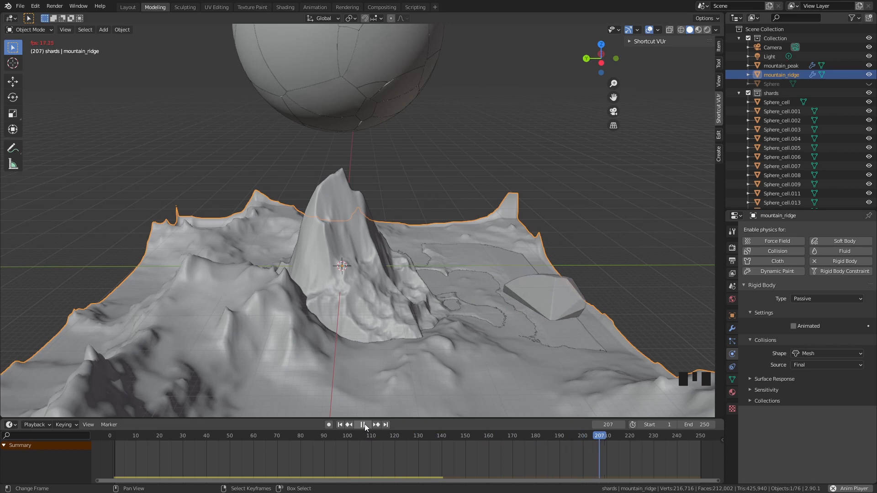
click(364, 424)
Step: Select all the sphere's shards with the fallen shard active, and copy its rigid body settings to the rest
click(437, 357)
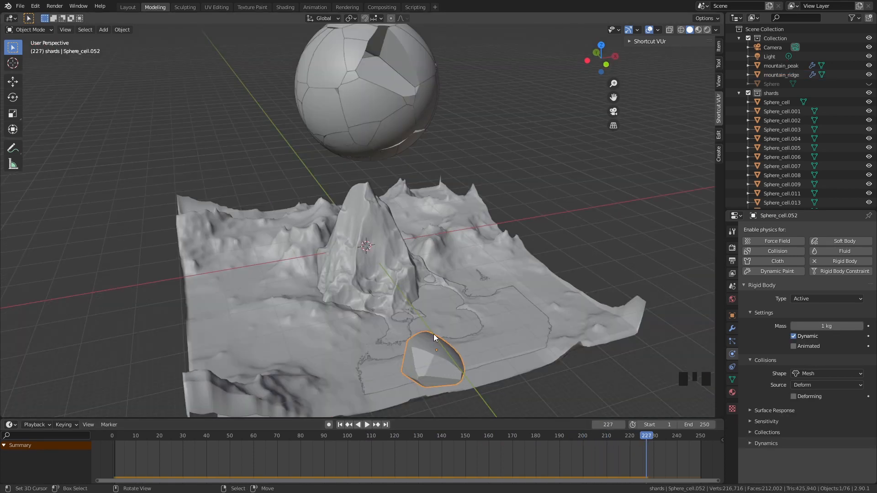
middle_drag(426, 114, 477, 113)
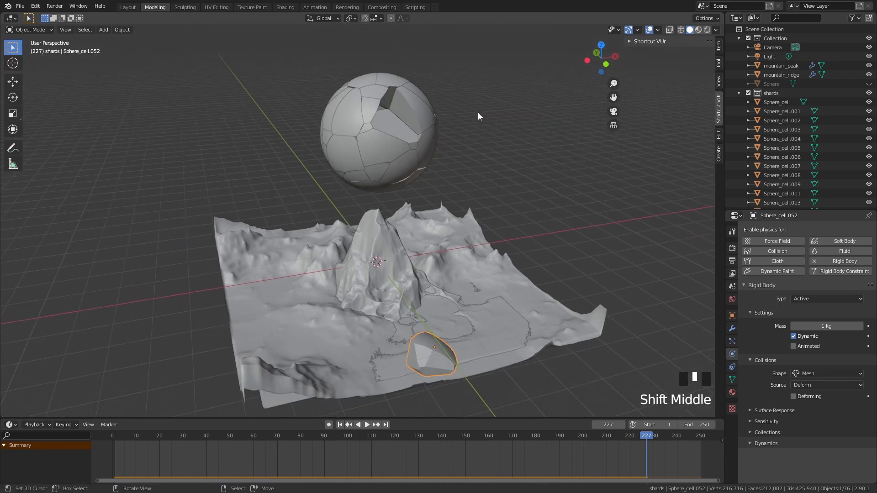
key(z)
click(414, 113)
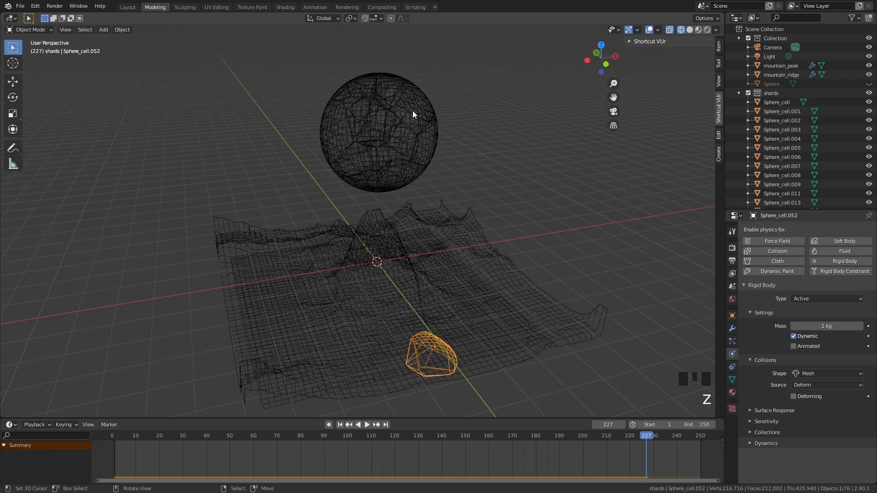
key(c)
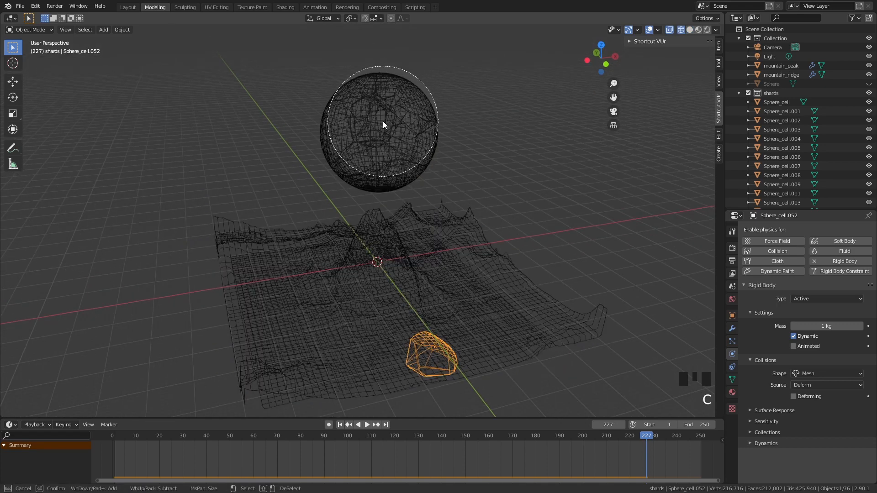
drag(383, 122, 357, 138)
key(ctrl+z)
key(ctrl+z)
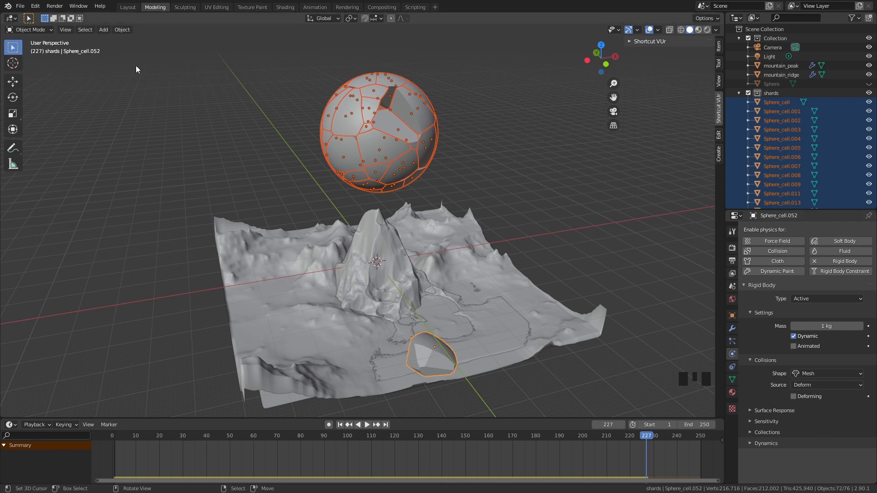
click(122, 29)
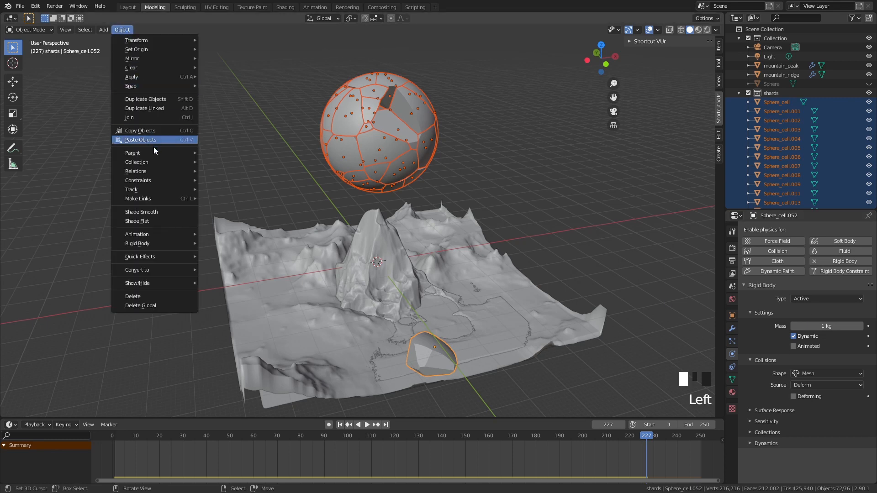
mouse_move(160, 243)
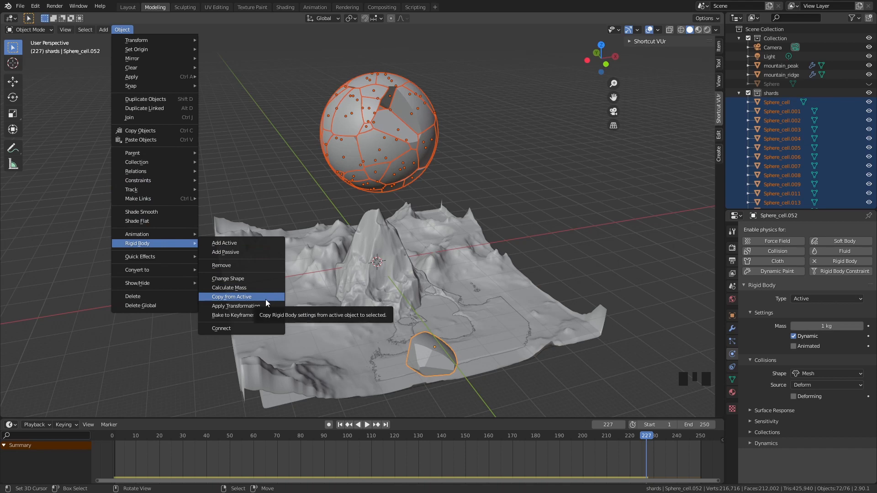
Step: Replay the simulation, pause it at frame 42 to examine how the shards move, and return to frame 0
click(447, 438)
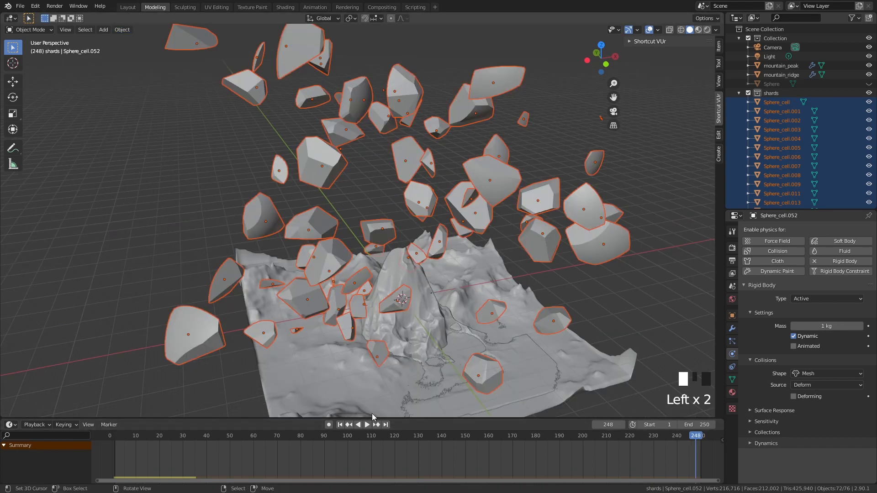
click(366, 425)
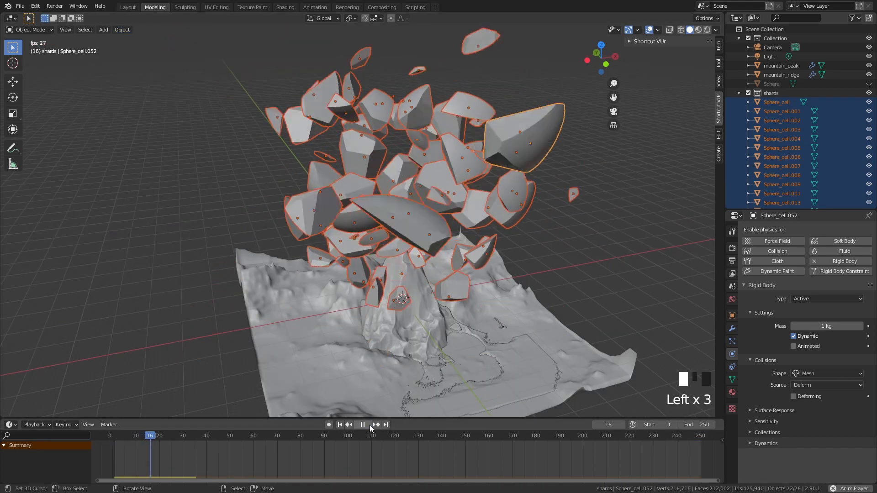
click(369, 425)
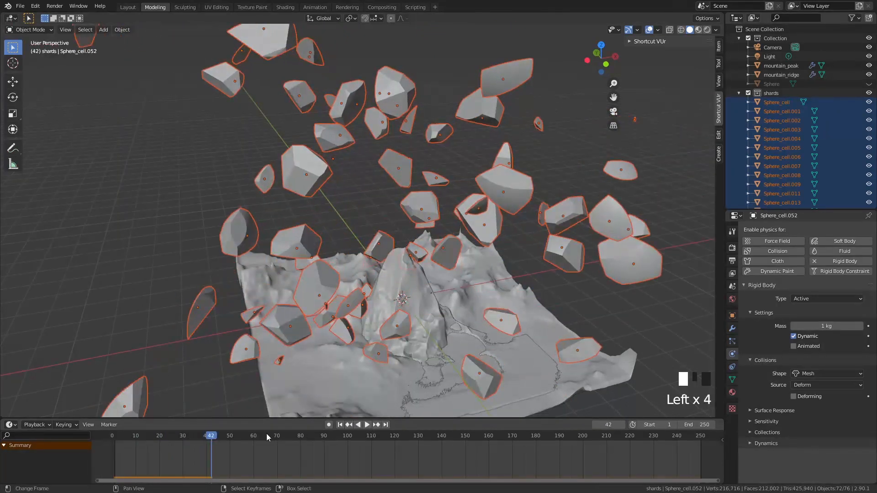
drag(211, 437, 112, 444)
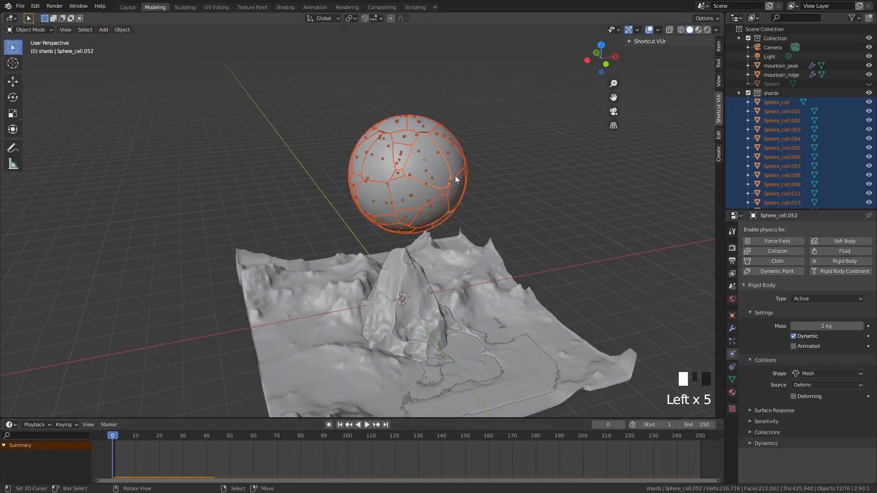
Step: Set the active shard's collision shape to Convex Hull and copy its rigid body settings to all the other shards
click(815, 373)
drag(815, 374, 821, 434)
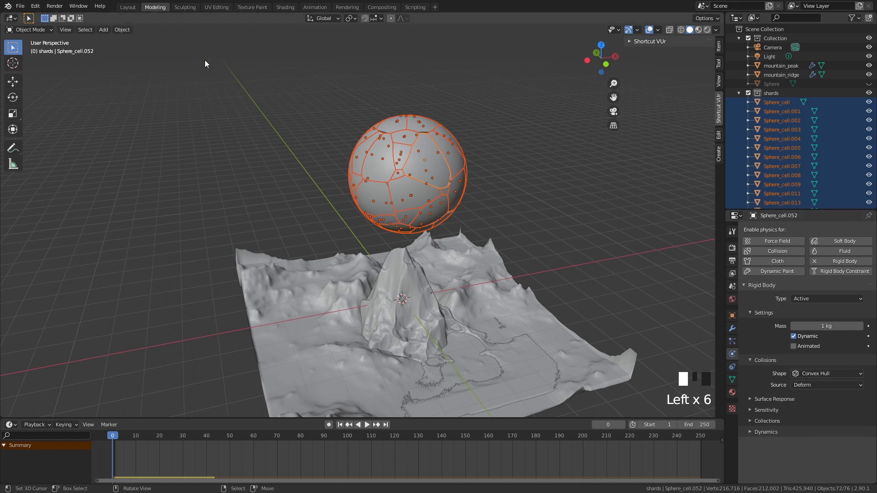
click(122, 30)
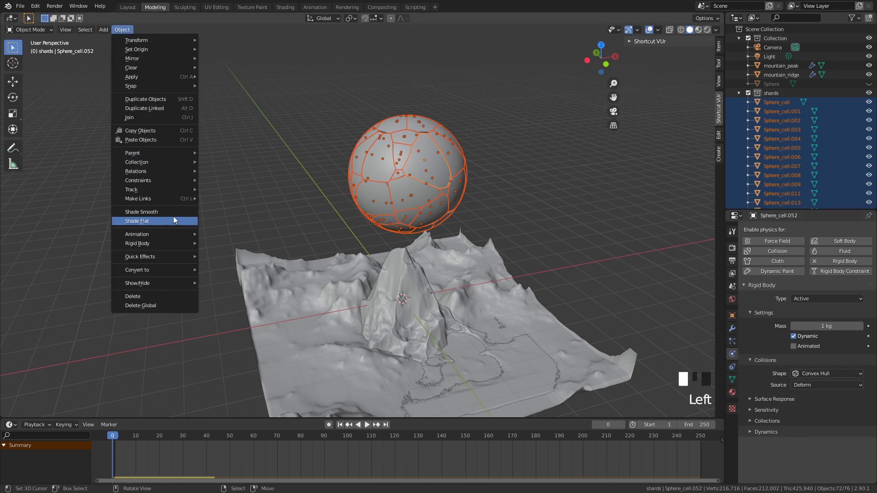
mouse_move(164, 243)
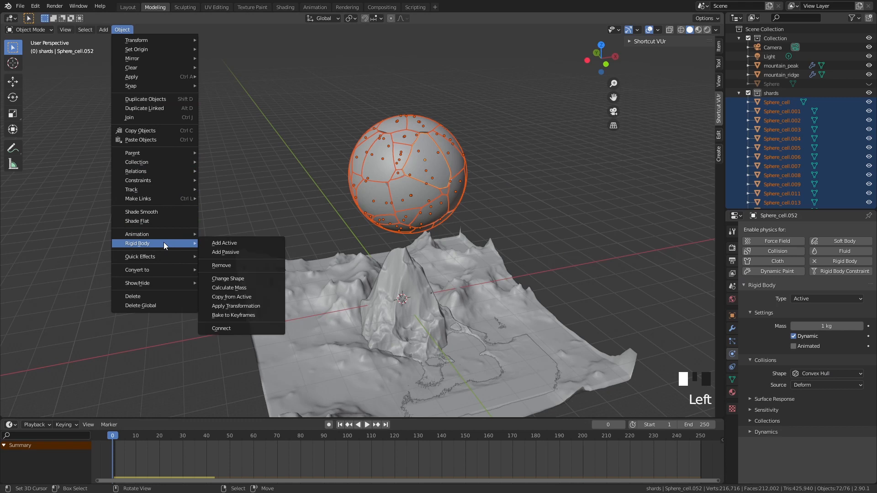
click(262, 297)
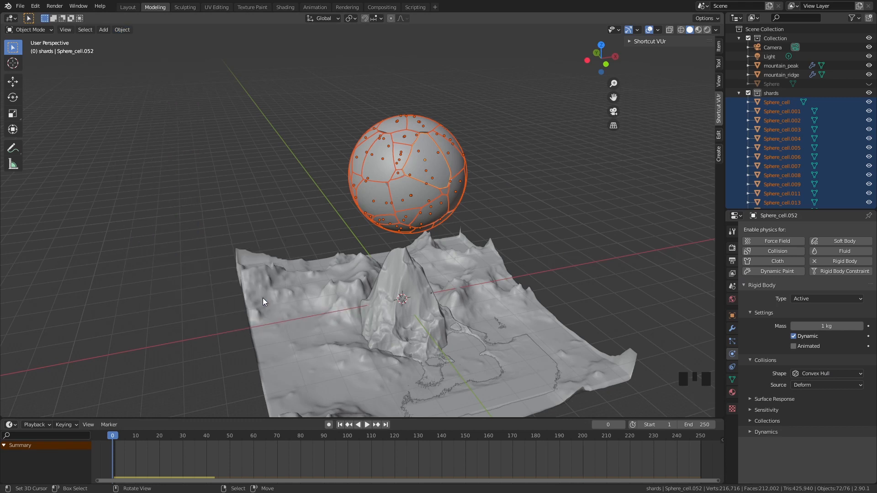
right_click(389, 143)
right_click(412, 171)
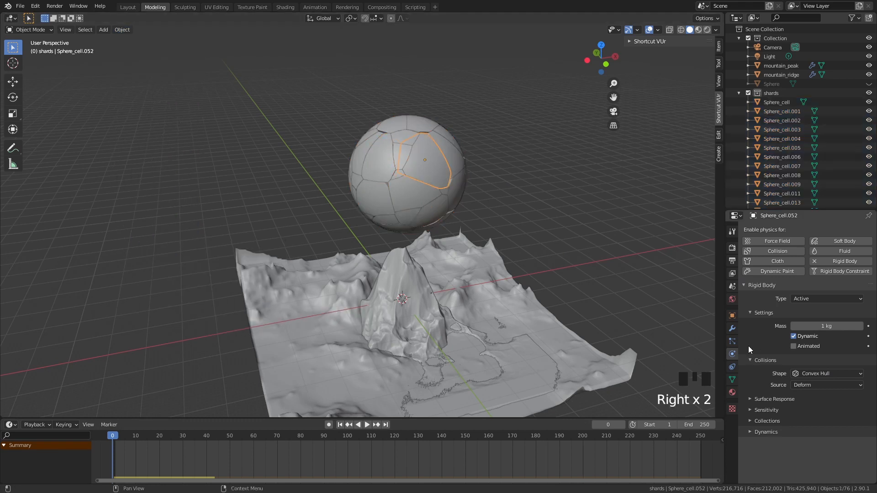
Step: Replay the simulation, pause it at frame 74 and examine the shards falling onto the mountain peak
click(680, 445)
click(368, 424)
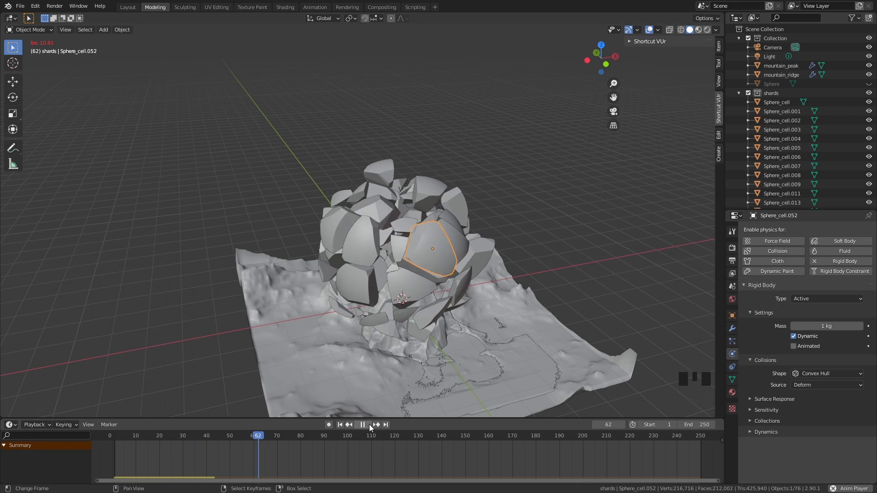
click(368, 424)
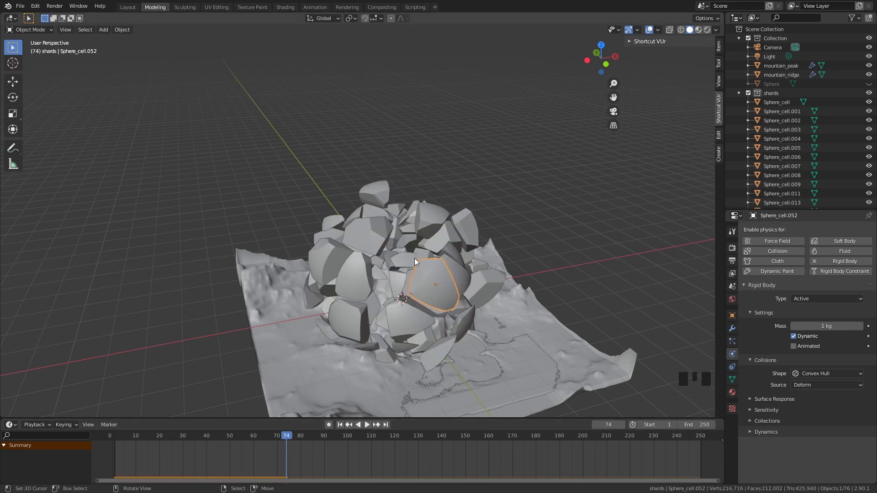
Step: Set the rigid body world cache's simulation end to frame 100 and bake the simulation
click(731, 287)
click(772, 324)
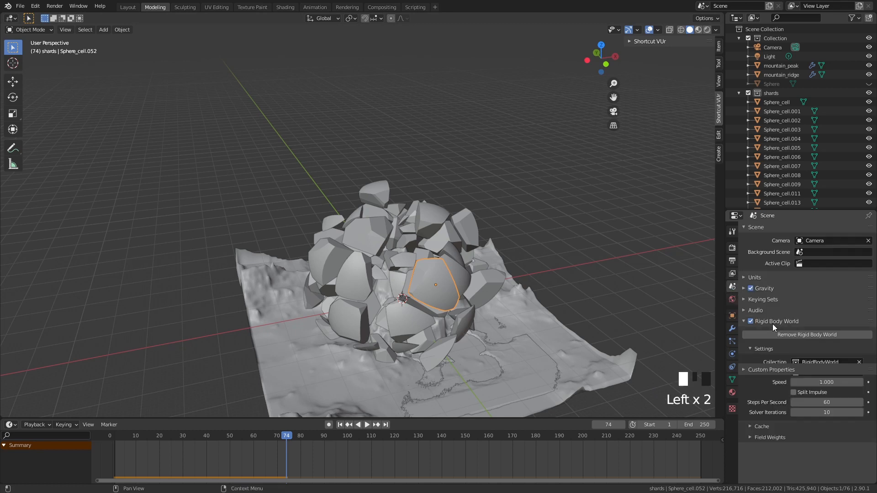
click(762, 425)
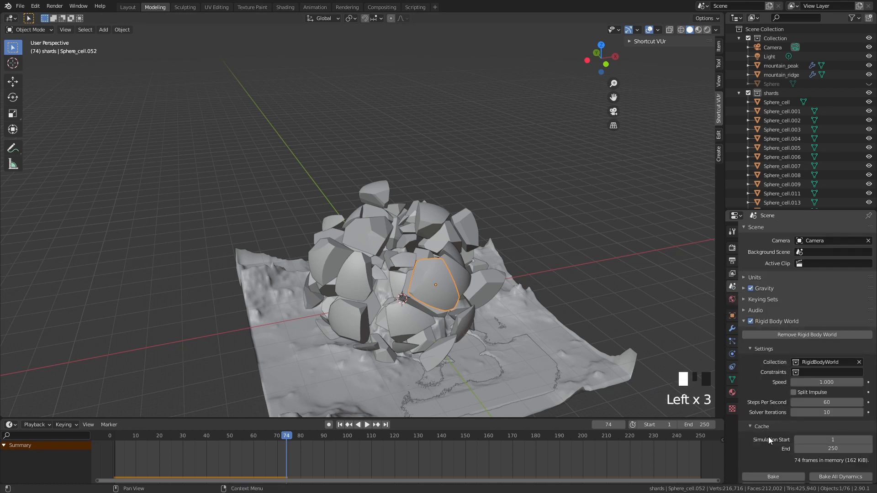
scroll(765, 424, down, 3)
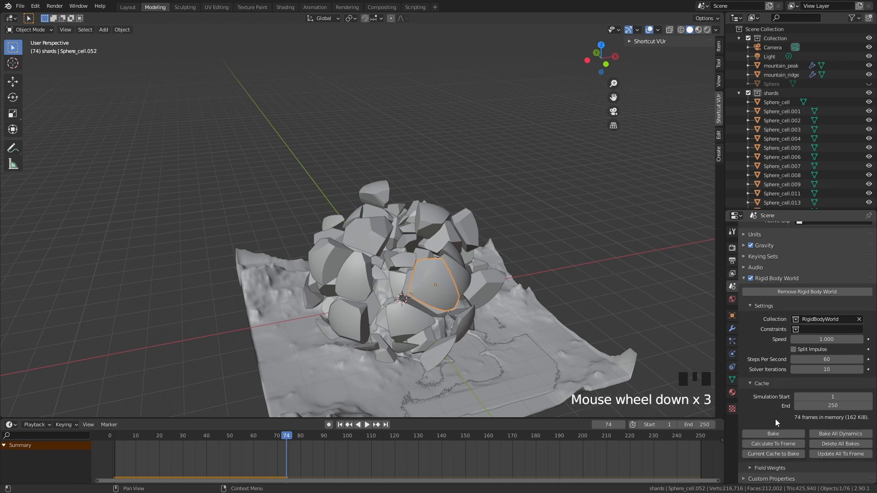
click(832, 404)
text(100)
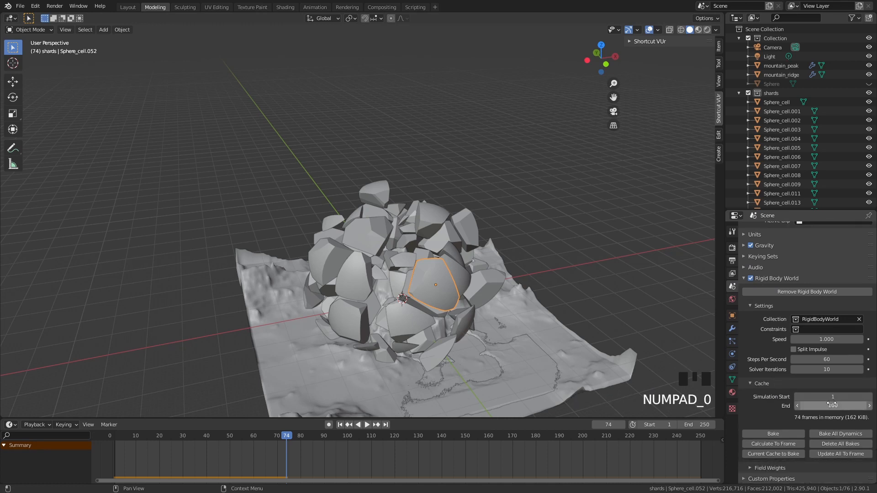
click(766, 432)
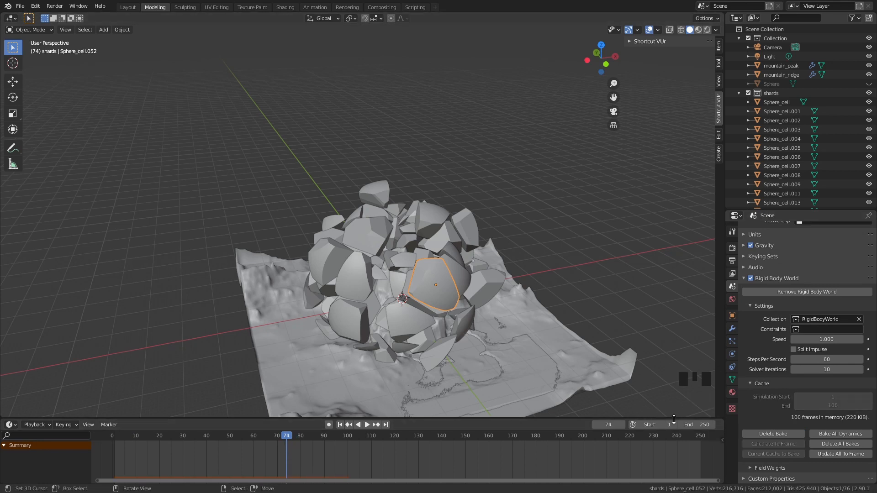
Step: Set the scene's end frame to 100, play the baked simulation and pause it at frame 98
click(696, 424)
text(100)
key(Return)
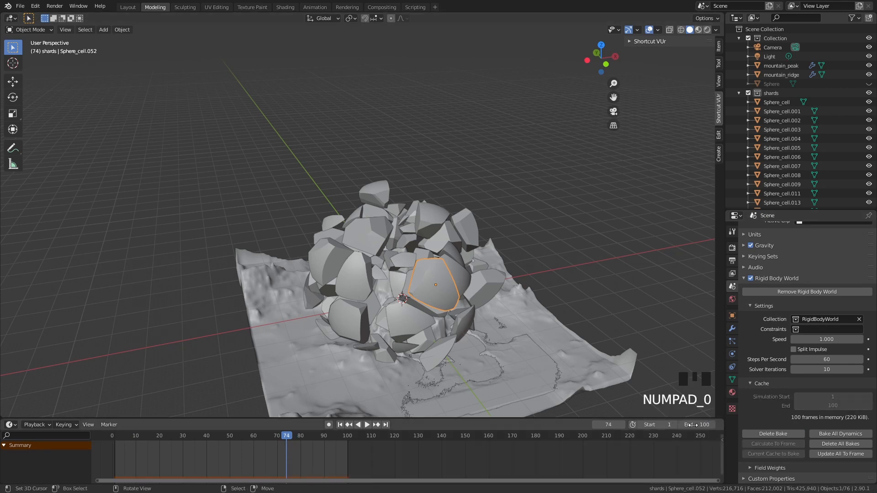
click(367, 425)
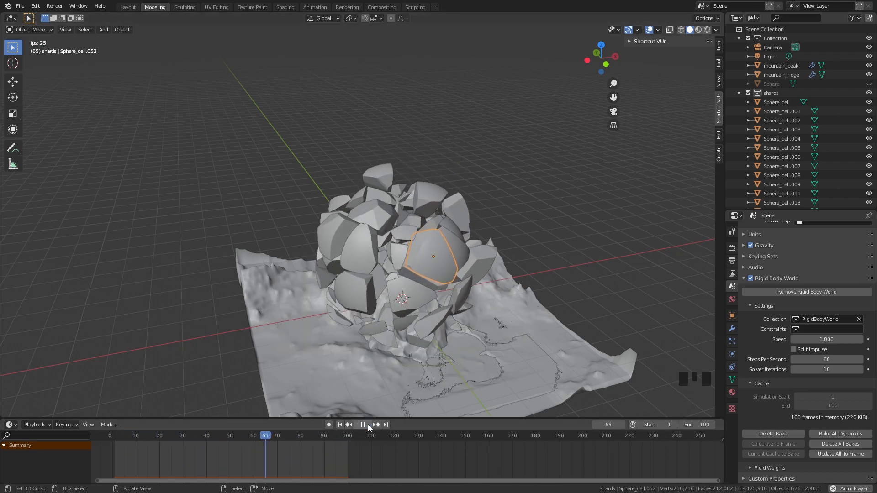
click(368, 424)
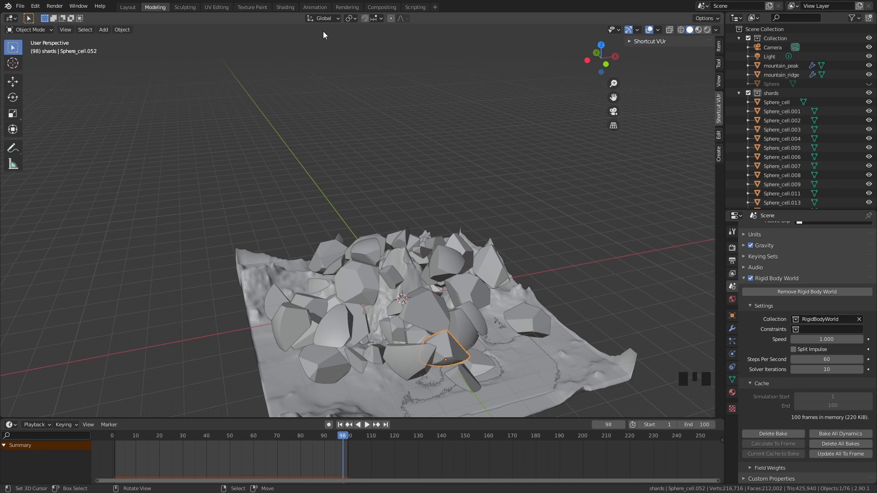
Step: Switch to the Shading workspace and create a new material for the active shard
click(290, 10)
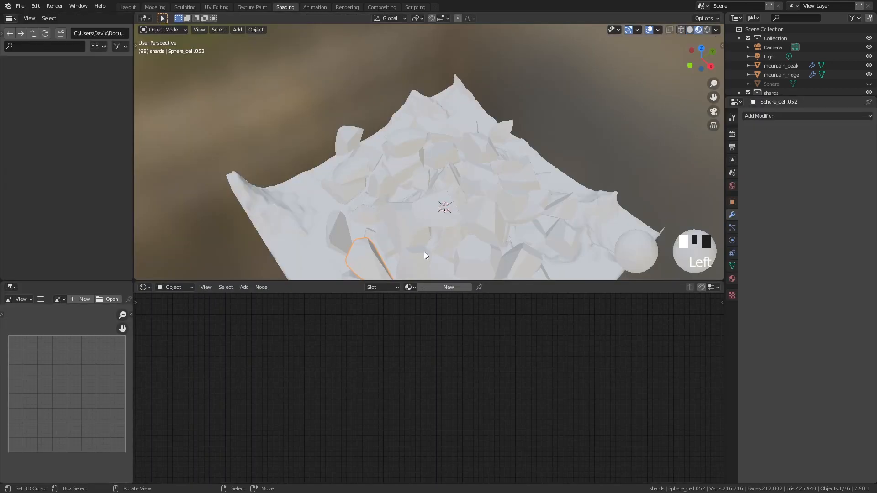
click(437, 286)
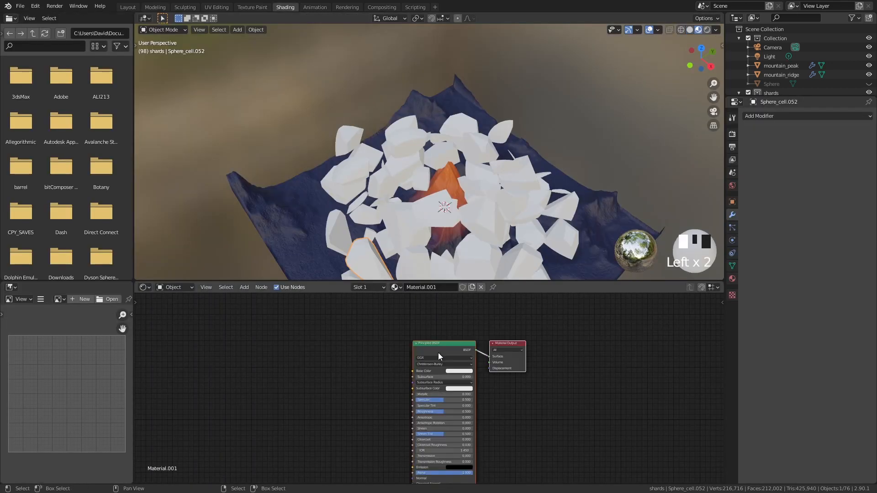
Step: Set the Metallic value of the selected shard's Material.001 to 1.000
scroll(437, 352, up, 2)
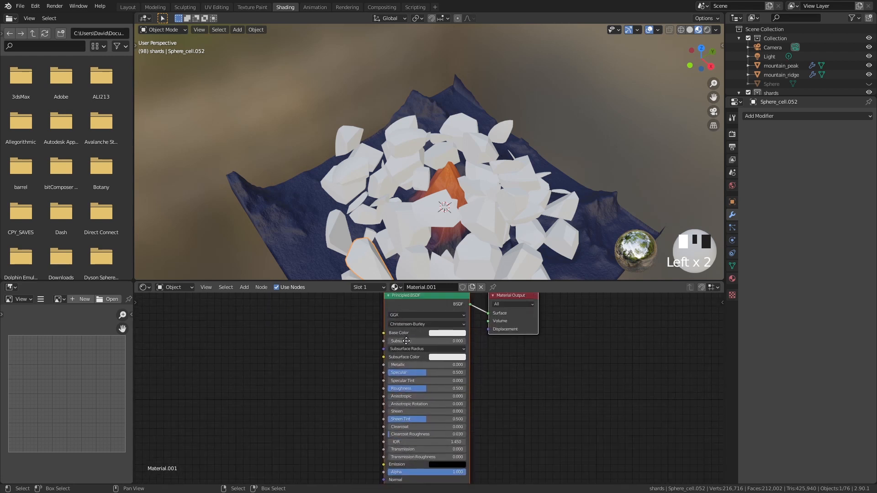
middle_drag(406, 341, 405, 353)
drag(410, 375, 456, 375)
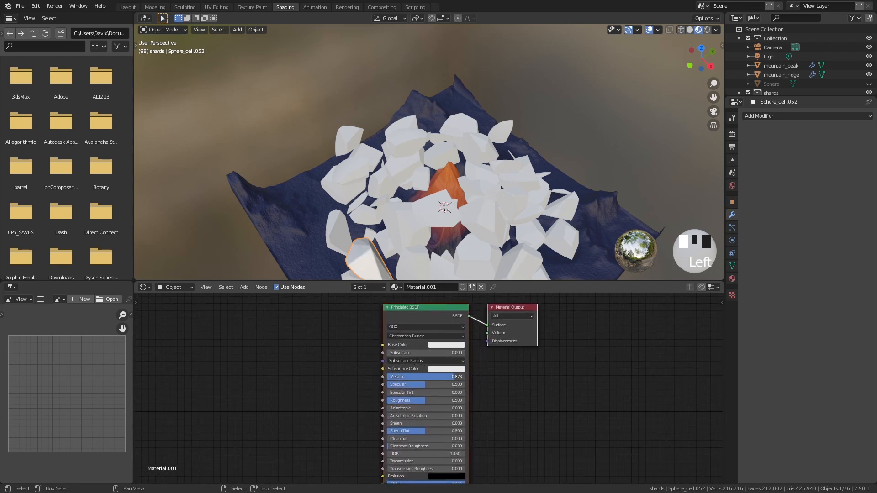
middle_drag(403, 242, 457, 183)
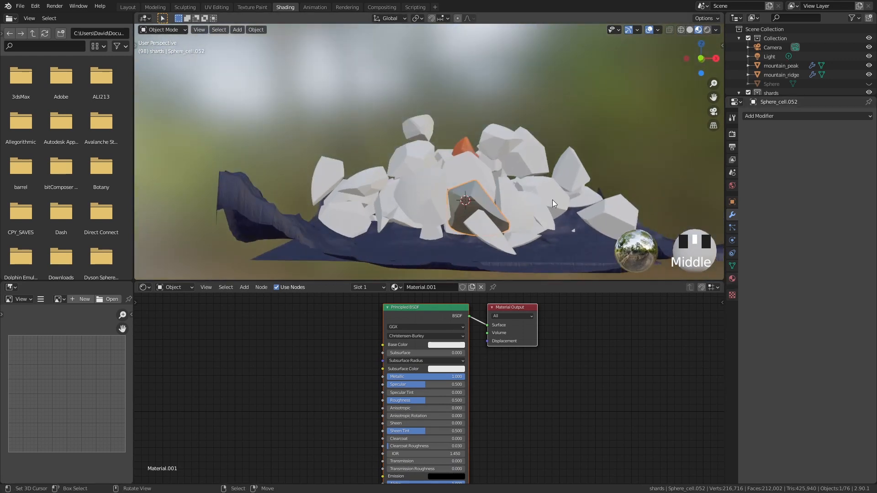
middle_drag(552, 199, 413, 223)
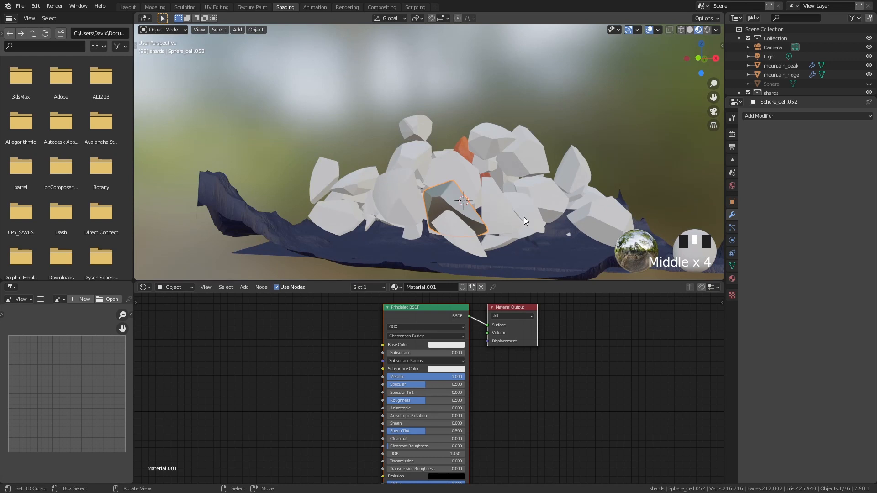
Step: Add a second material slot to the shard and assign the existing mountain_ridge material to it
click(732, 278)
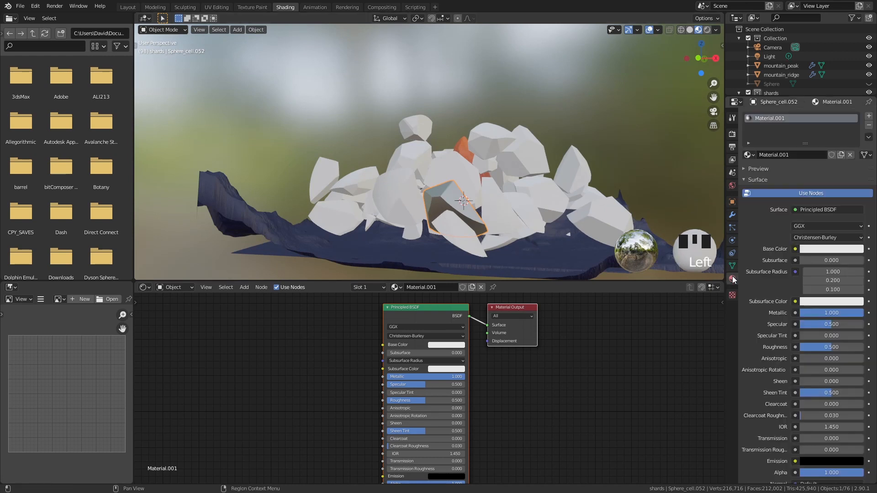
click(869, 117)
middle_drag(502, 193, 414, 219)
scroll(403, 249, up, 3)
scroll(401, 224, up, 1)
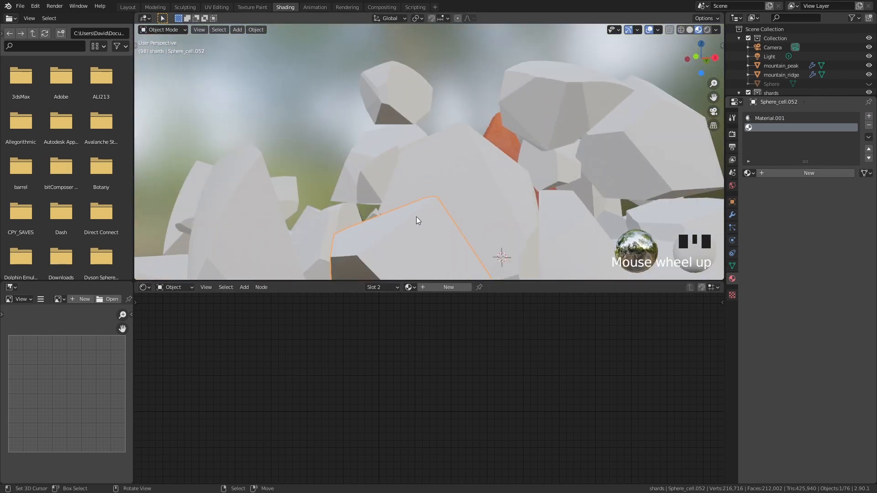
scroll(416, 219, down, 2)
click(410, 287)
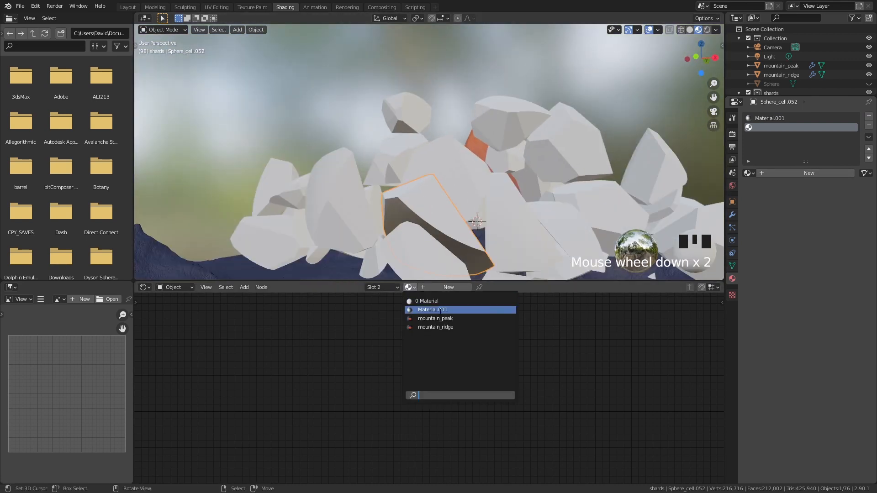
click(466, 327)
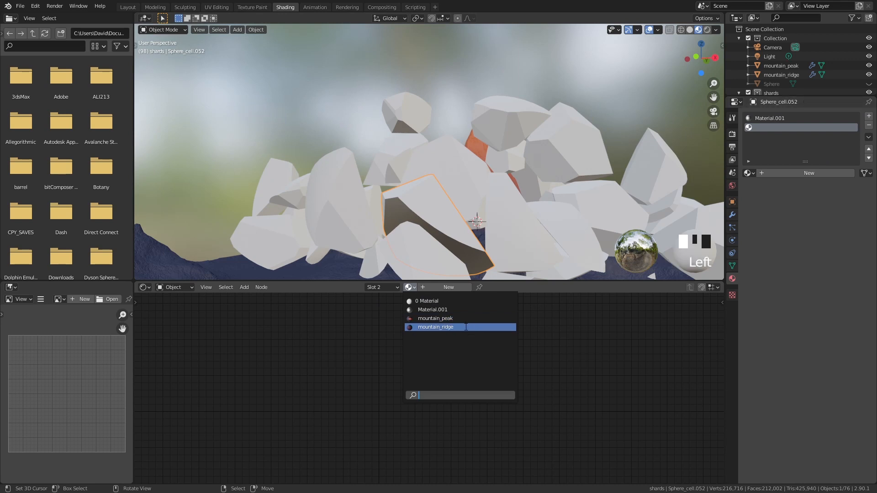
mouse_move(467, 163)
middle_down()
mouse_move(429, 152)
mouse_move(427, 122)
mouse_move(468, 133)
mouse_move(504, 160)
mouse_move(463, 151)
middle_up()
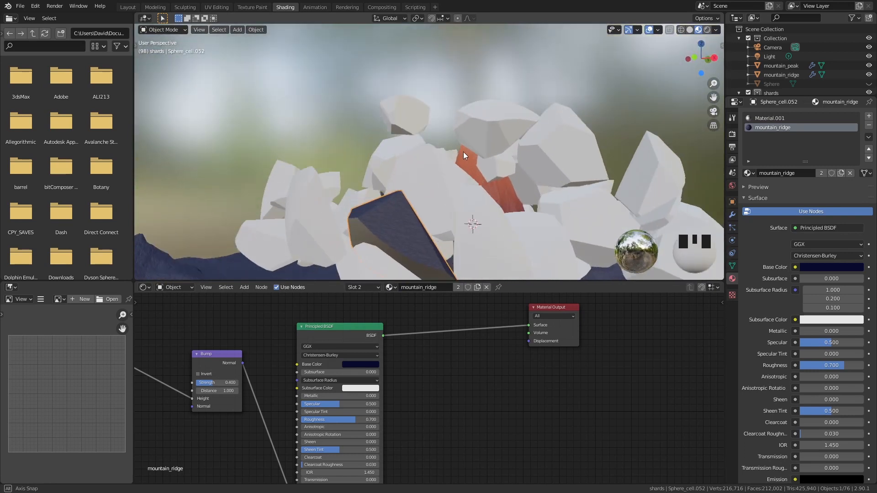
Step: Make the second slot's mountain_ridge material a single-user copy and rename it shard_inside
click(456, 286)
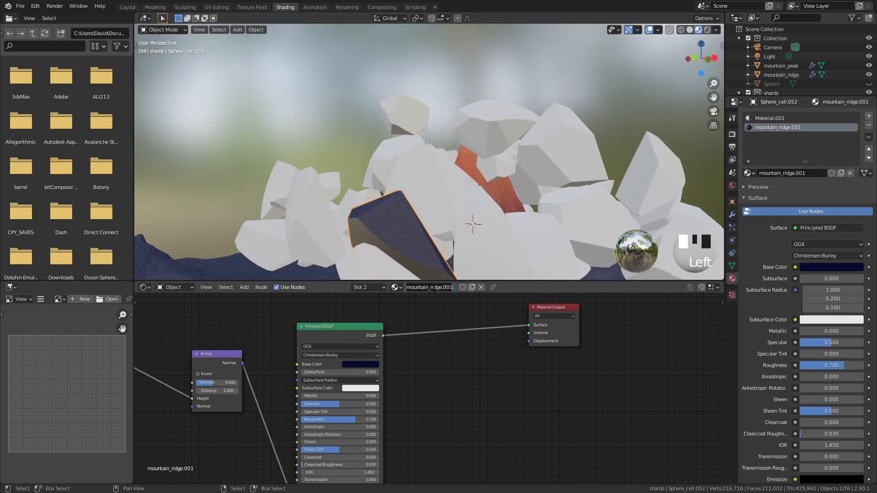
text(shard_inside)
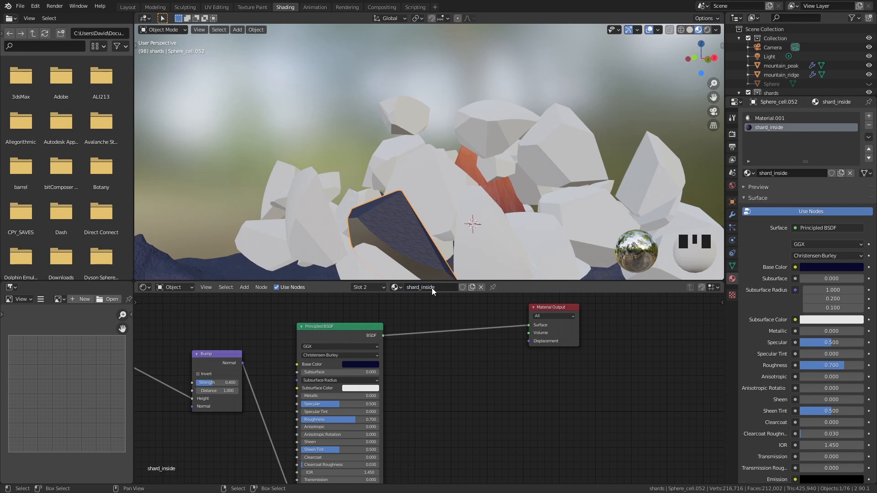
key(Return)
Step: Change the base color of the shard_inside material to a bright orange-red
click(354, 364)
mouse_move(393, 305)
mouse_down()
mouse_move(373, 305)
mouse_move(405, 273)
mouse_up()
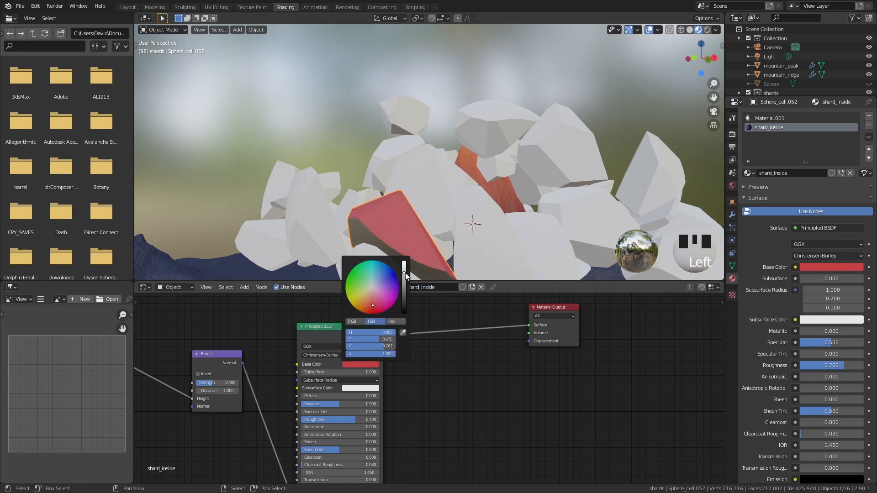
click(369, 310)
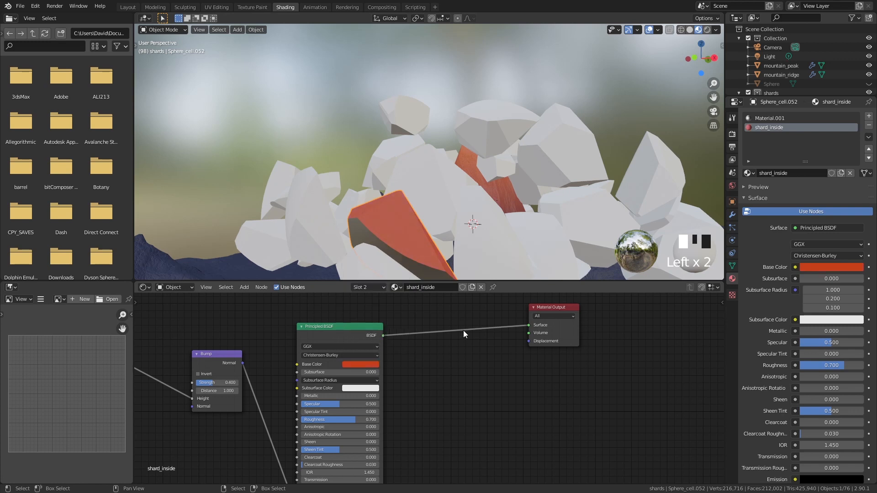
middle_drag(426, 250, 417, 185)
middle_drag(501, 126, 456, 189)
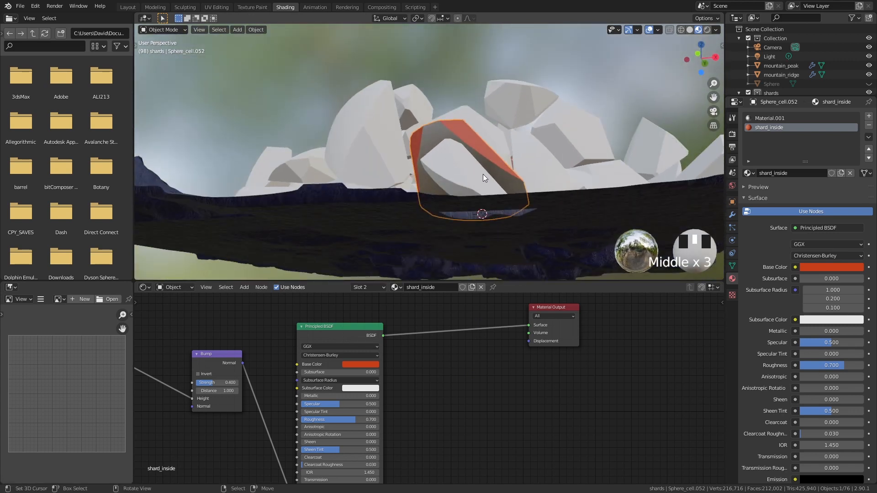
right_click(438, 131)
right_click(436, 132)
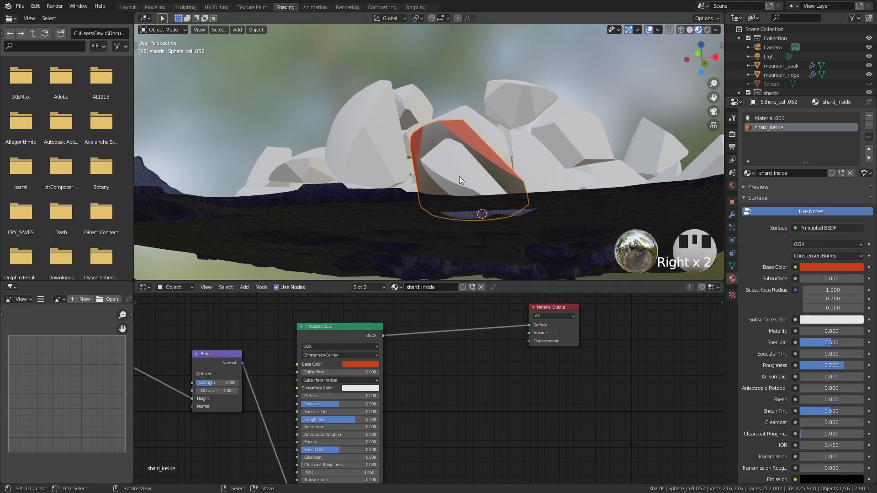
middle_drag(378, 269, 487, 163)
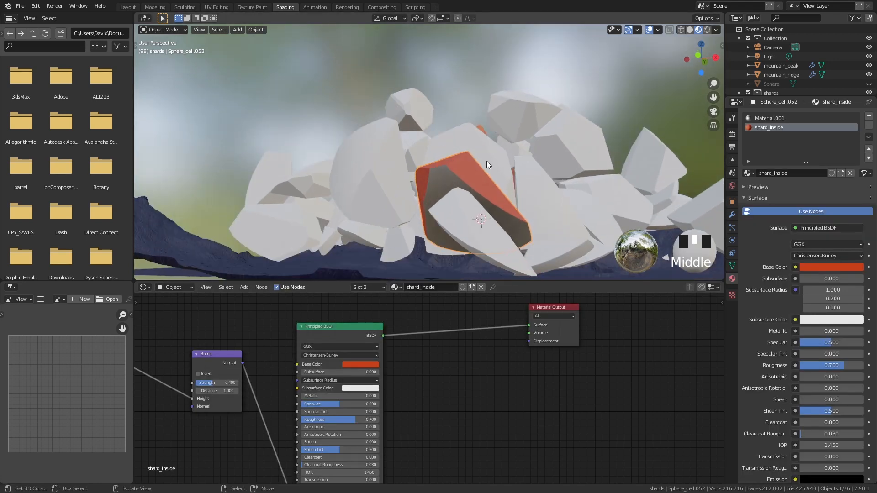
Step: Rename the material in the shard's first slot, Material.001, to shard_metal
click(768, 118)
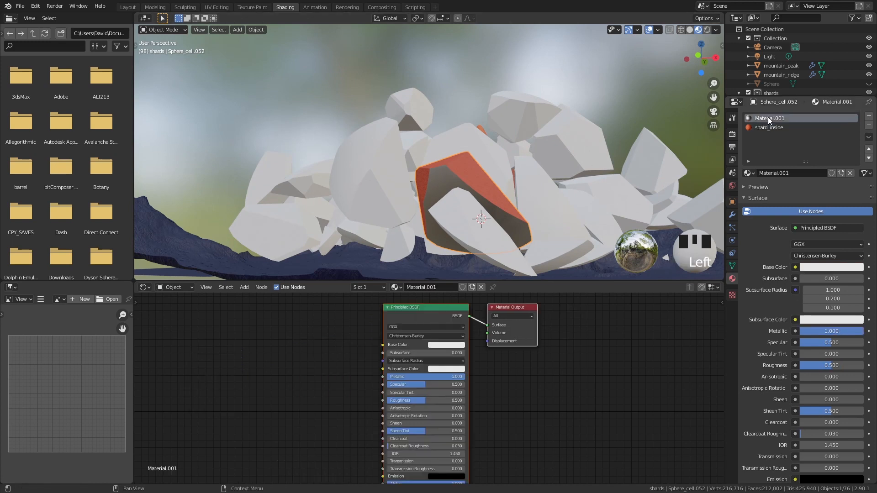
click(419, 286)
text(shard_met)
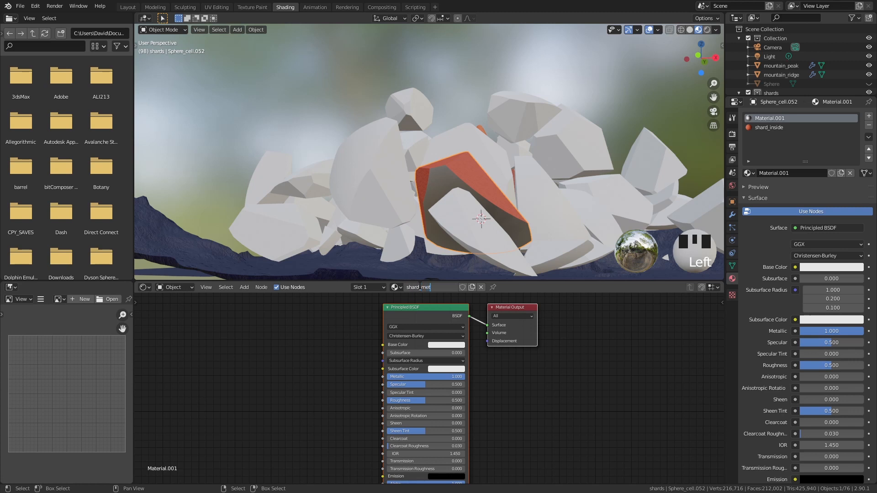
text(al)
key(Return)
Step: Add an Image Texture node to shard_metal and load green_metal_rust_spec_4k.png into it
key(shift+a)
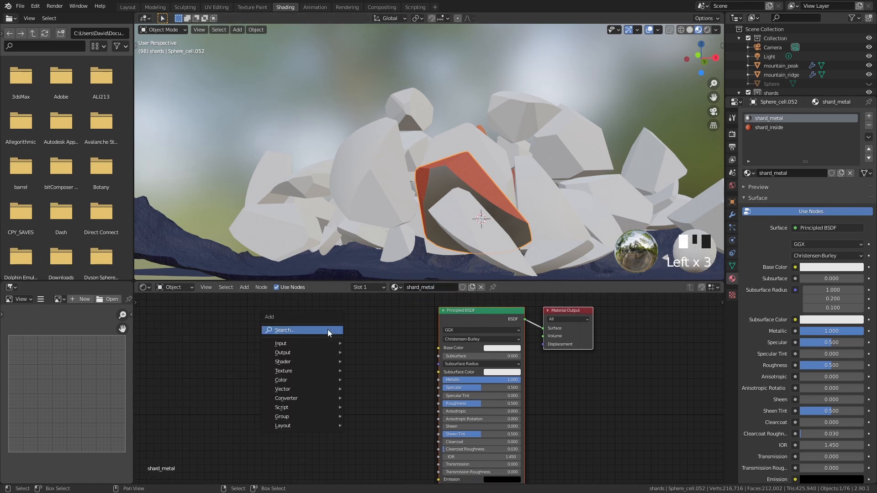
text(image)
key(Return)
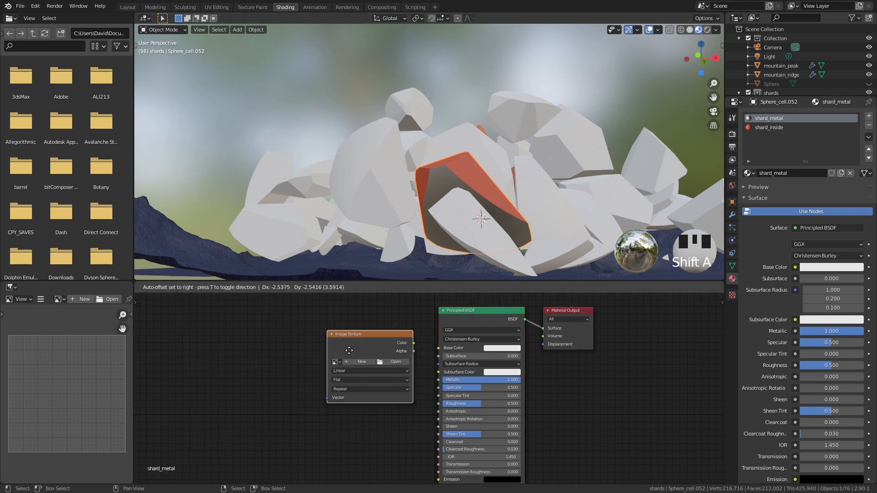
click(316, 383)
click(317, 383)
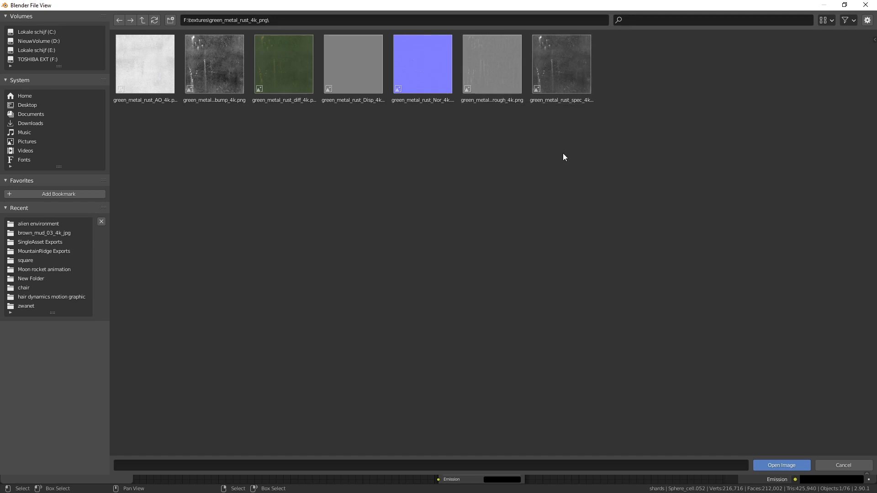
double_click(574, 67)
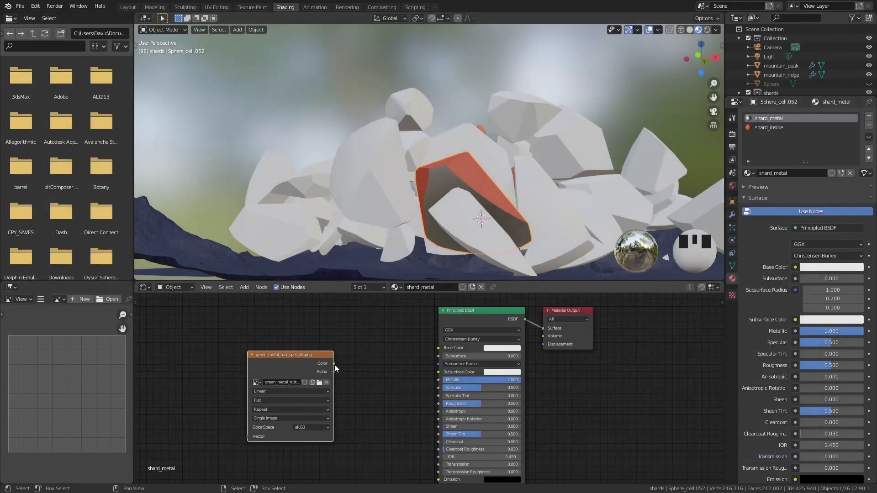
Step: Set the specular texture's color space to Non-Color and connect its Color output to the Principled BSDF's Specular input
click(305, 428)
click(319, 398)
drag(334, 364, 441, 389)
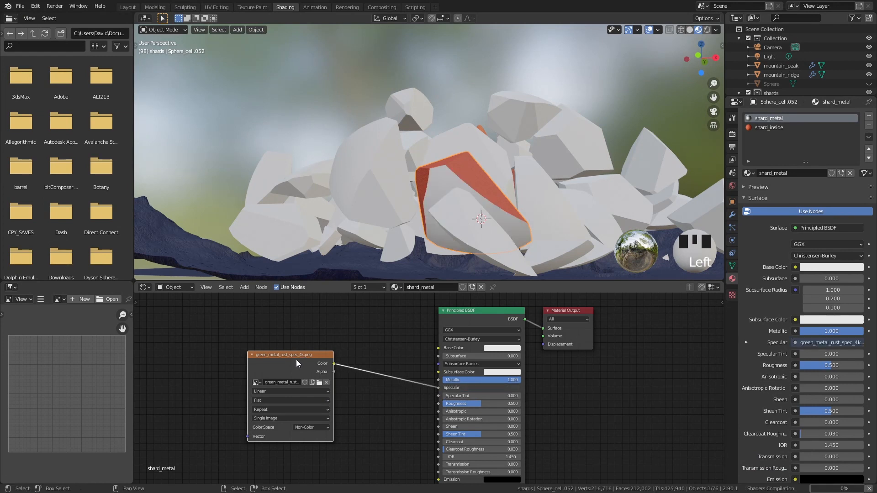
Step: Duplicate the specular texture node below the original and load green_metal_rust_rough_4k.png into the copy
key(shift+d)
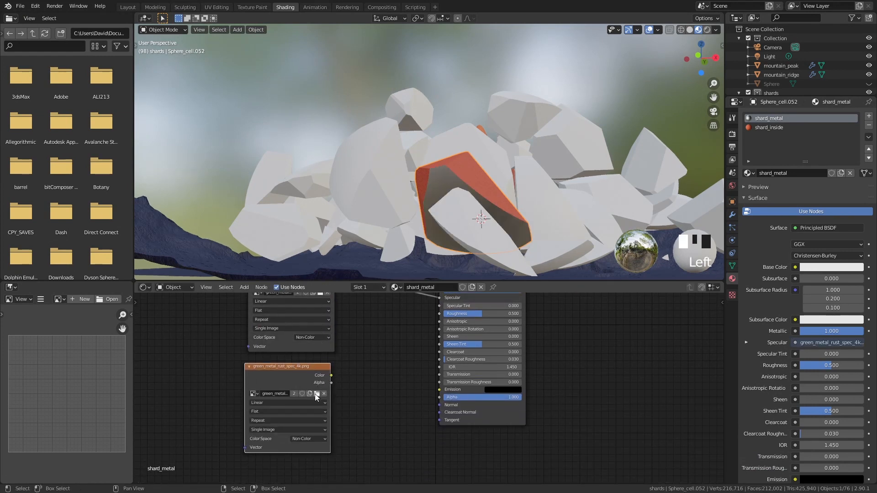
click(323, 393)
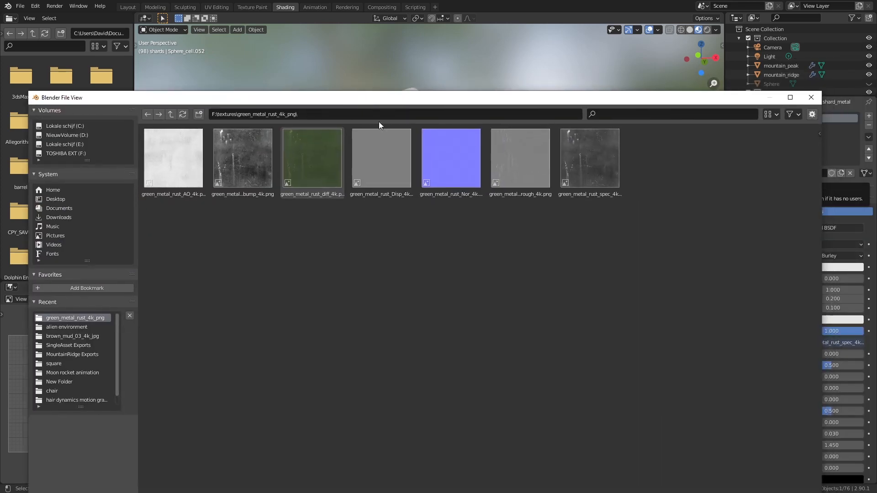
double_click(527, 153)
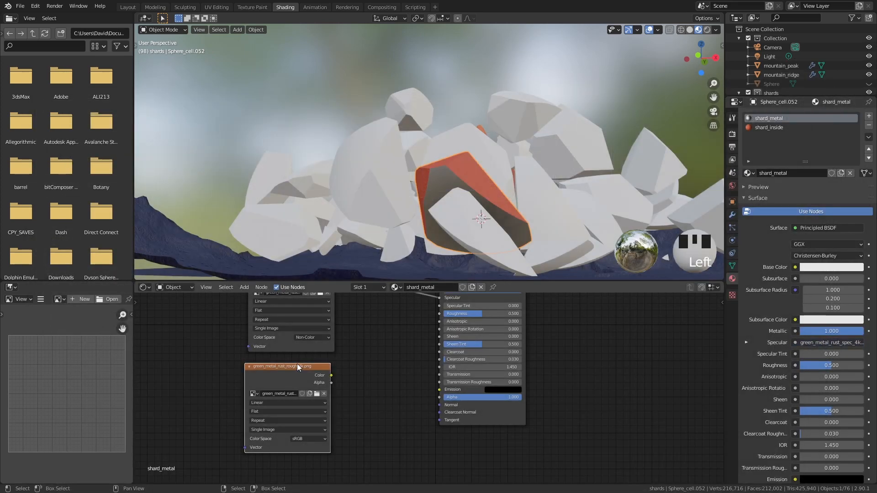
Step: Set the roughness texture's color space to Non-Color and connect its Color output to the Principled BSDF's Roughness input
click(307, 438)
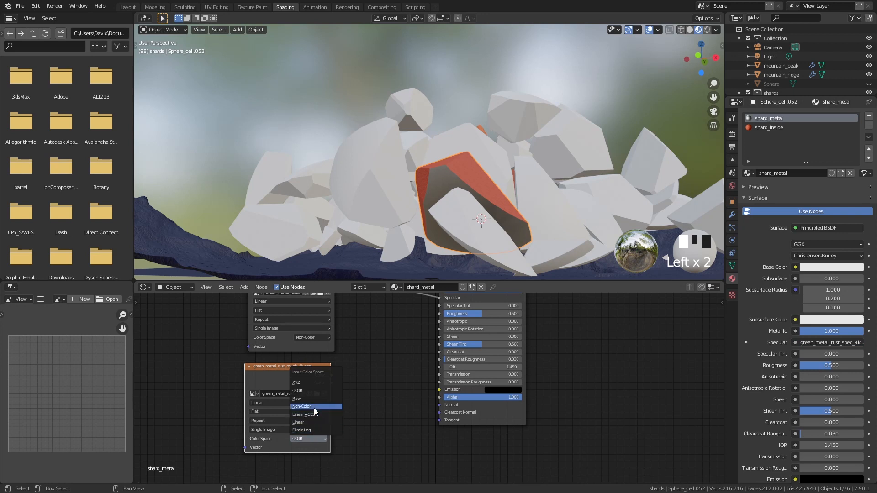
click(313, 407)
drag(331, 375, 439, 314)
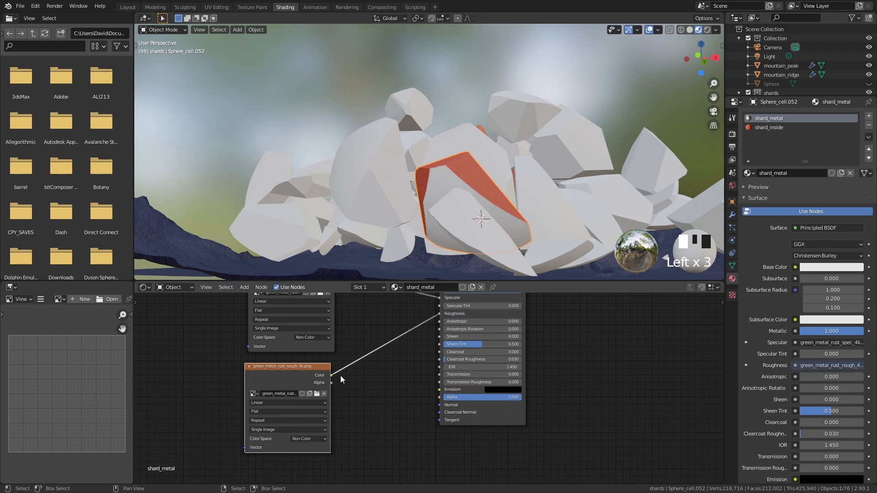
Step: Copy the roughness texture node below the original and load green_metal_rust_Nor_4k.png into the copy
click(284, 439)
key(ctrl+c)
key(ctrl+v)
middle_drag(247, 468, 248, 431)
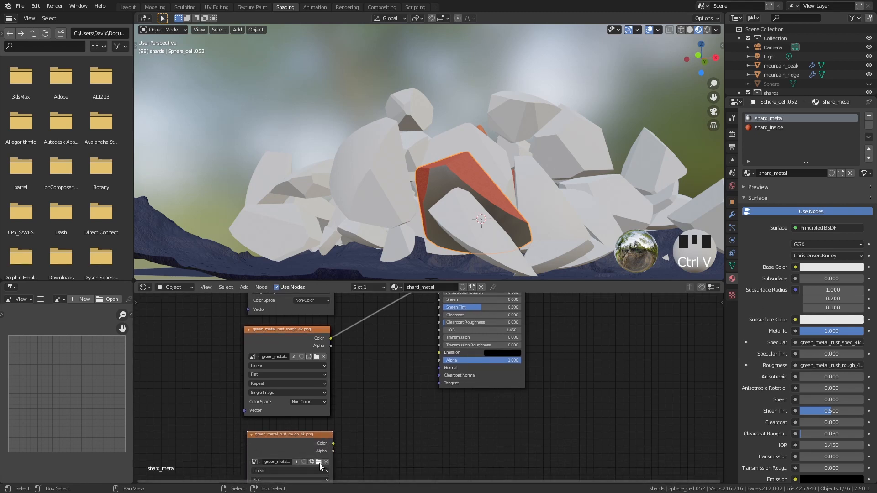
click(319, 462)
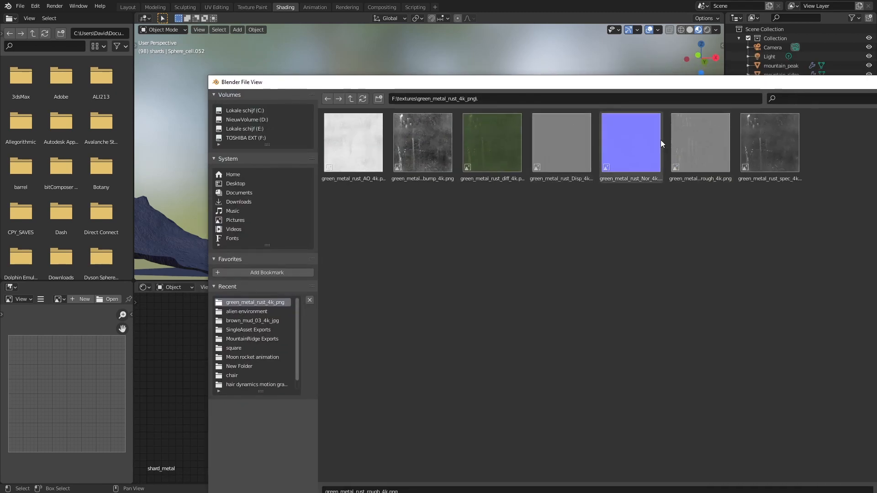
double_click(659, 140)
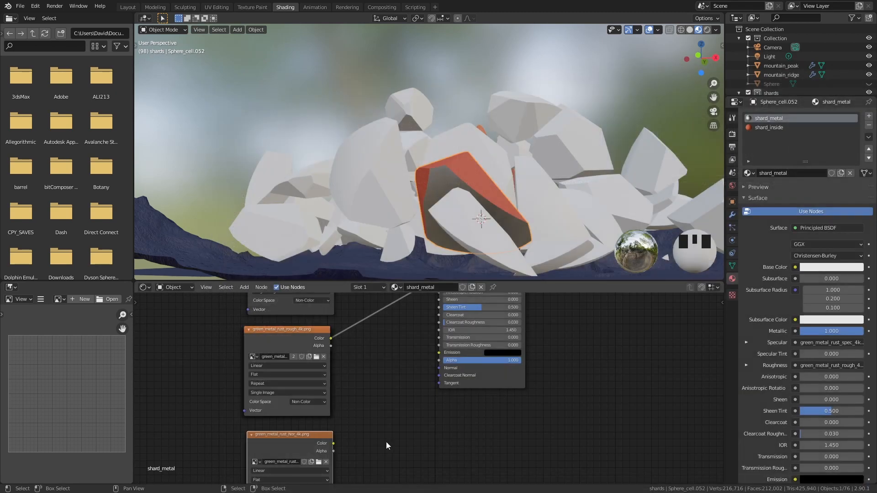
Step: Add a Normal Map node and link the Nor texture's color through it to the Principled BSDF's Normal input
key(shift+a)
click(346, 387)
text(n)
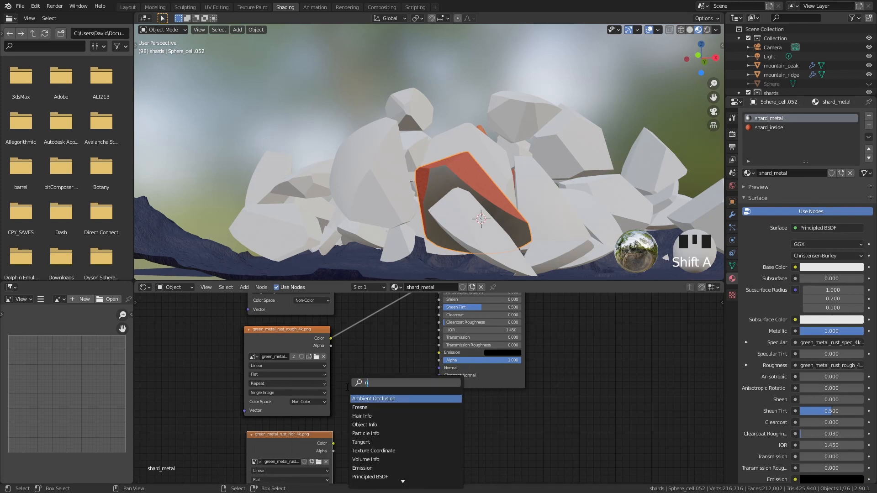
text(orma)
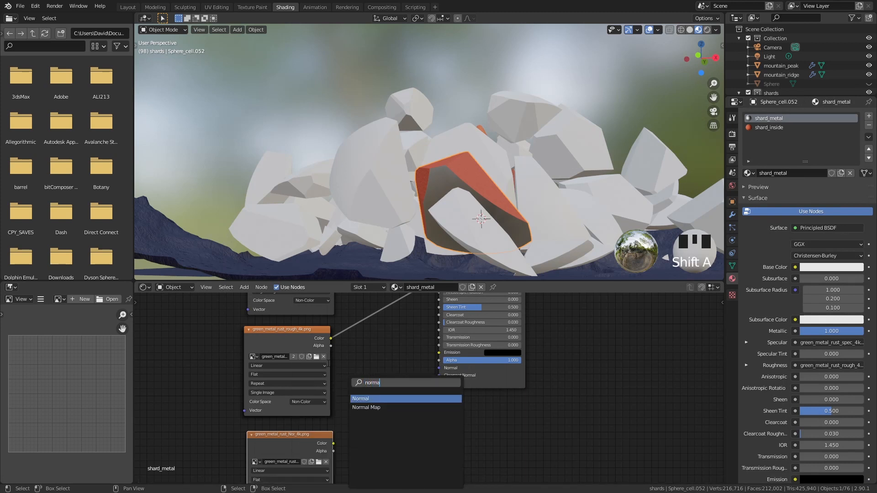
click(367, 406)
click(366, 406)
drag(334, 443, 347, 436)
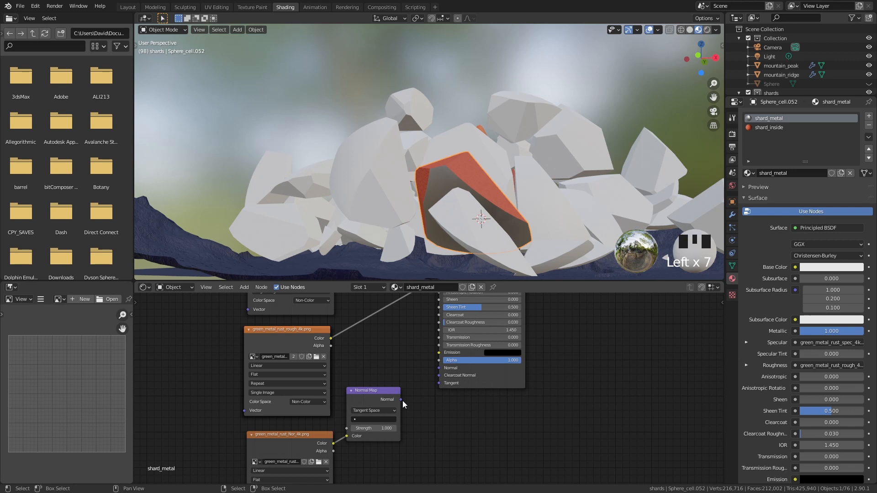
drag(401, 401, 438, 368)
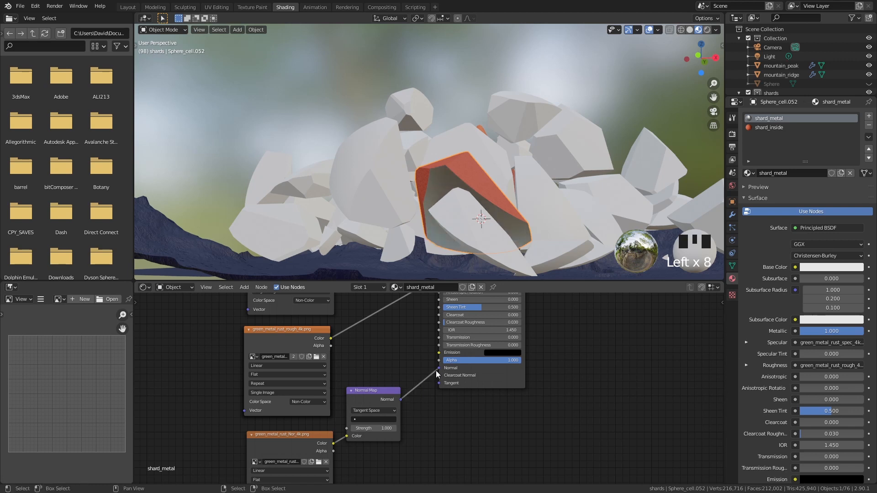
Step: Darken the Principled BSDF's Base Color of shard_metal to a medium-light grey
middle_drag(436, 373, 434, 369)
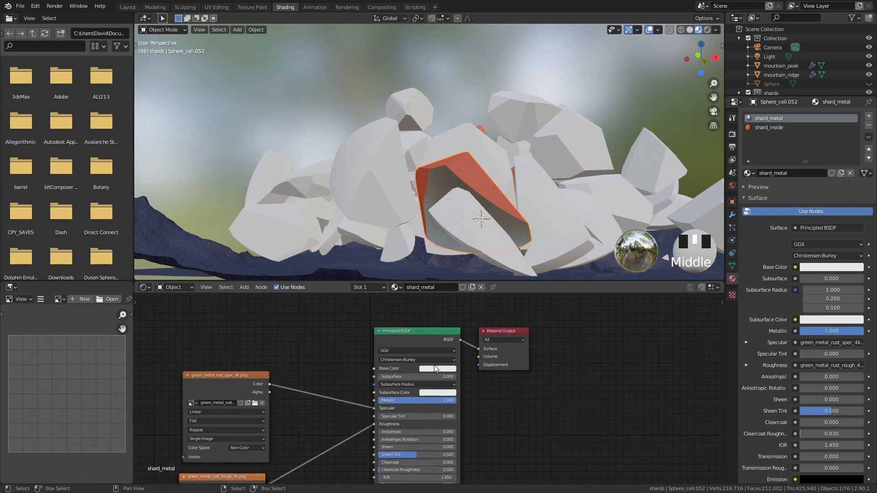
click(435, 369)
click(481, 284)
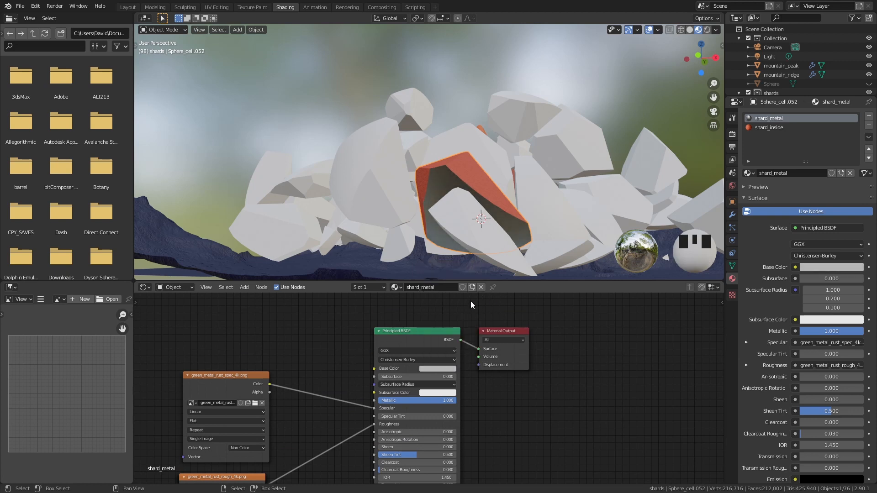
Step: Split off a new area above the node editor, make it a Timeline, and return the animation to frame 0
drag(138, 279, 138, 317)
key(Escape)
drag(136, 283, 143, 317)
click(143, 288)
click(238, 332)
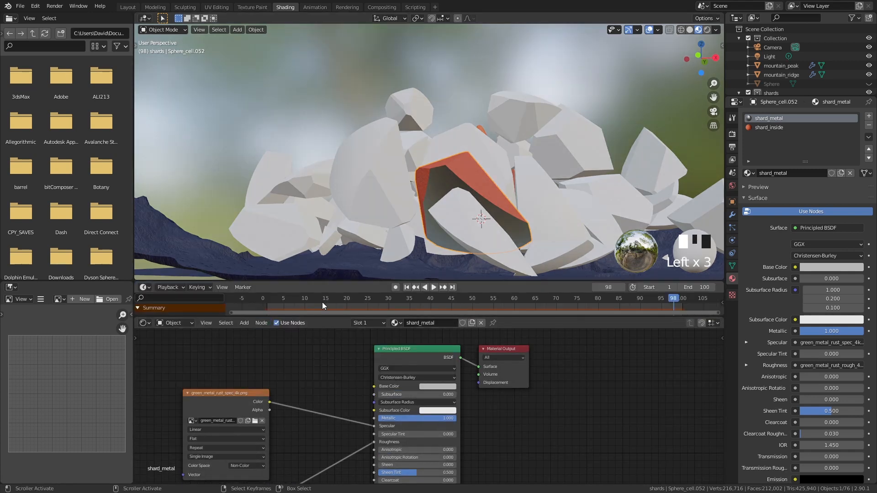
drag(322, 306, 262, 306)
Step: Set the Base Color of shard_metal to a pale grey while viewing the intact sphere
scroll(513, 132, down, 3)
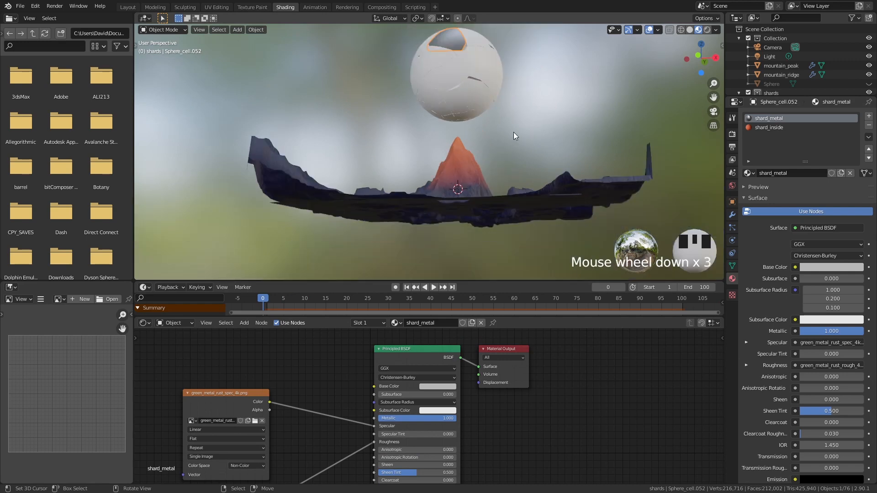
middle_drag(513, 132, 571, 142)
scroll(563, 196, up, 3)
scroll(498, 383, up, 1)
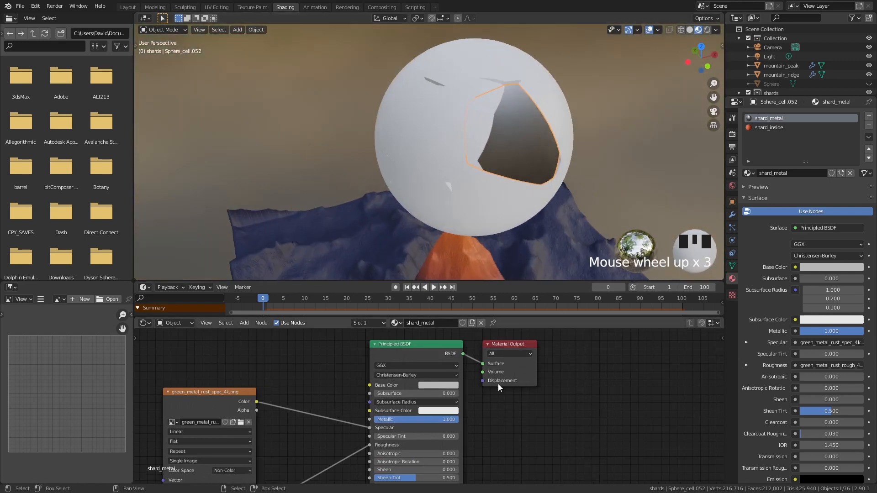
click(440, 384)
click(486, 280)
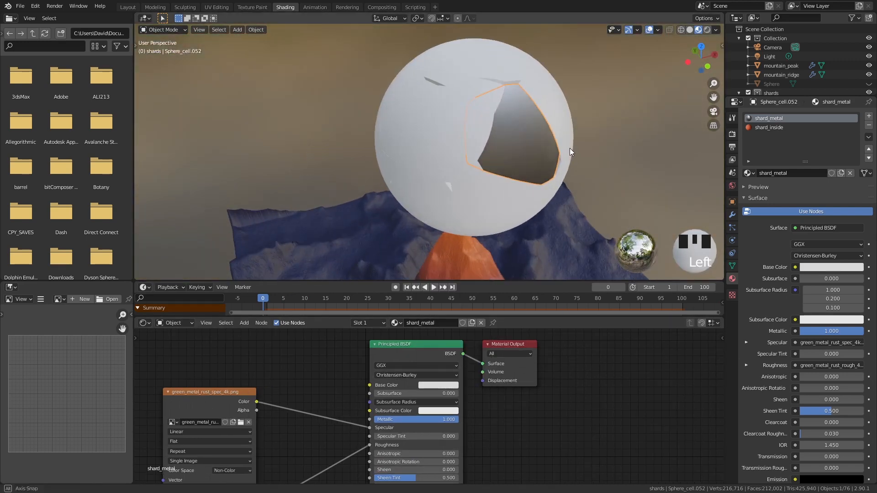
middle_drag(569, 148, 520, 127)
right_click(520, 128)
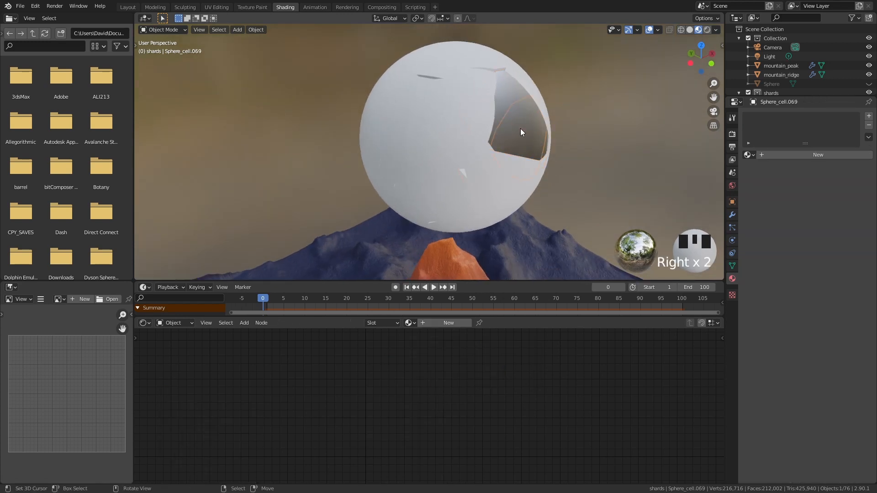
right_click(511, 119)
key(g)
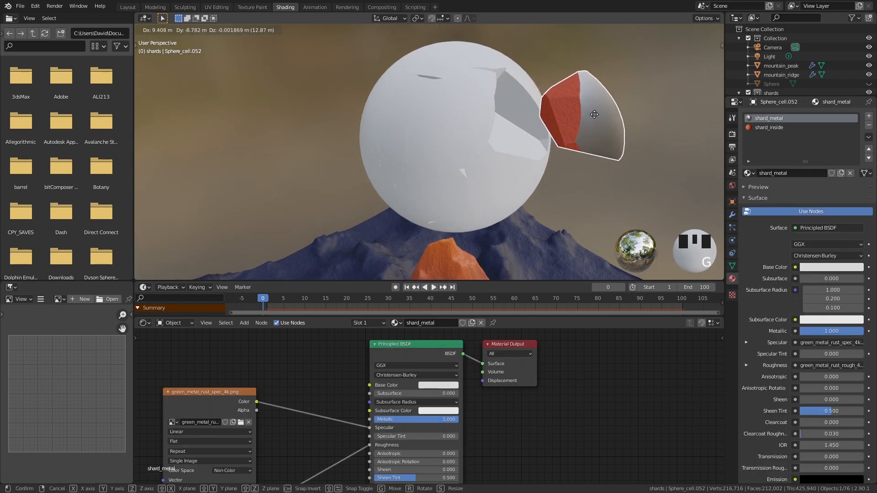
key(g)
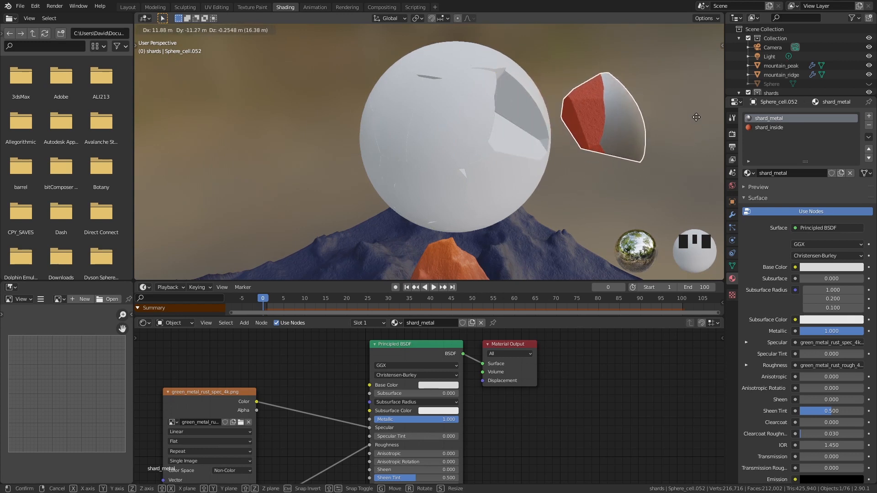
right_click(685, 121)
middle_drag(682, 123, 496, 124)
key(x)
right_click(620, 135)
Step: Circle-select all shards of the sphere in wireframe display, and return the viewport to Material Preview shading
key(z)
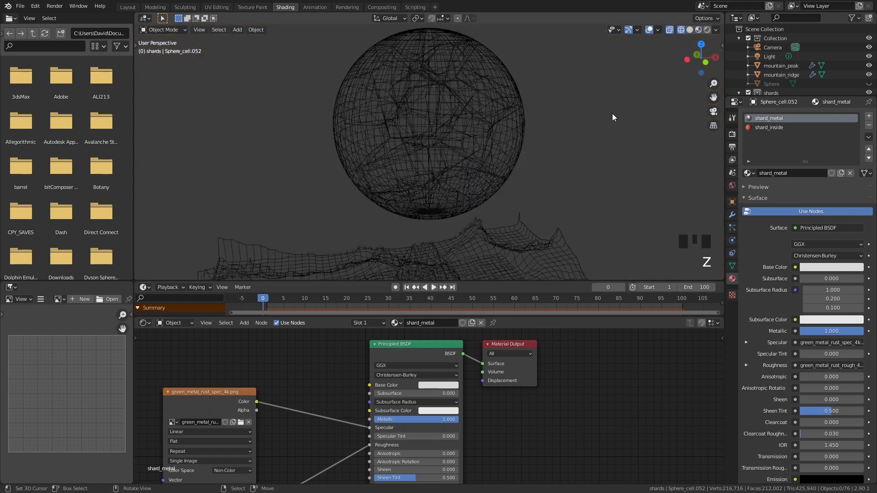
key(c)
scroll(472, 138, down, 8)
click(428, 100)
right_click(428, 100)
key(z)
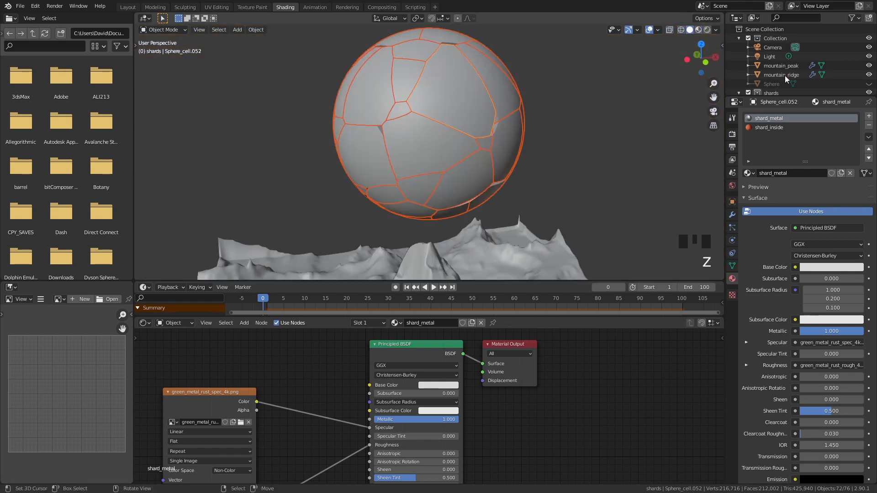
scroll(505, 127, up, 3)
scroll(506, 130, down, 2)
click(698, 29)
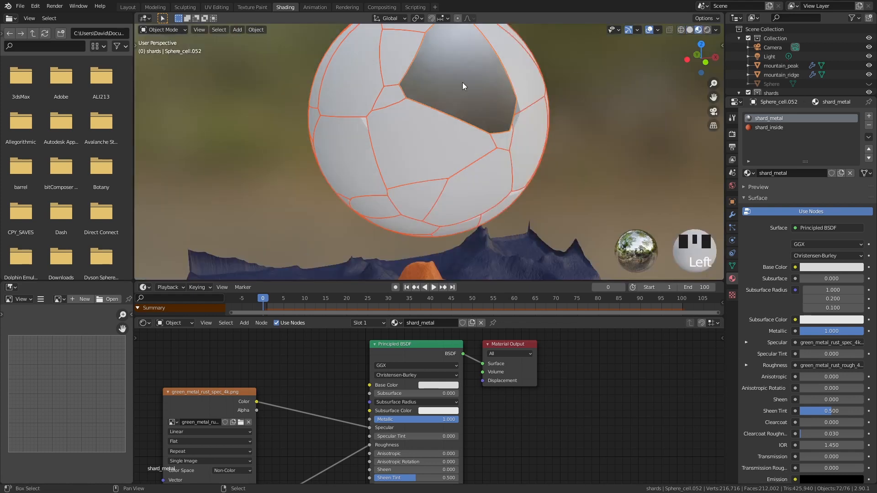
Step: Make the metal shard the active object, link its materials to all selected shards, and clear the selection
shift+right_click(450, 77)
shift+middle_drag(490, 61, 507, 137)
shift+right_click(481, 147)
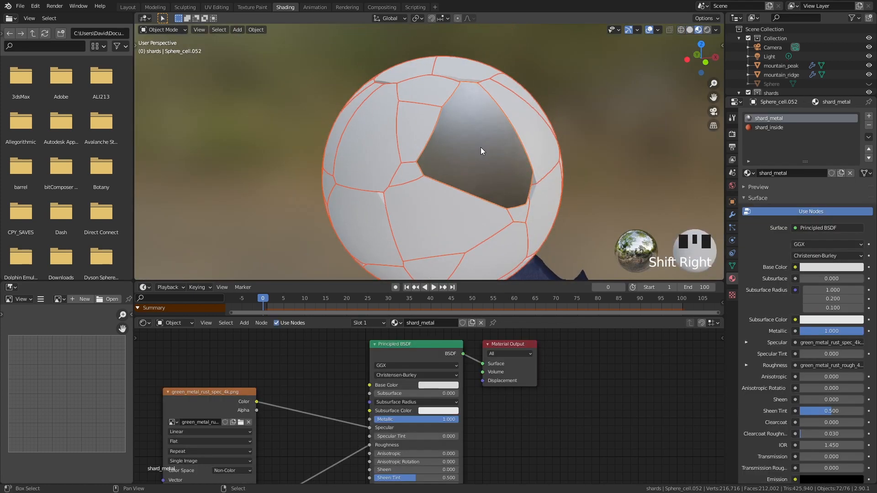
key(ctrl+l)
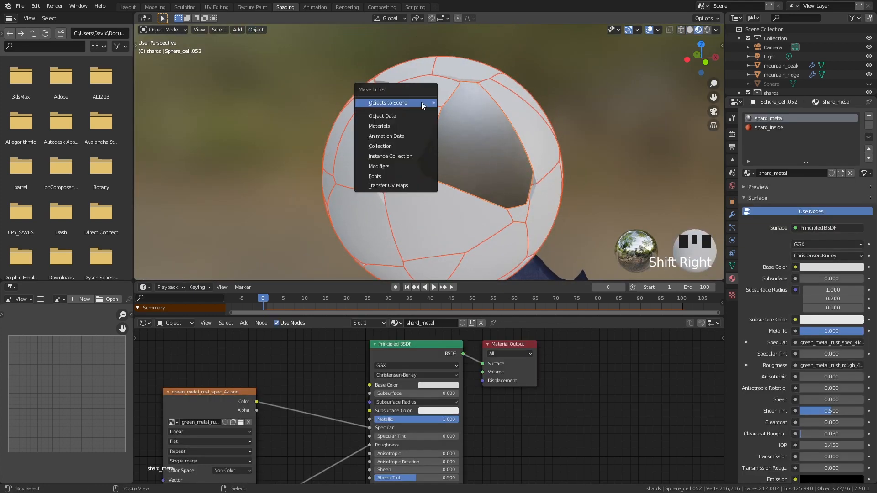
click(402, 127)
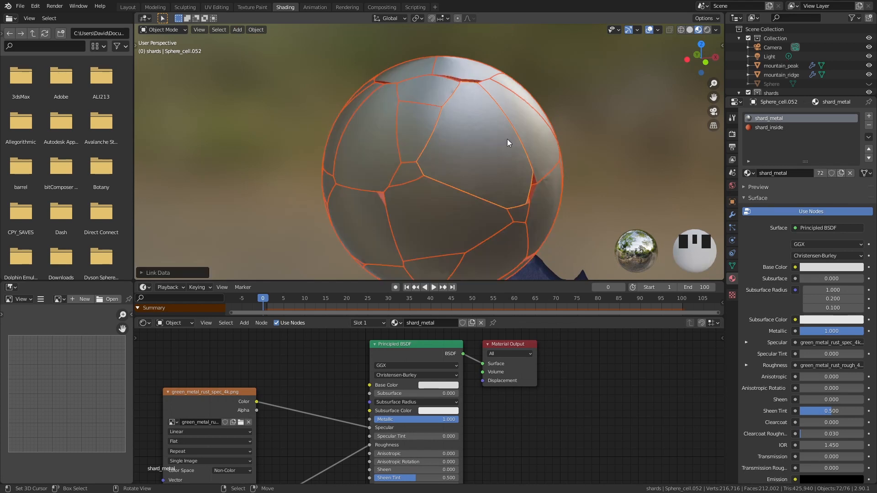
right_click(600, 119)
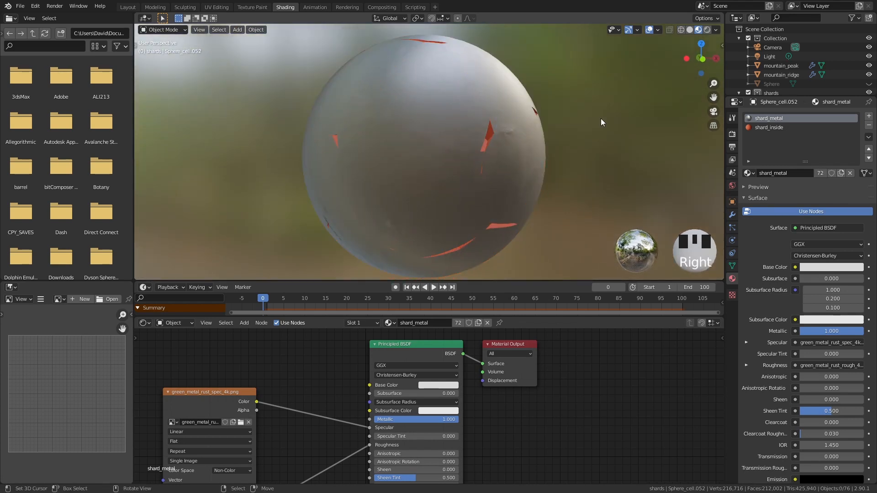
Step: Play the shattering animation to about frame 66 and examine the shards' metal and inside materials
click(434, 287)
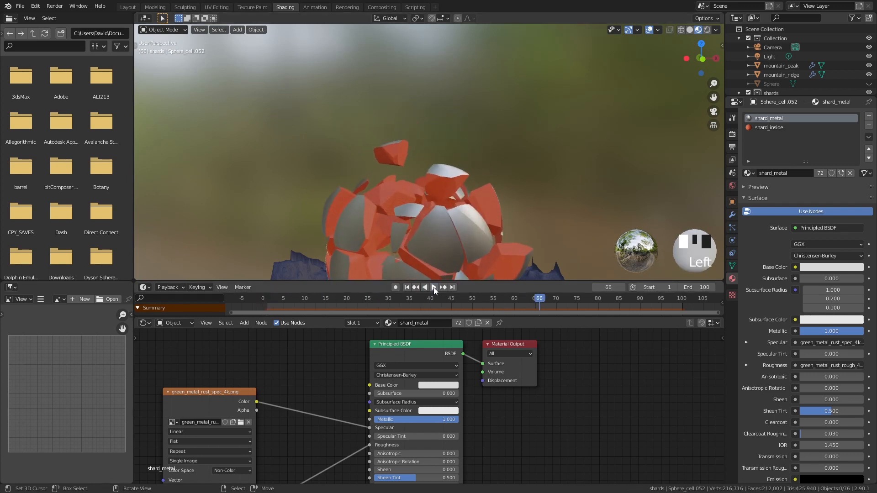
click(432, 287)
middle_drag(482, 213, 489, 147)
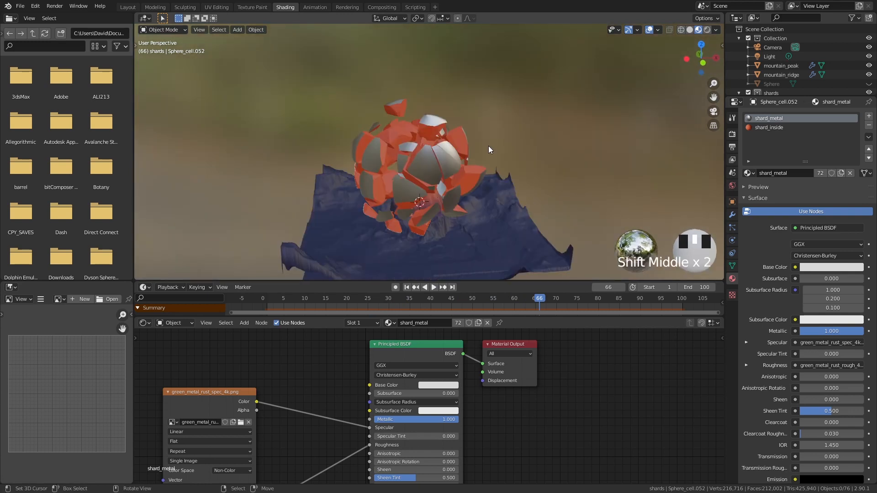
Step: Look through the camera, lock it to the view, and pull it back from the mountain
key(KP_Decimal)
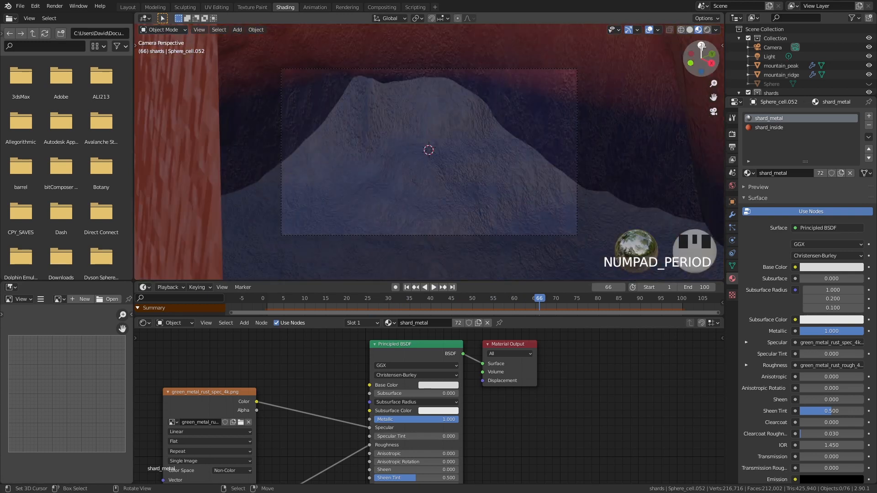
click(720, 45)
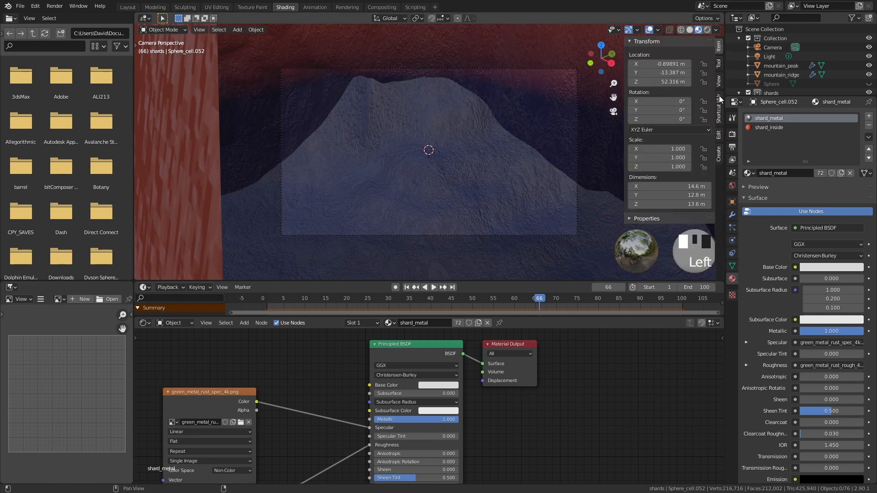
click(719, 82)
click(678, 154)
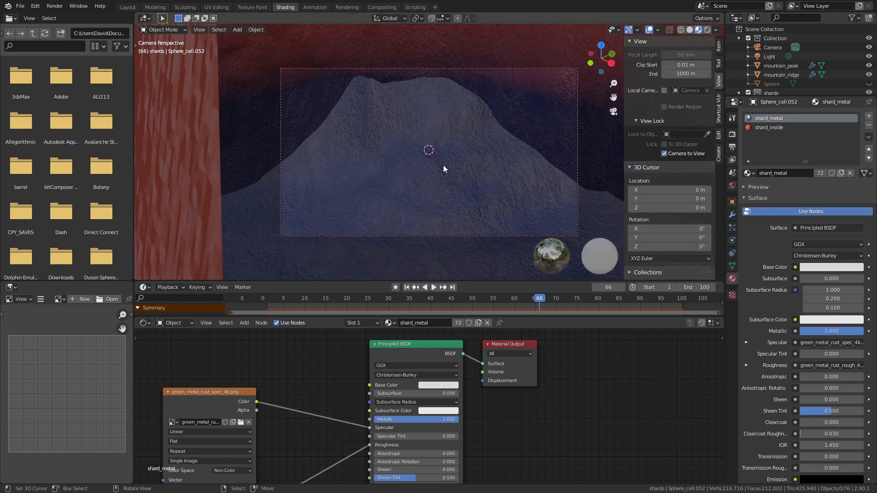
scroll(443, 160, up, 5)
scroll(448, 151, down, 8)
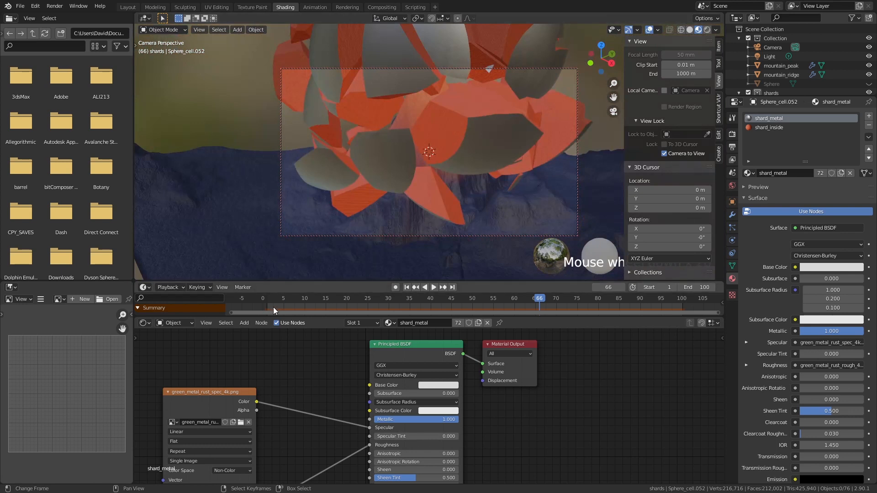
Step: Return to frame 0 and raise the camera's Clip End to 1365 m
click(265, 301)
key(space)
scroll(384, 190, up, 5)
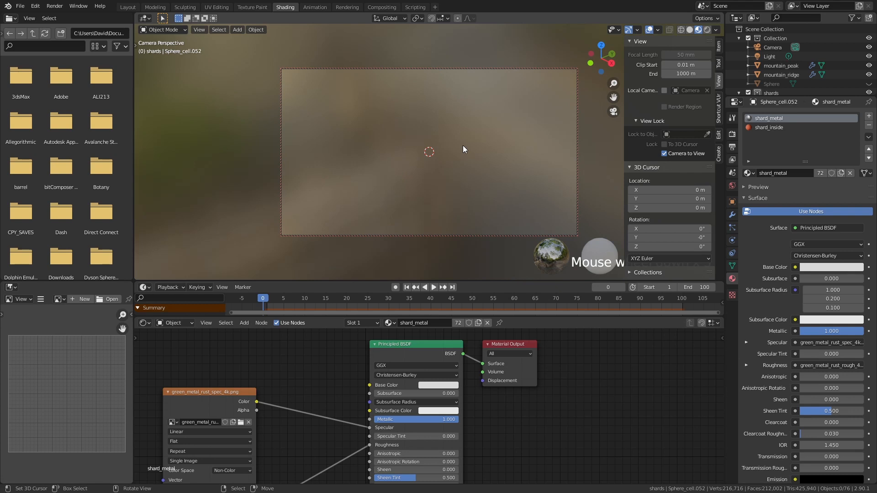
click(514, 69)
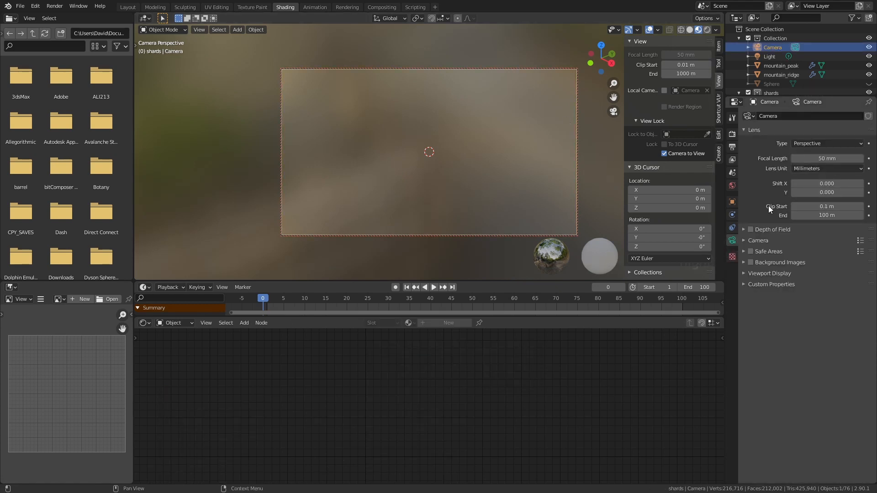
drag(838, 215, 865, 215)
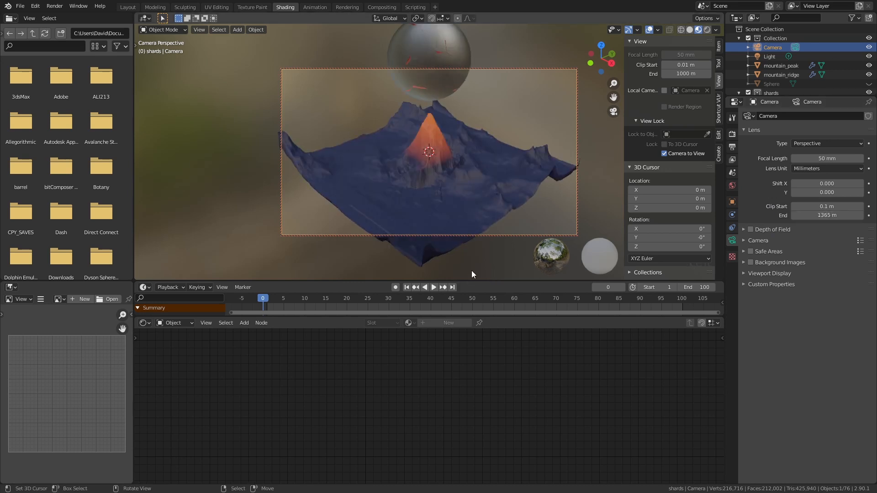
Step: Set the camera's focal length to 100 mm and frame the sphere above the mountain peak from a low front angle
click(831, 158)
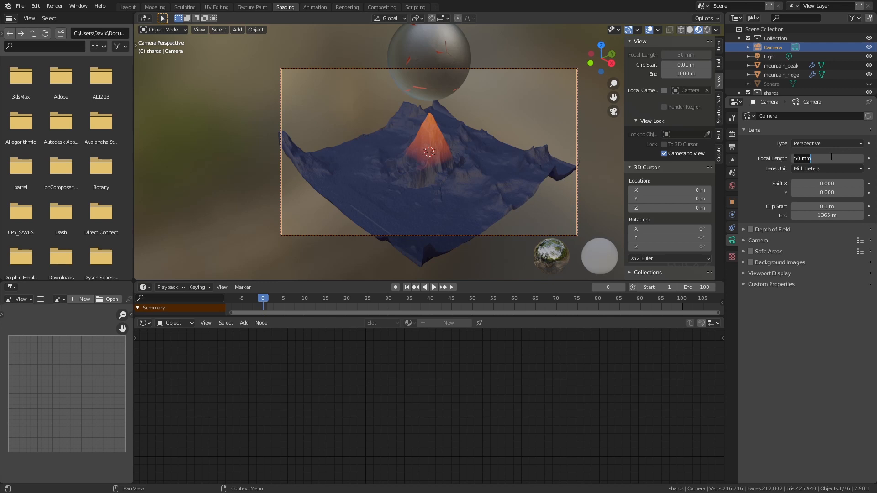
text(100)
key(Return)
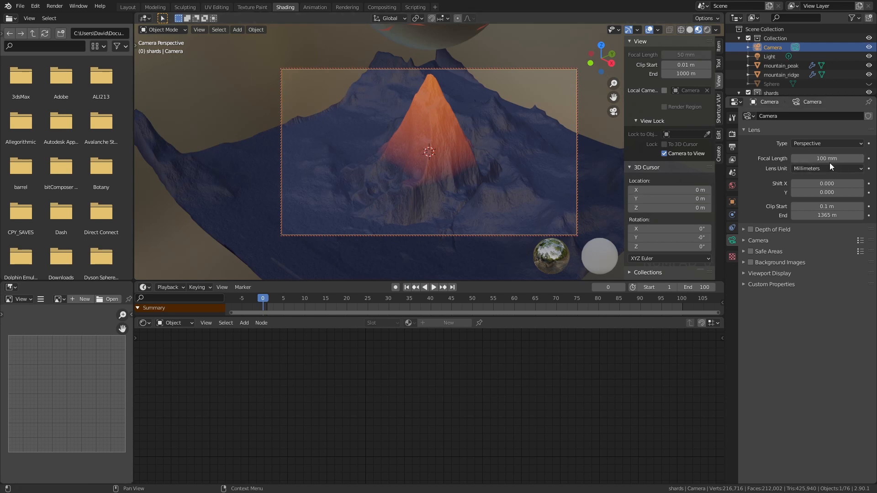
middle_drag(467, 197, 541, 182)
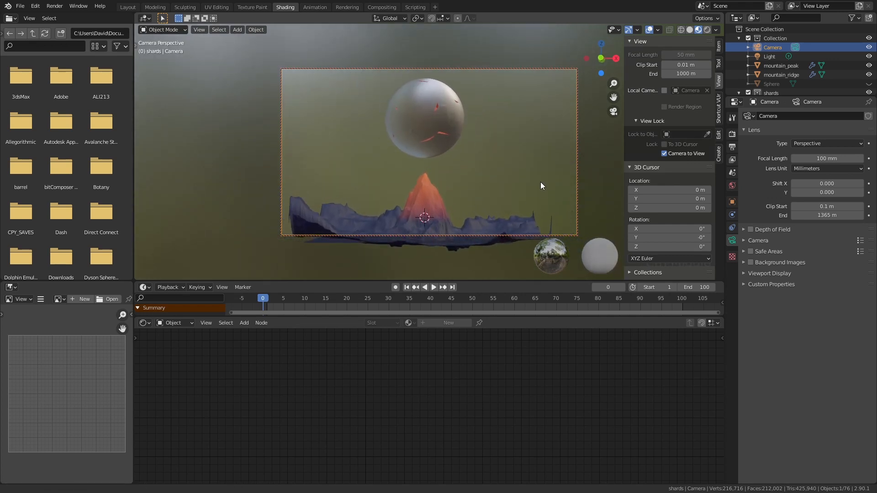
Step: Scale up the mountain_ridge object until it extends past both sides of the camera frame
click(450, 242)
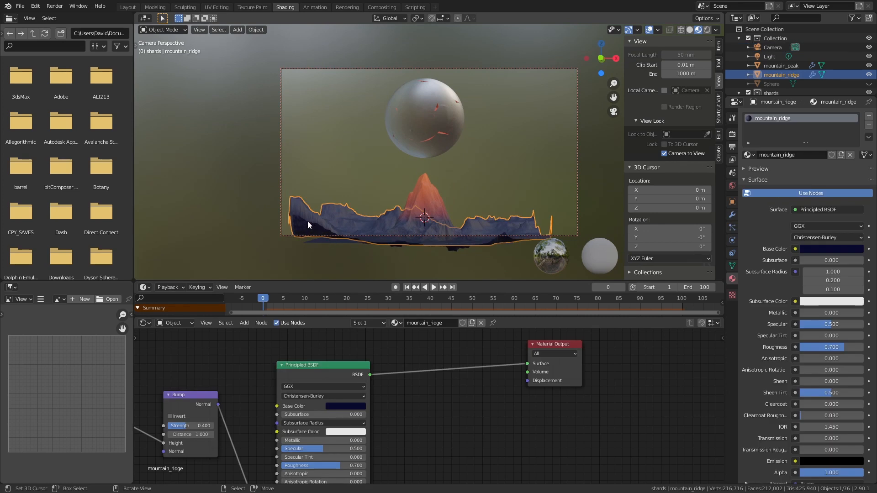
key(s)
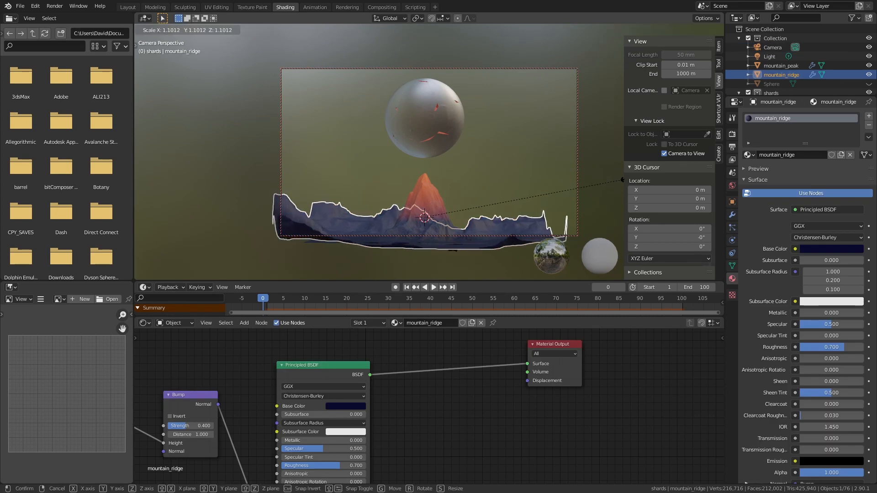
click(668, 173)
Step: Tilt the mountain_ridge slightly about the global X axis and move it down a little
key(r)
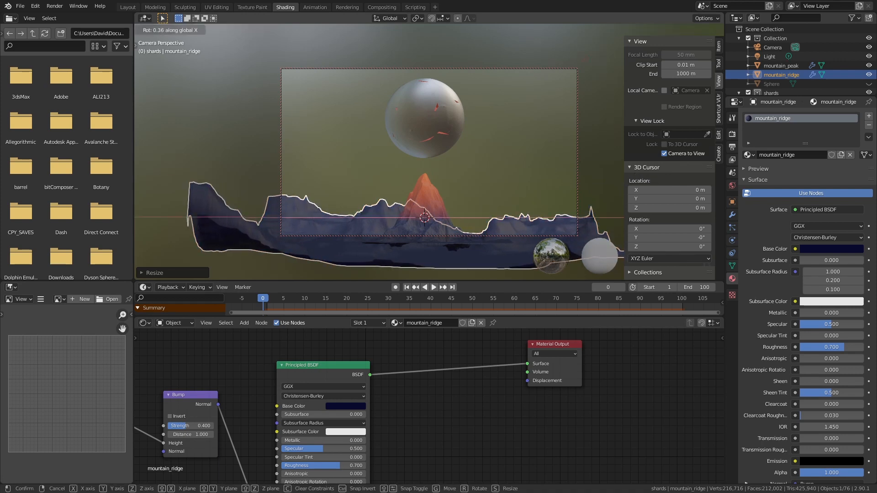
click(633, 158)
key(g)
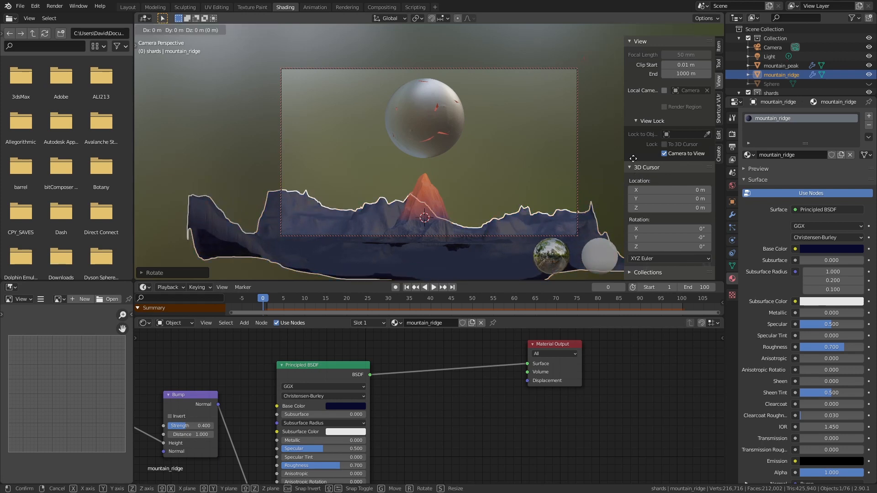
click(593, 229)
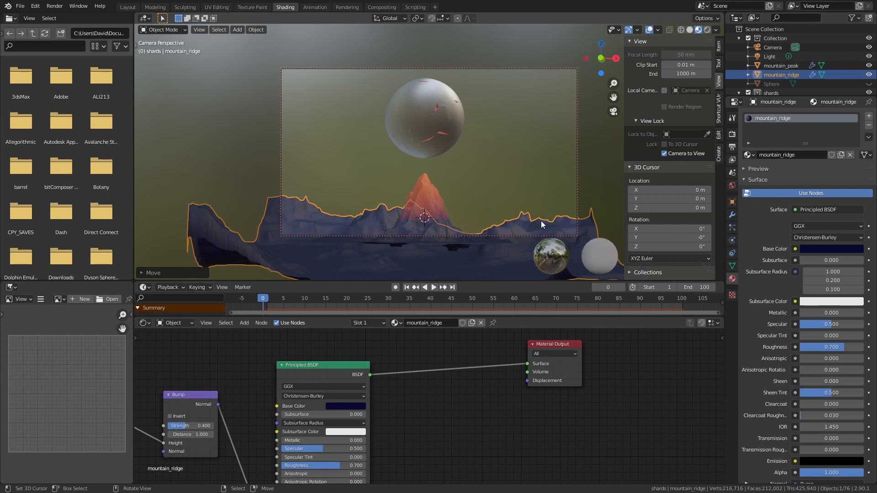
click(425, 223)
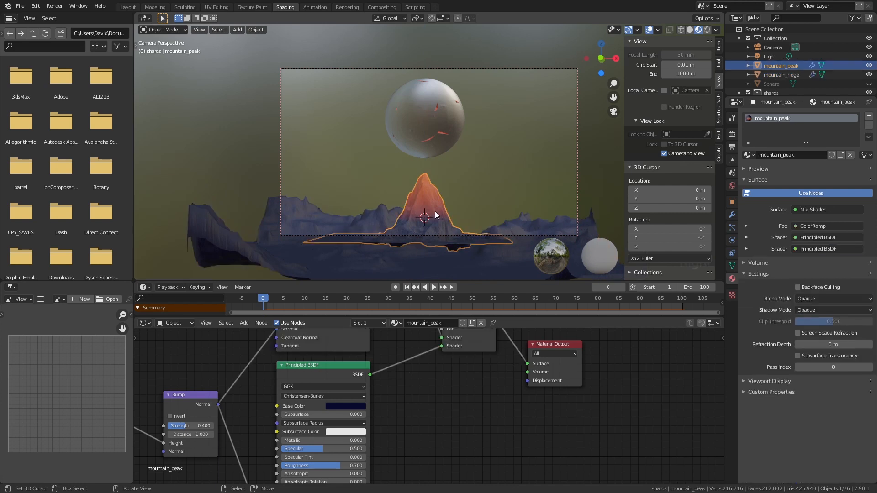
click(497, 186)
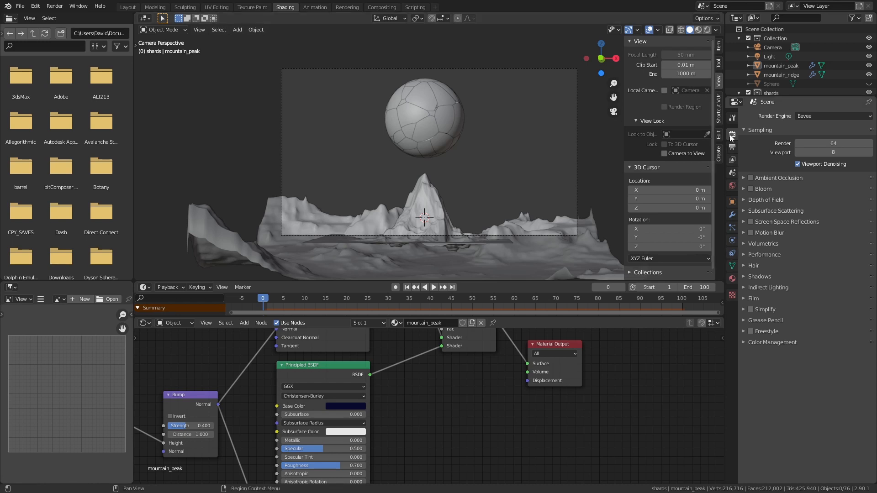
Step: Set the render engine to Cycles and the render device to GPU Compute
click(801, 117)
click(808, 149)
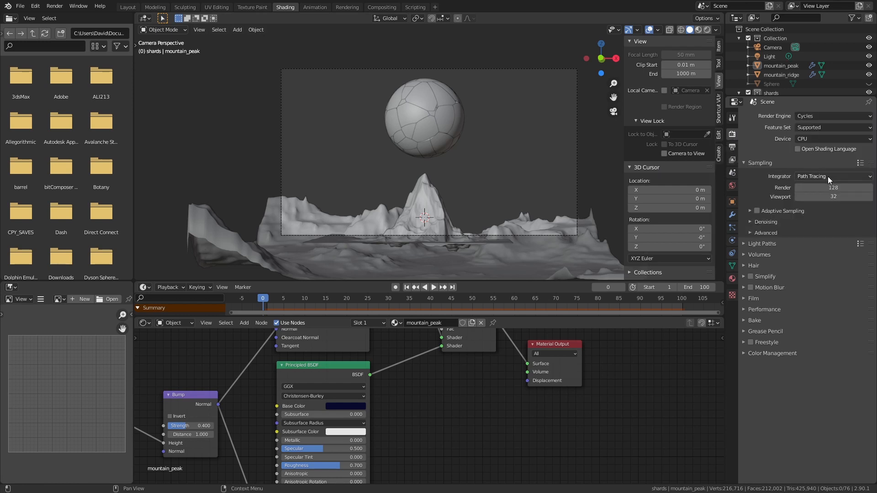
click(811, 139)
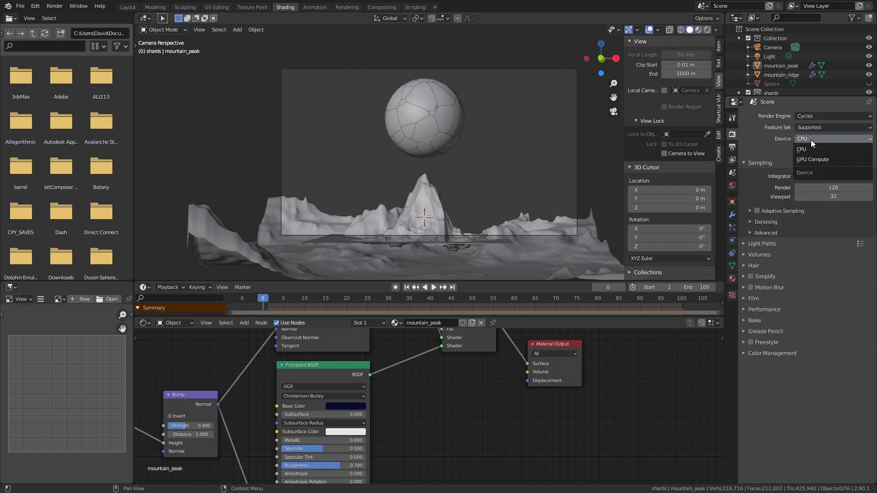
click(814, 162)
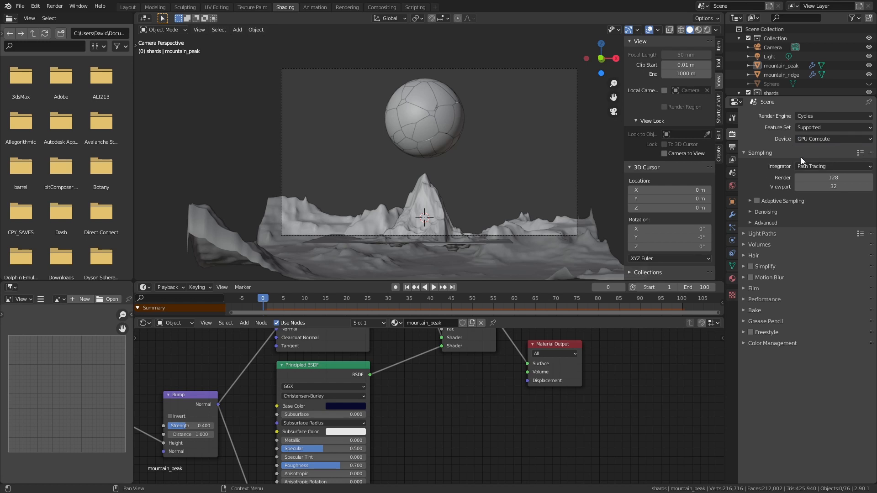
Step: Set the render tiles to 256 px in X and Y and the viewport samples to 16
click(763, 299)
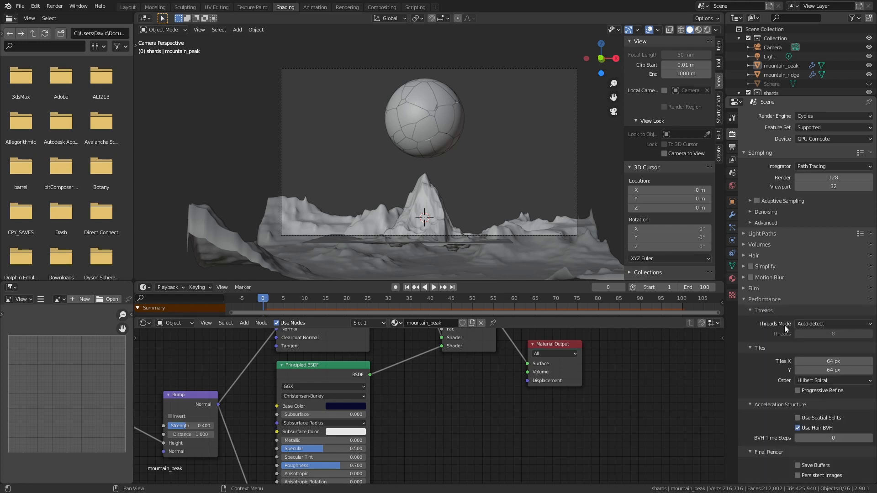
click(819, 360)
text(256)
click(835, 369)
text(256)
key(Return)
click(828, 187)
text(16)
key(Return)
Step: Show the World shader nodes and preview the scene in rendered shading with the render region limited to the camera frame
click(167, 322)
click(179, 341)
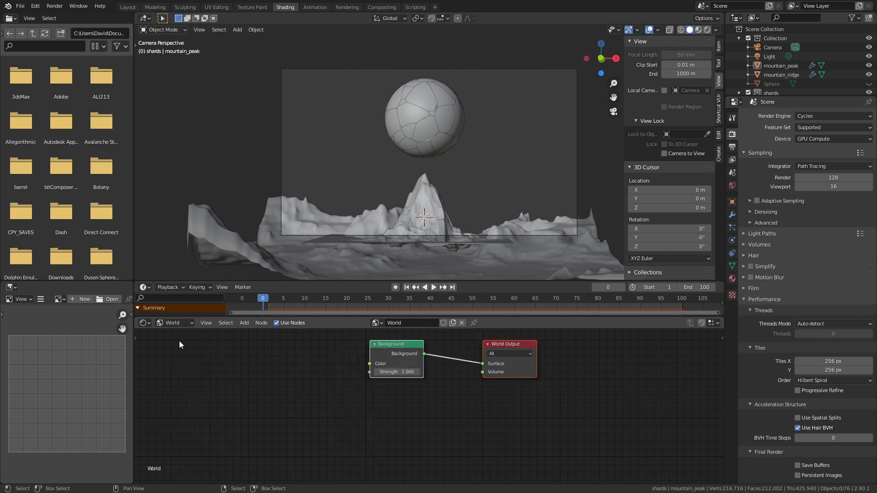
click(708, 30)
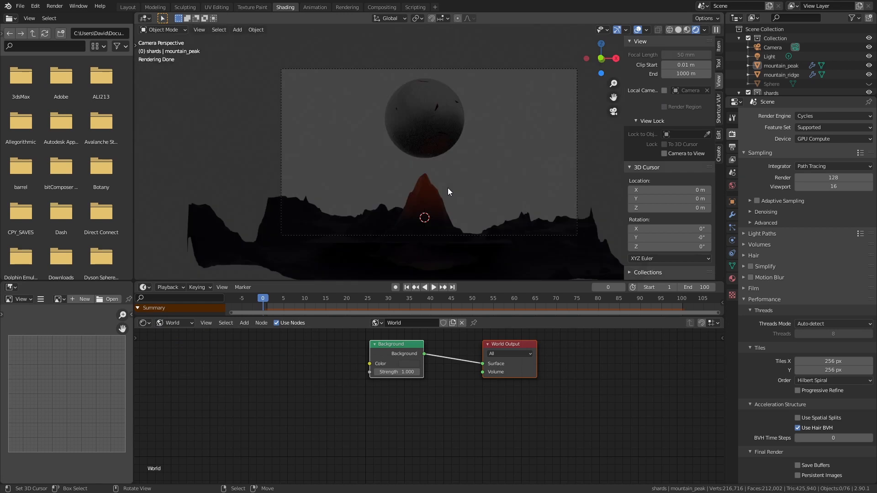
key(ctrl+b)
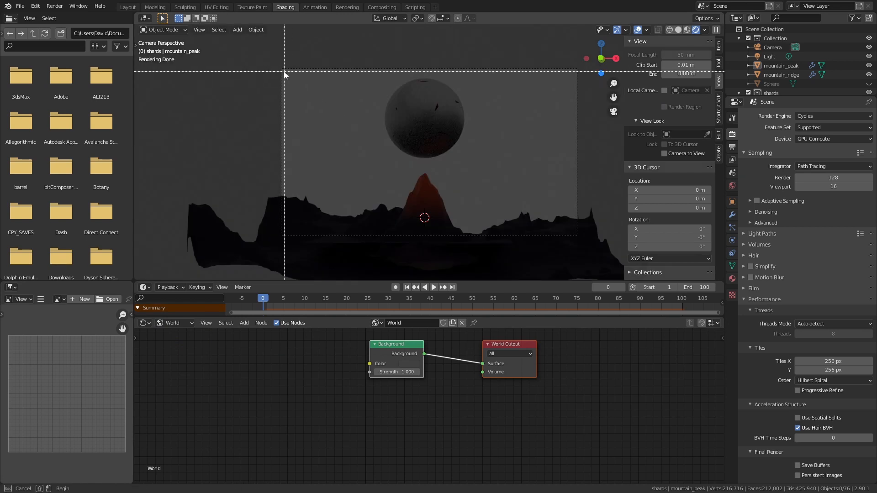
drag(283, 71, 576, 232)
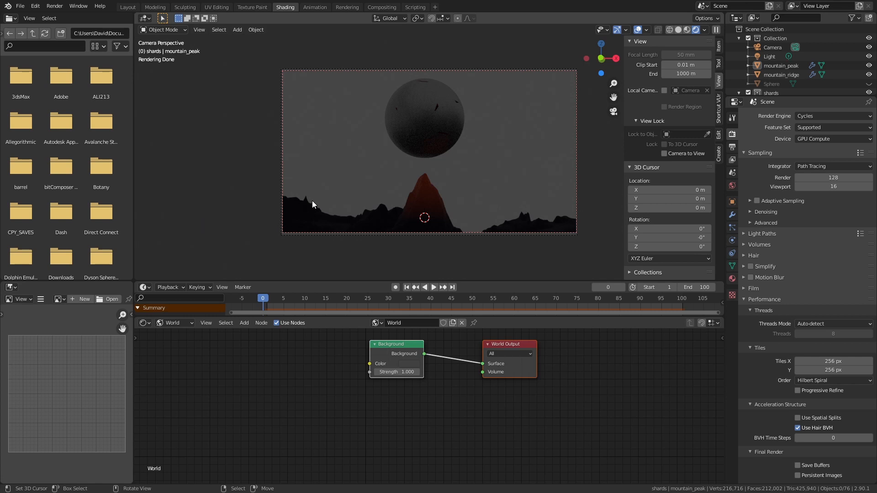
click(718, 108)
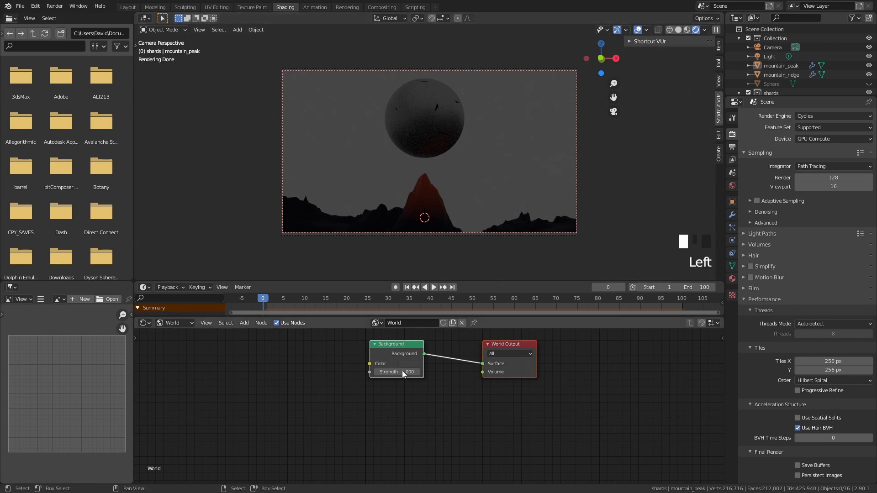
Step: Add an Environment Texture to the world, connect it to the Background color, and load cloud_layers_4k.hdr from the hdri folder
middle_drag(342, 377, 425, 388)
key(shift+a)
click(376, 366)
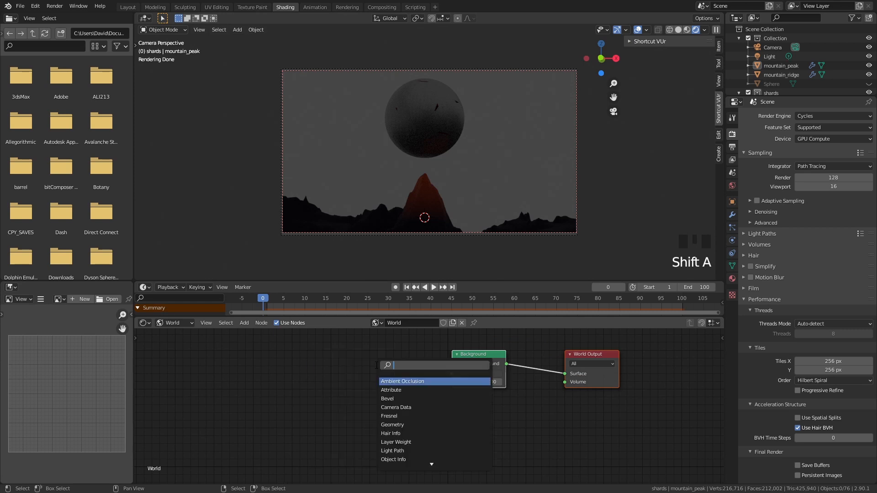
text(env)
click(438, 381)
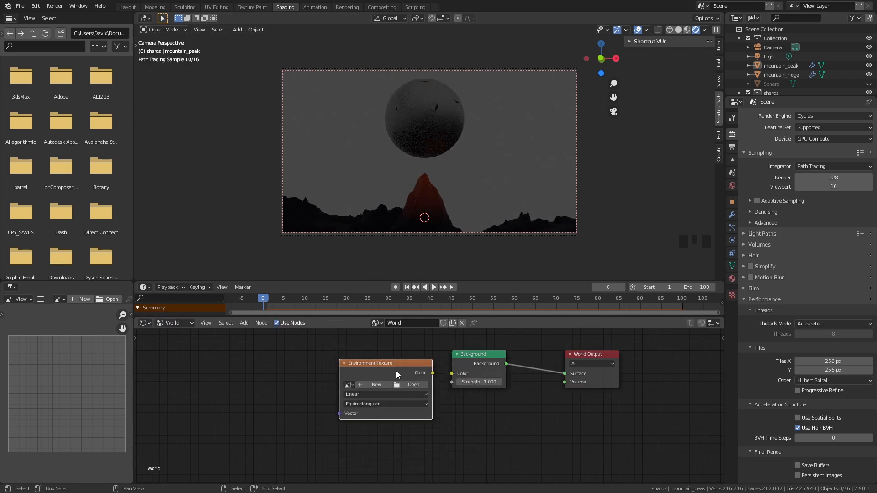
click(401, 373)
drag(417, 373, 450, 375)
click(405, 386)
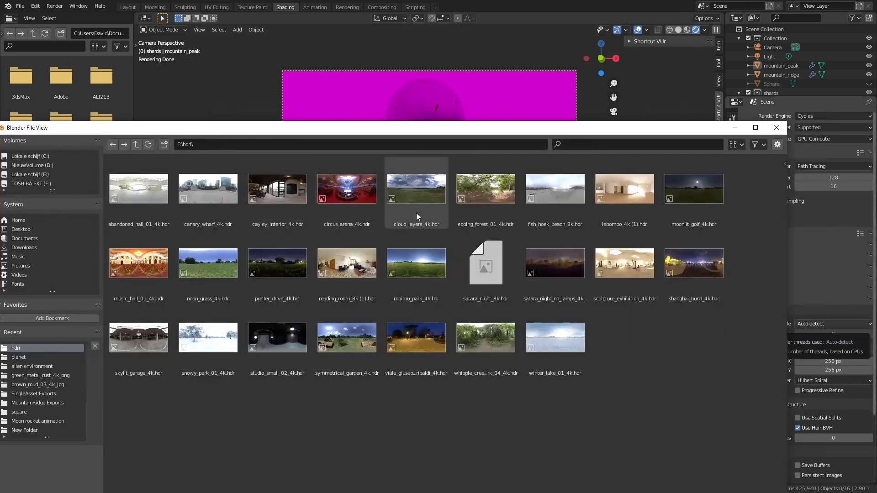
double_click(422, 190)
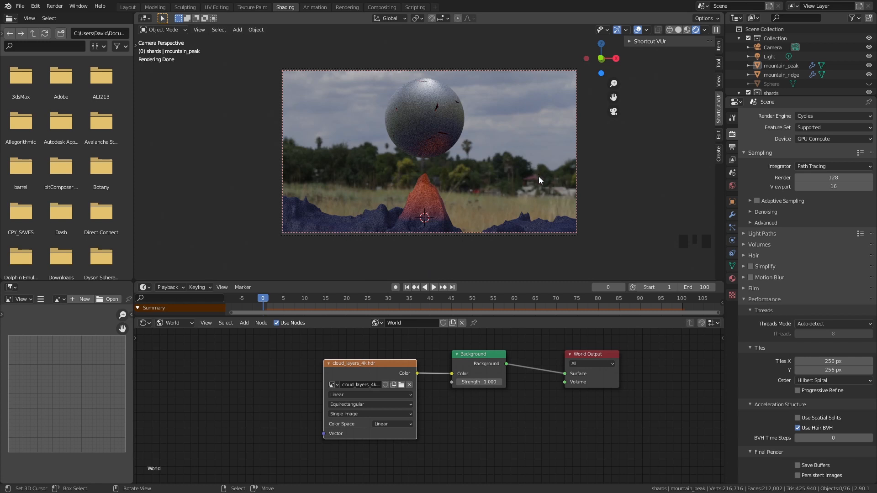
Step: Add a Texture Coordinate node in front of the environment texture in the World node tree
middle_drag(227, 377, 283, 398)
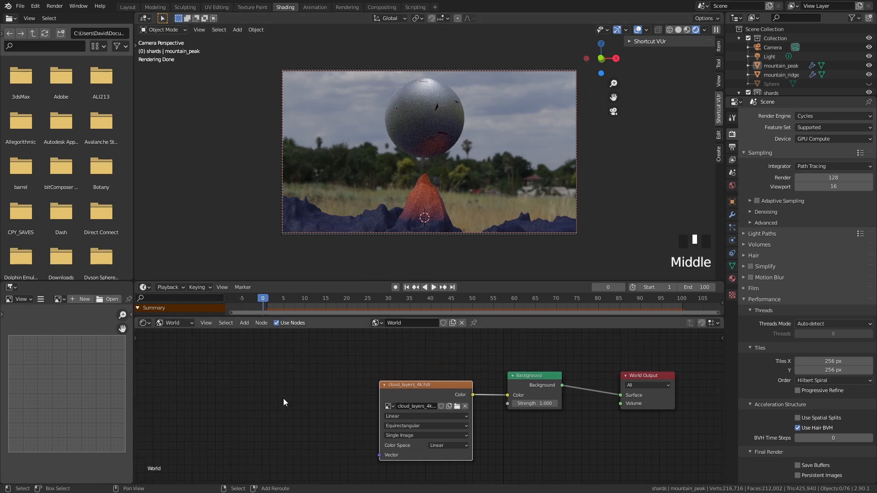
key(shift+a)
click(284, 391)
text(tex co)
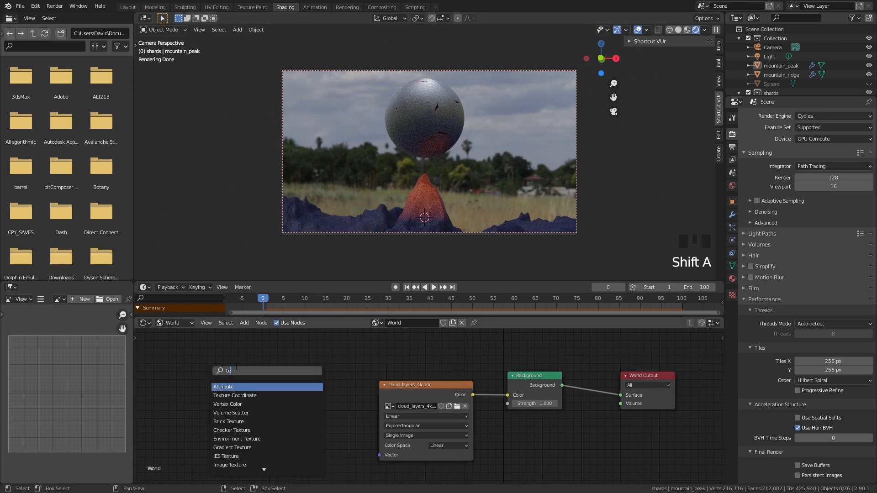
key(Return)
click(264, 369)
Step: Add a Mapping node and link the Generated coordinates through it to the environment texture's Vector
key(shift+a)
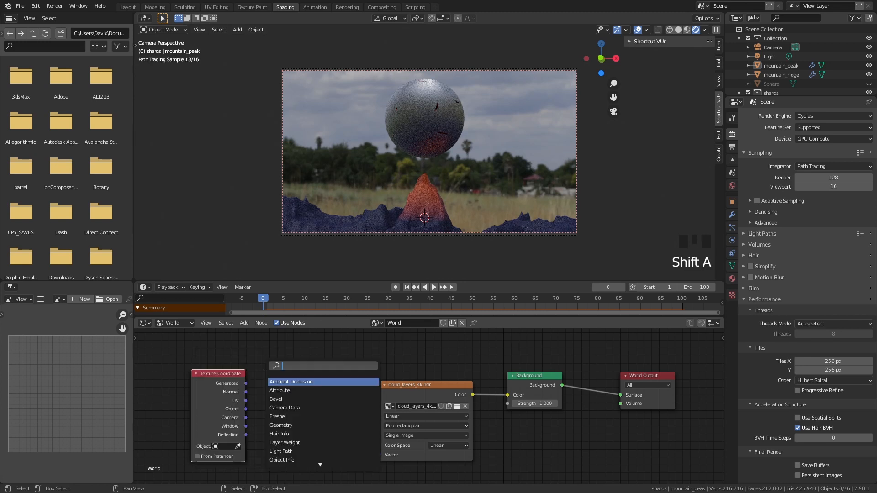
text(mappo)
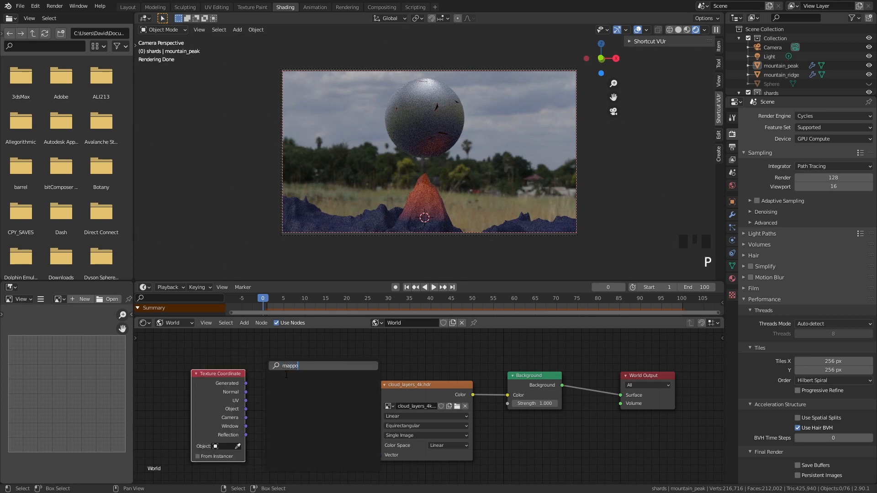
key(BackSpace)
key(Return)
click(297, 384)
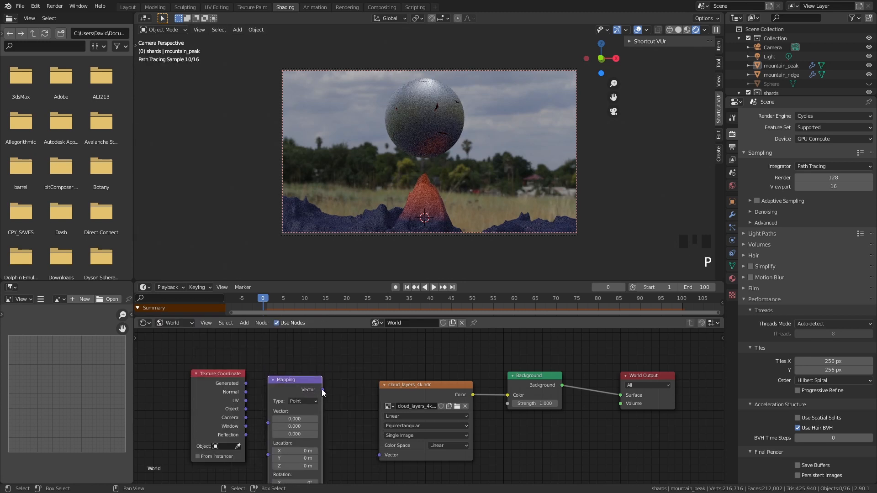
drag(323, 389, 380, 454)
drag(246, 383, 270, 422)
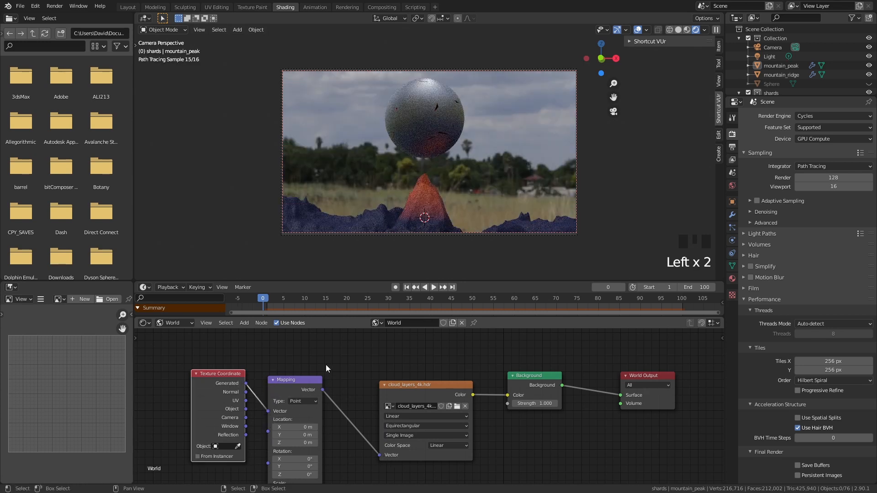
Step: Shift the environment sky by setting the Mapping node's Z location to 0.15 m
middle_drag(329, 429, 341, 403)
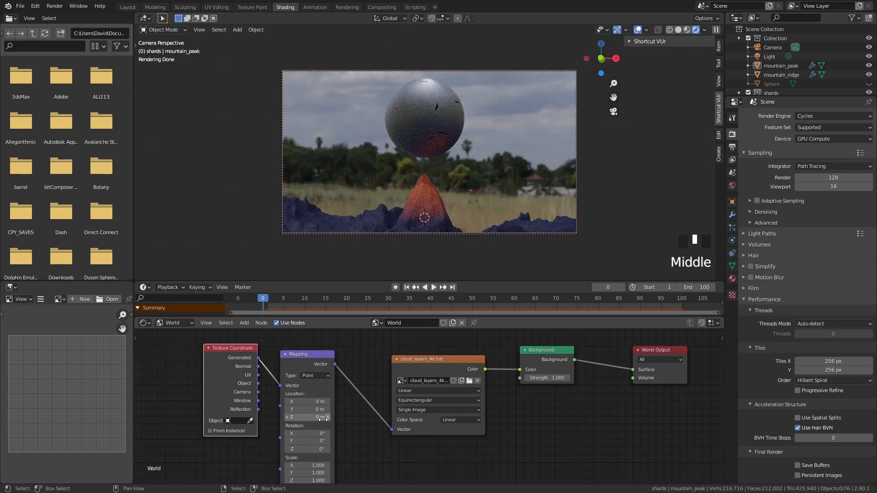
click(328, 417)
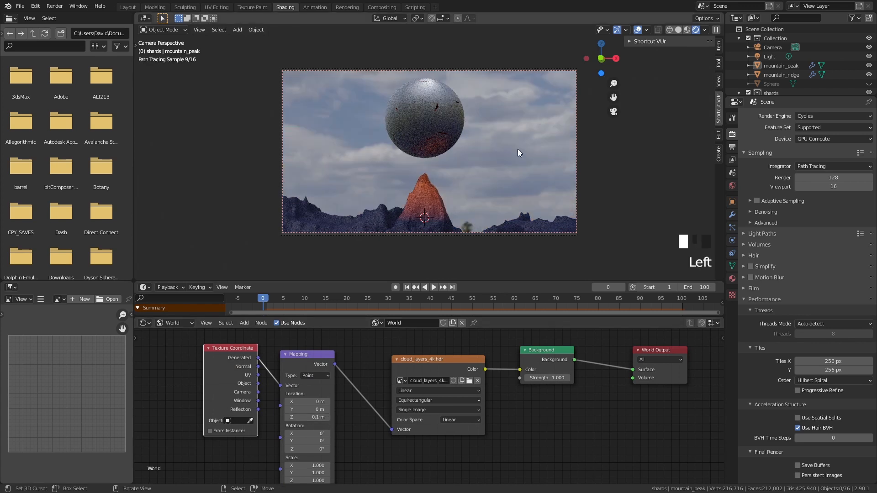
drag(306, 418, 310, 416)
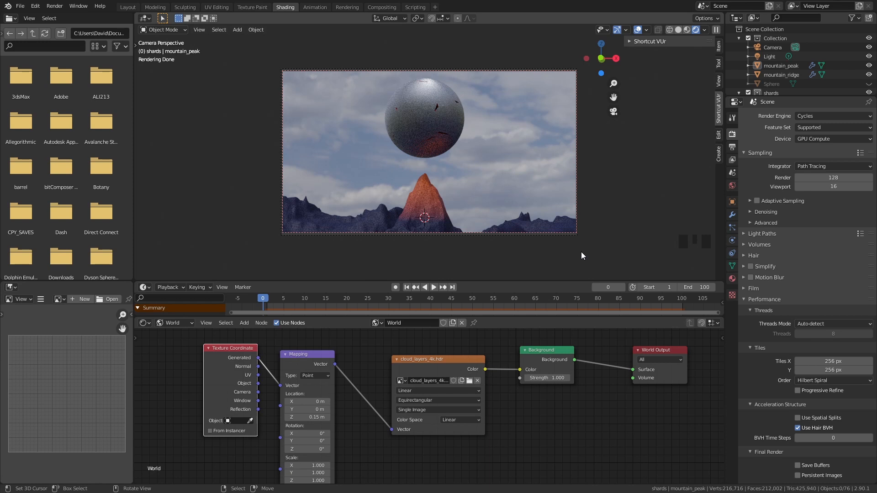
Step: Add a second Mapping node above the existing nodes and feed it the Generated texture coordinates
middle_drag(266, 383, 244, 445)
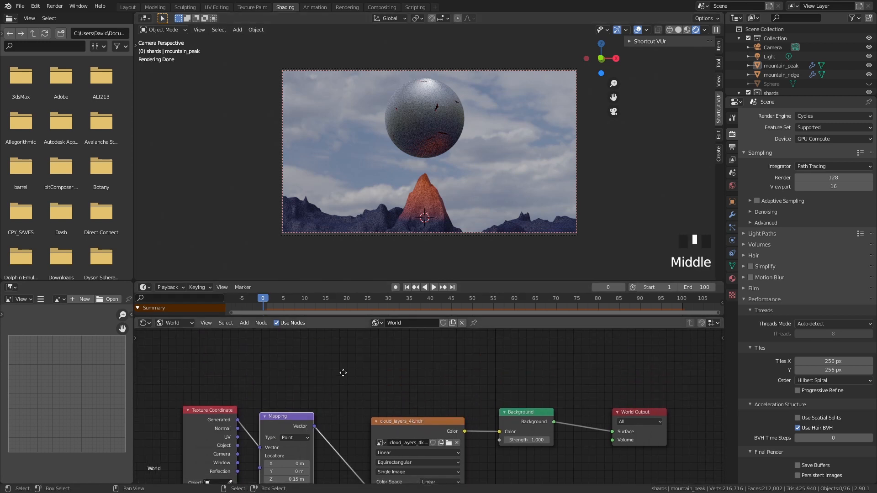
middle_drag(358, 355, 360, 368)
key(shift+a)
click(359, 366)
text(mapp)
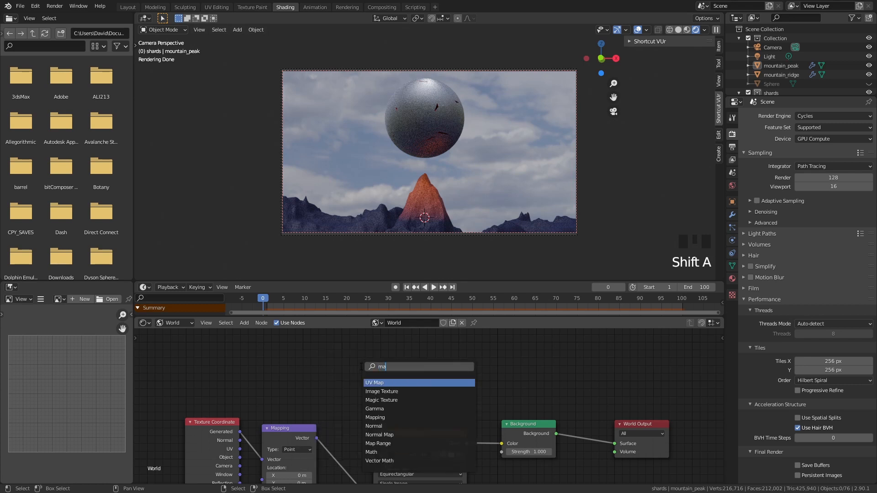
click(375, 383)
click(280, 414)
middle_drag(278, 431, 278, 443)
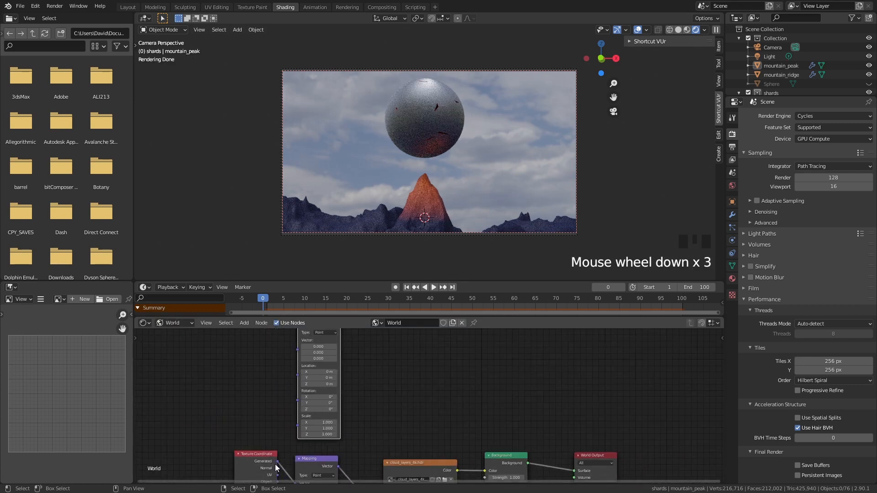
drag(277, 462, 298, 350)
Step: Add a Gradient Texture driven by the second Mapping node and connect its Color output to the Background color
middle_click(376, 345)
middle_drag(376, 345, 362, 359)
key(shift+a)
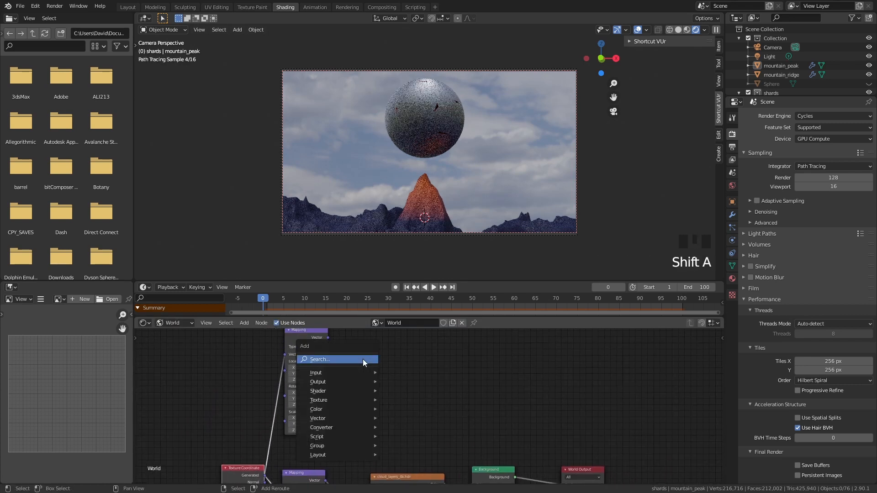
text(grad)
click(387, 375)
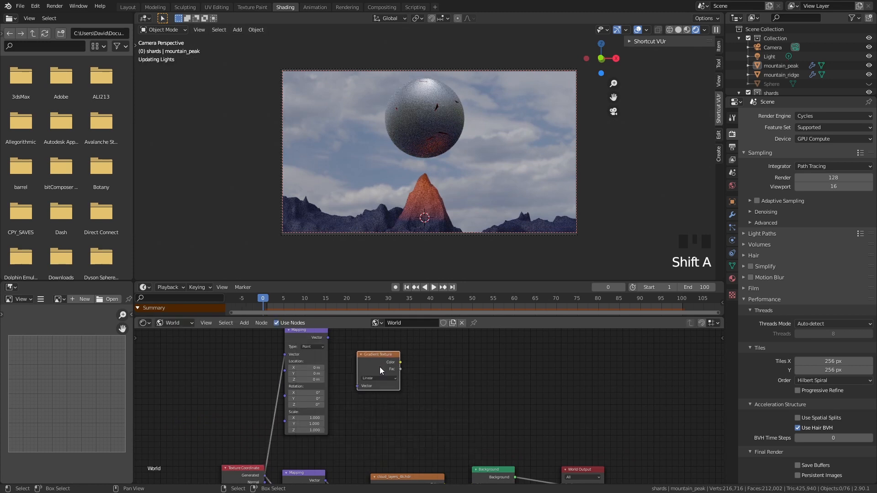
click(378, 370)
drag(328, 337, 357, 386)
middle_drag(357, 386, 351, 361)
scroll(355, 360, down, 1)
drag(360, 359, 427, 477)
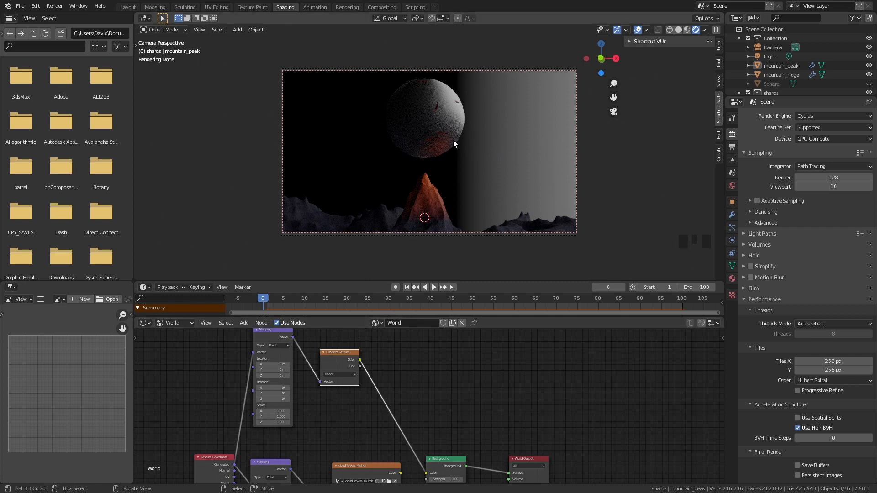
Step: Insert a ColorRamp between the Gradient Texture and the Background node
key(shift+a)
text(c)
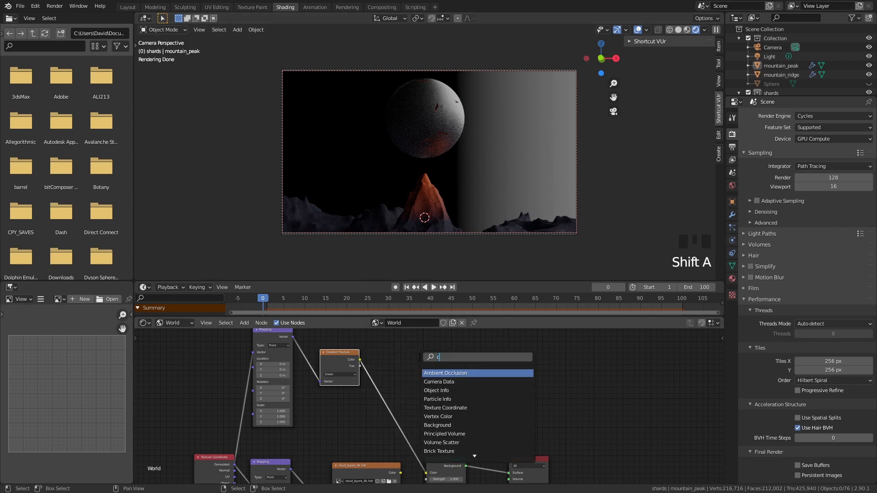
text(olo)
click(432, 382)
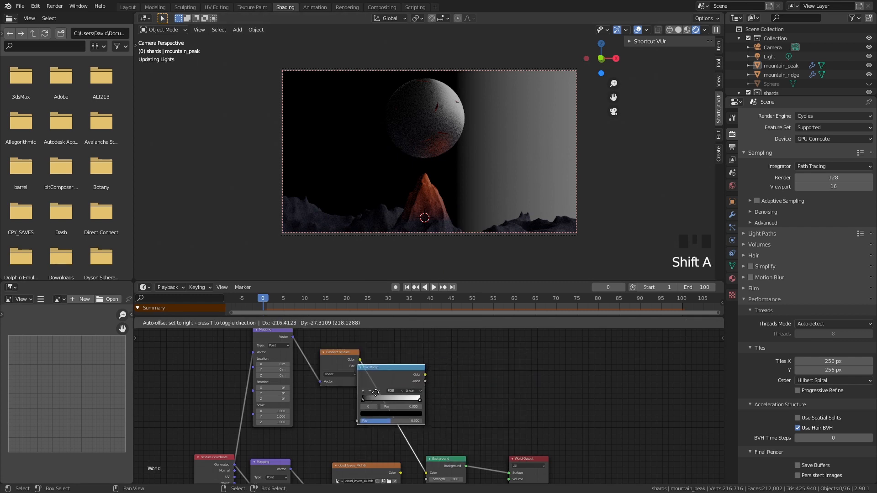
click(373, 389)
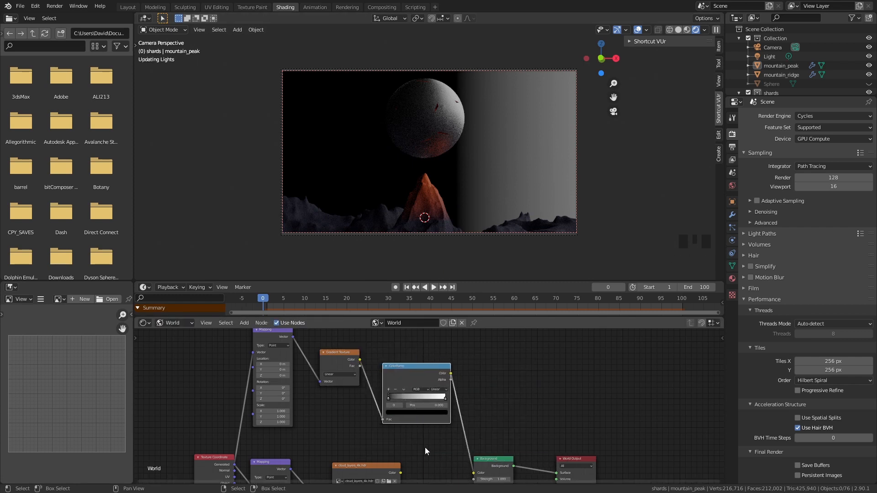
Step: Change the ColorRamp's black first stop to a pale pink
click(388, 396)
click(394, 405)
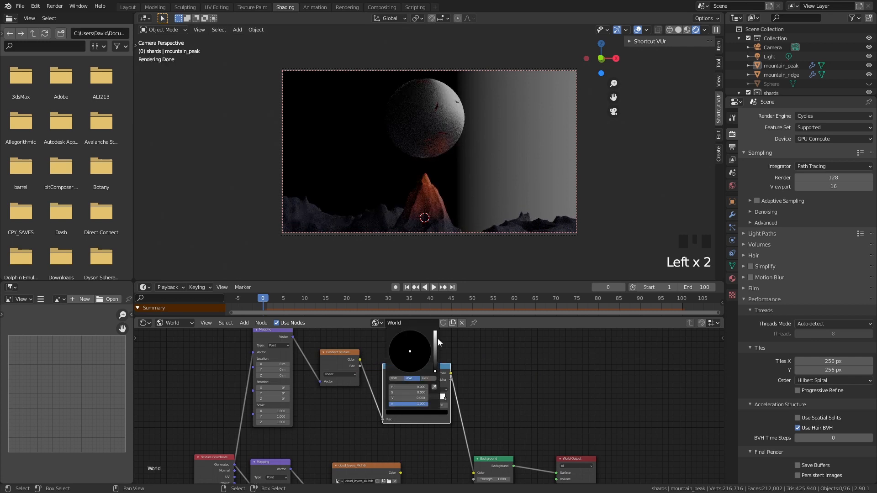
click(436, 339)
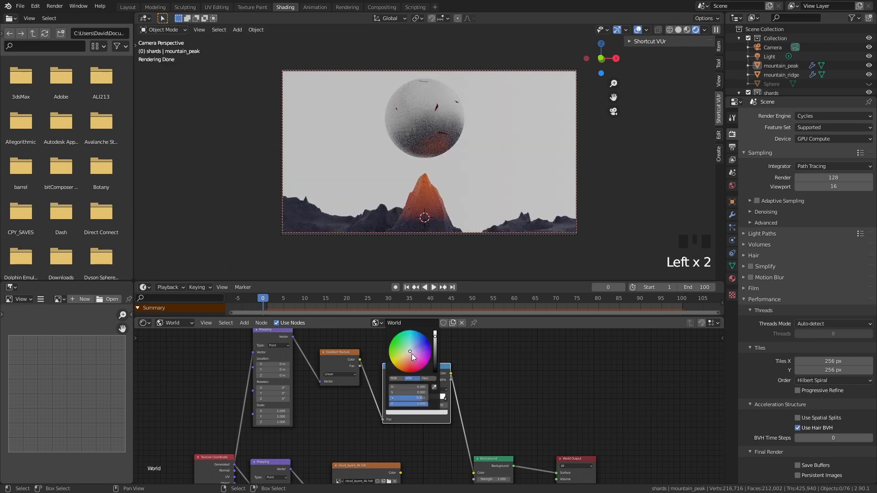
click(411, 354)
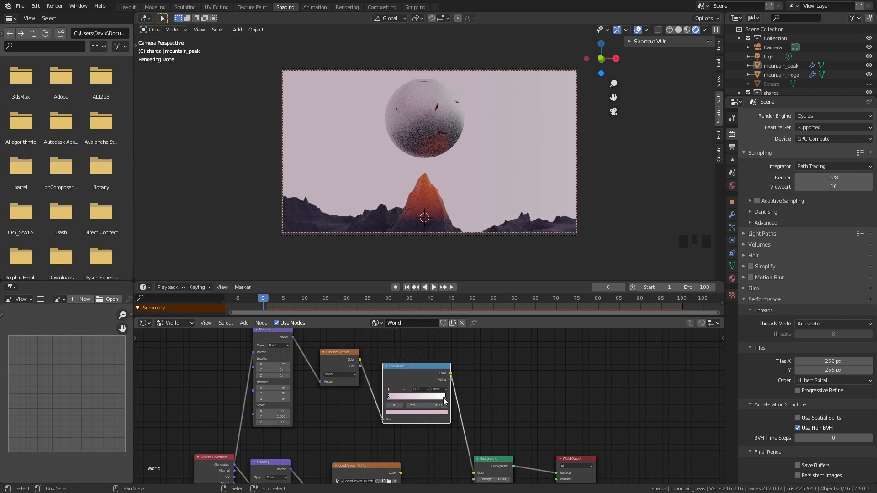
Step: Change the ColorRamp's white end stop to pale blue and move both stops inward, placing the blue one at 0.664
click(444, 398)
click(444, 413)
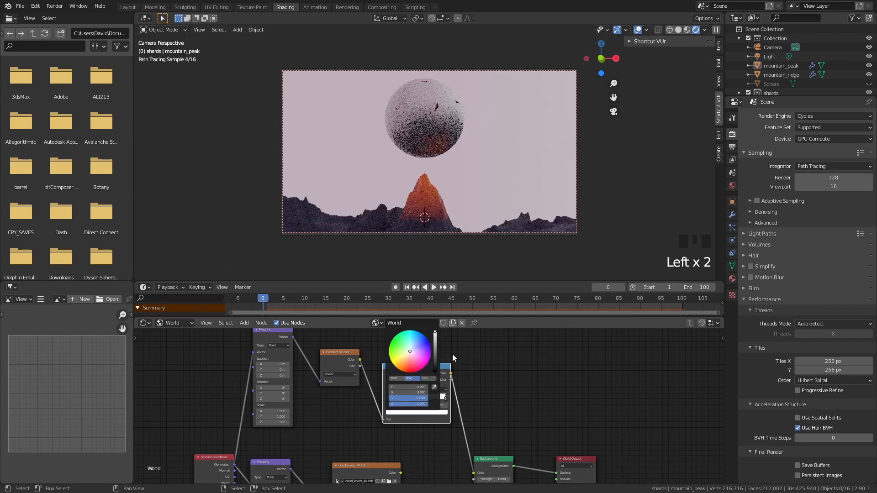
click(412, 348)
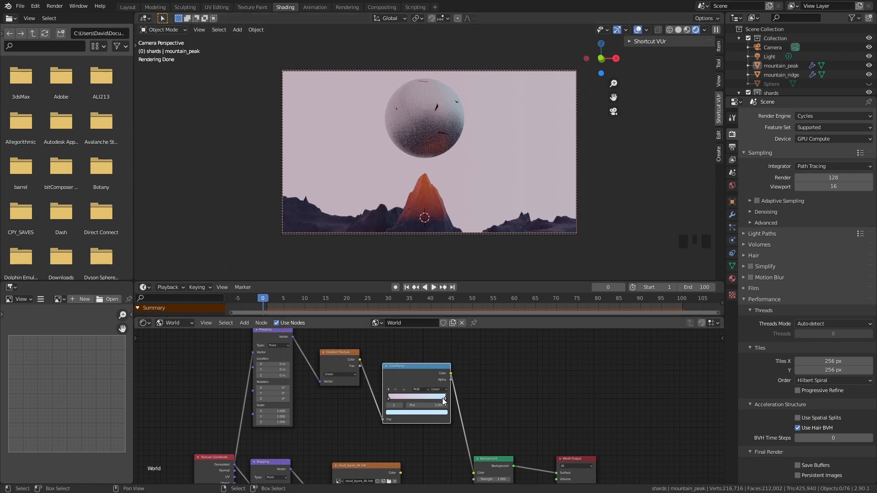
drag(446, 397, 426, 399)
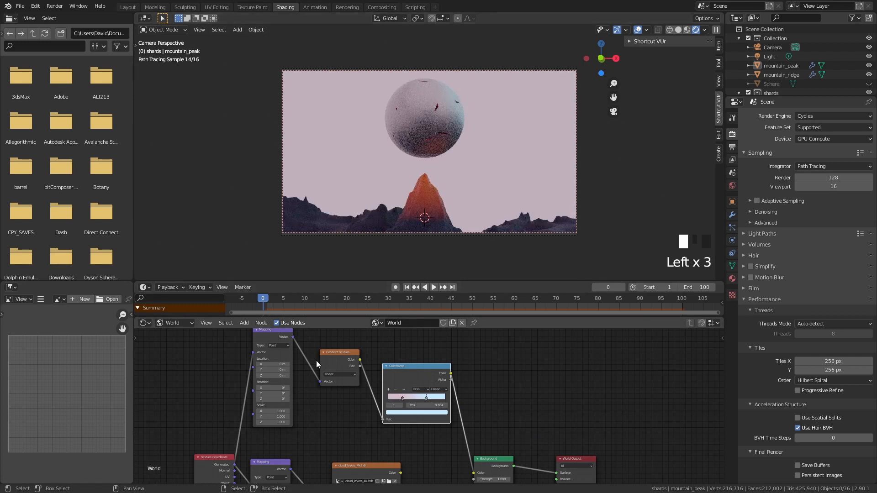
Step: Set the Z rotation of the gradient's Mapping node to about -27.6°
middle_drag(288, 344, 280, 411)
scroll(311, 362, up, 5)
click(259, 424)
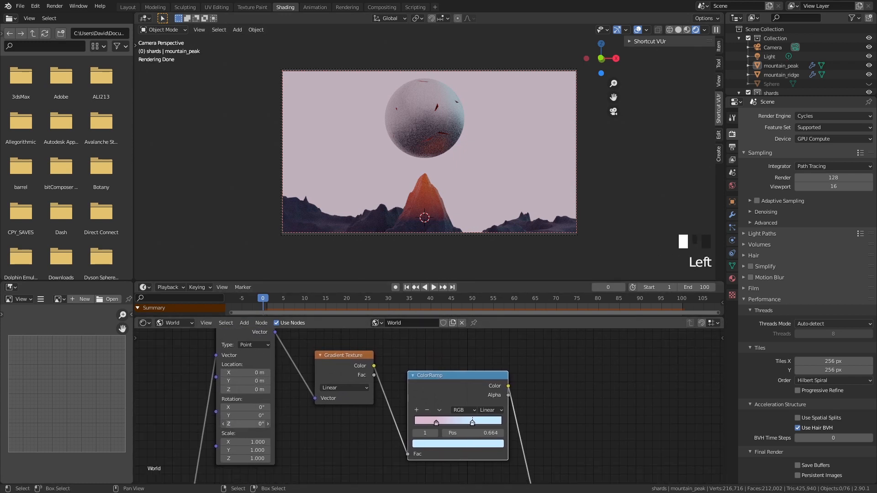
drag(260, 421, 255, 423)
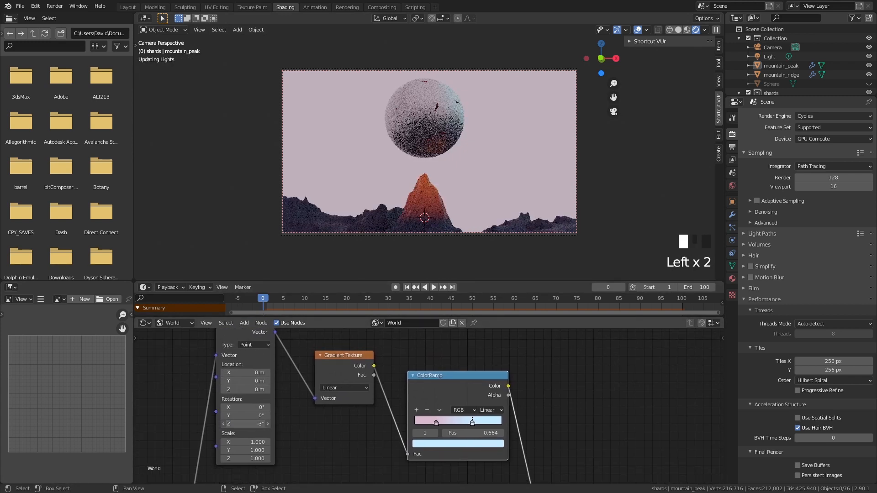
click(256, 423)
drag(255, 422, 258, 422)
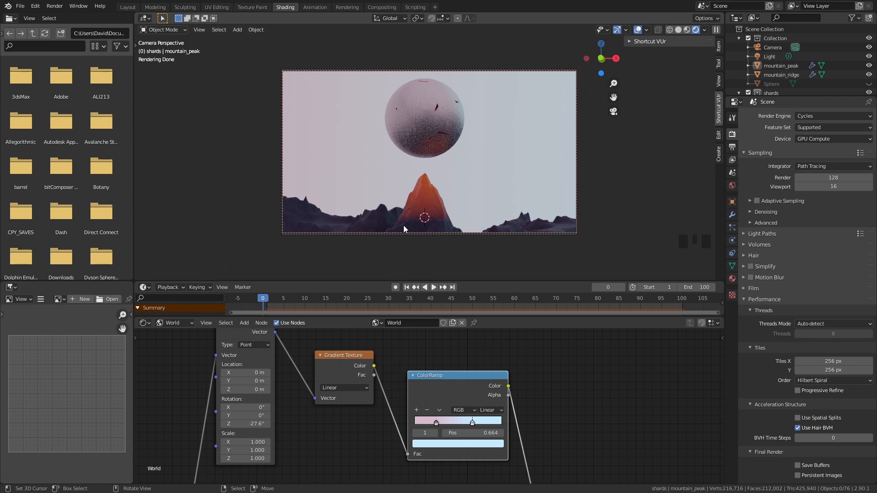
Step: Set the Y rotation of the gradient's Mapping node to 90°
click(231, 415)
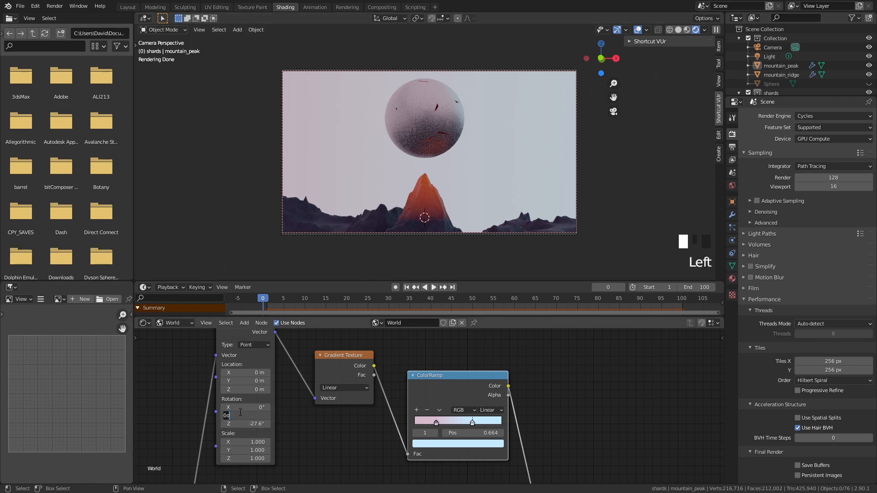
text(90)
key(Return)
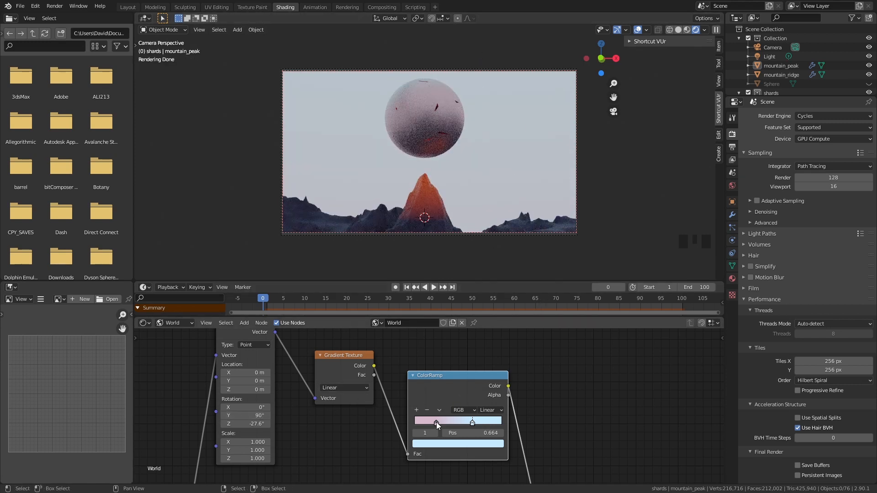
Step: Bring the ColorRamp's two stops close together near the middle, with the pink stop at 0.491 and the blue one just beyond it
middle_drag(519, 423, 484, 391)
scroll(484, 391, down, 3)
scroll(417, 400, up, 4)
click(464, 390)
mouse_move(455, 390)
mouse_down()
mouse_move(464, 390)
mouse_move(442, 384)
mouse_up()
click(458, 388)
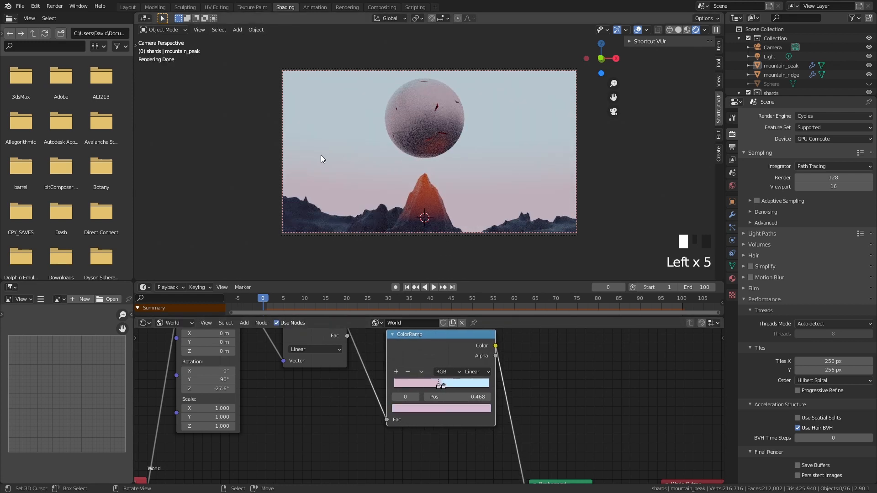
mouse_move(438, 387)
mouse_down()
mouse_move(451, 390)
mouse_move(441, 387)
mouse_up()
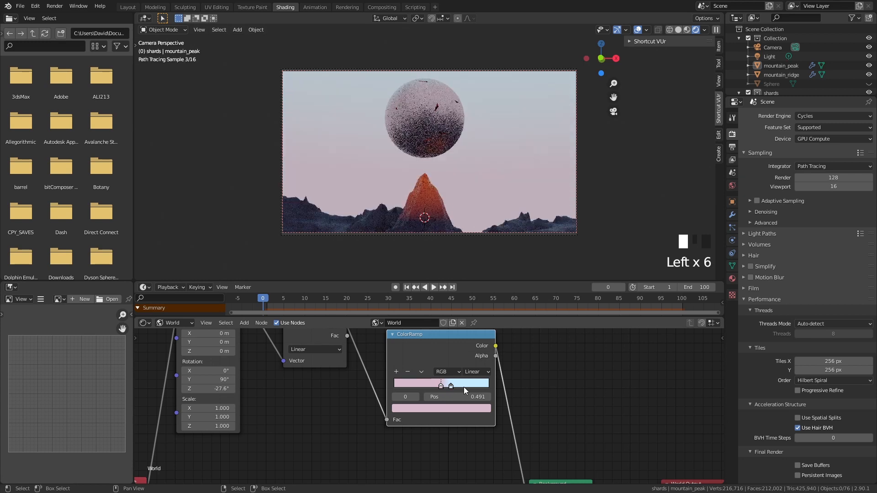
Step: Insert a MixRGB node between the ColorRamp and the Background, and connect the cloud HDRI's Color output to Color2
scroll(552, 400, down, 2)
middle_drag(551, 400, 526, 393)
scroll(548, 363, down, 2)
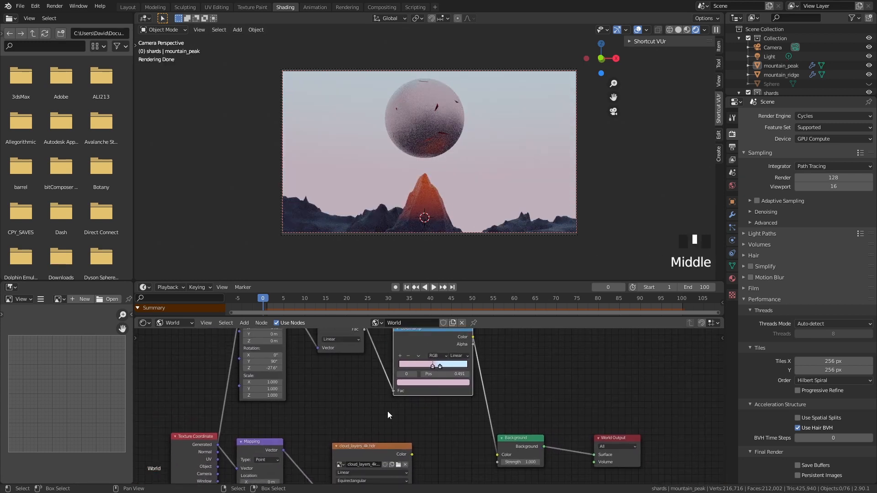
click(372, 450)
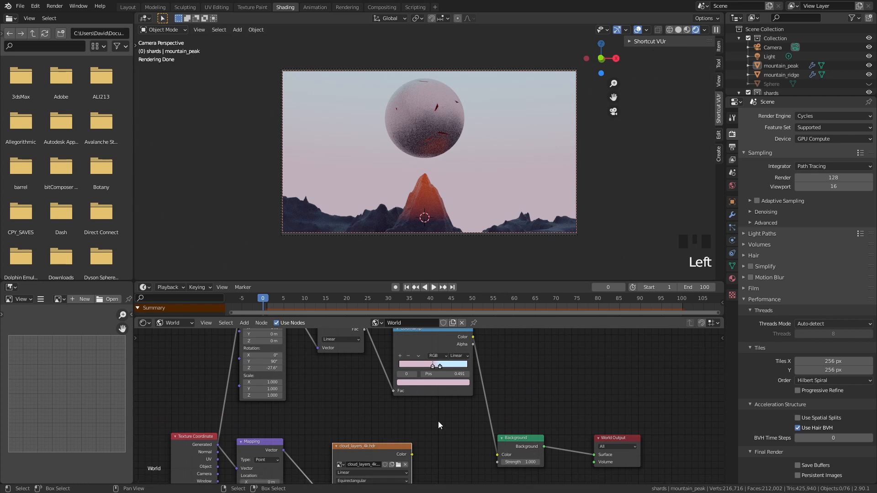
key(shift+a)
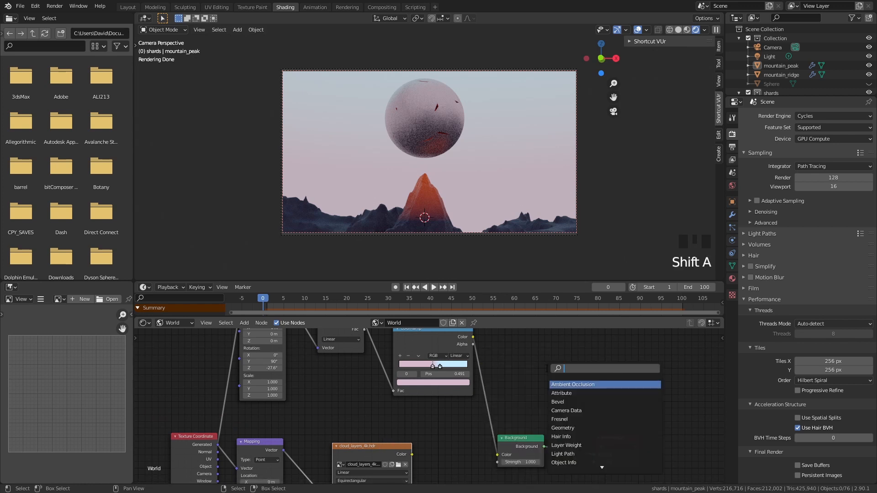
text(mix)
key(Return)
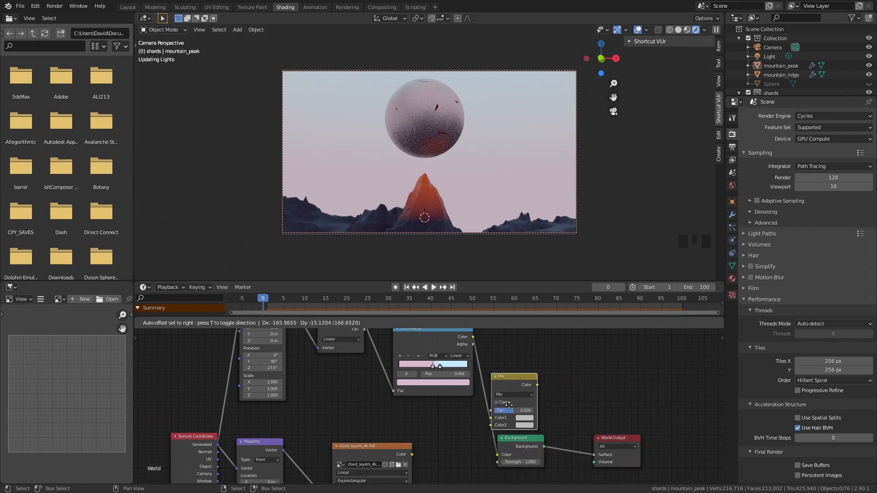
click(517, 408)
middle_drag(477, 407, 472, 363)
drag(396, 432, 485, 404)
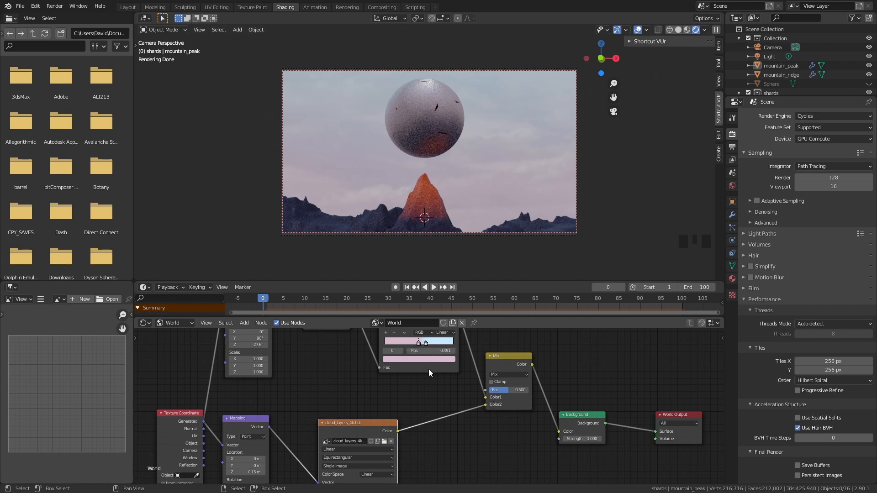
Step: Leave the camera view, select the light and move it above the terrain, beside the mountain peak and sphere
click(718, 81)
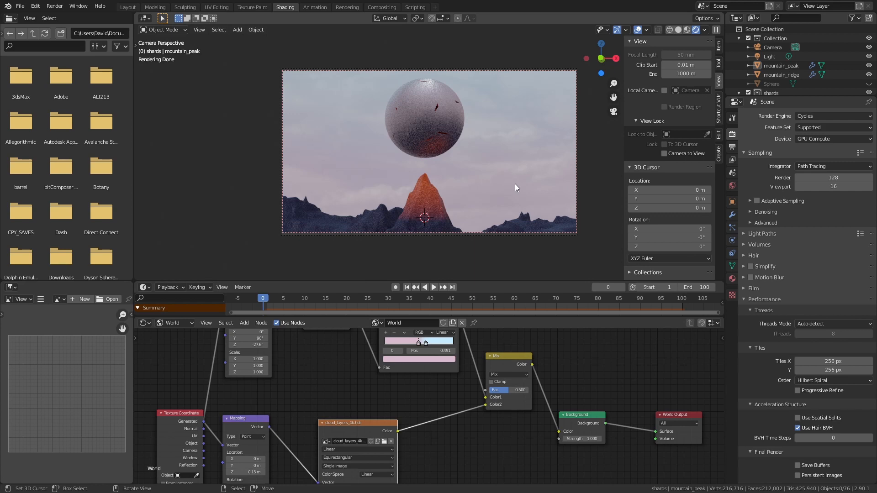
middle_drag(493, 157, 535, 163)
click(845, 56)
scroll(532, 164, up, 3)
key(g)
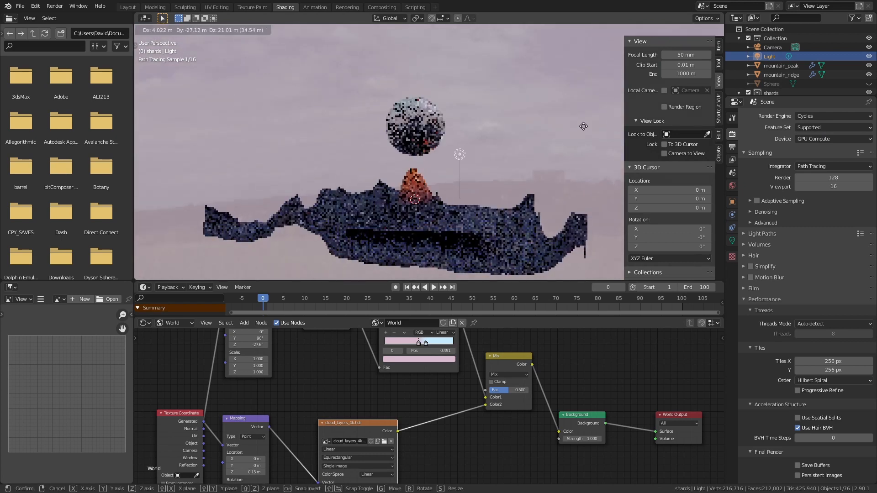
click(584, 132)
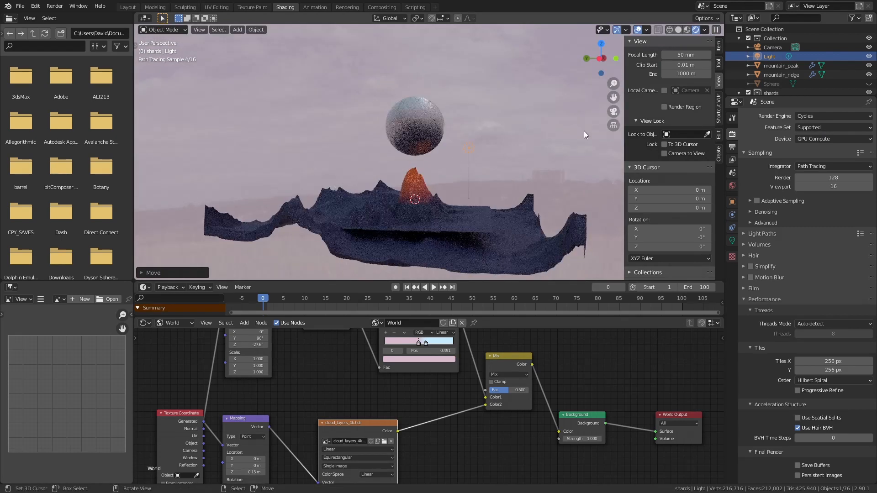
Step: Change the light's type to Sun and rotate it so it shines across the mountains toward the peak
click(733, 242)
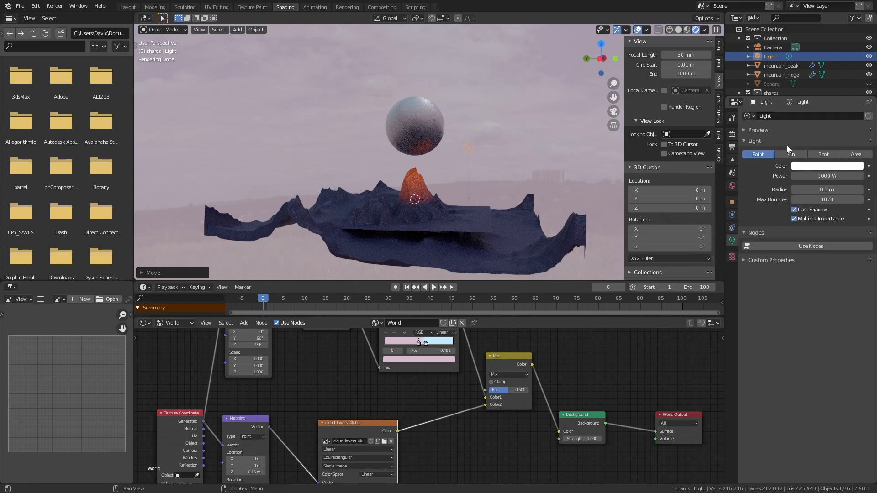
click(790, 155)
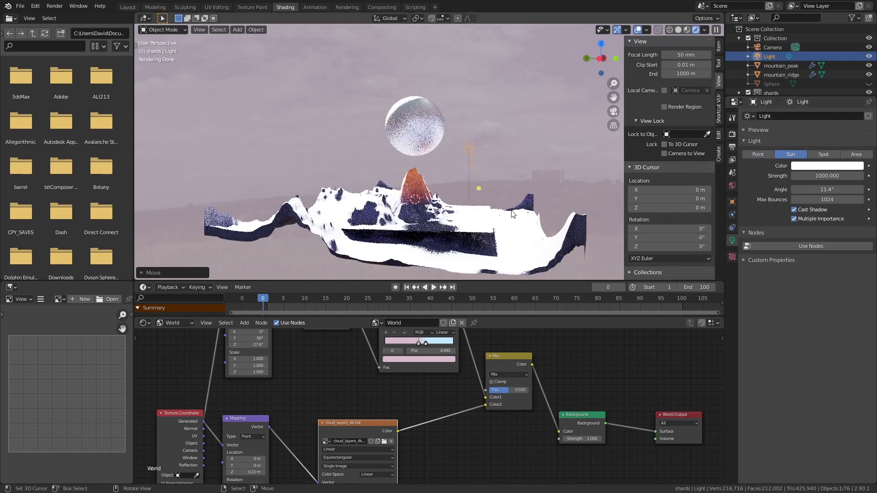
mouse_move(503, 179)
middle_down()
mouse_move(528, 174)
mouse_move(497, 194)
mouse_move(502, 200)
middle_up()
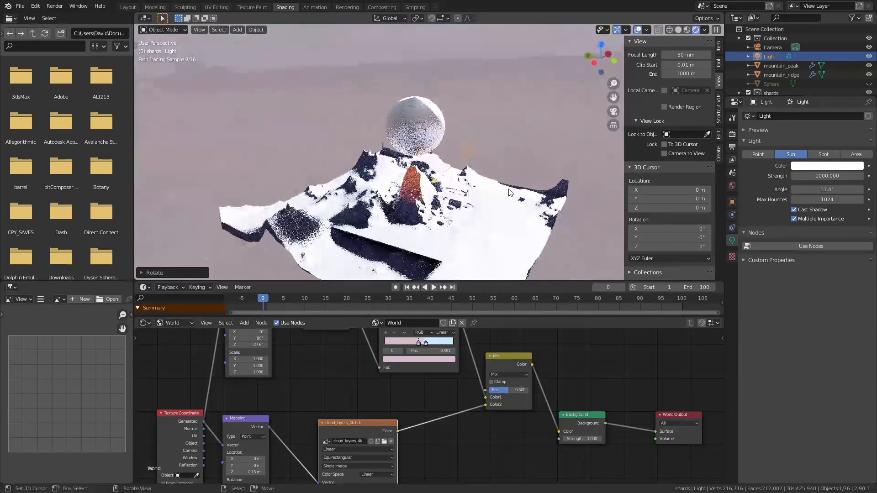
key(g)
right_click(550, 144)
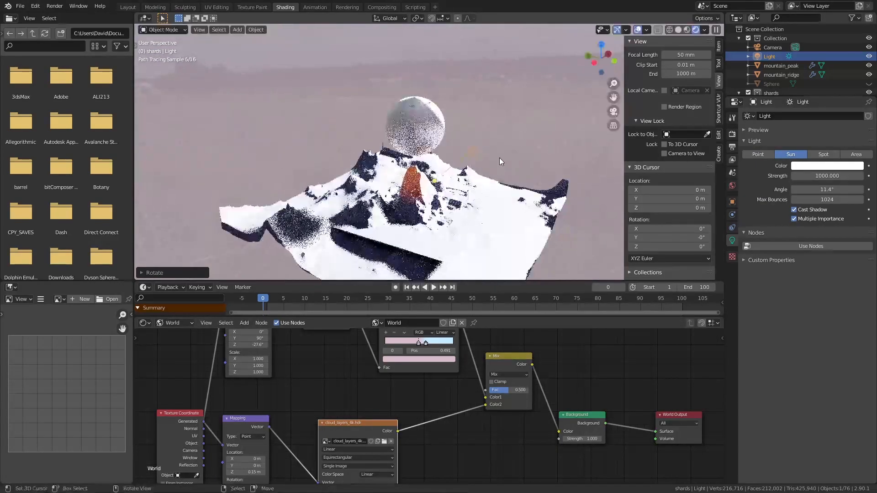
middle_drag(556, 158, 545, 174)
key(r)
click(550, 148)
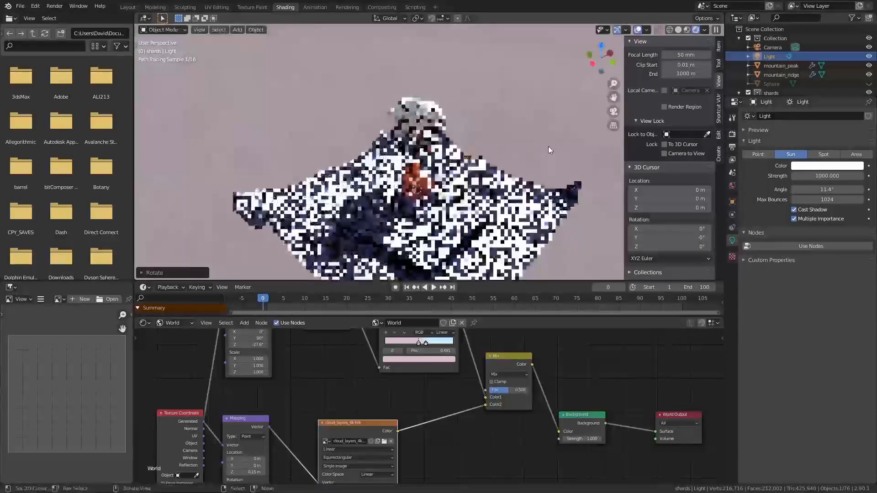
Step: Set the sun's strength to 10 and check the lighting on the peak and sphere through the camera view
click(823, 175)
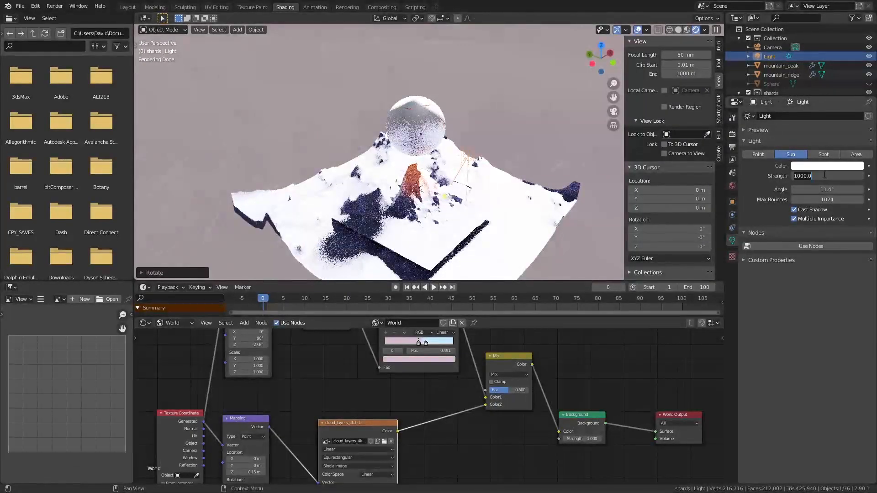
text(10)
key(Return)
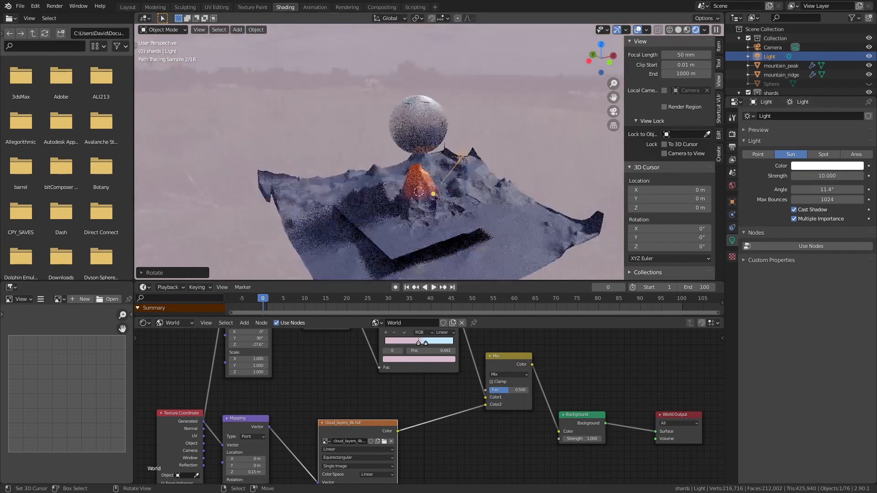
key(KP_0)
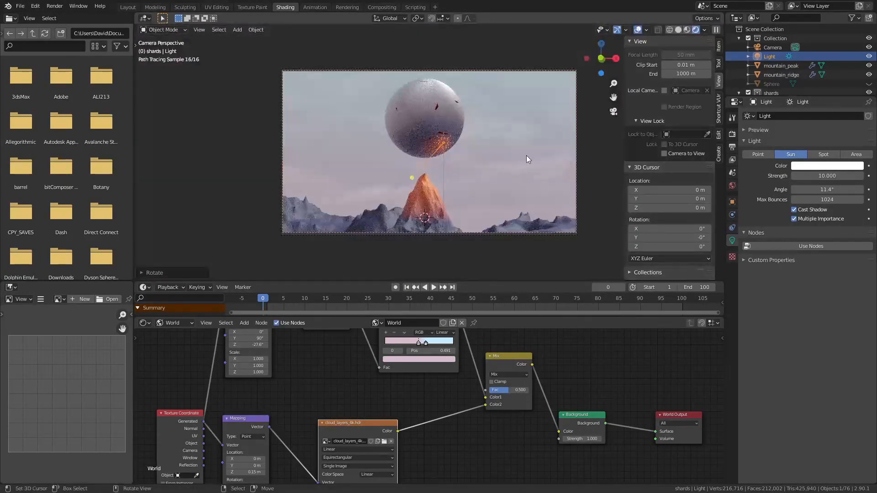
scroll(492, 186, up, 4)
scroll(457, 144, up, 5)
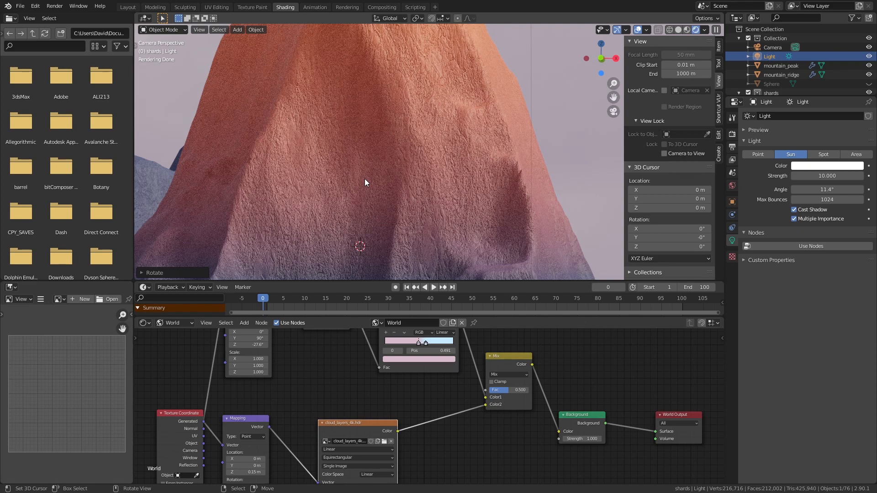
scroll(378, 174, down, 6)
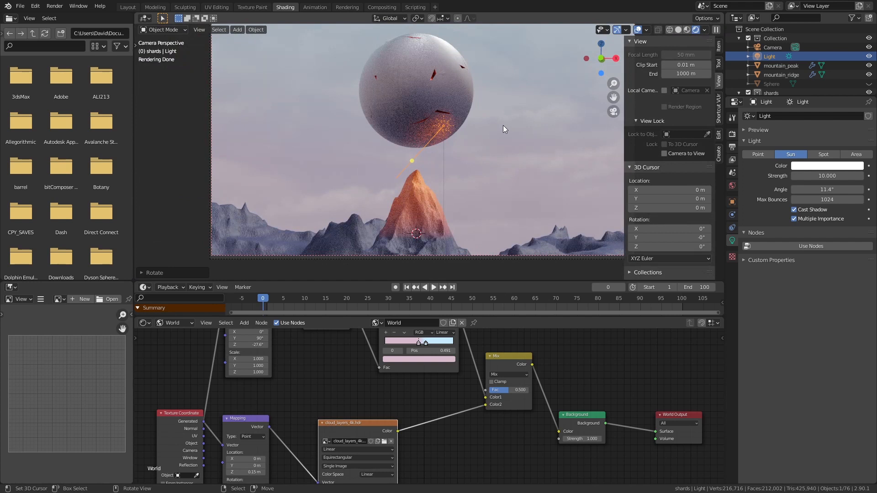
click(481, 138)
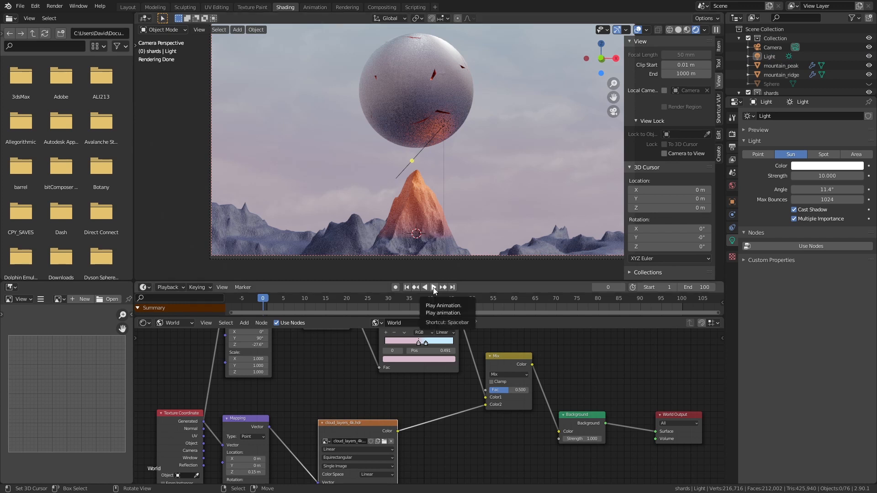
Step: Switch the viewport to solid shading, leave the camera view and add a UV sphere
click(678, 30)
scroll(364, 363, down, 2)
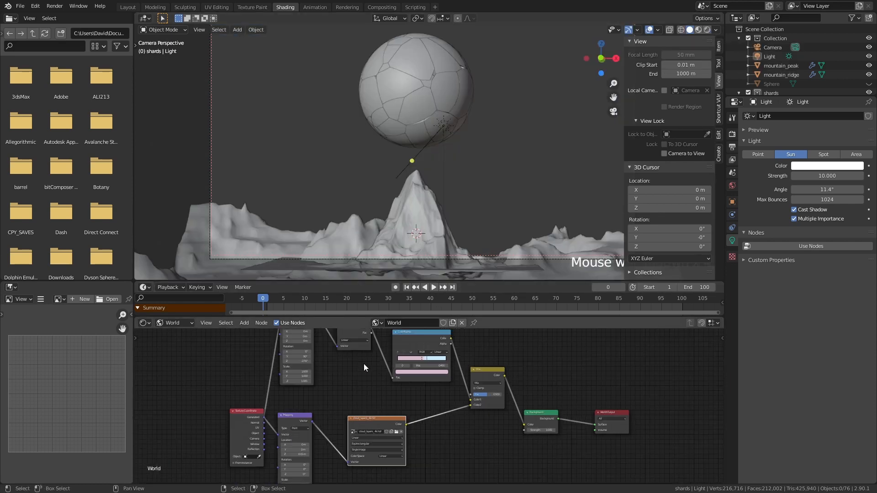
key(KP_0)
key(shift+a)
mouse_move(502, 119)
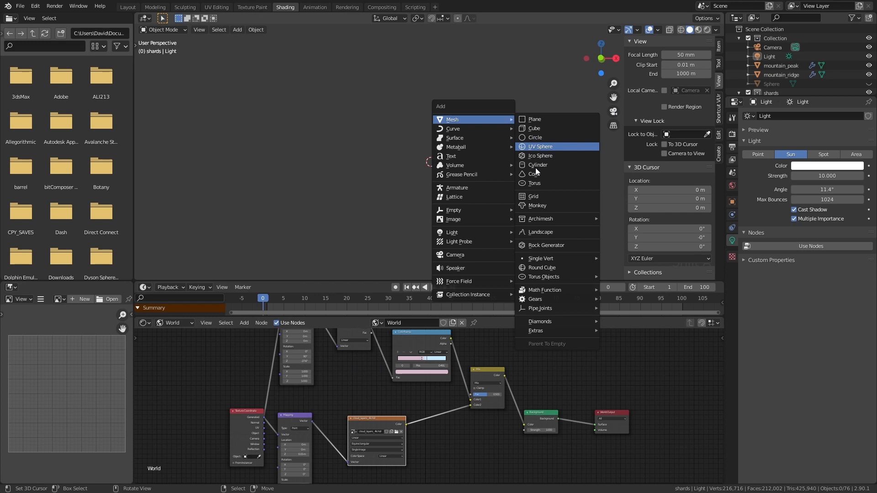
click(540, 147)
Step: Scale the new sphere up until it engulfs most of the terrain and shade it smooth
key(s)
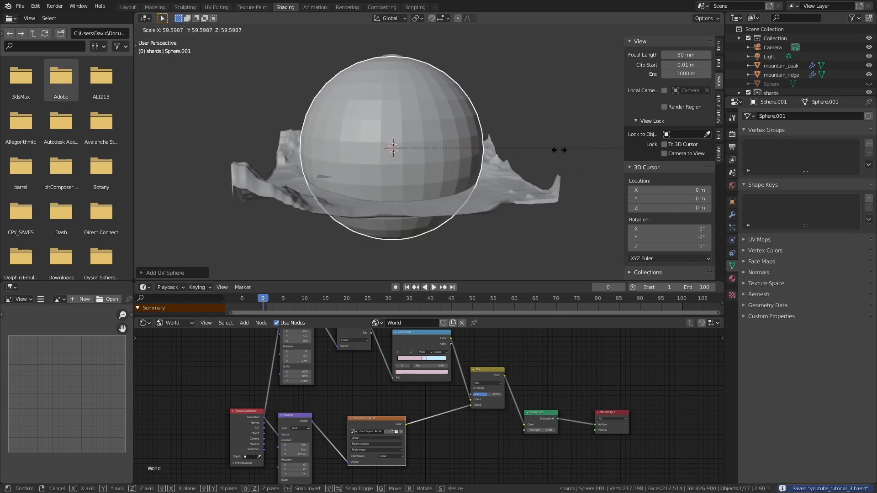
click(352, 114)
key(s)
click(446, 173)
right_click(447, 173)
click(446, 174)
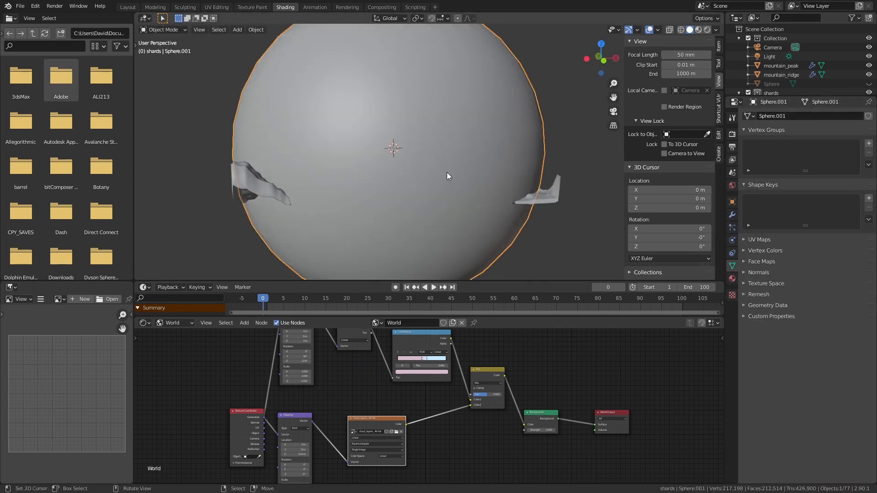
Step: Move the large sphere far behind the mountain terrain and look through the camera to check its placement
scroll(449, 179, down, 4)
key(g)
click(219, 180)
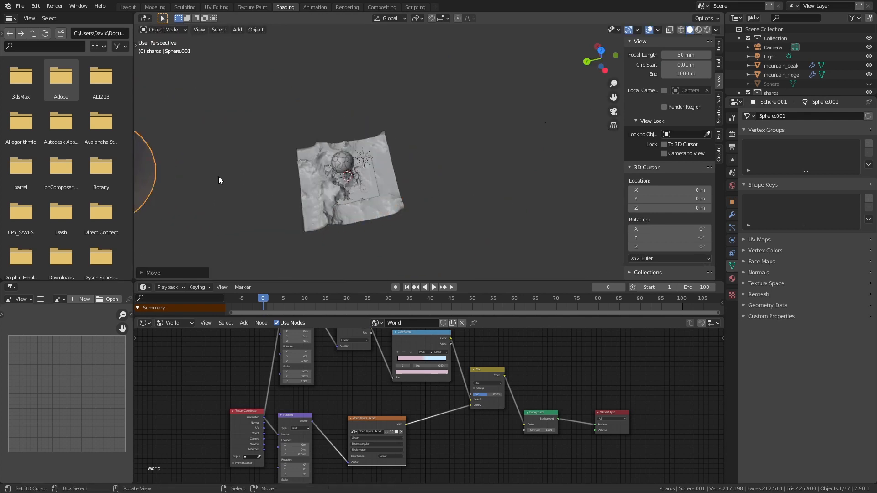
key(KP_0)
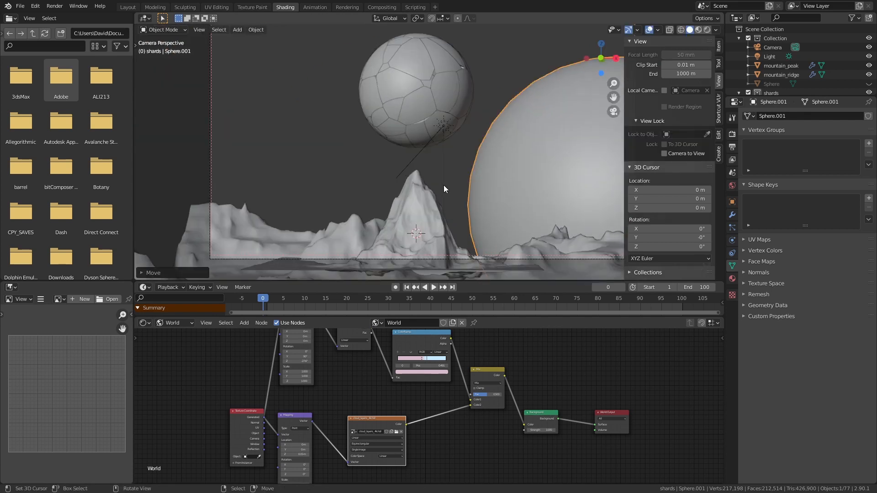
Step: Return to the camera view and add a Subdivision Surface modifier to the large background sphere
scroll(446, 188, down, 3)
middle_drag(440, 187, 330, 210)
scroll(452, 178, down, 2)
scroll(461, 185, up, 3)
key(KP_0)
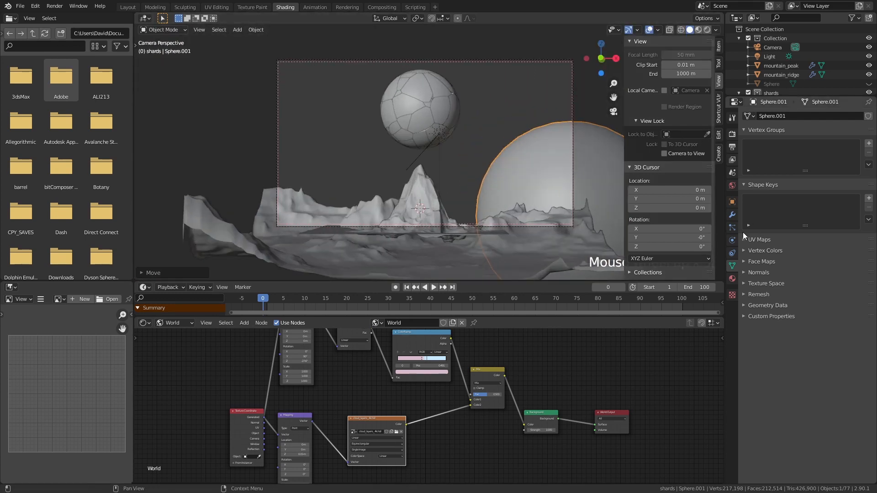
click(732, 215)
click(805, 116)
click(712, 268)
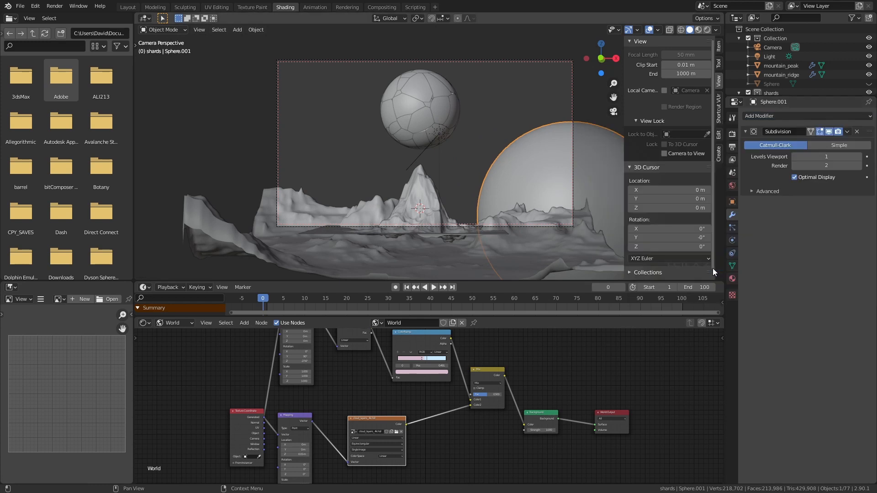
Step: Move the large sphere higher behind the mountains, closer to the floating sphere in the camera frame
key(g)
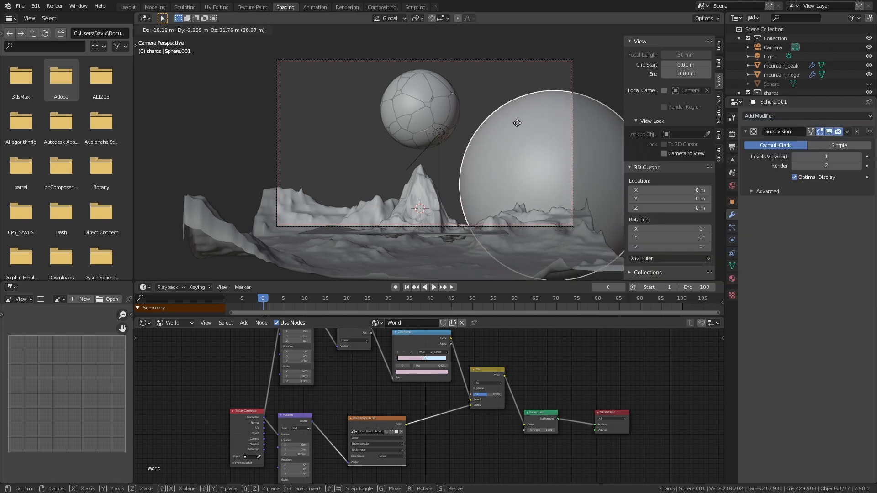
click(581, 98)
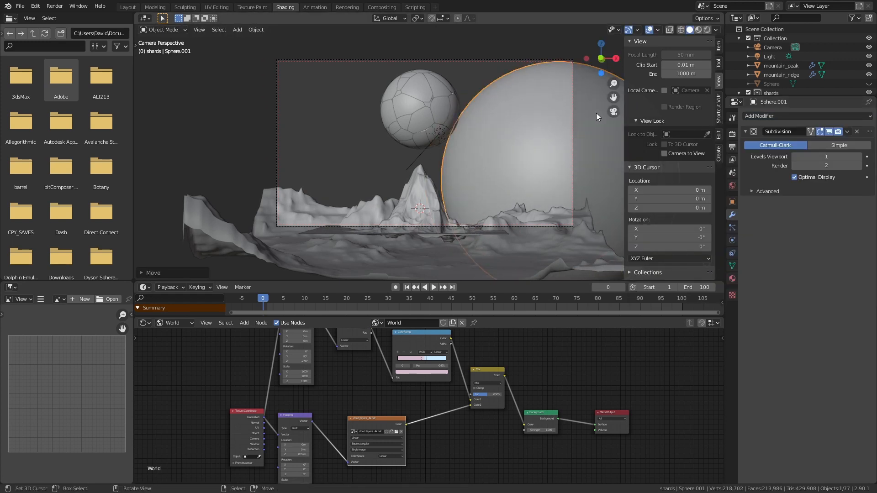
drag(596, 116, 605, 124)
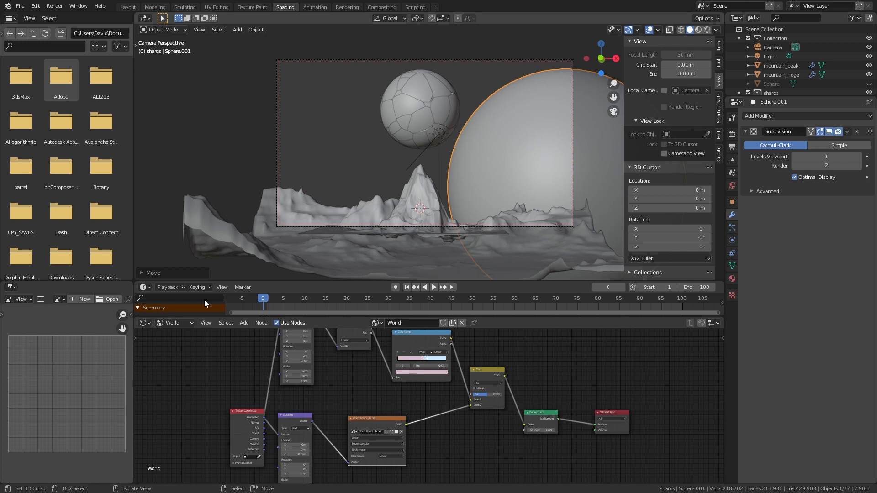
Step: Switch the shader editor from World to Object and create a new material named planet for the large sphere
click(173, 323)
click(180, 331)
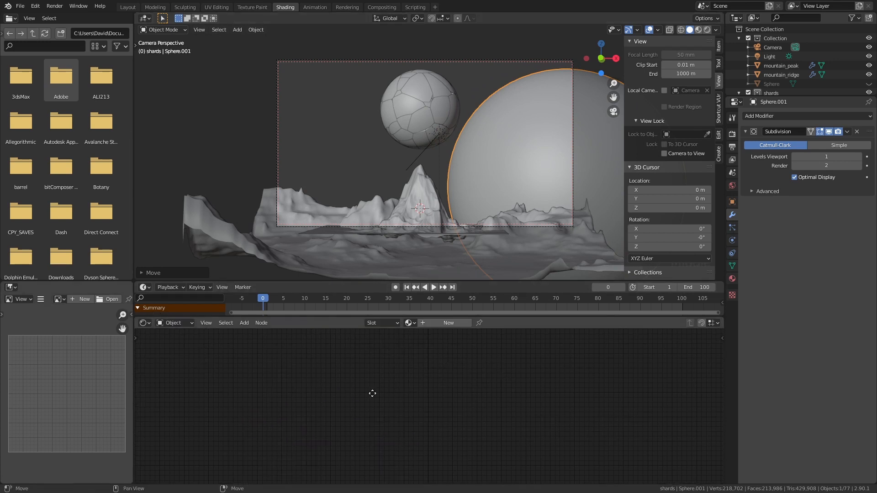
click(450, 323)
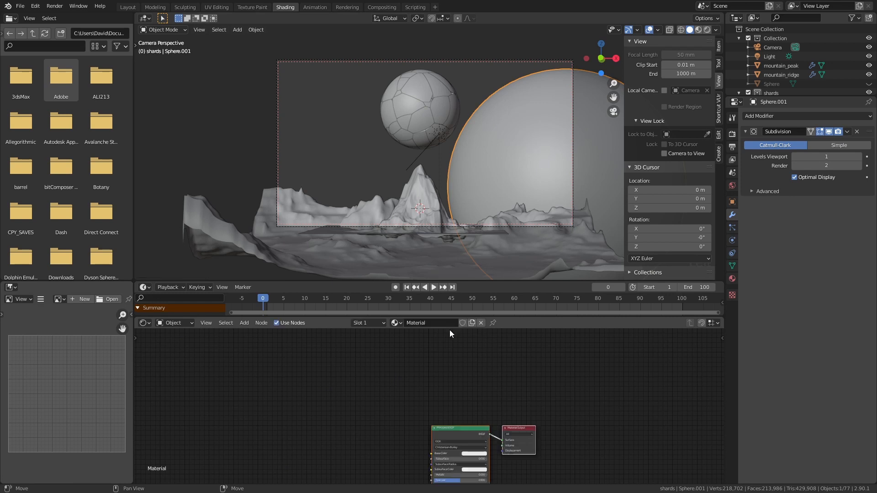
click(412, 325)
text(planet)
key(Return)
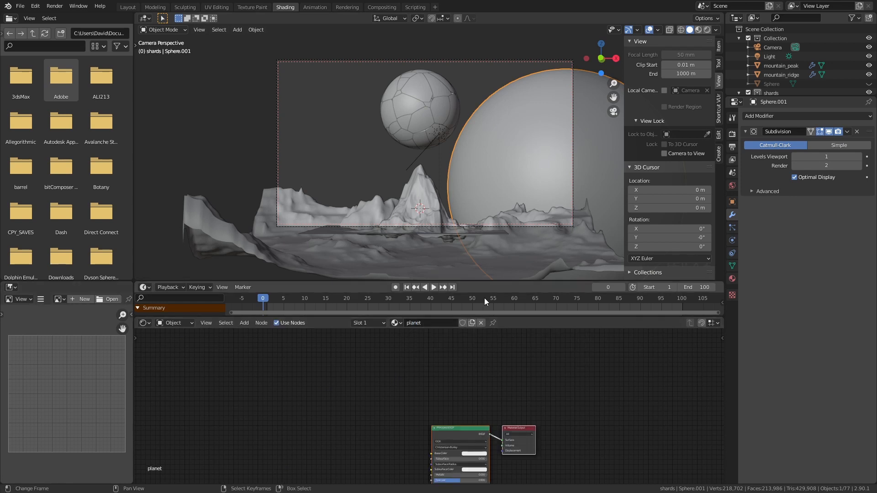
Step: Replace the Principled BSDF with a Diffuse BSDF and link it to the Material Output's Surface
click(443, 427)
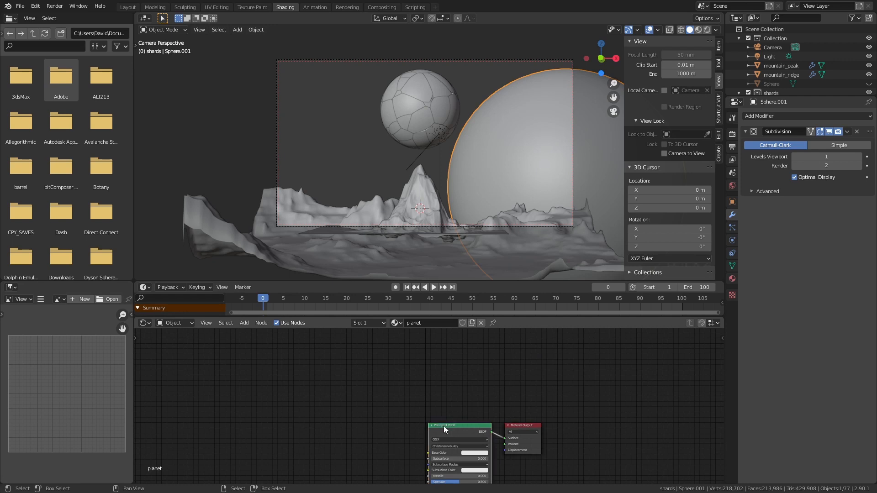
key(x)
key(shift+a)
click(399, 388)
text(d)
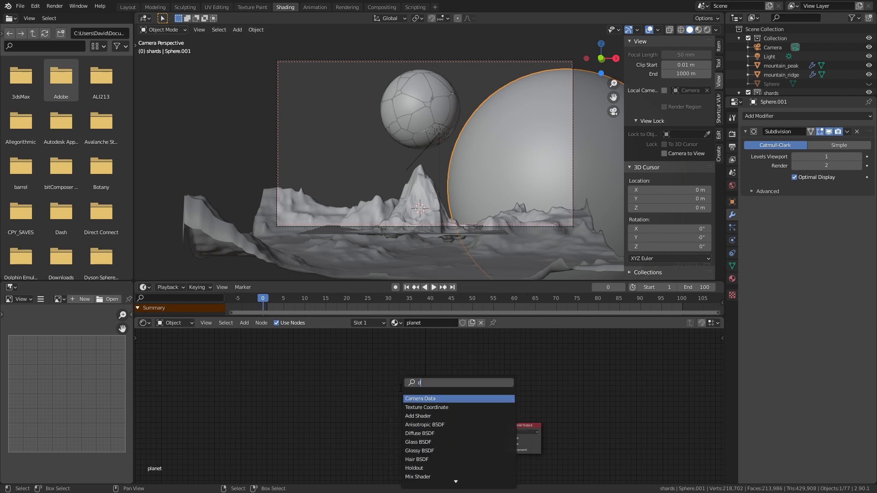
text(if)
key(Return)
click(416, 423)
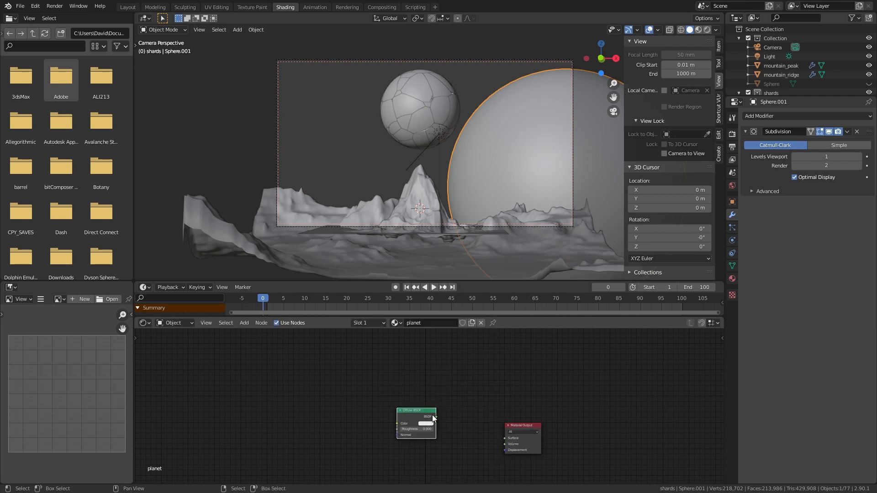
drag(436, 417, 500, 439)
Step: Add an Image Texture node feeding the Diffuse BSDF's color and load 8k_jupiter.jpg into it
key(shift+a)
click(407, 387)
text(im)
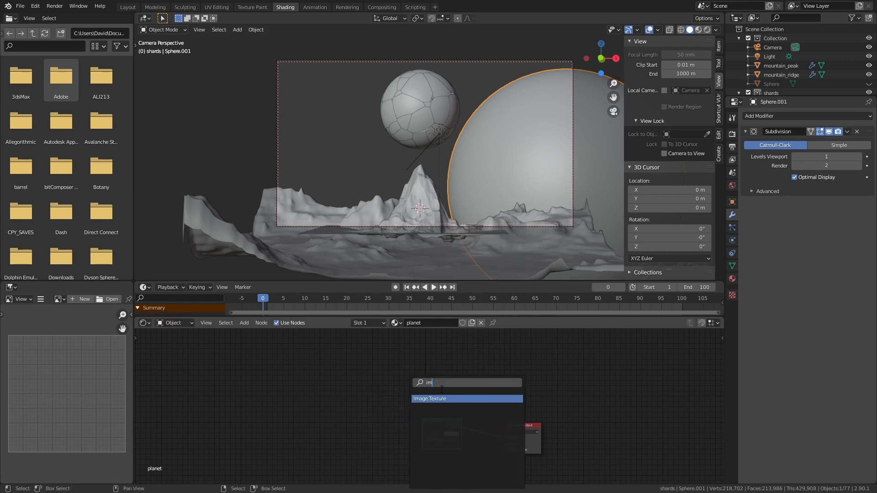
key(Return)
click(315, 429)
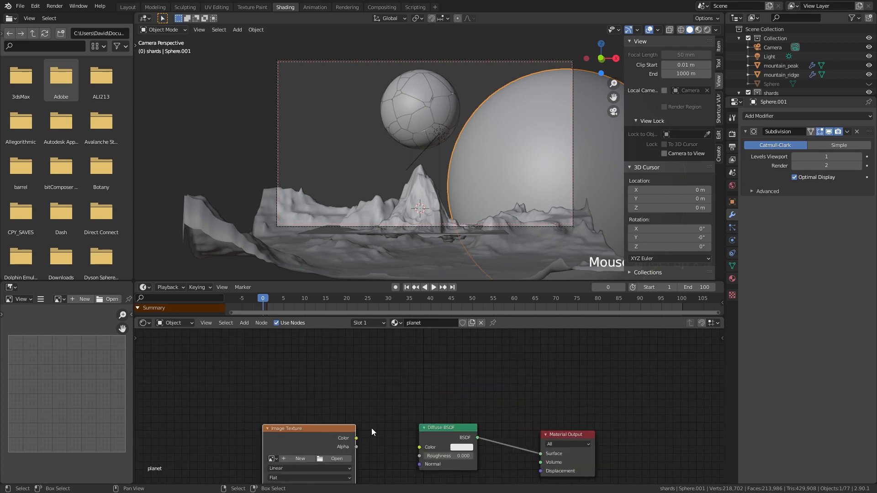
drag(355, 438, 419, 447)
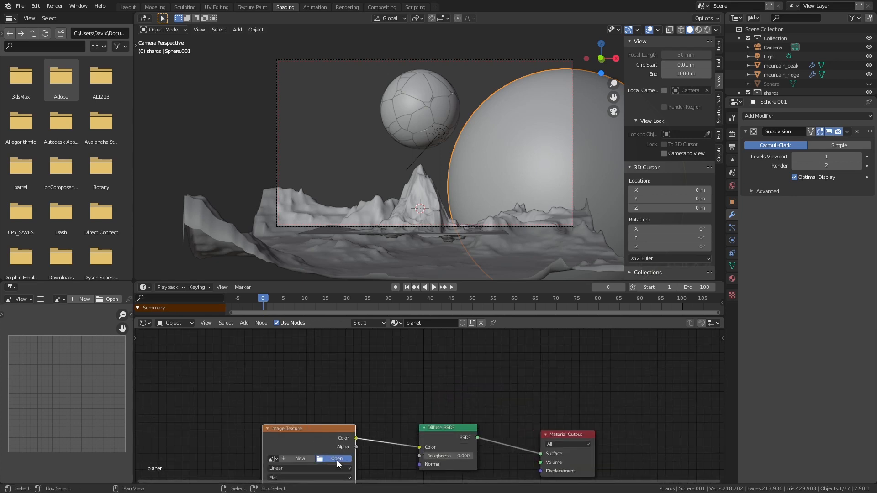
click(336, 458)
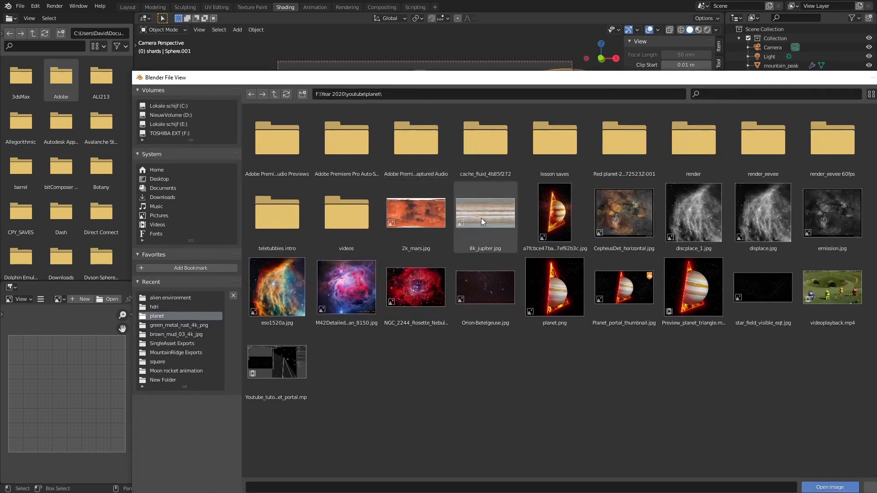
double_click(481, 217)
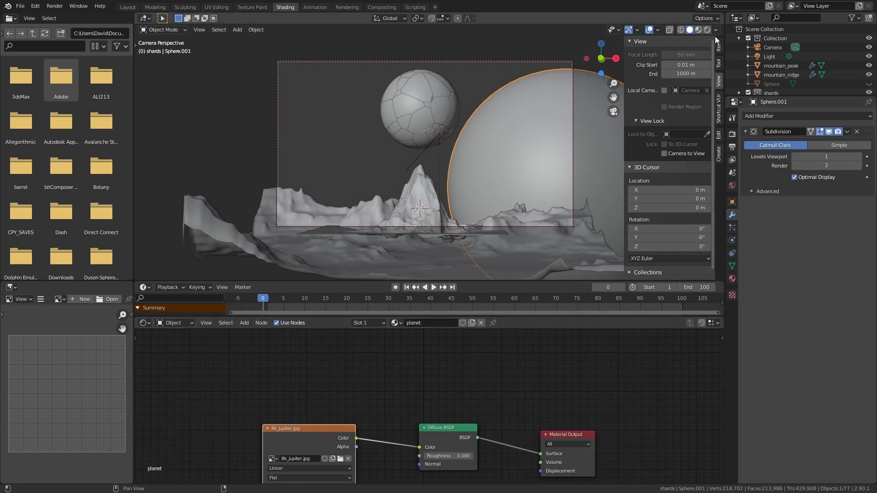
Step: Check the textured planet in material preview and rendered shading, with the render settings displayed
click(698, 30)
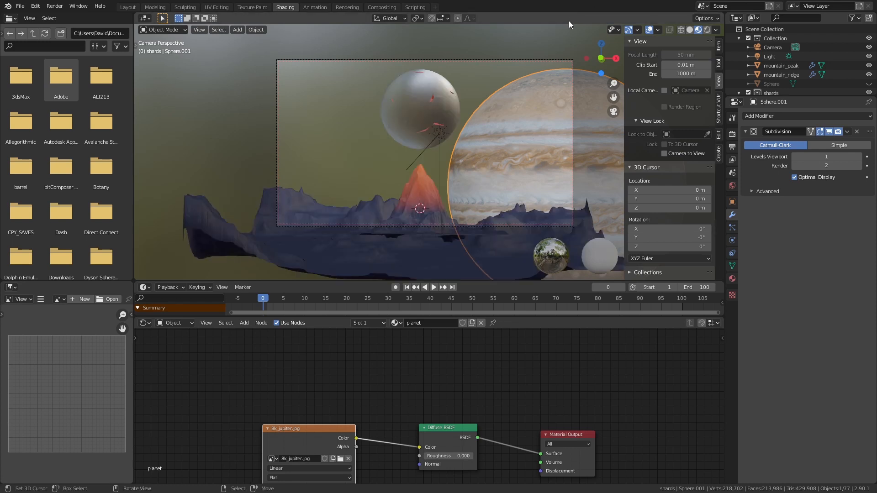
click(706, 30)
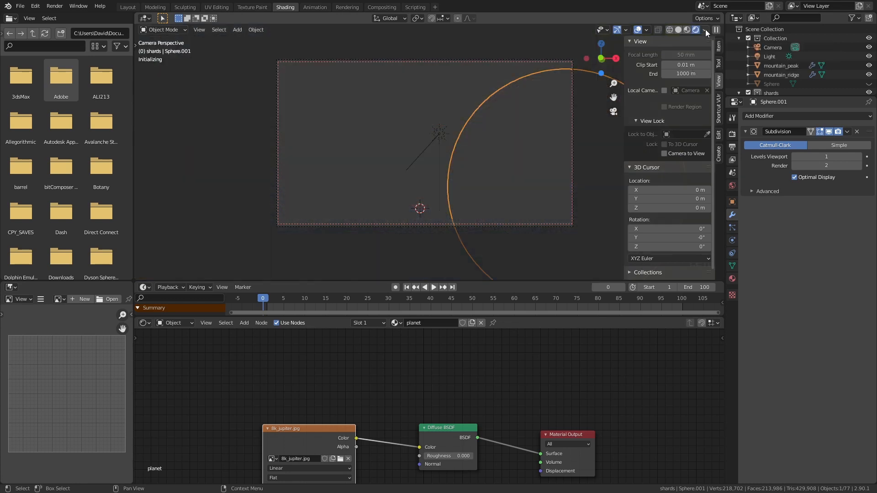
click(732, 134)
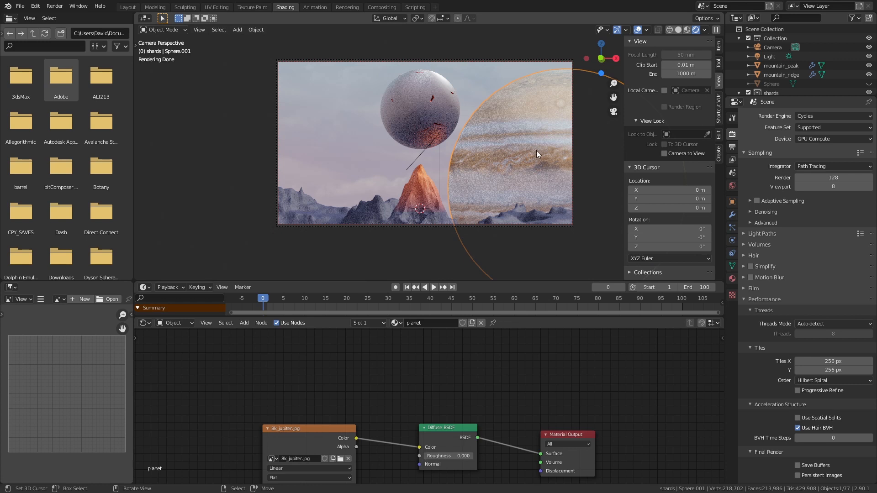
Step: Make room beside the Jupiter image texture node and add a MixRGB node
middle_drag(333, 420, 398, 396)
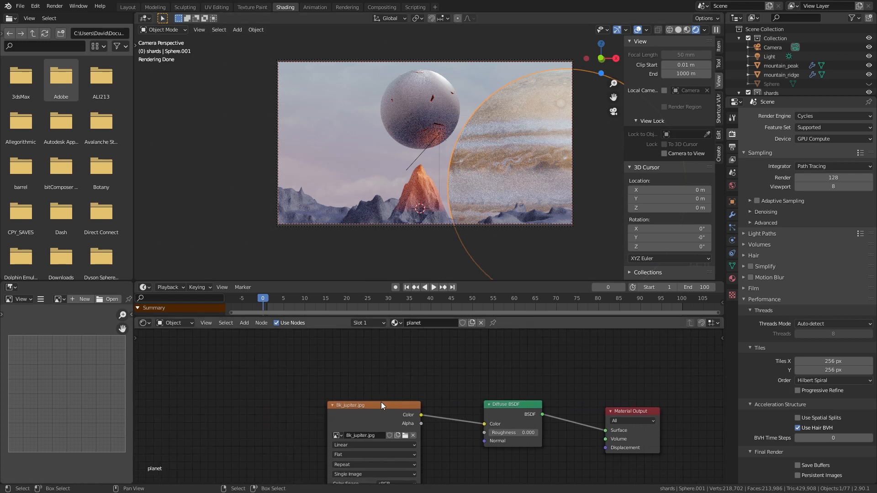
drag(381, 402, 313, 416)
key(shift+a)
click(400, 368)
text(mi)
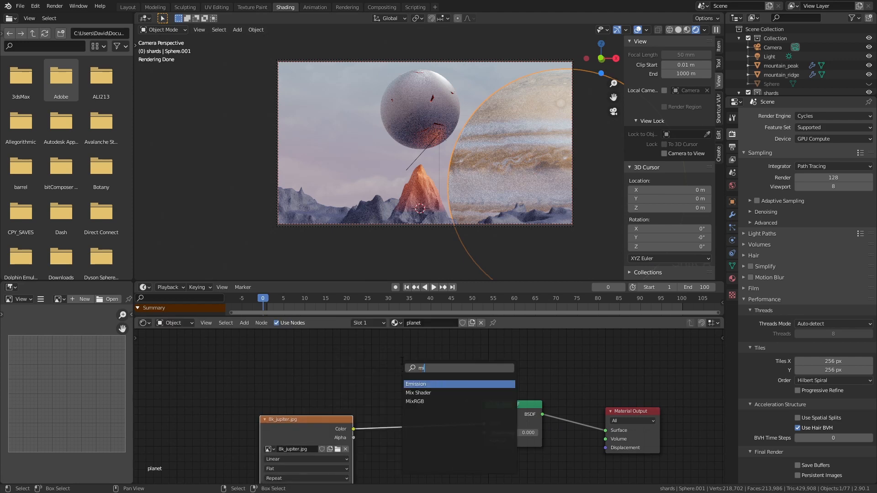
click(420, 401)
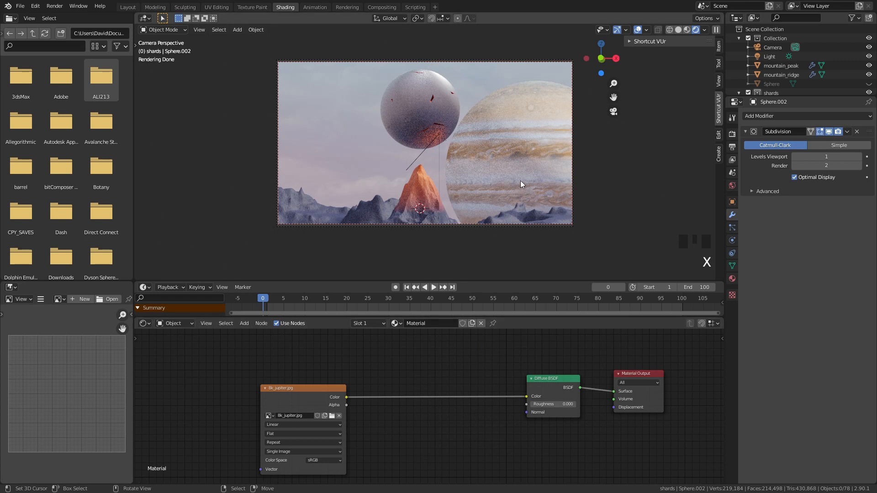
Step: Select the Jupiter planet and insert a MixRGB node between its image texture and Diffuse BSDF
right_click(528, 163)
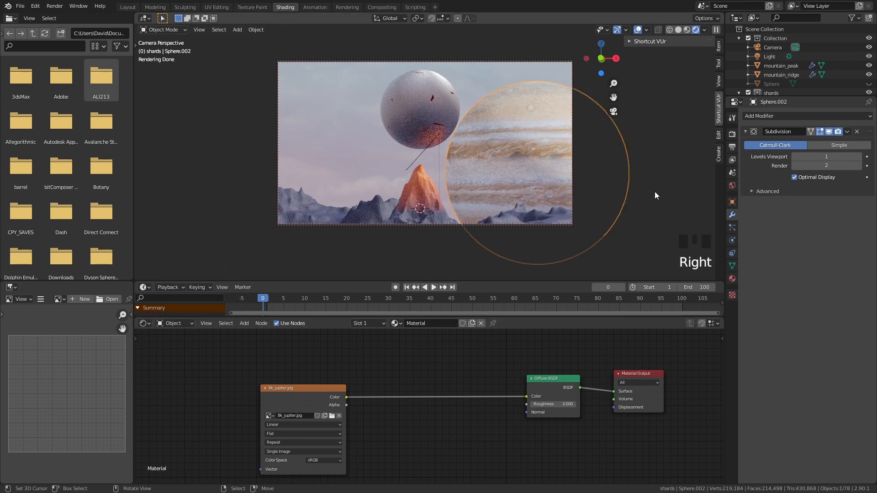
key(shift+a)
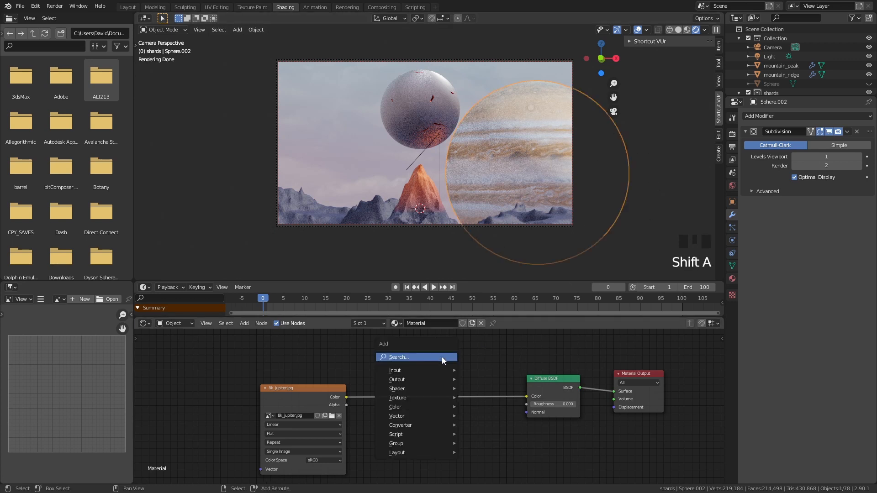
click(442, 357)
text(mix)
key(Down)
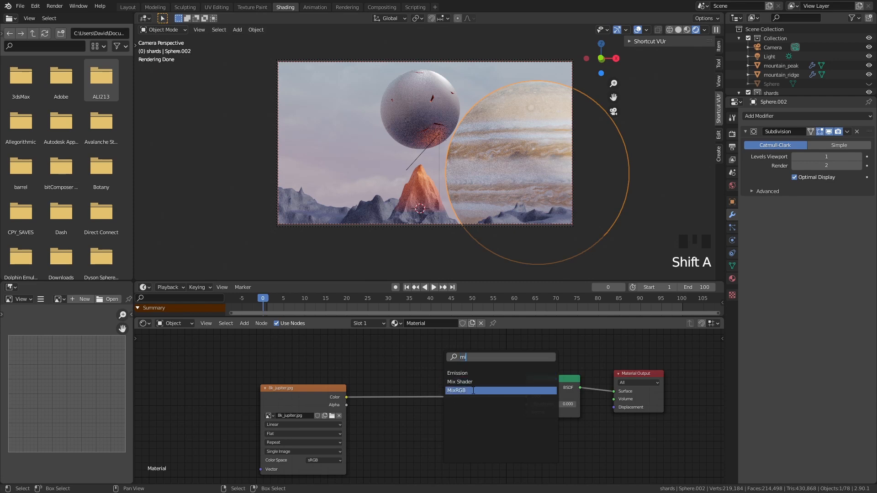
key(Return)
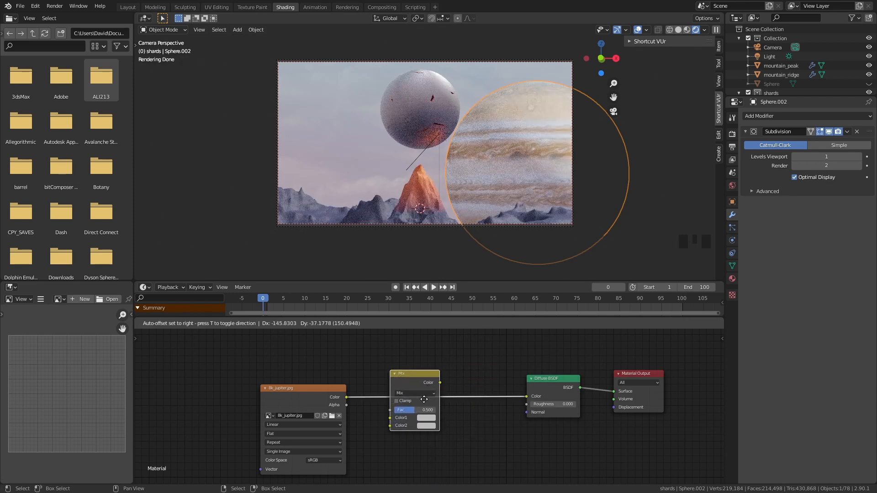
click(434, 398)
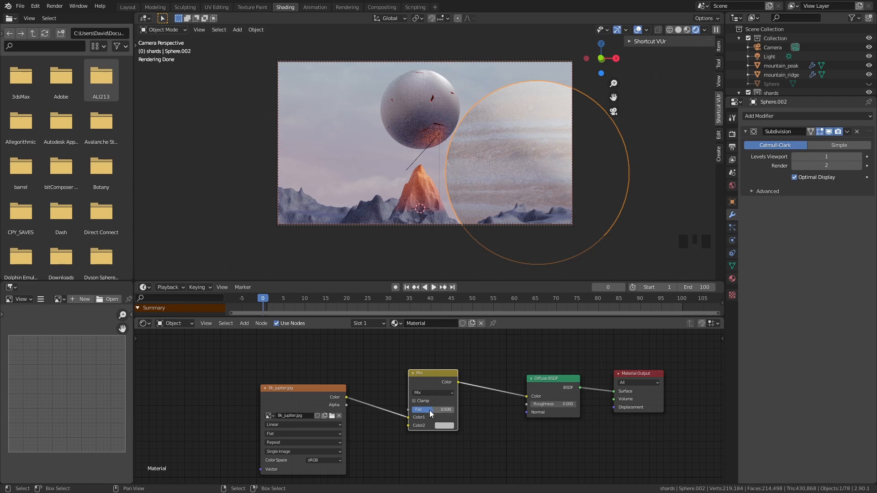
Step: Set the Mix node's factor to 0.300 and its second color to a bright pale cyan
drag(429, 411, 409, 409)
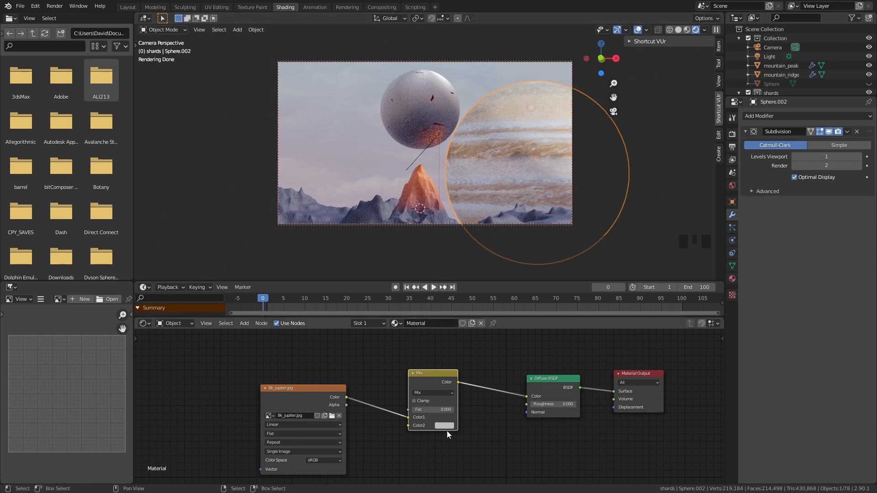
click(443, 410)
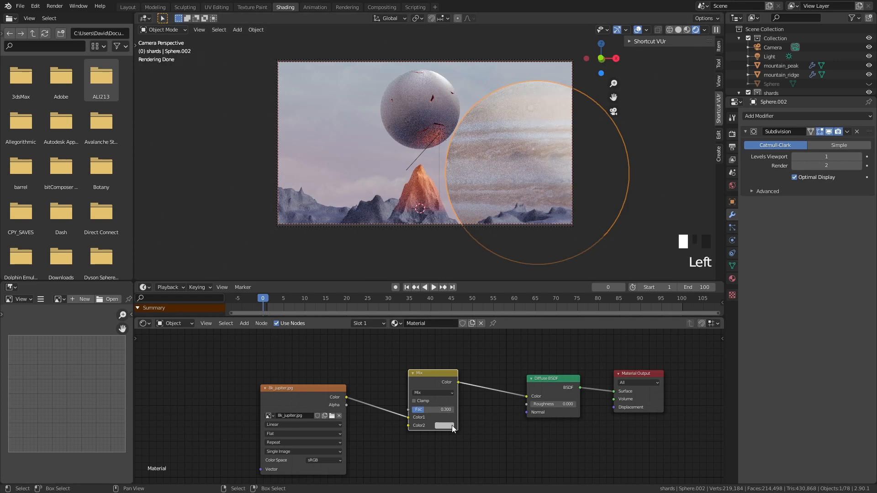
click(451, 426)
click(465, 343)
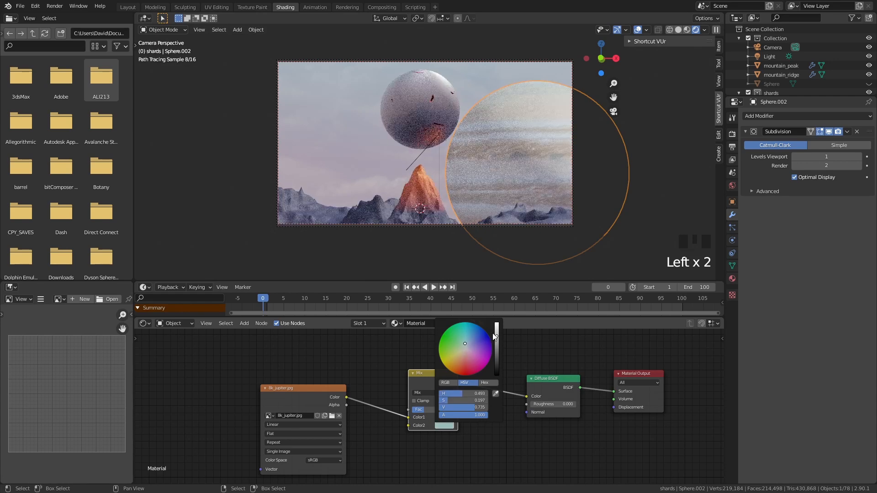
scroll(464, 343, up, 2)
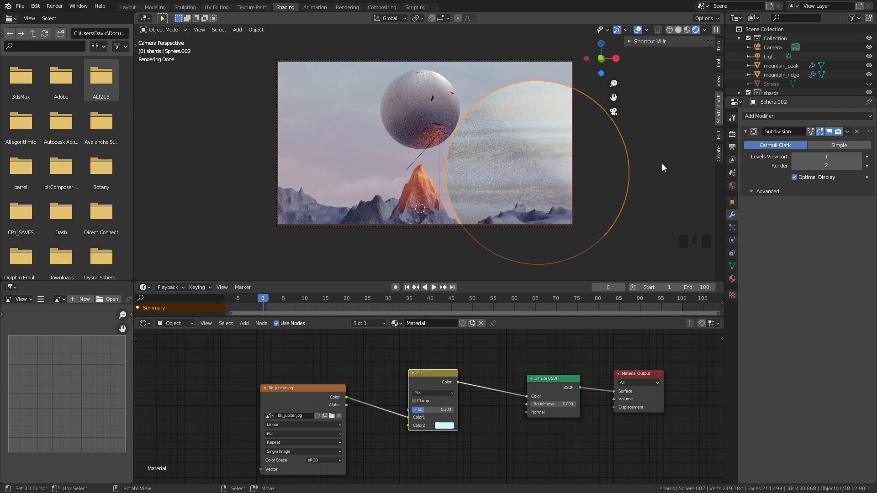
Step: Rotate the planet so its cloud bands slope diagonally across the camera view
key(r)
click(651, 118)
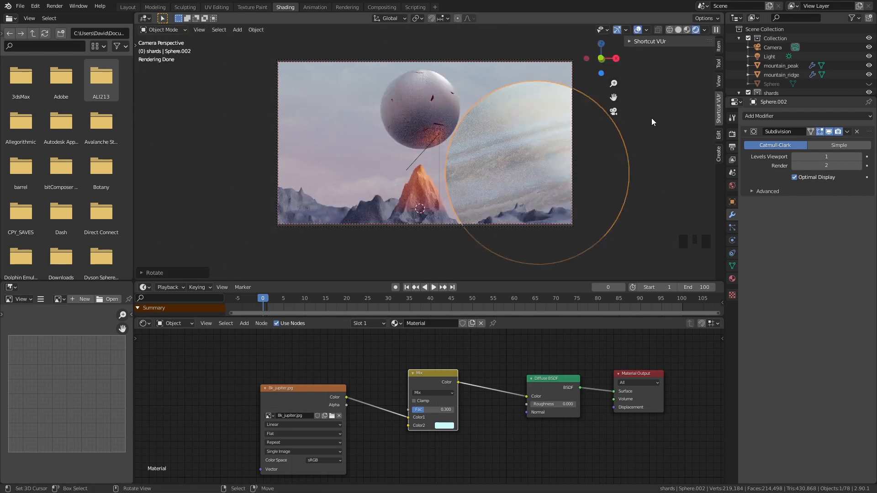
right_click(510, 185)
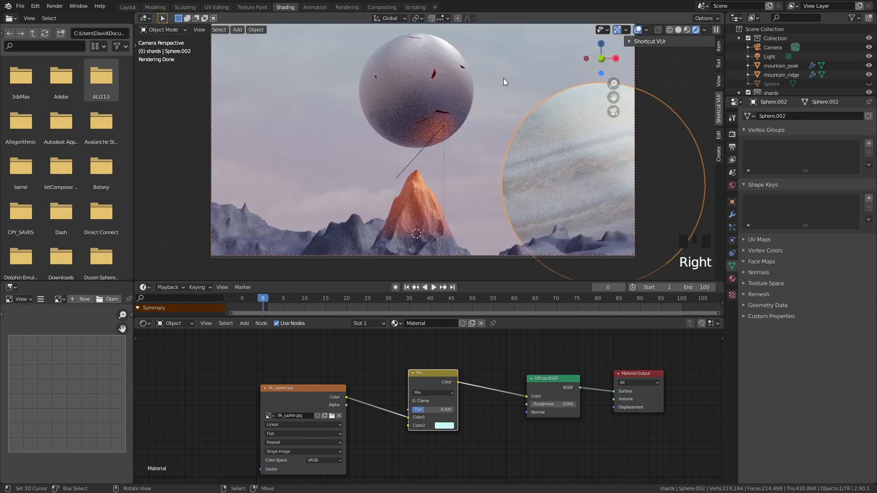
Step: Enable depth of field on the camera and pick a shard of the floating sphere as its focus object
right_click(503, 78)
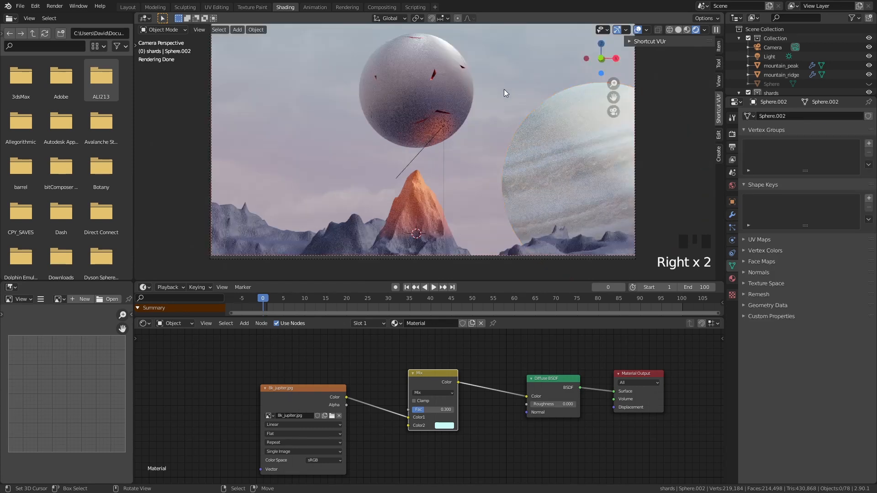
right_click(637, 73)
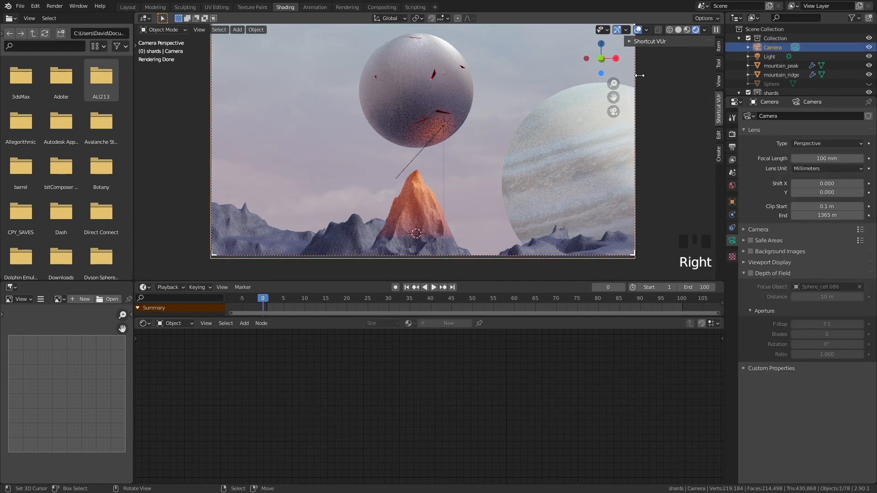
click(750, 273)
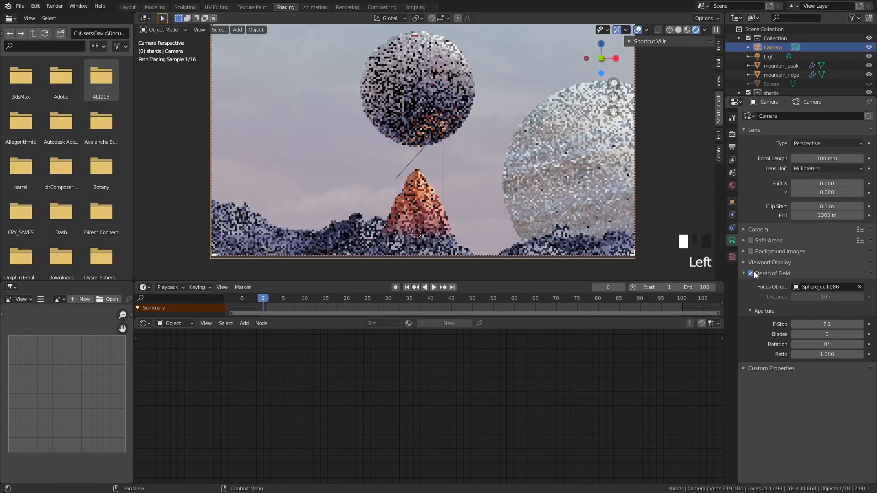
click(859, 287)
click(858, 287)
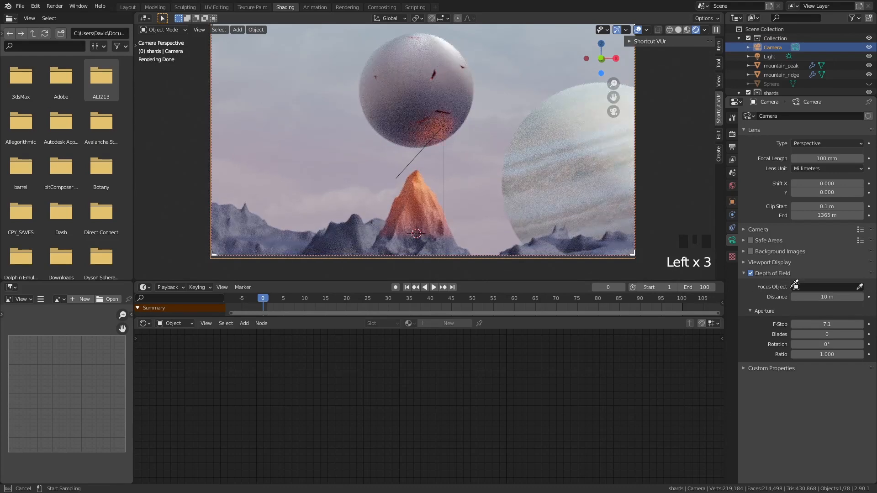
click(416, 82)
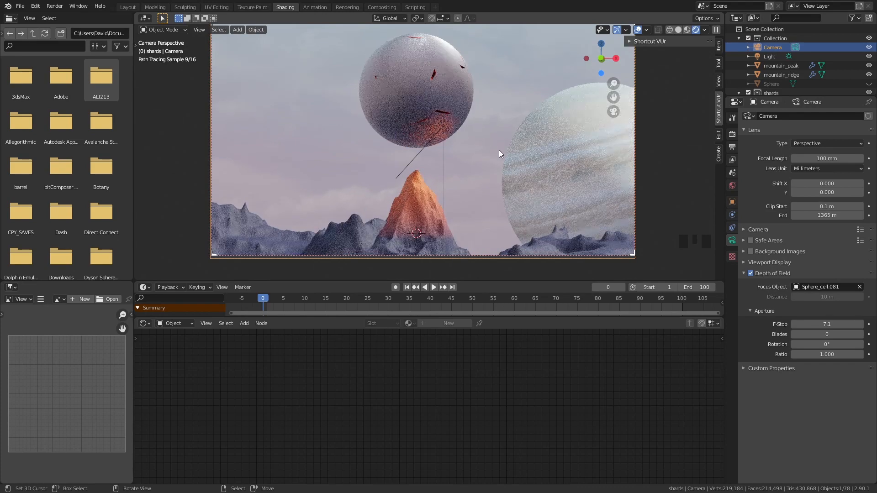
Step: Try lowering the camera's depth-of-field F-Stop to 0.1
mouse_move(825, 325)
mouse_down()
mouse_move(799, 325)
mouse_move(826, 325)
mouse_up()
right_click(578, 141)
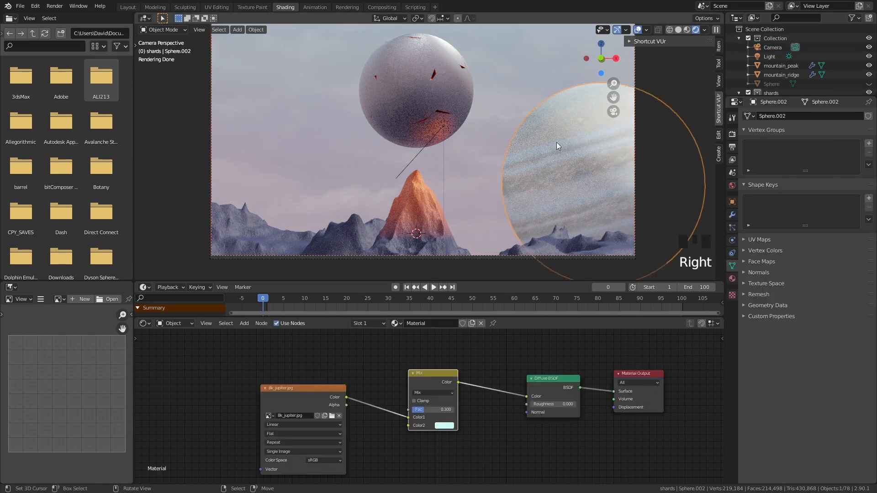
right_click(634, 81)
right_click(633, 81)
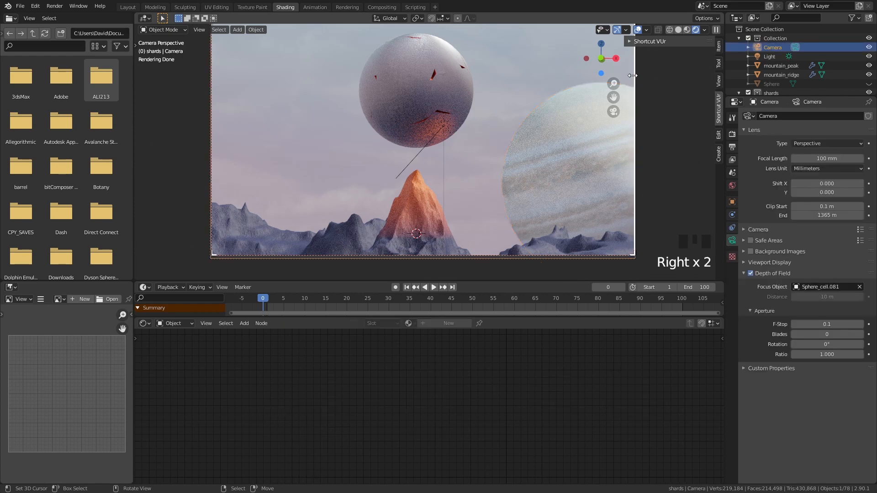
Step: Try camera F-Stop values of 0.05 and 0.02 to blur the background planet
click(839, 325)
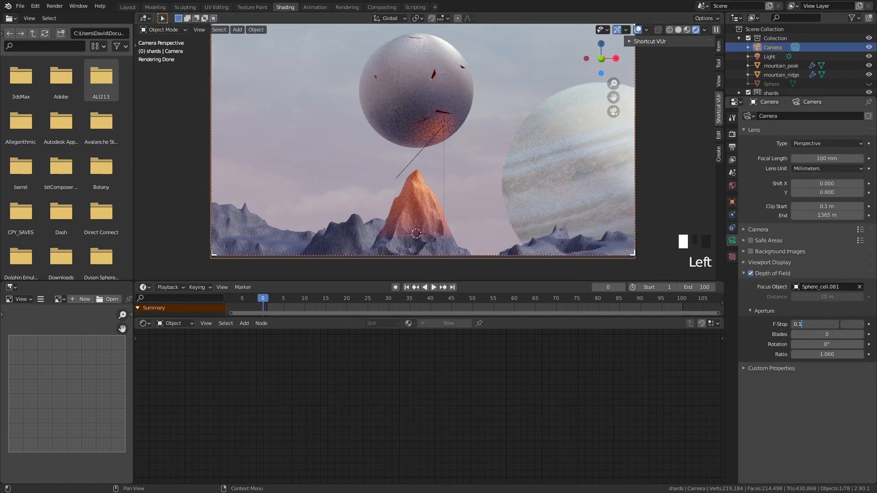
key(BackSpace)
text(0)
text(5)
click(839, 325)
key(BackSpace)
text(2)
key(Return)
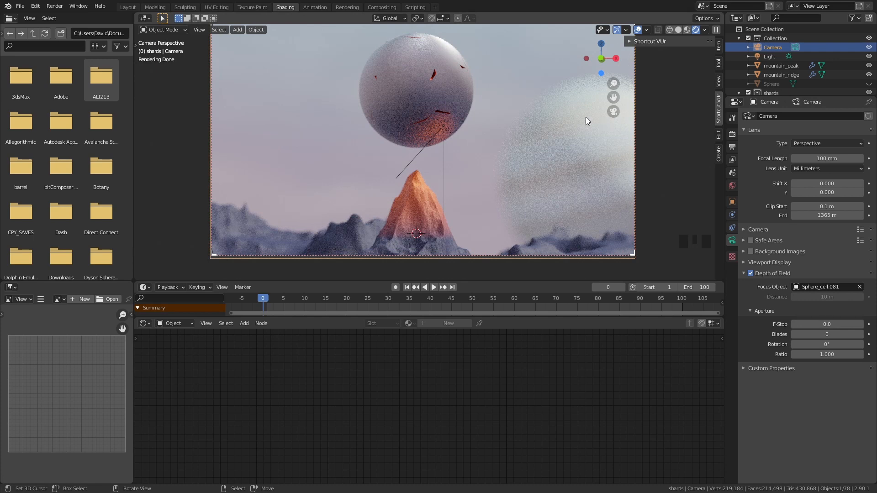
Step: Set the camera's depth-of-field F-Stop to 0.03
click(830, 324)
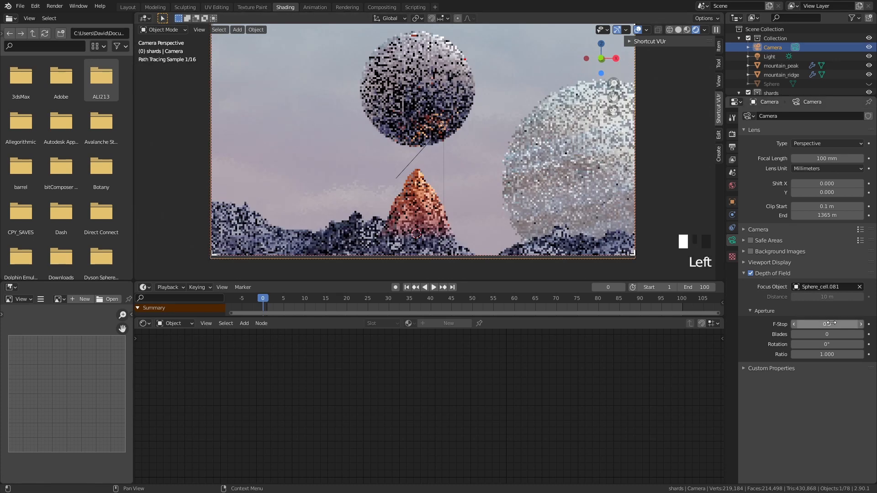
right_click(812, 379)
click(799, 324)
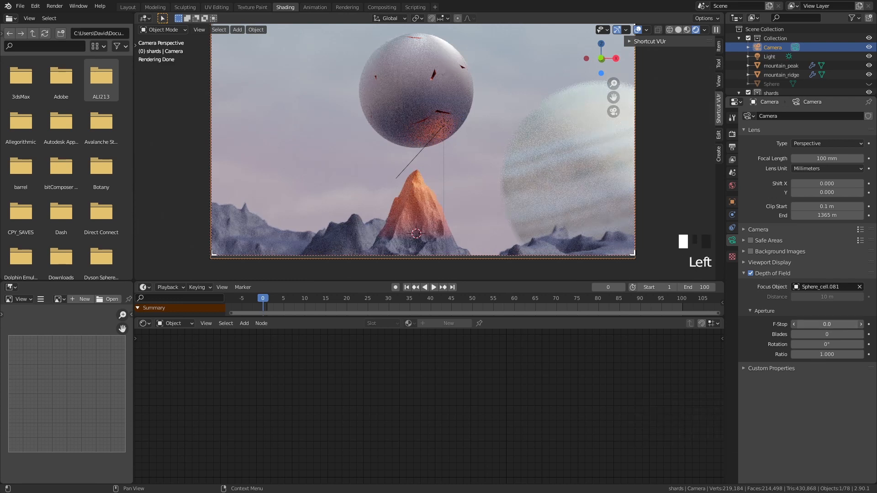
text(0.03)
click(815, 411)
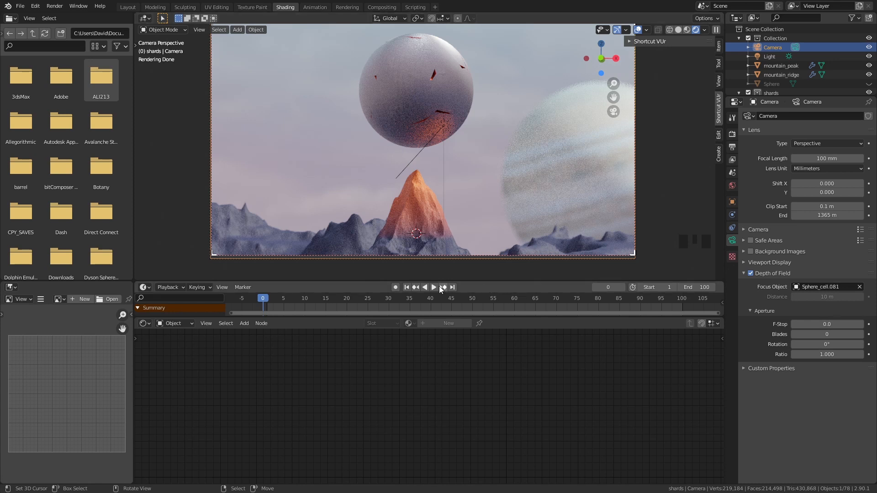
Step: Switch the viewport to solid shading and play the shattering sphere animation up to frame 40
click(672, 30)
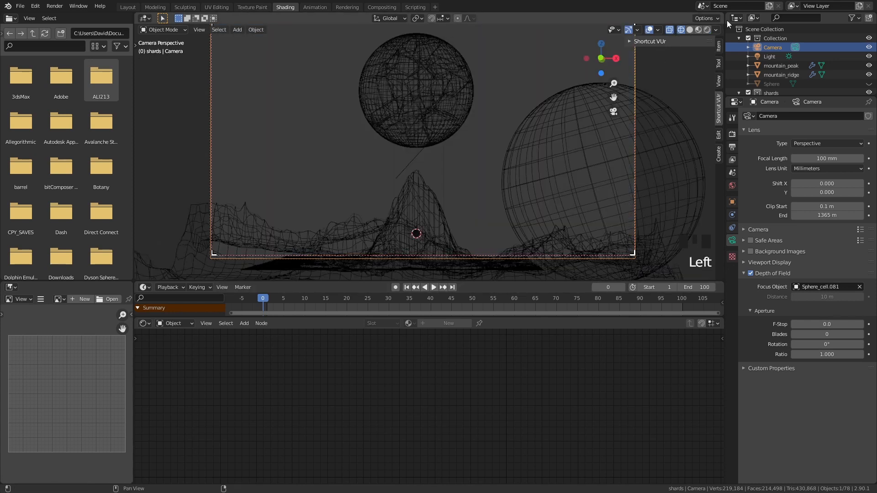
click(686, 32)
click(689, 30)
click(688, 29)
click(688, 29)
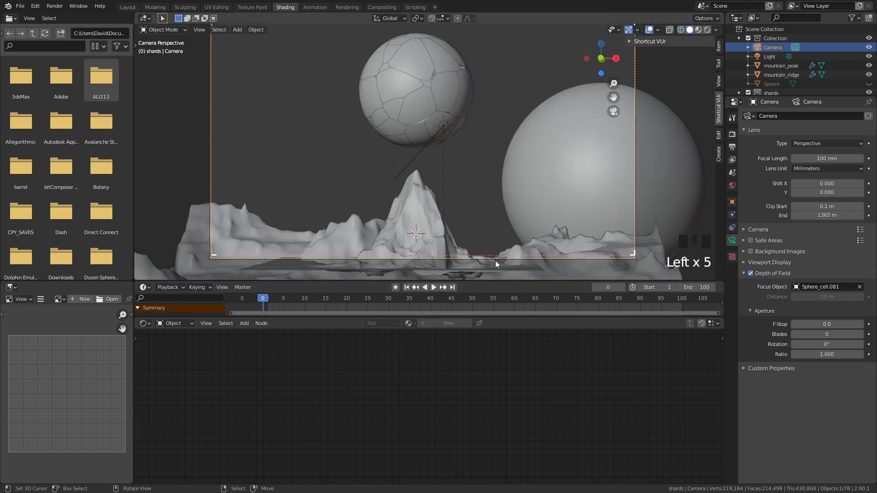
click(434, 288)
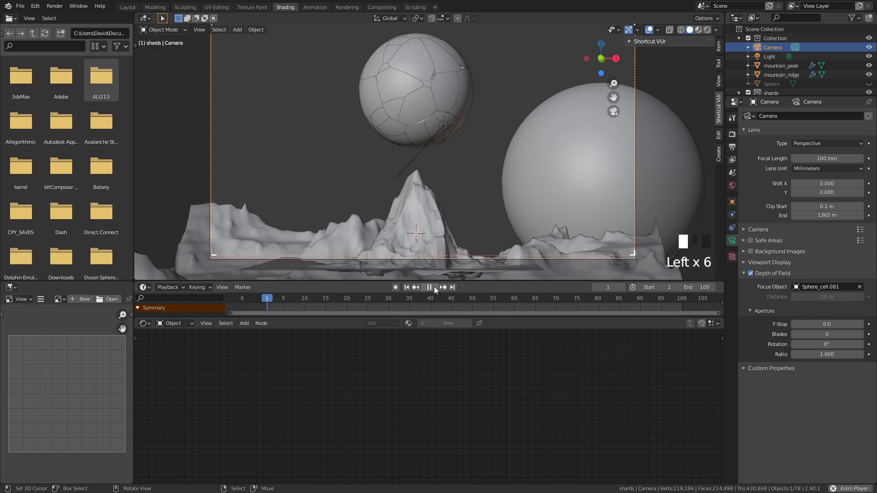
click(434, 287)
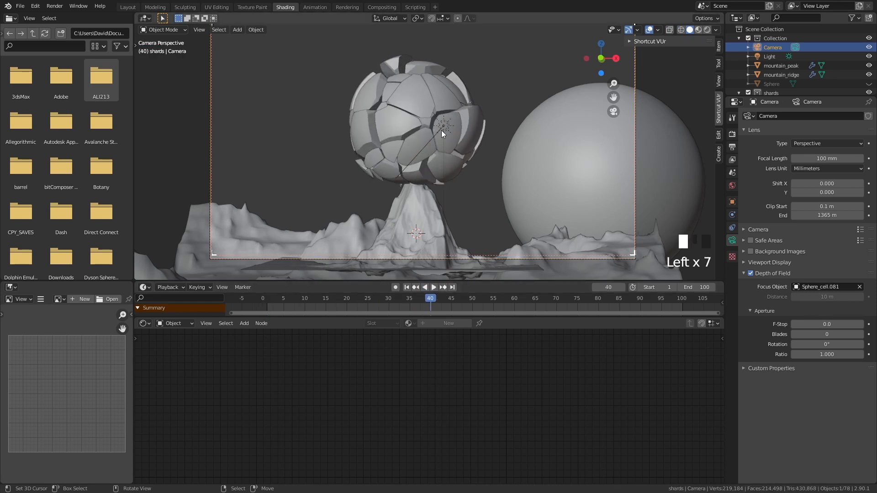
Step: Switch the viewport to Material Preview and return the timeline to frame 1
click(698, 30)
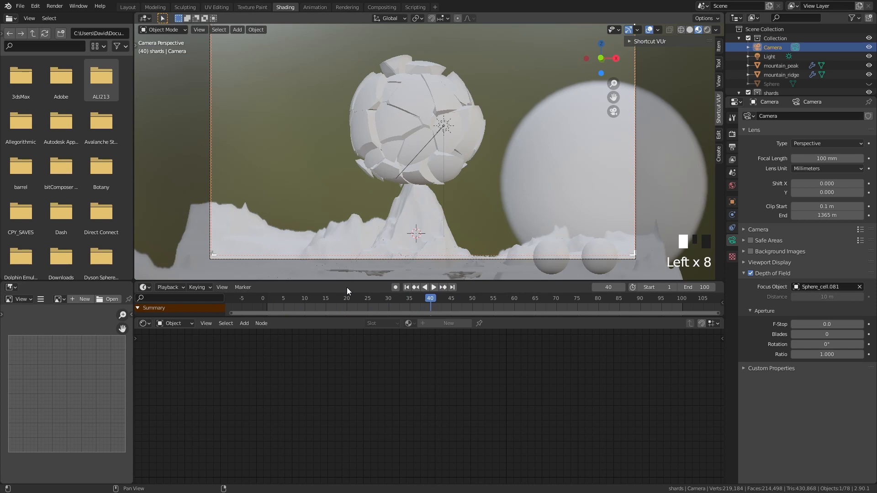
click(271, 300)
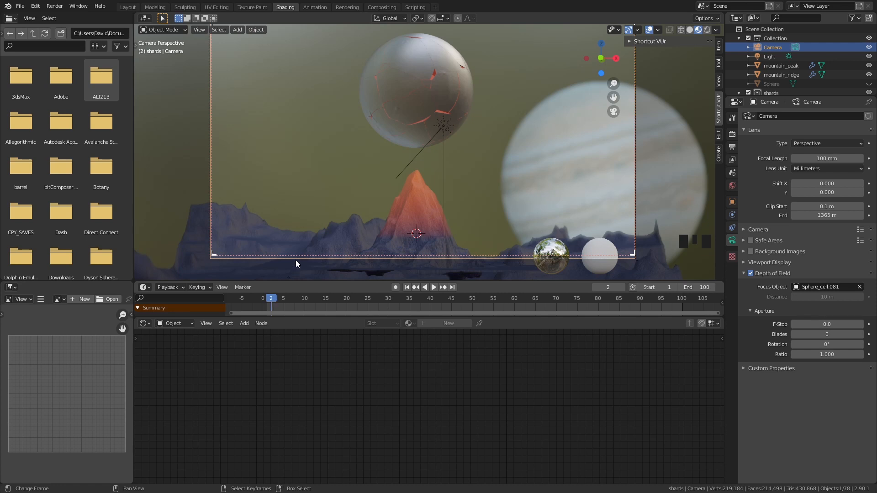
key(Left)
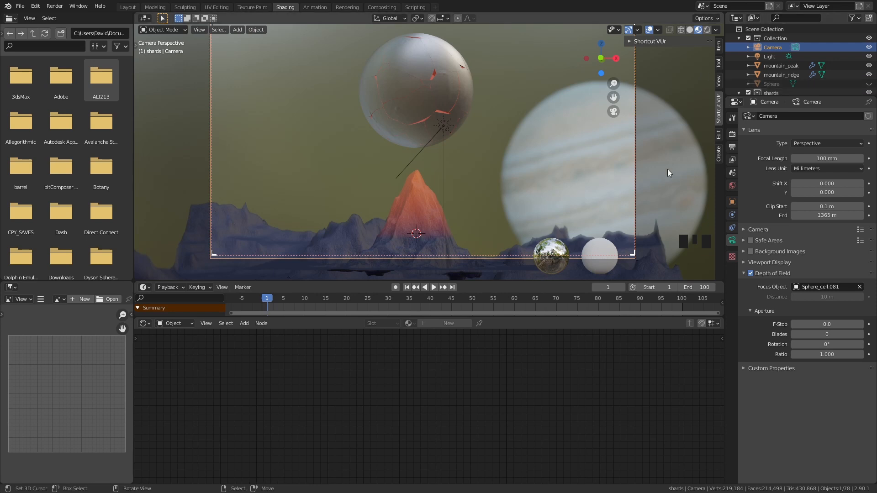
Step: Unhide the Sphere object and assign it the existing shard_metal material
click(869, 84)
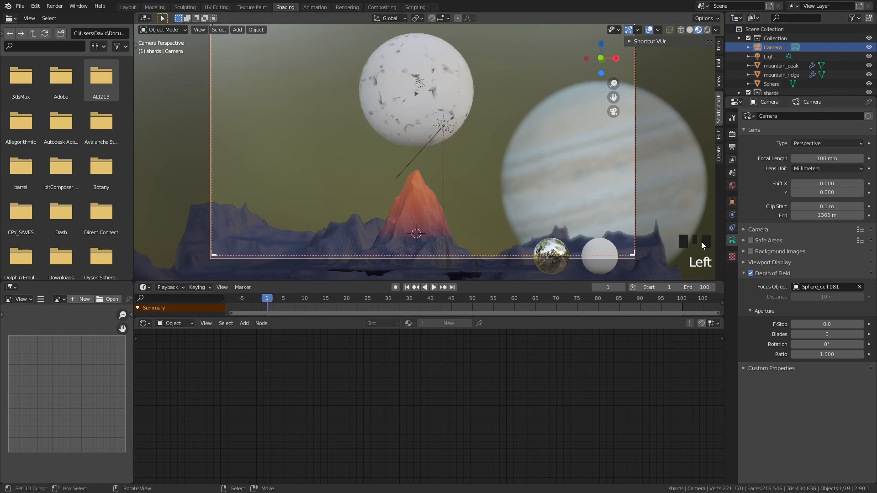
click(768, 84)
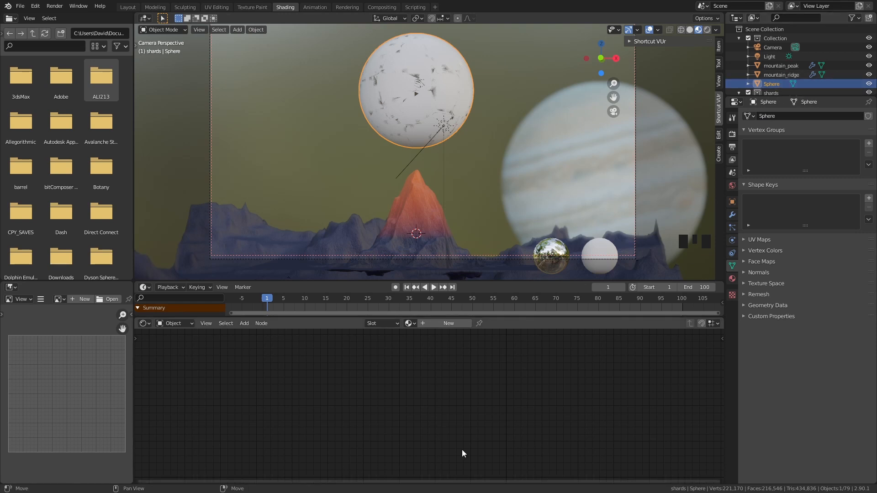
click(409, 324)
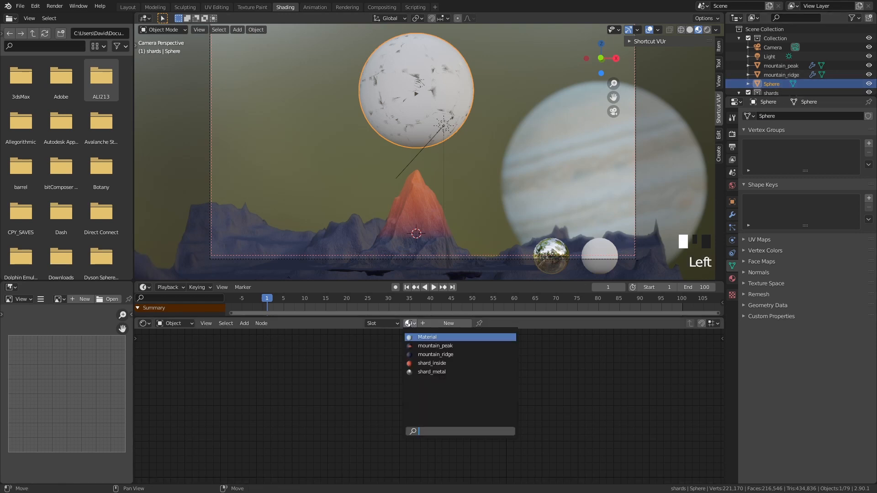
click(434, 372)
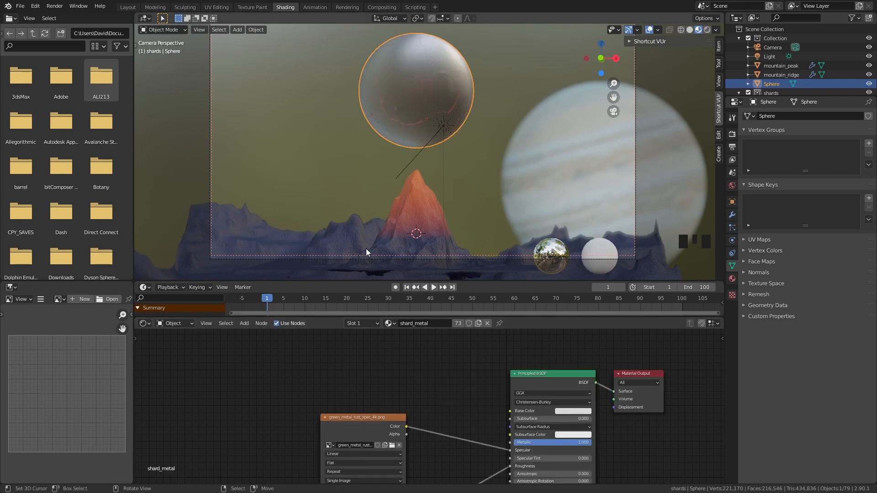
Step: Scrub the animation forward to about frame 29, examining when the shards begin to separate from the sphere
click(279, 299)
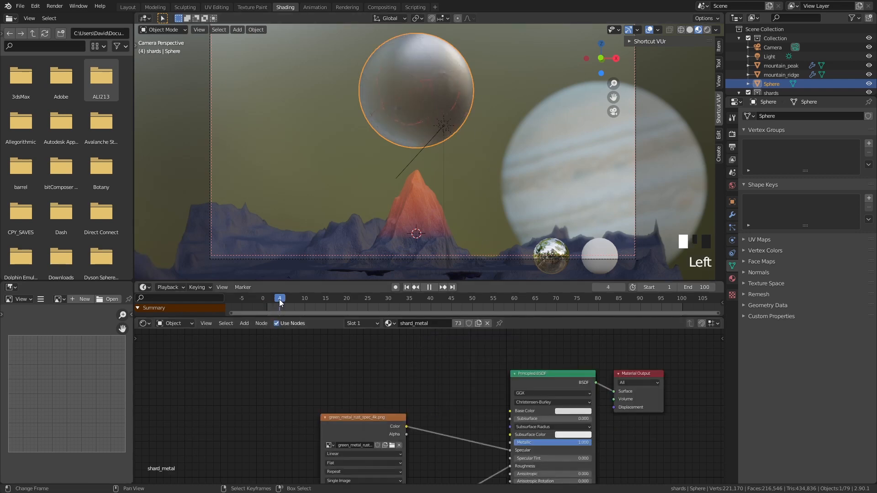
click(305, 300)
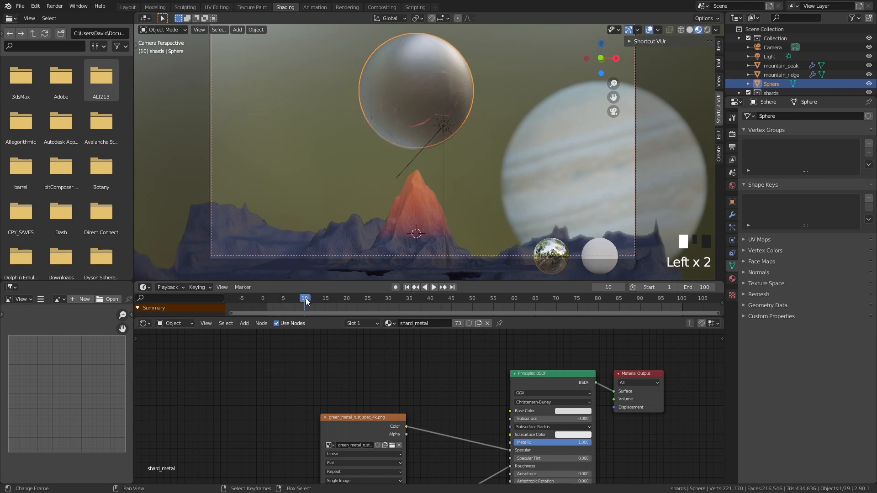
click(333, 300)
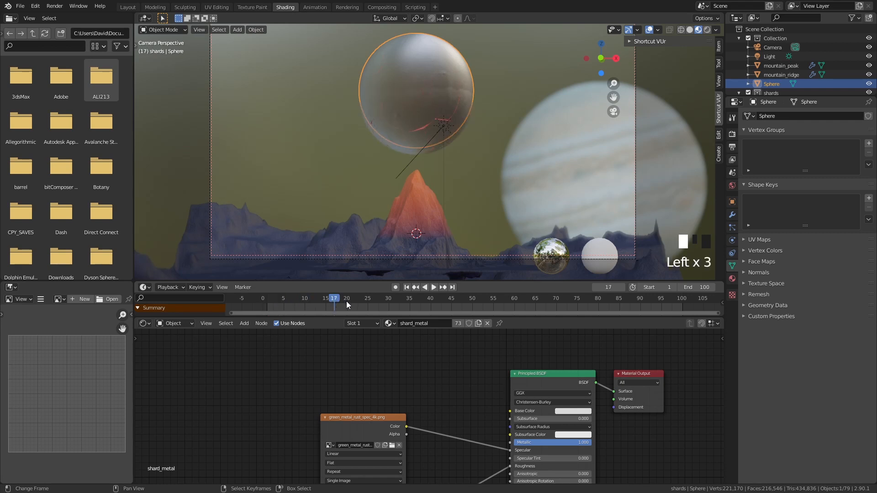
click(354, 300)
click(363, 300)
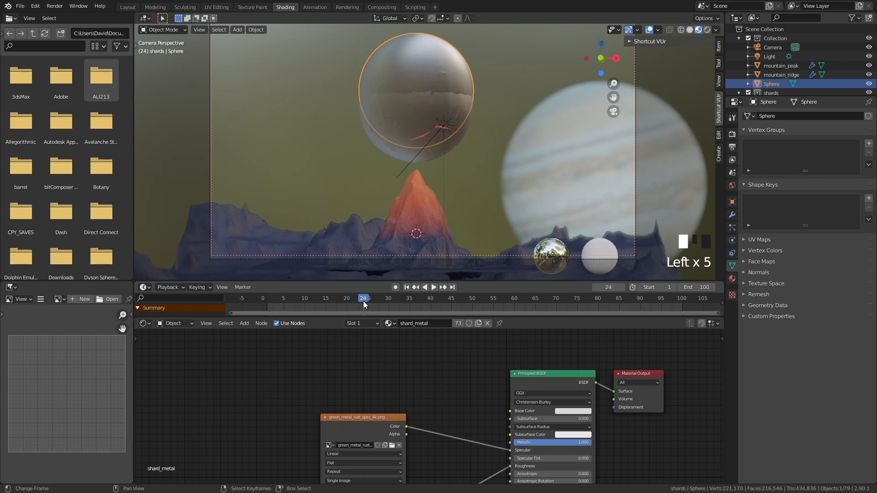
click(376, 300)
click(384, 301)
click(392, 301)
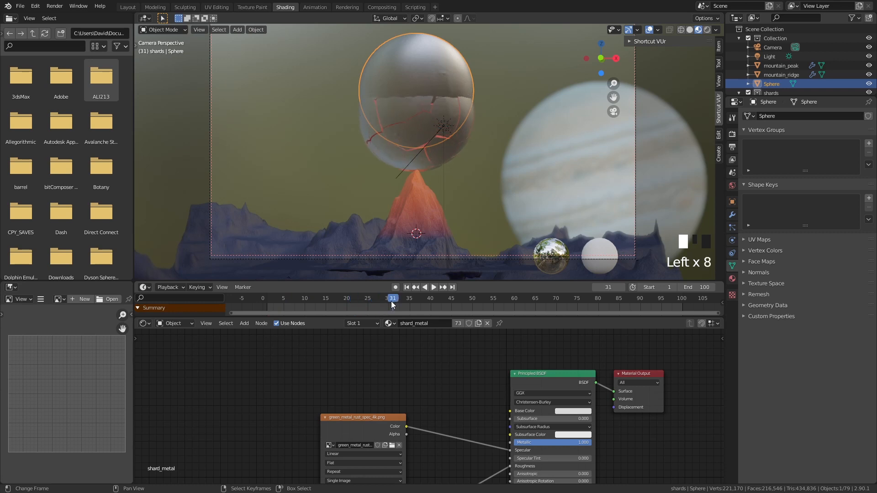
click(391, 301)
key(Left)
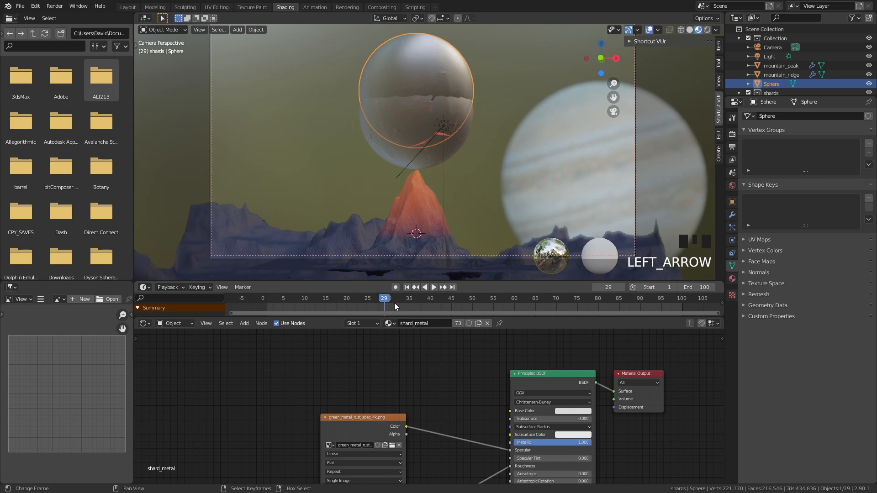
Step: Select the Sphere object and insert a Location keyframe for it at frame 1
right_click(431, 54)
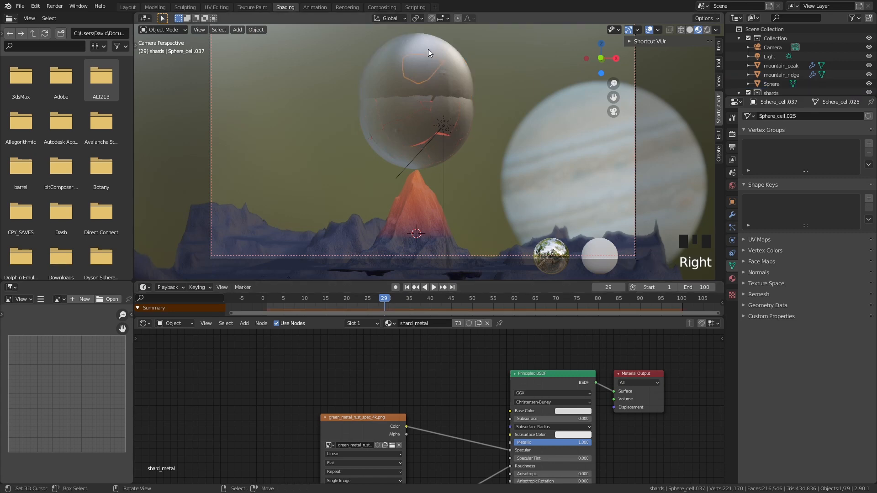
right_click(427, 47)
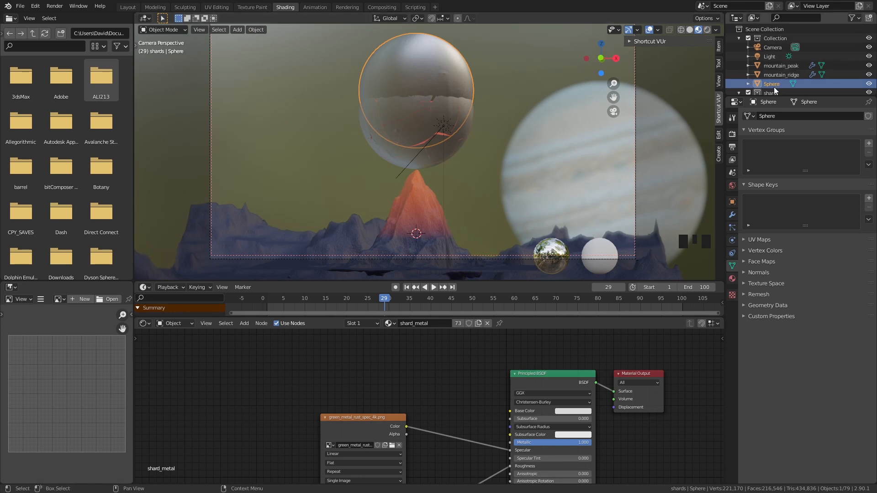
key(shift+Left)
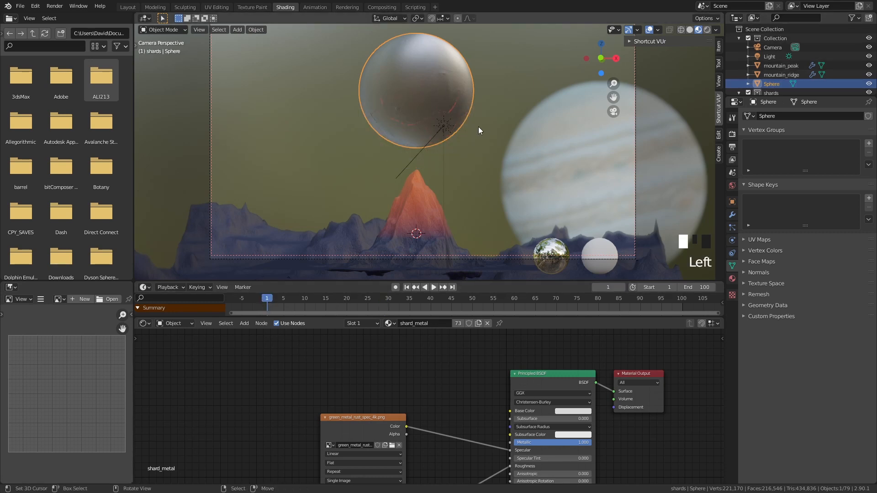
key(i)
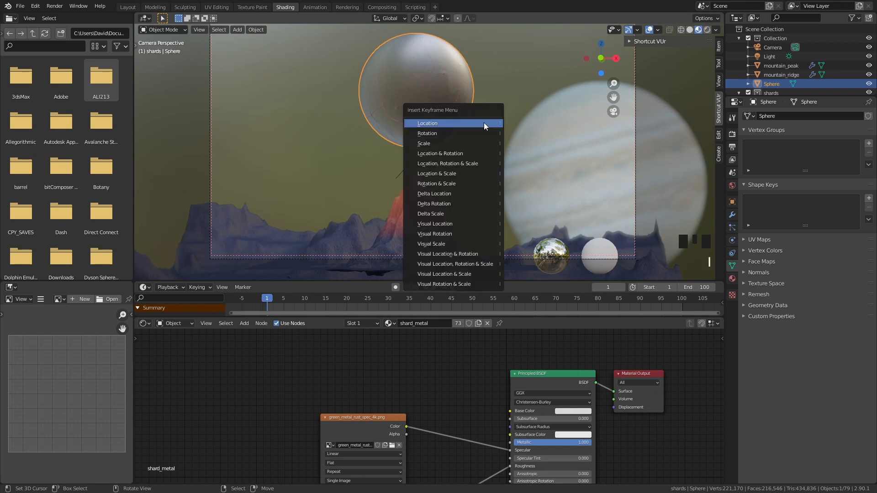
click(484, 122)
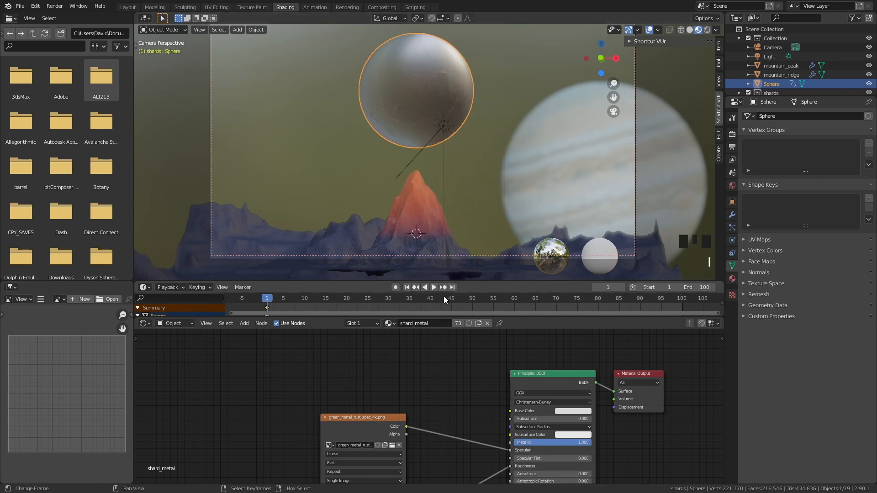
Step: At frame 29, move the Sphere down along the global Z axis by about 6 m to cover the fallen shards
click(385, 303)
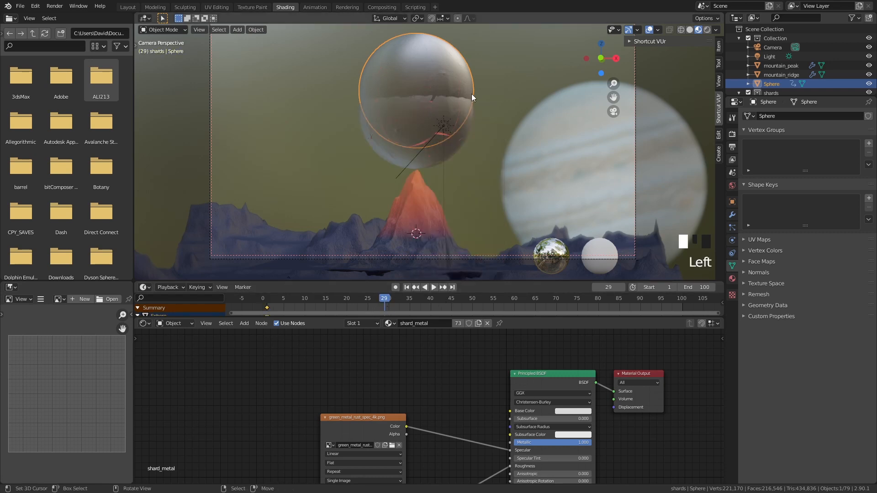
key(g)
key(z)
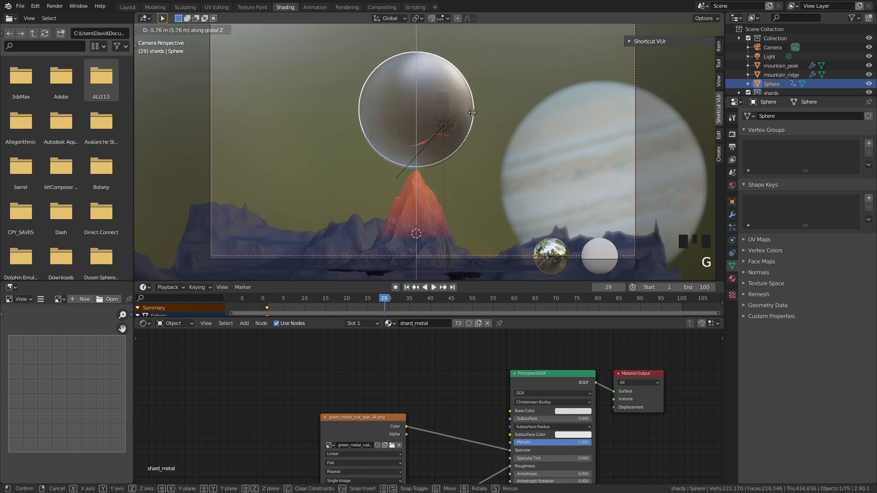
click(471, 115)
scroll(473, 126, up, 6)
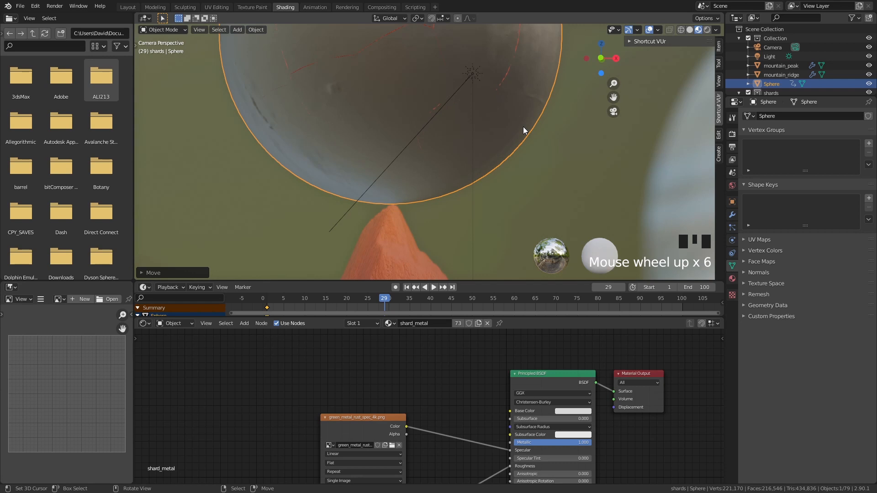
Step: Fine-tune the Sphere's height along Z so its bottom edge lines up with the lowest shards
scroll(524, 130, up, 5)
shift+middle_drag(405, 204, 444, 251)
scroll(507, 119, up, 5)
key(g)
key(g)
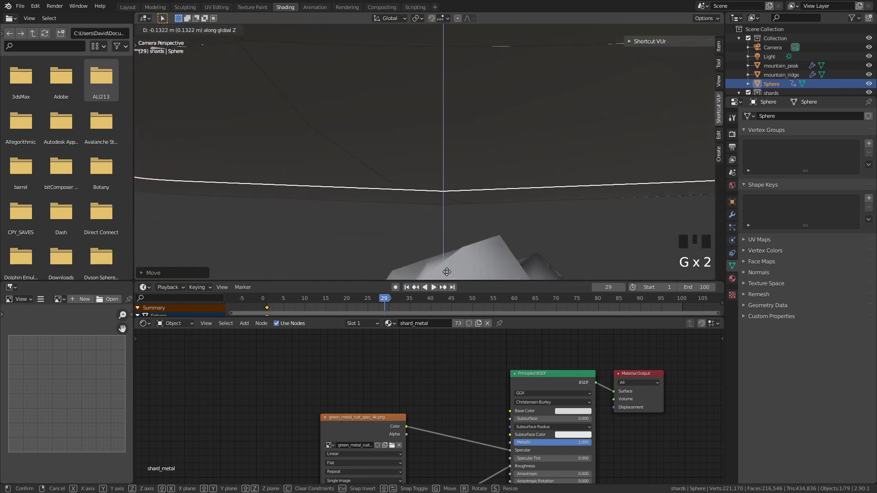
click(442, 30)
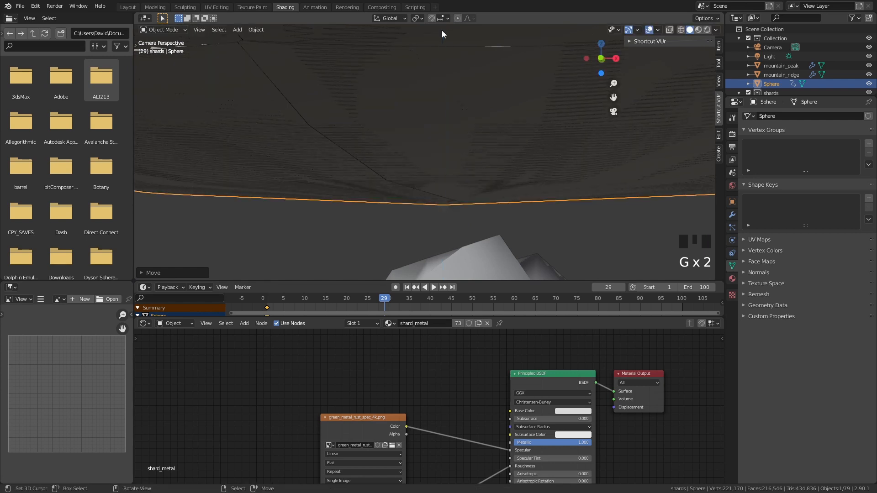
Step: Insert a Location keyframe for the Sphere at frame 29
scroll(488, 230, down, 12)
scroll(489, 208, down, 4)
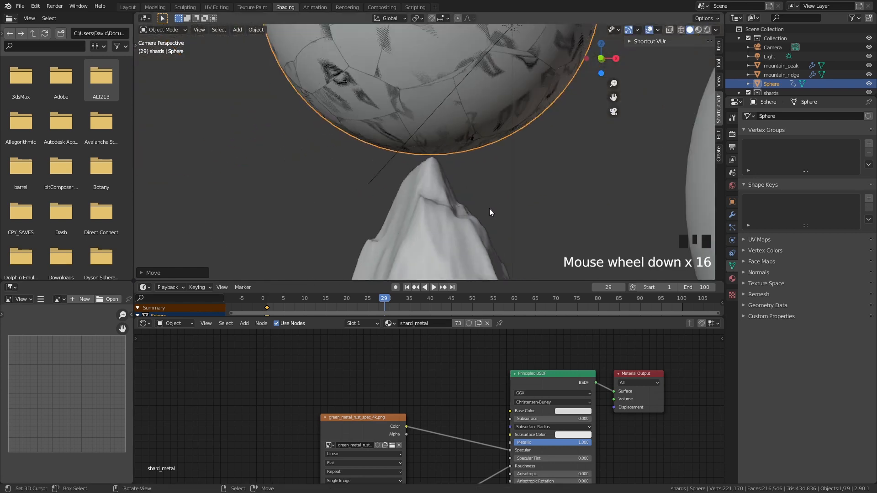
key(i)
click(489, 209)
scroll(491, 188, down, 4)
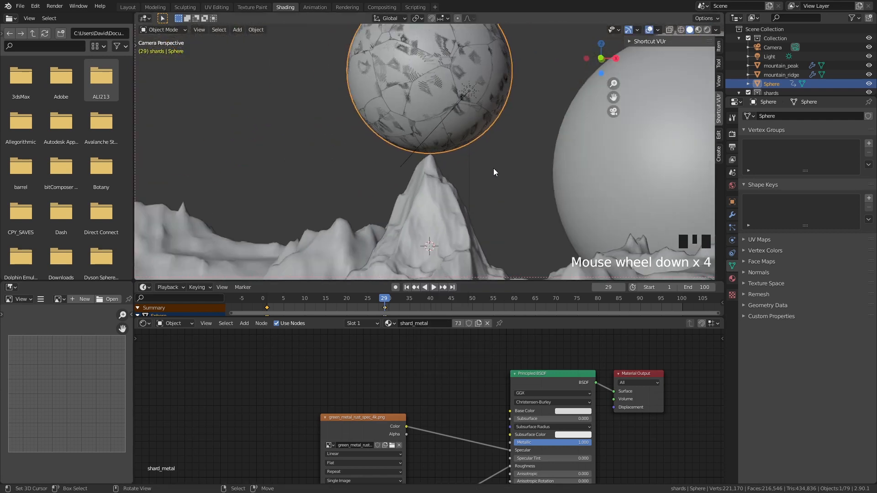
Step: Scrub the animation between frames 1 and 29, comparing the Sphere's fall with that of the shards
key(space)
click(263, 298)
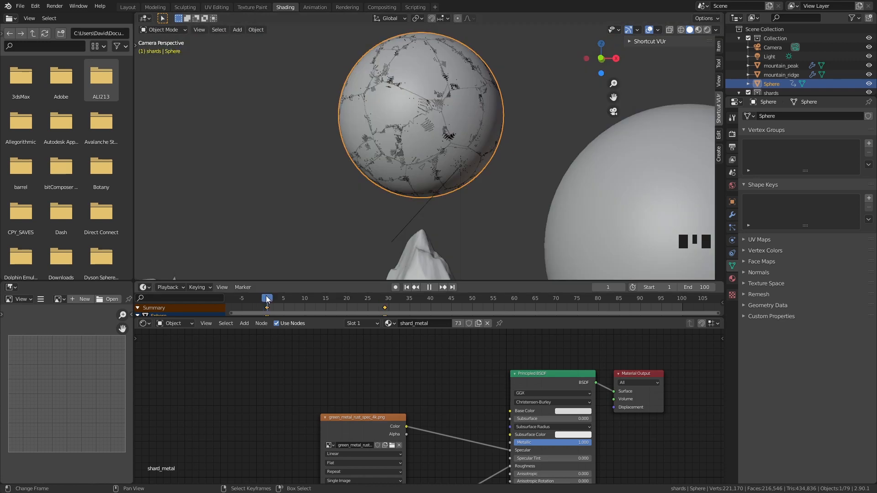
drag(264, 296, 384, 297)
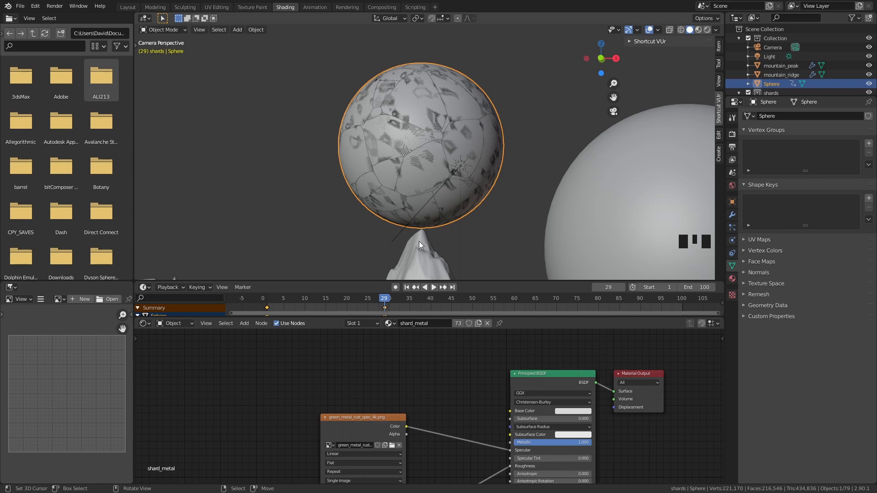
mouse_move(349, 300)
mouse_down()
mouse_move(259, 299)
mouse_move(364, 292)
mouse_move(386, 301)
mouse_up()
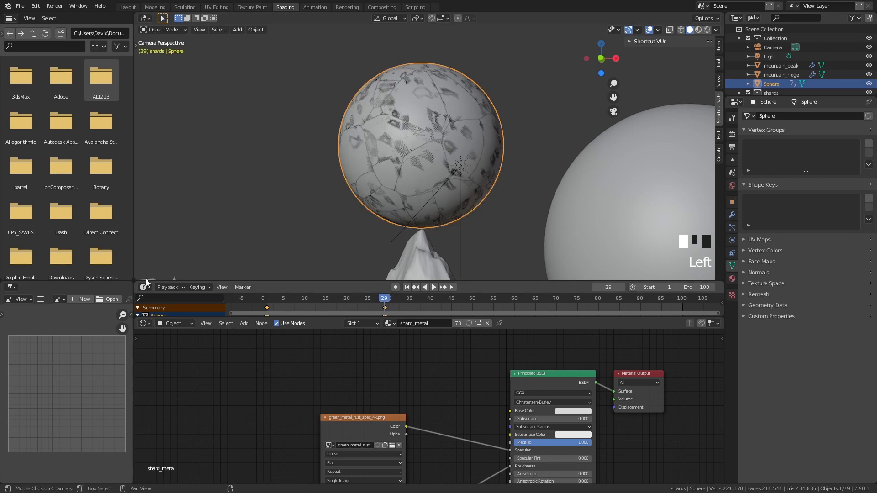
Step: Change the File Browser area into a Graph Editor and widen it
click(11, 19)
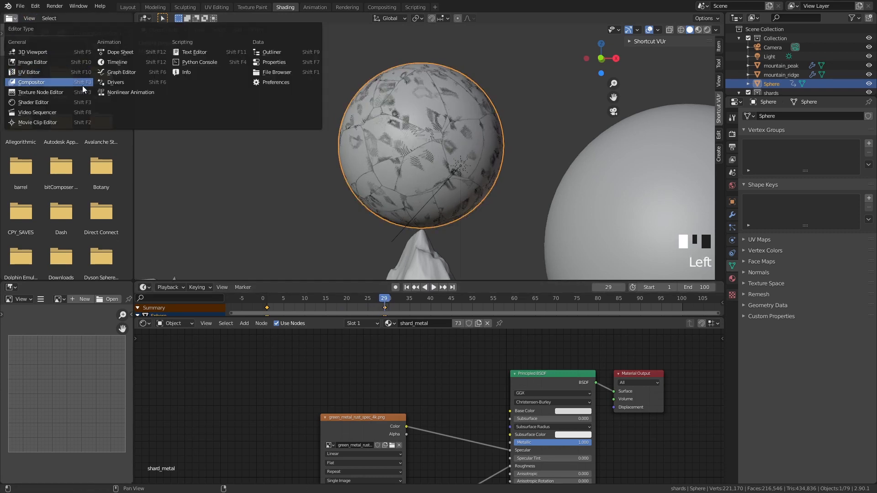
click(119, 73)
drag(134, 115, 319, 111)
Step: Expand the Sphere's Object Transforms channels, select the Z Location curve and frame its two keyframes
scroll(156, 147, up, 4)
mouse_move(164, 141)
ctrl+middle_down()
mouse_move(172, 108)
mouse_move(176, 133)
ctrl+middle_up()
click(7, 57)
click(9, 55)
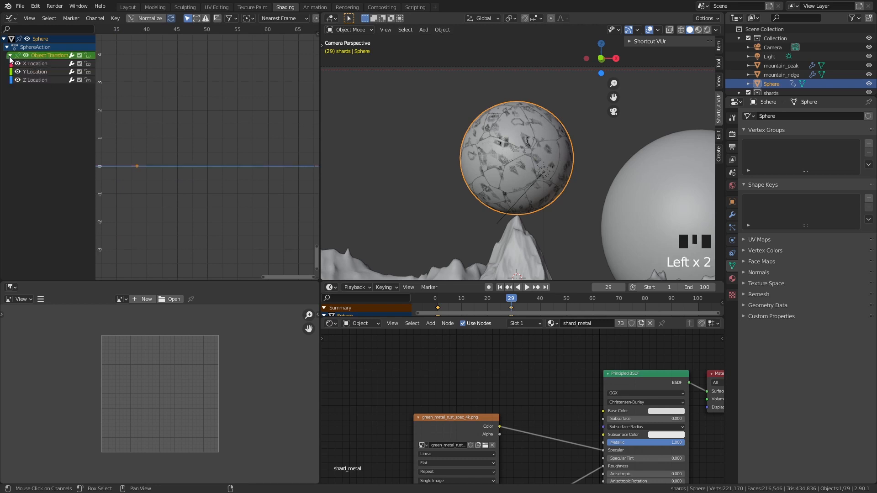
click(35, 80)
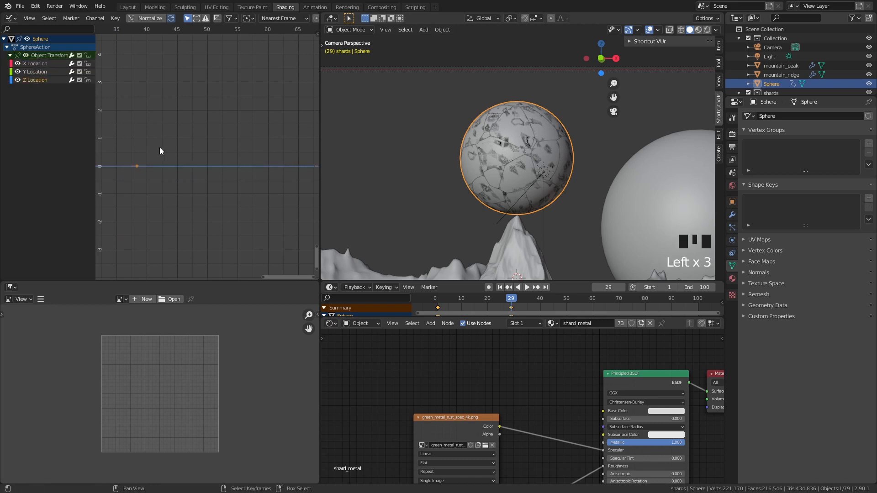
alt+middle_click(192, 123)
ctrl+middle_drag(195, 143, 262, 67)
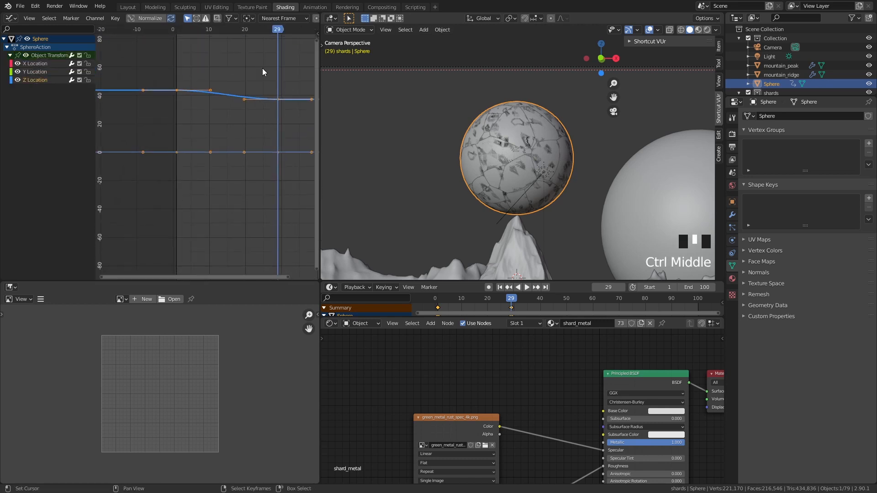
ctrl+middle_drag(259, 128, 241, 160)
ctrl+middle_drag(254, 112, 235, 124)
scroll(234, 124, up, 2)
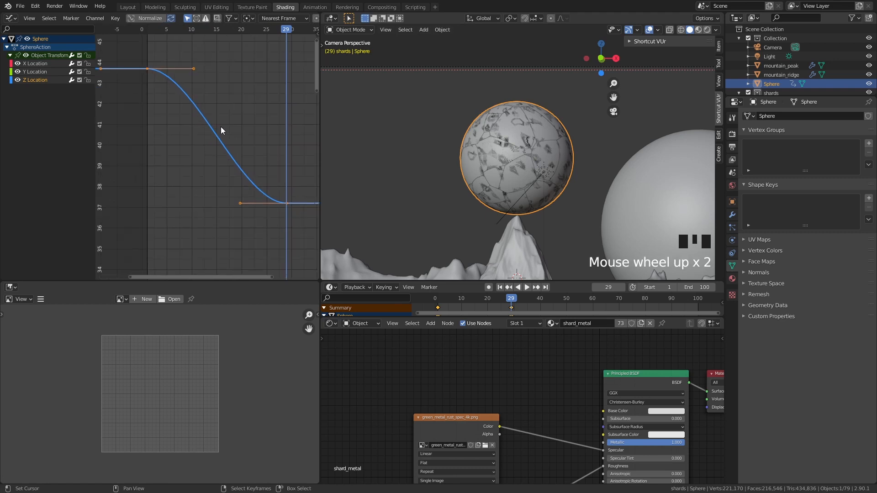
Step: Reshape the Z Location curve by raising the frame 29 keyframe's incoming handle and lowering the frame 1 keyframe's outgoing handle
drag(487, 301, 509, 302)
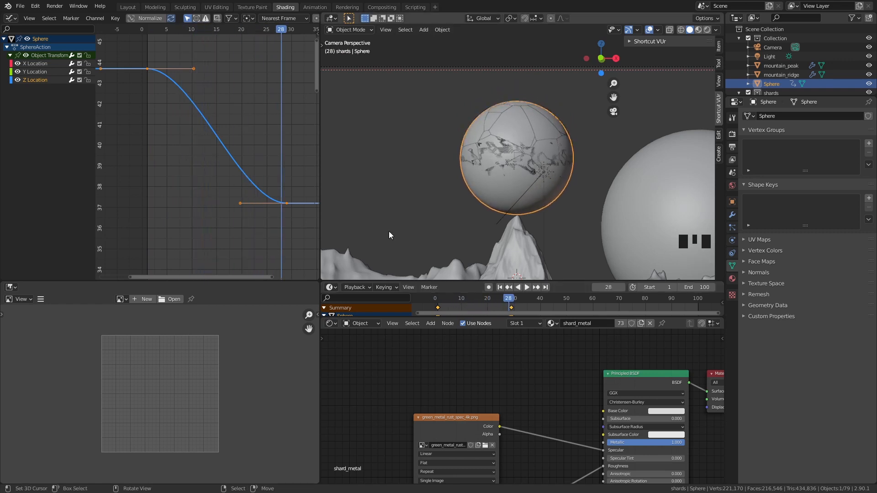
click(243, 203)
right_click(244, 203)
click(221, 209)
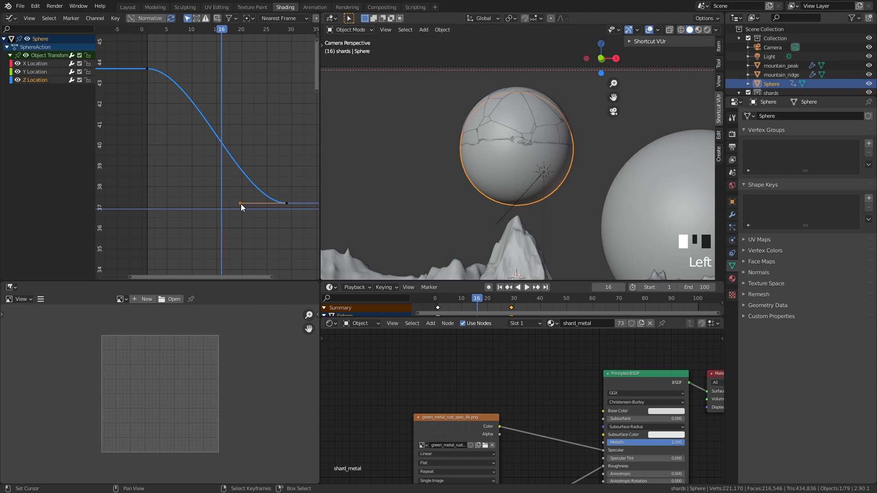
right_drag(241, 207, 242, 175)
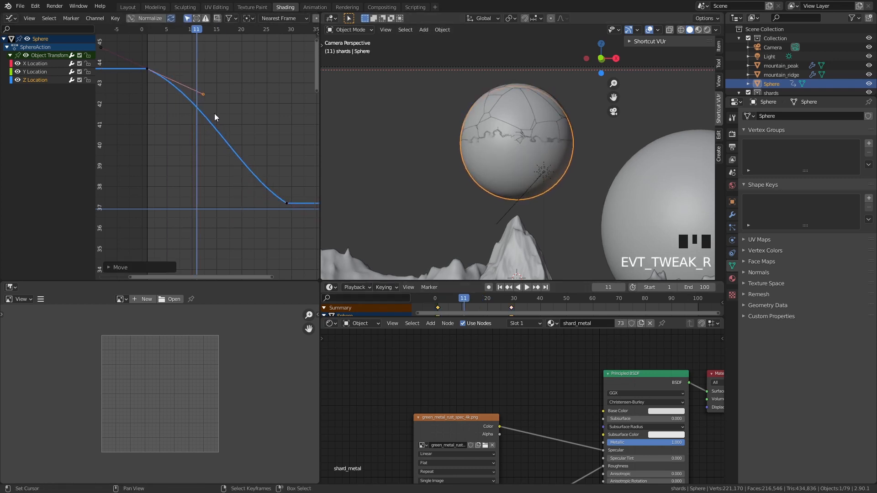
click(432, 299)
drag(432, 299, 514, 302)
Step: Try a steeper start of the fall by lowering the frame 1 keyframe's outgoing handle further, scrubbing to compare
right_click(153, 69)
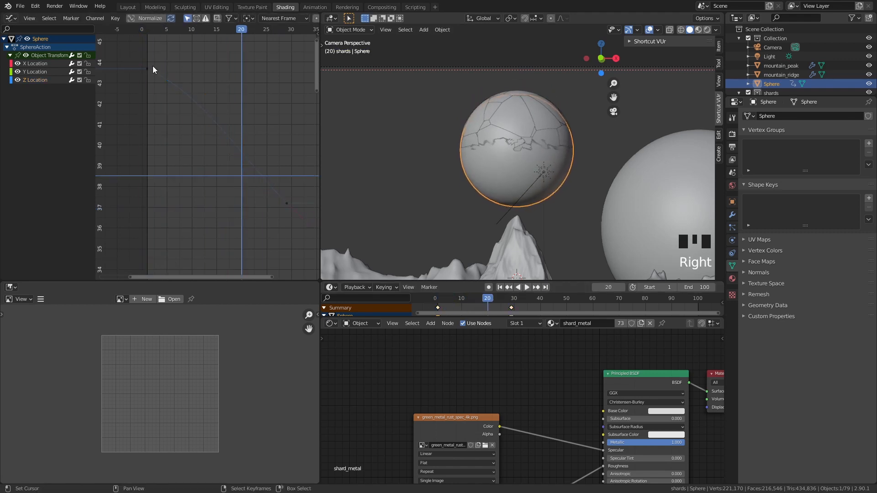
click(206, 94)
right_drag(203, 94, 203, 99)
drag(475, 305, 507, 305)
right_drag(203, 99, 193, 109)
drag(484, 305, 508, 306)
Step: Raise the frame 29 keyframe's incoming handle further so the Sphere speeds up until it lands
right_drag(242, 175, 235, 133)
mouse_move(508, 304)
mouse_down()
mouse_move(573, 302)
mouse_move(511, 302)
mouse_up()
click(524, 288)
Step: Raise the frame 1 keyframe's outgoing handle for a gentler start, and scrub back to frame 0 to check
right_click(148, 69)
right_drag(194, 109, 202, 94)
drag(491, 305, 483, 306)
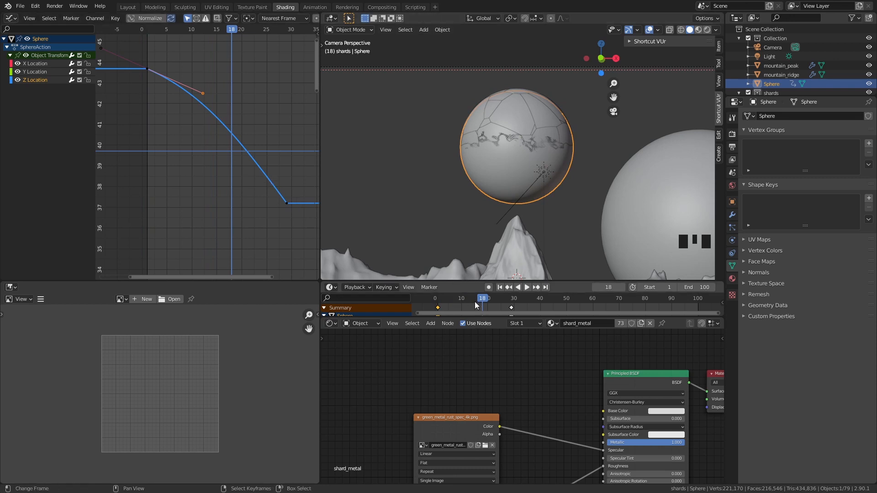
drag(475, 302, 435, 302)
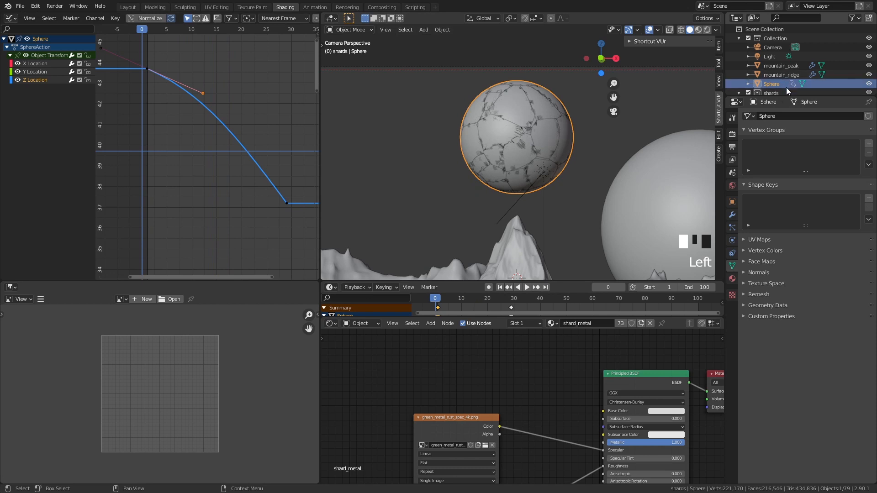
Step: Show the Sphere's object Visibility settings and enlarge the timeline area to reveal its keyframe channels
scroll(785, 75, down, 2)
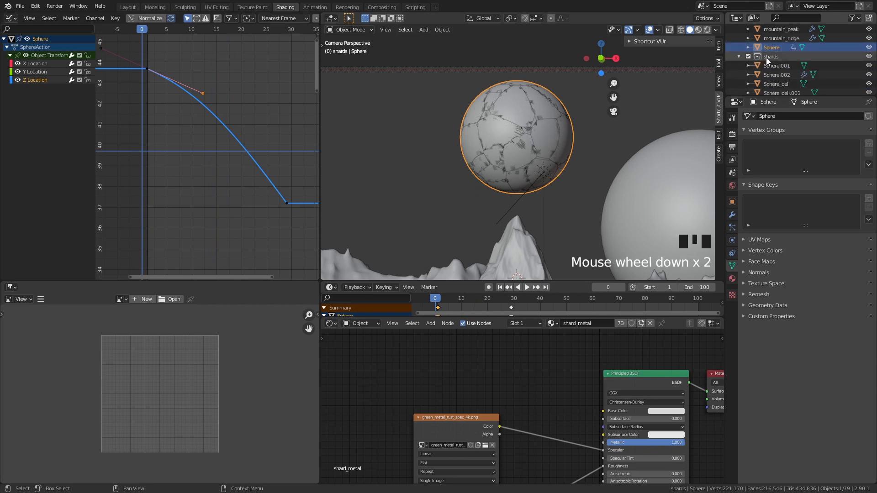
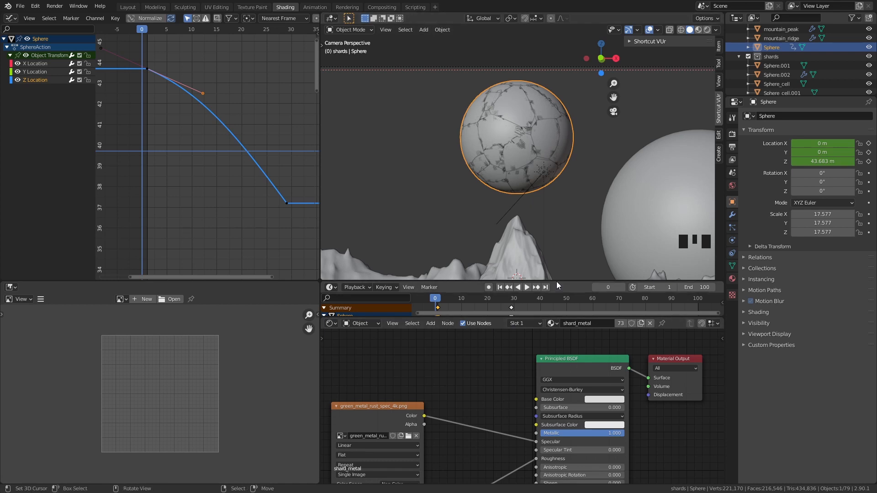
drag(556, 281, 556, 250)
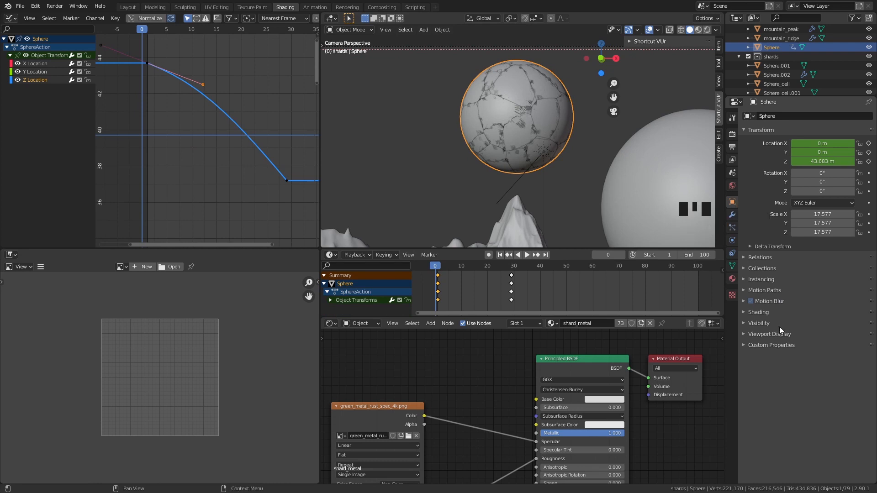
click(766, 324)
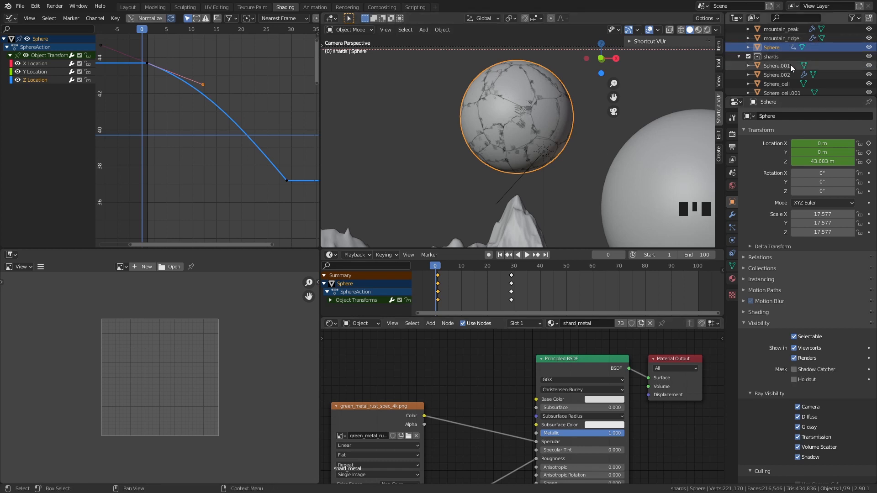
Step: Exclude the shards collection from the view layer and save the file
scroll(787, 85, down, 19)
scroll(788, 84, up, 9)
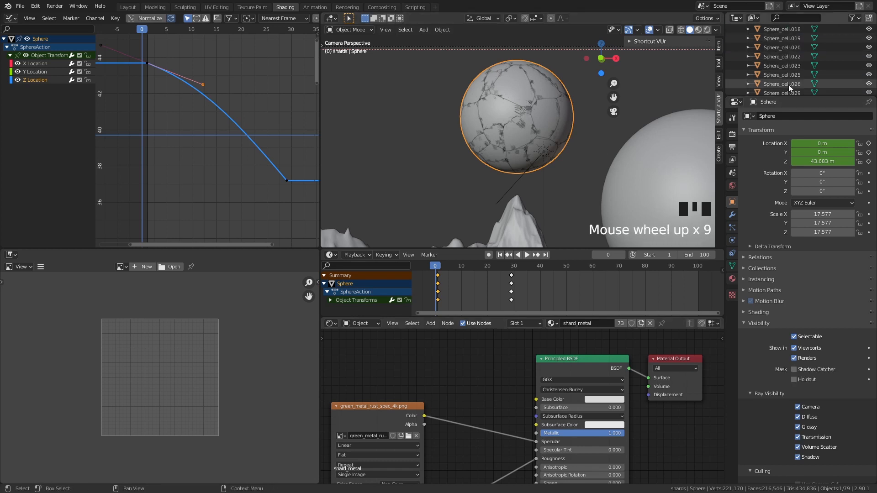
scroll(788, 84, up, 12)
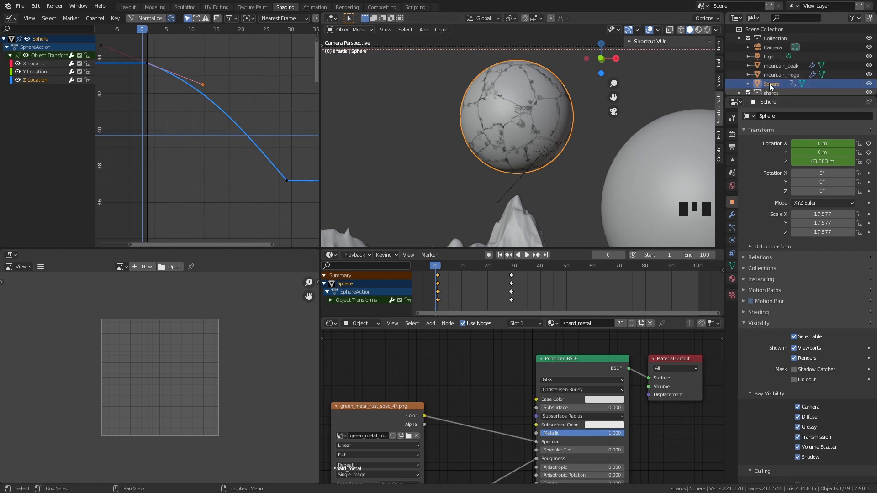
click(748, 93)
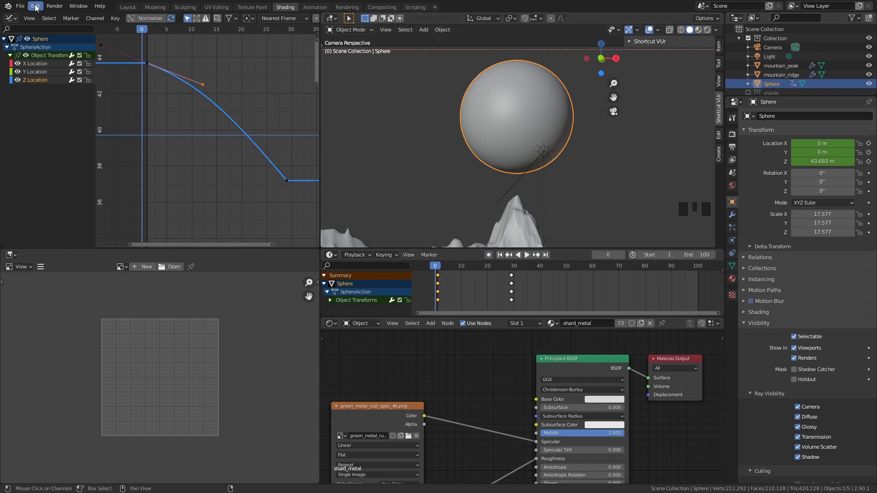
key(ctrl+s)
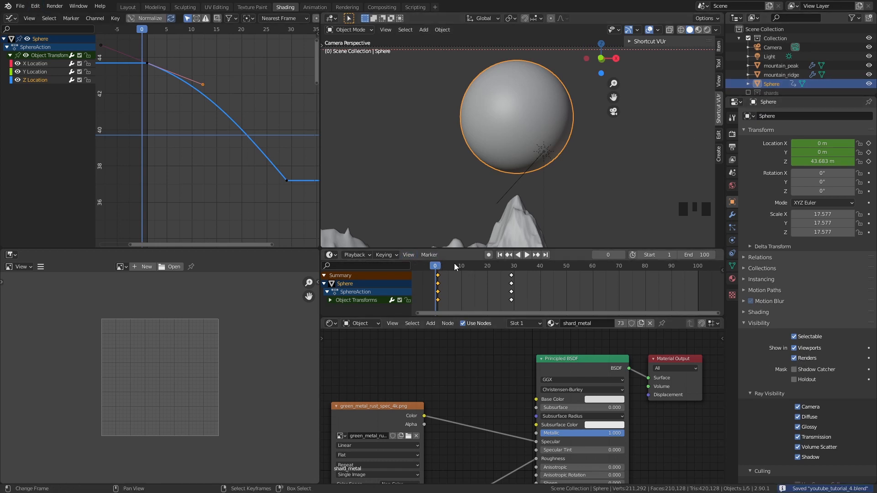
Step: Keyframe the Sphere's Renders visibility as enabled at frames 1 and 29, and advance the timeline to frame 30
key(Right)
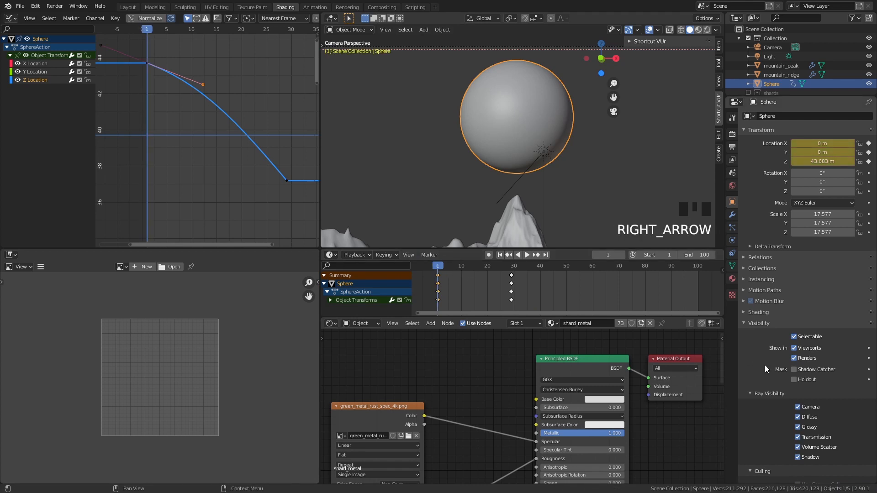
right_click(795, 356)
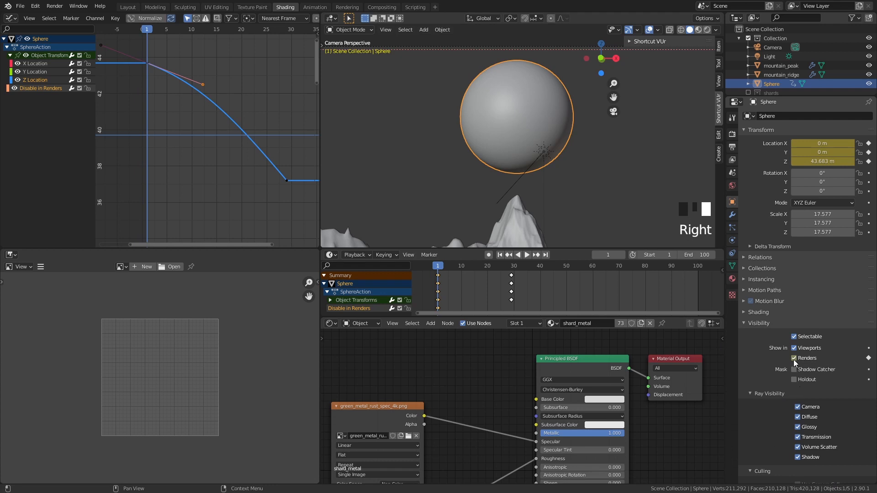
click(512, 266)
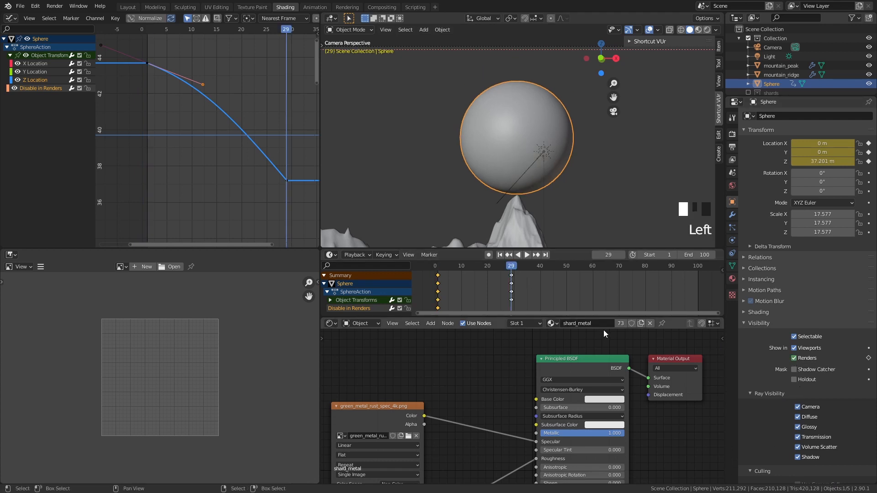
right_click(793, 357)
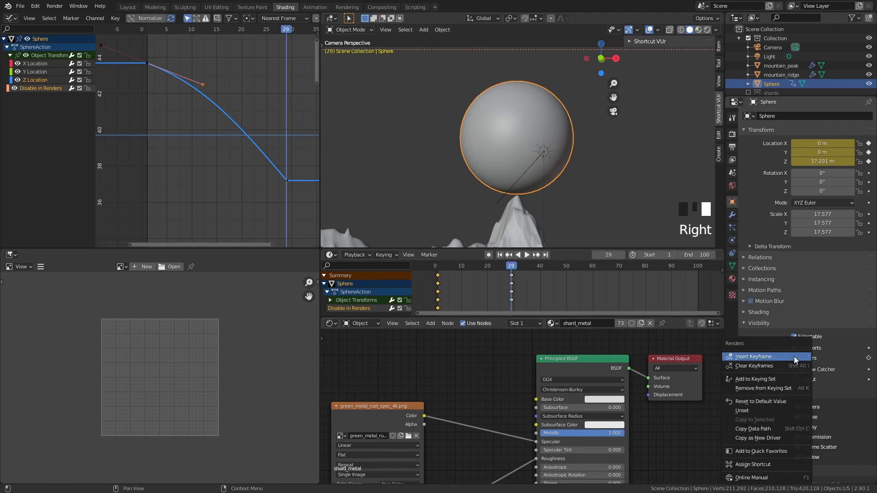
click(793, 356)
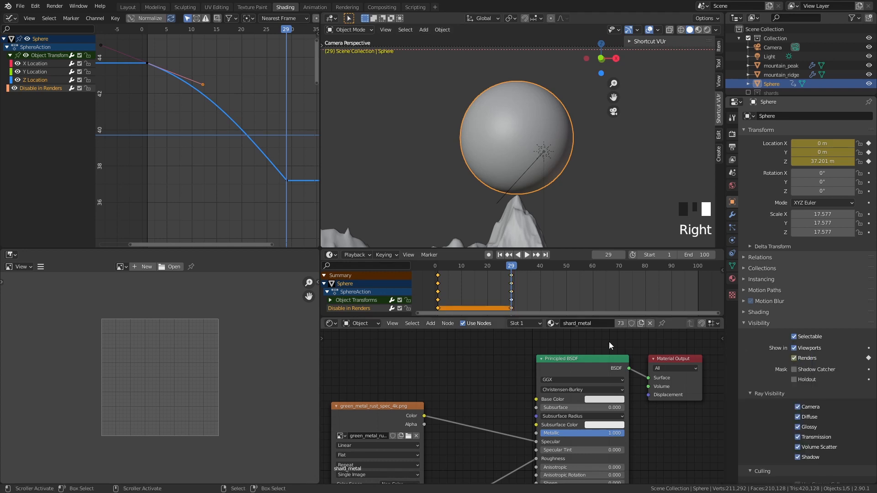
key(Right)
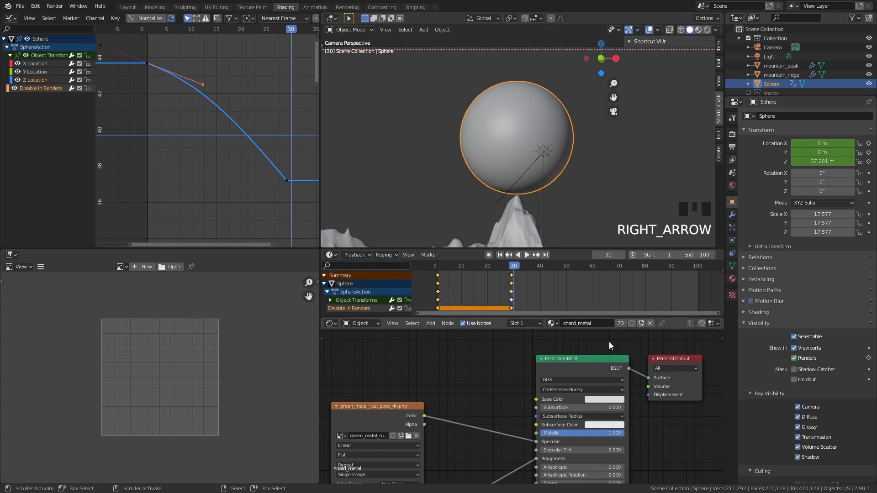
Step: Keyframe the Sphere's Renders visibility as disabled at frame 30, and scrub the timeline back to frame 29 to check
click(794, 359)
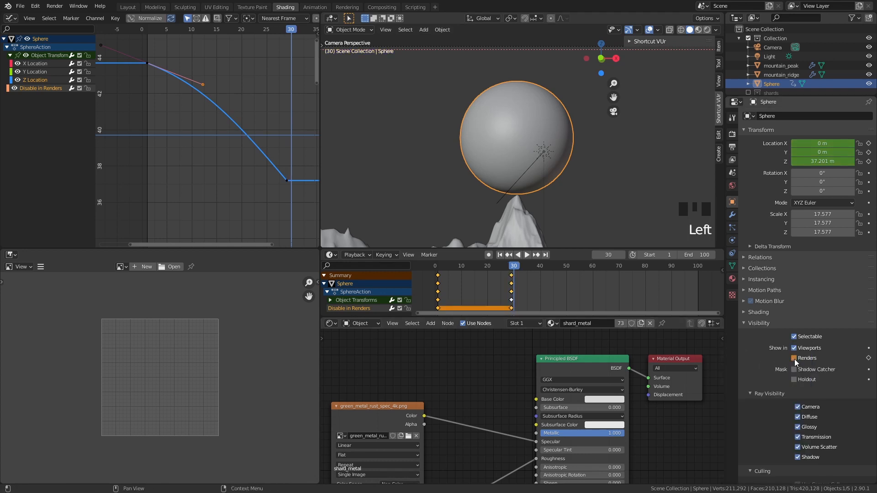
right_click(793, 358)
click(794, 358)
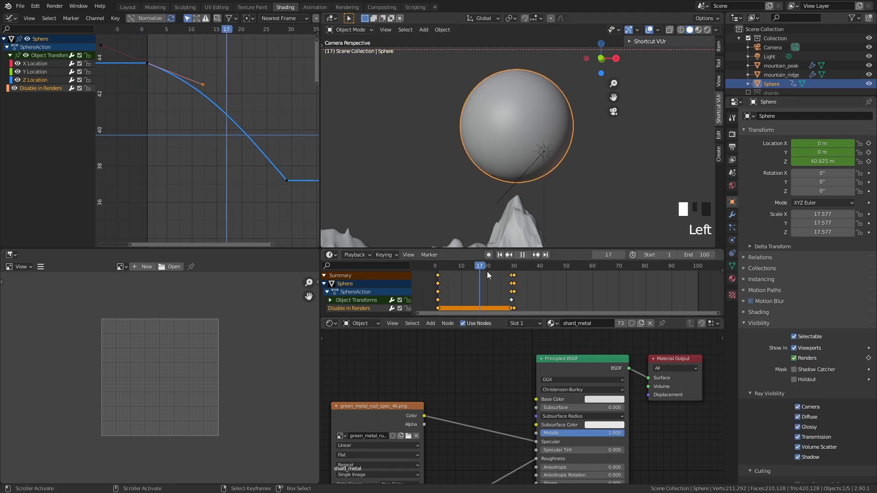
drag(513, 270, 516, 265)
key(Left)
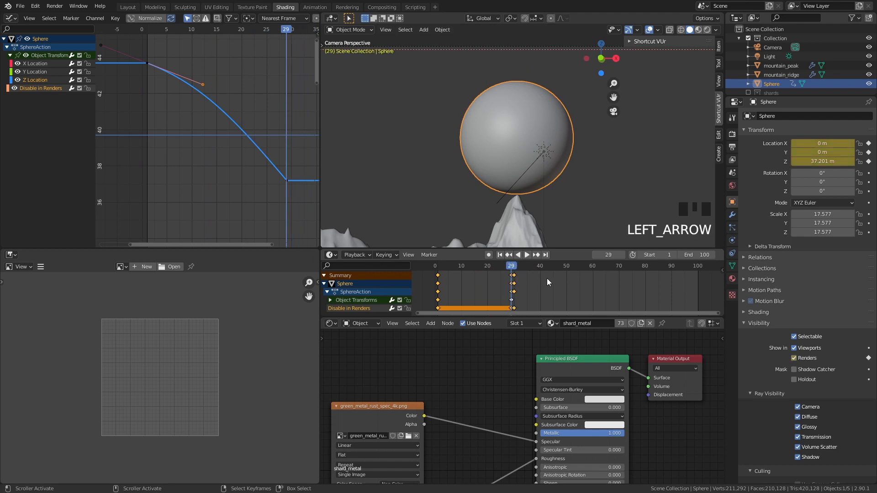
key(Right)
key(Left)
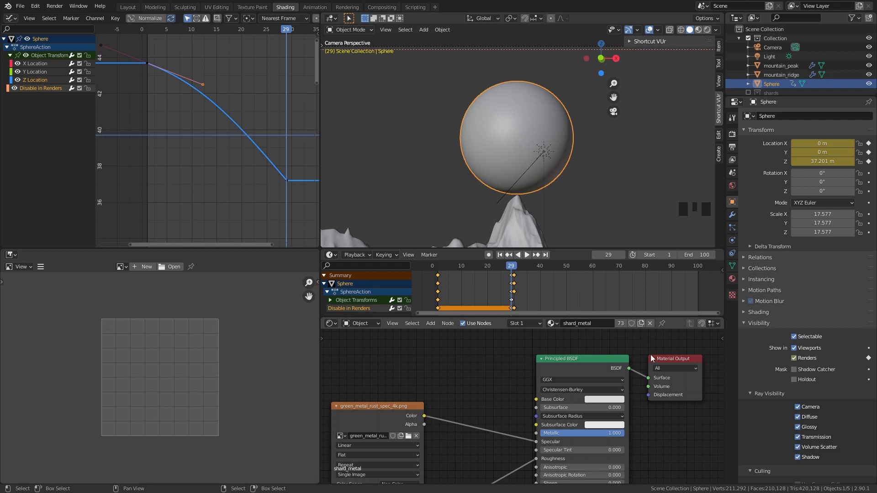
Step: Make a single-user copy of the Sphere's shard_metal material and name it sphere_metal
click(619, 324)
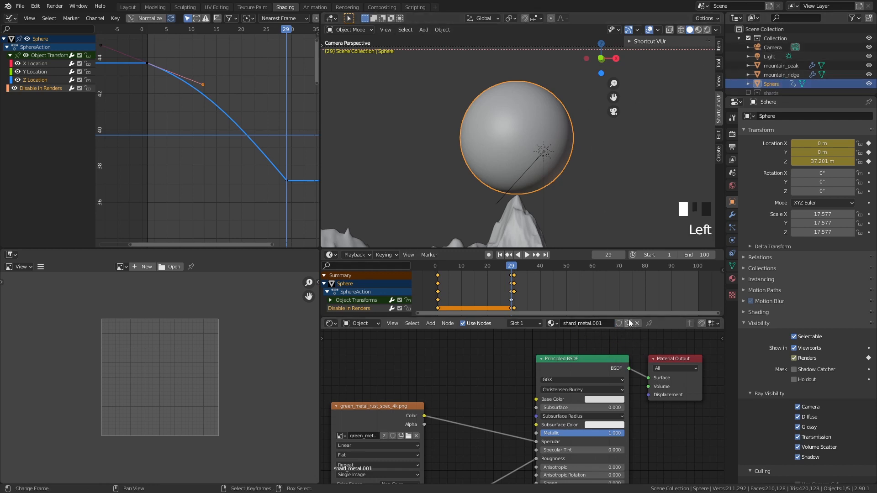
double_click(570, 324)
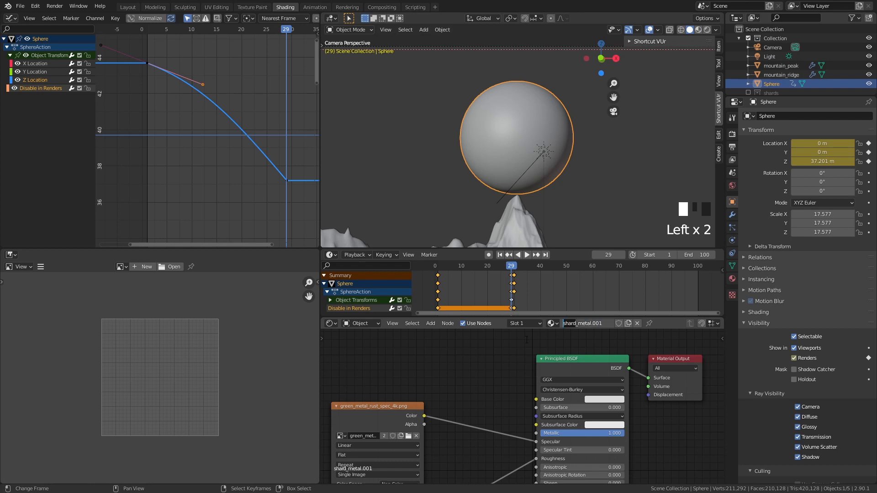
key(Delete)
key(Delete)
key(Delete)
key(Delete)
key(Delete)
text(sphere)
key(BackSpace)
key(BackSpace)
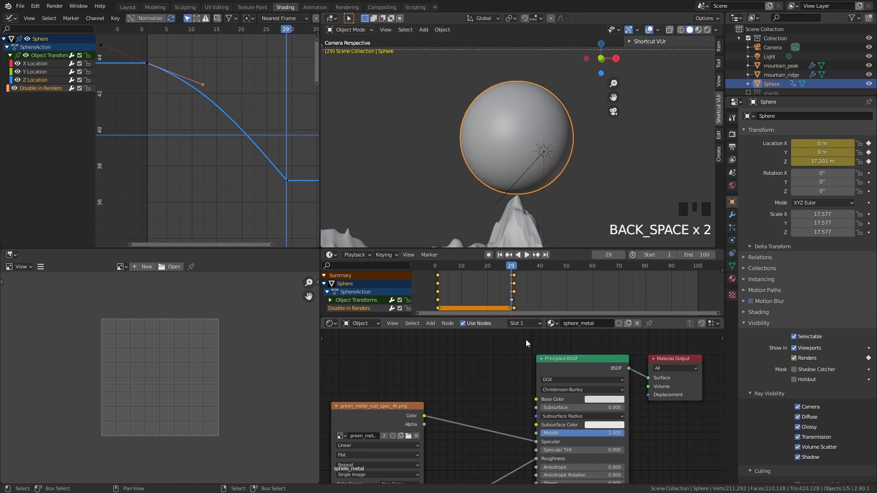
Step: Include the shards collection again, hide the intact Sphere in the viewport, and select a front shard of the fractured sphere
click(748, 93)
scroll(771, 73, down, 2)
click(778, 66)
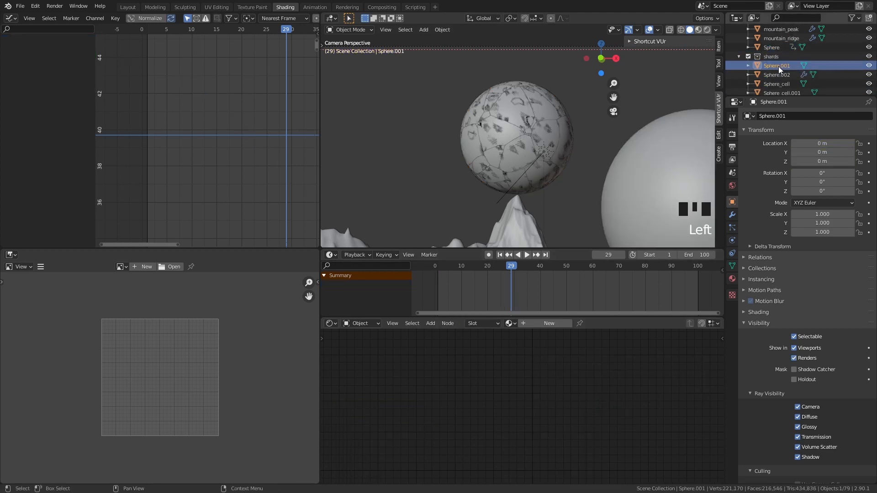
click(869, 47)
right_click(515, 109)
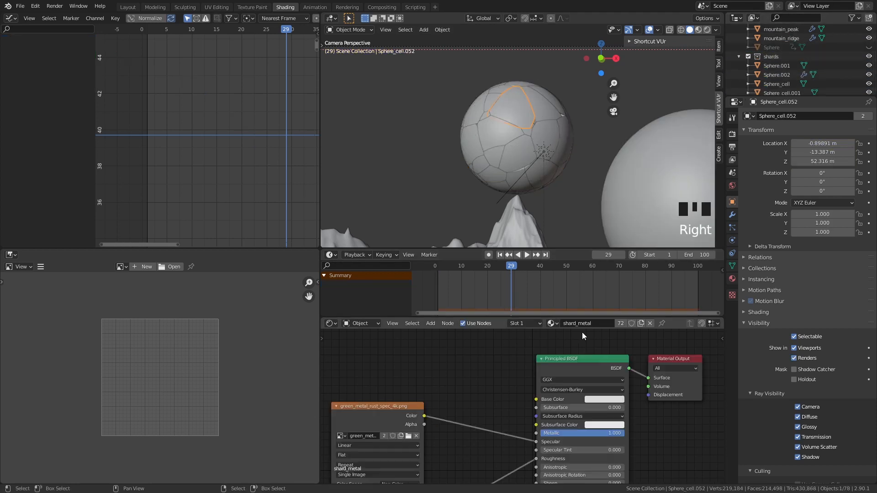
Step: Insert a Mix Shader between the Principled BSDF and the Material Output in the shard_metal material
middle_drag(520, 344, 612, 356)
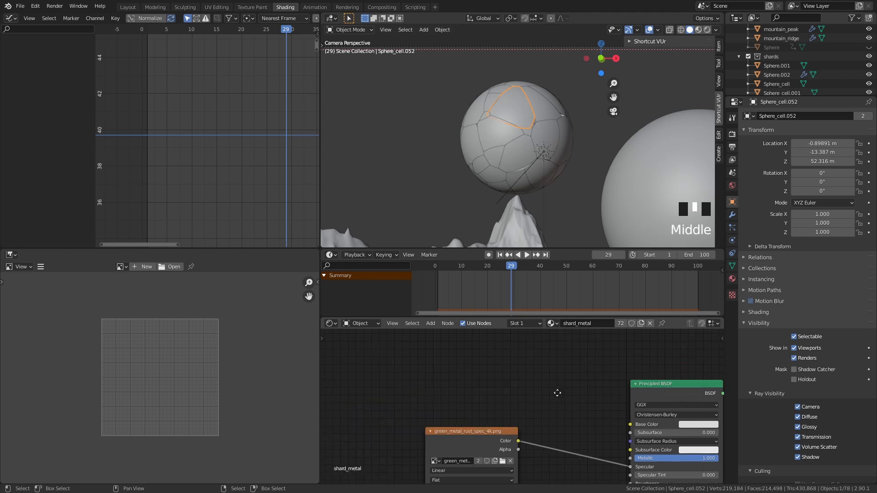
scroll(553, 371, down, 4)
scroll(549, 363, up, 1)
scroll(550, 364, down, 1)
key(shift+a)
click(549, 363)
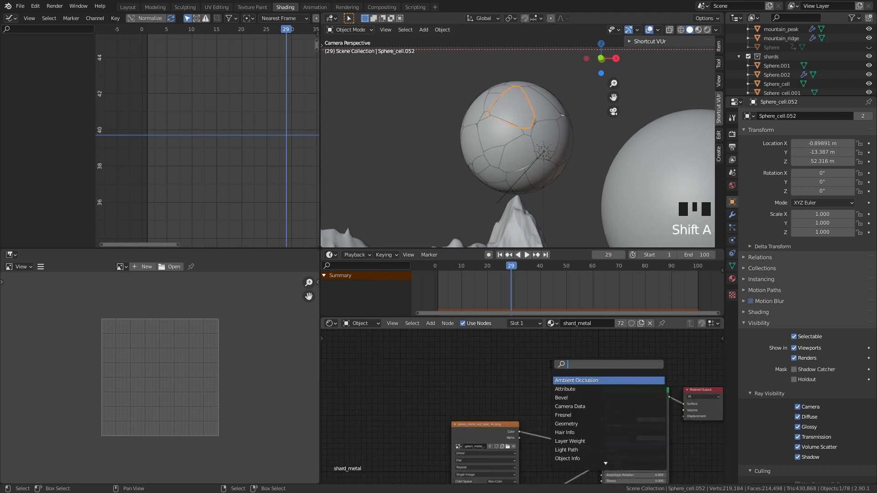
text(mi)
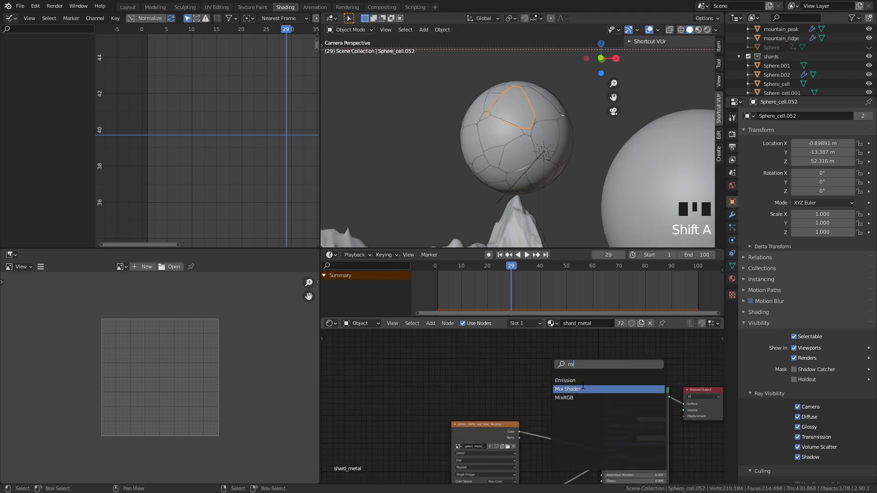
click(581, 387)
click(693, 408)
Step: Add a Transparent BSDF to shard_metal and connect it to the Mix Shader's second shader input
middle_drag(679, 408, 453, 415)
scroll(436, 380, up, 2)
scroll(453, 415, up, 2)
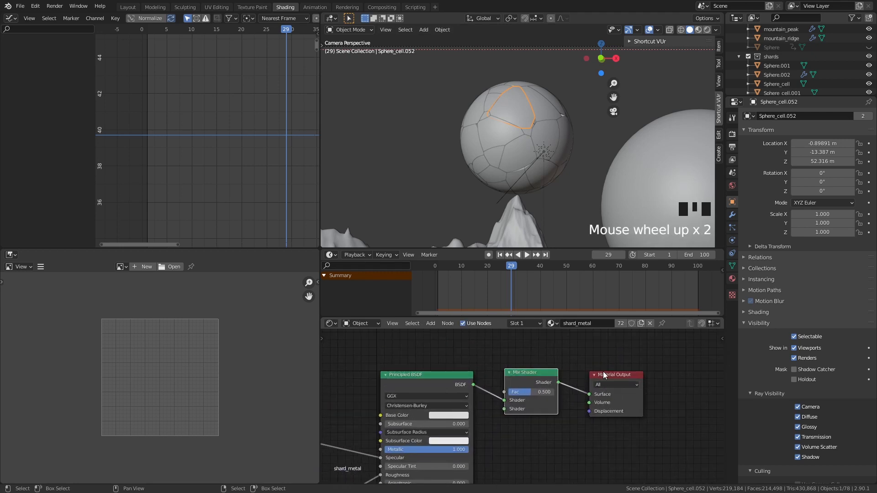
drag(603, 374, 660, 373)
key(shift+a)
key(shift+a)
text(tra)
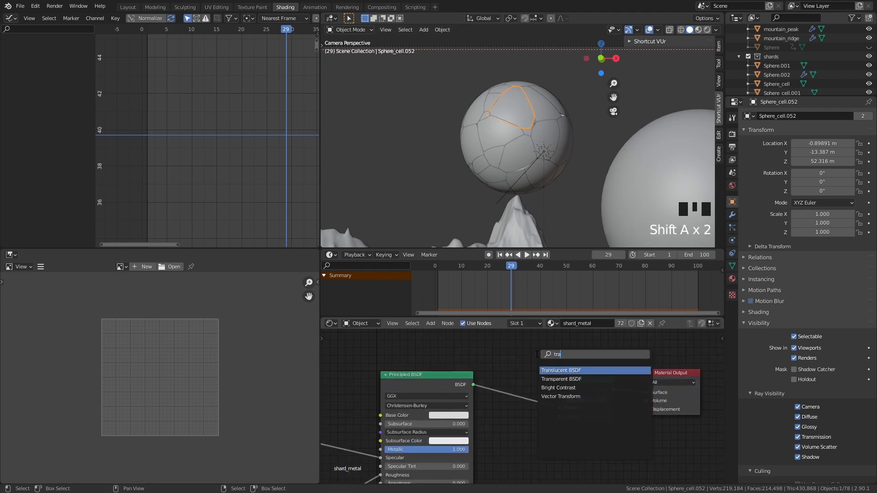
click(573, 379)
click(526, 454)
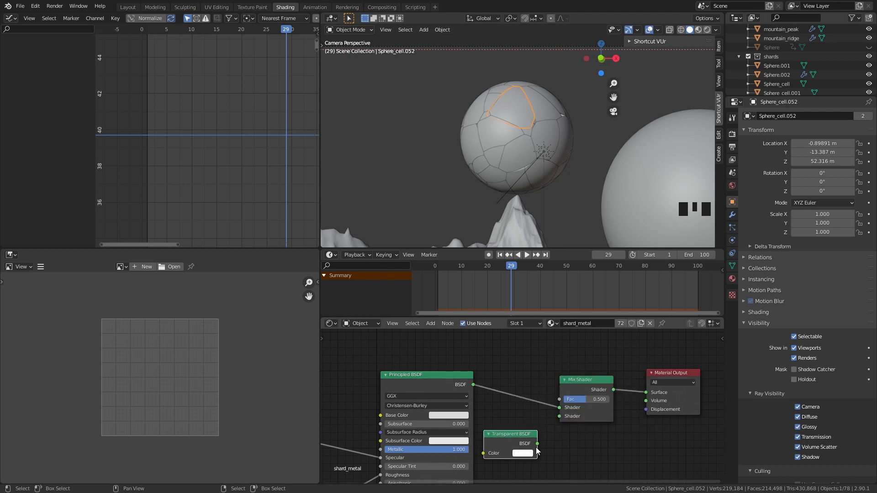
drag(537, 444, 564, 420)
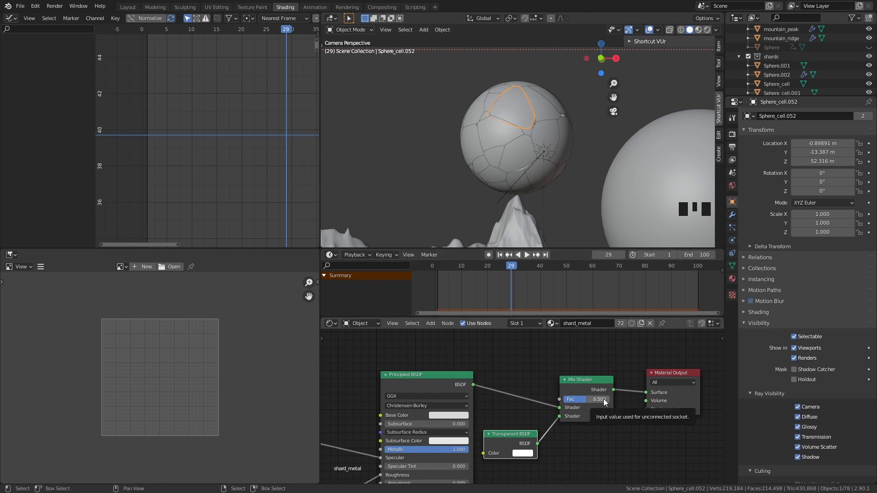
Step: Keyframe the shard_metal Mix Shader factor at 1.000 on frame 29 and 0.000 on frame 30
mouse_move(604, 399)
mouse_down()
mouse_move(562, 406)
mouse_move(610, 400)
mouse_up()
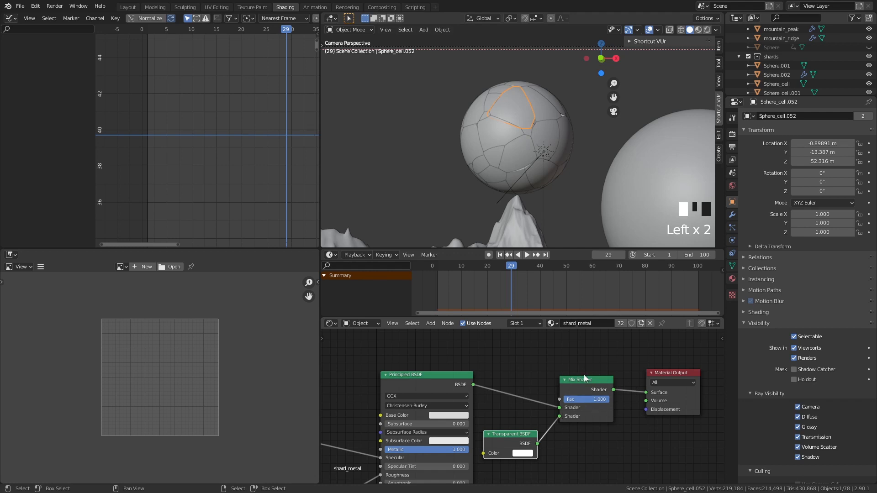
right_click(594, 399)
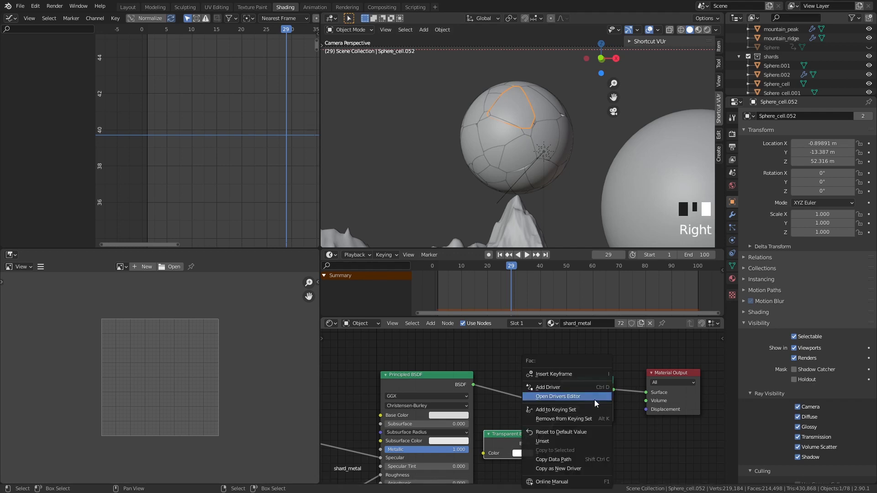
click(579, 375)
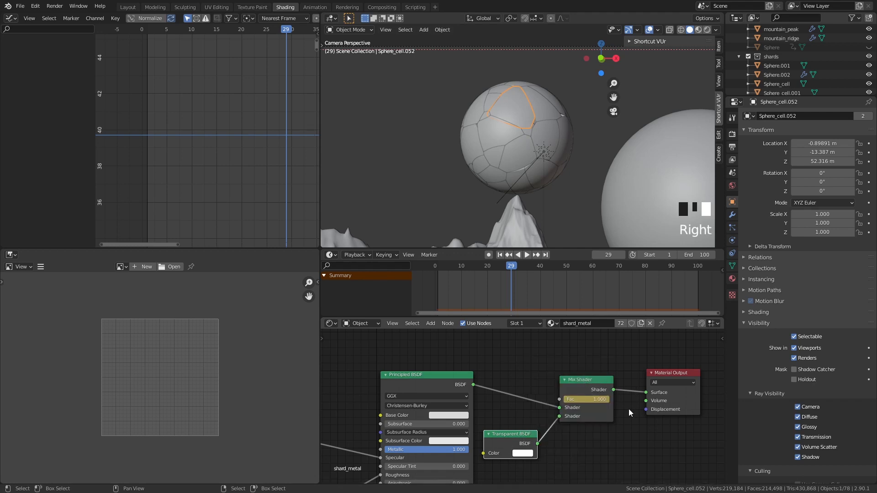
key(Left)
key(Right)
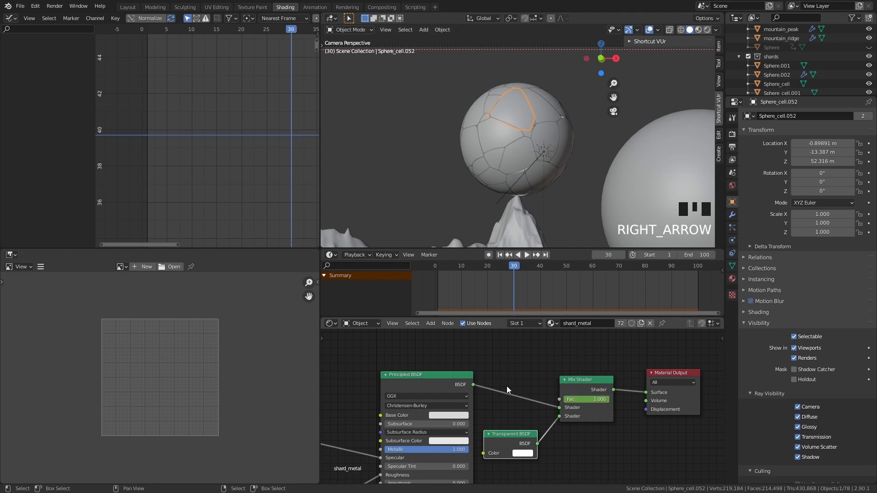
drag(607, 399, 566, 401)
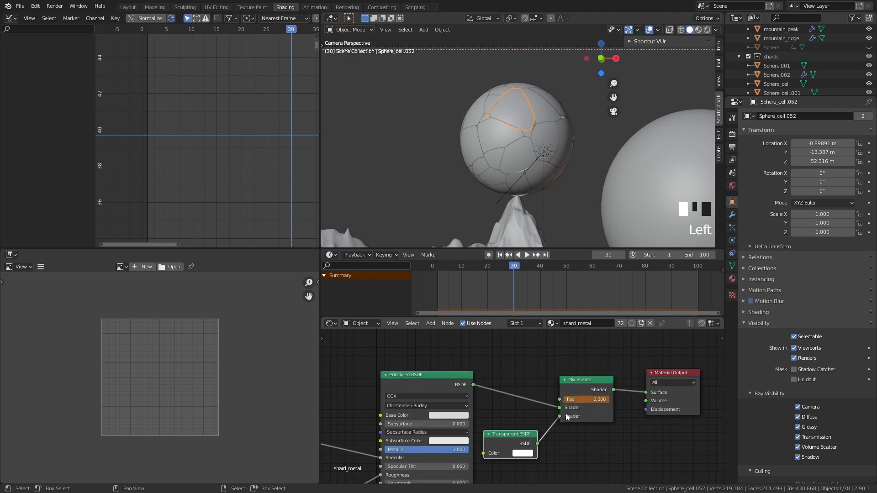
right_click(593, 399)
click(577, 386)
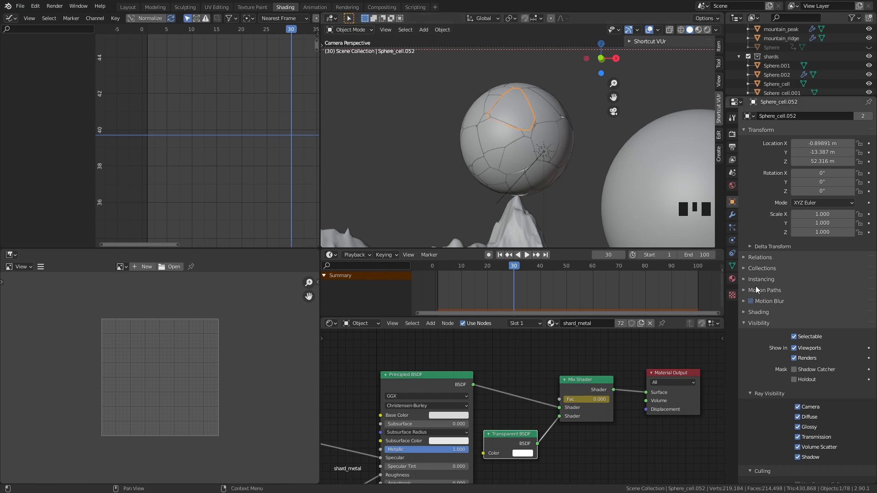
Step: Switch to the shard_inside material and insert a Mix Shader between its Principled BSDF and the Material Output
click(732, 279)
click(774, 128)
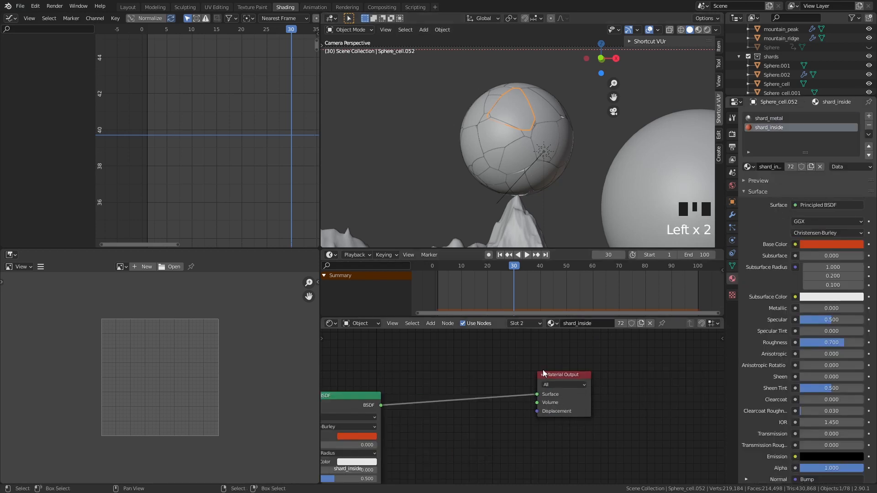
click(487, 362)
key(shift+a)
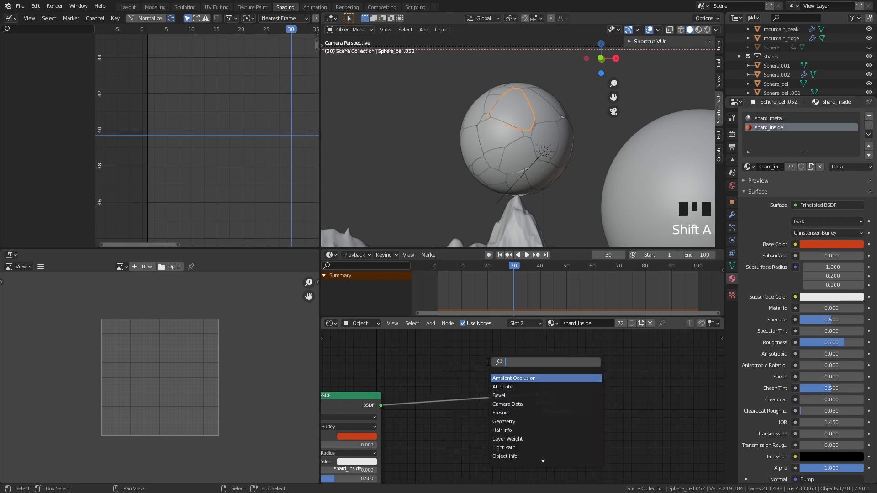
text(mix)
click(502, 384)
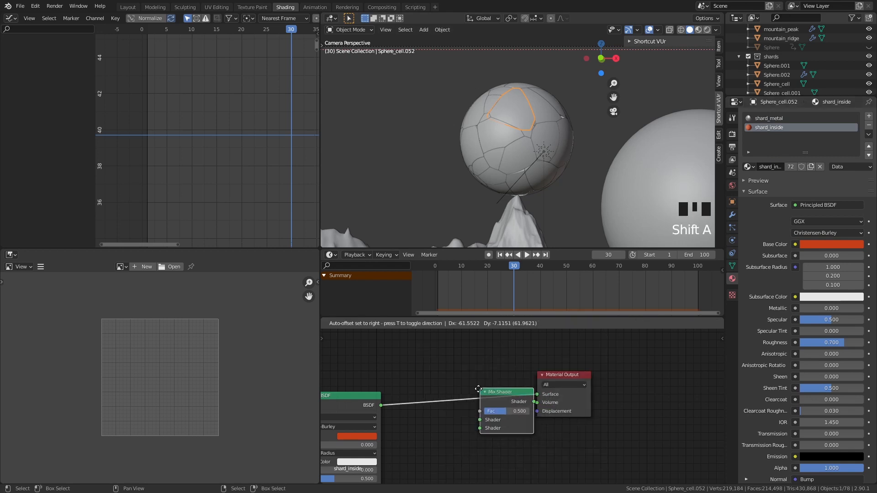
click(452, 389)
Step: Add a Transparent BSDF to shard_inside, connect it to the Mix Shader's second shader input, and space out the nodes
key(shift+a)
text(tra)
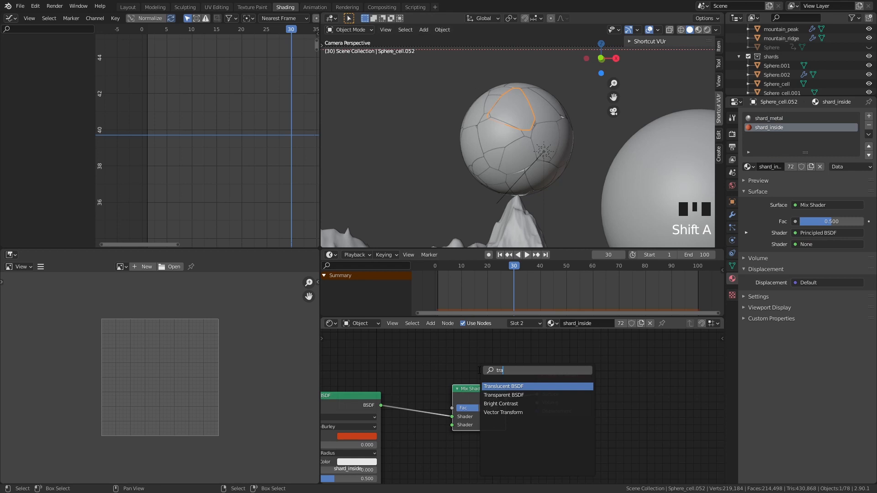
click(491, 394)
click(452, 445)
drag(458, 448, 453, 426)
drag(483, 396, 503, 399)
key(shift+a)
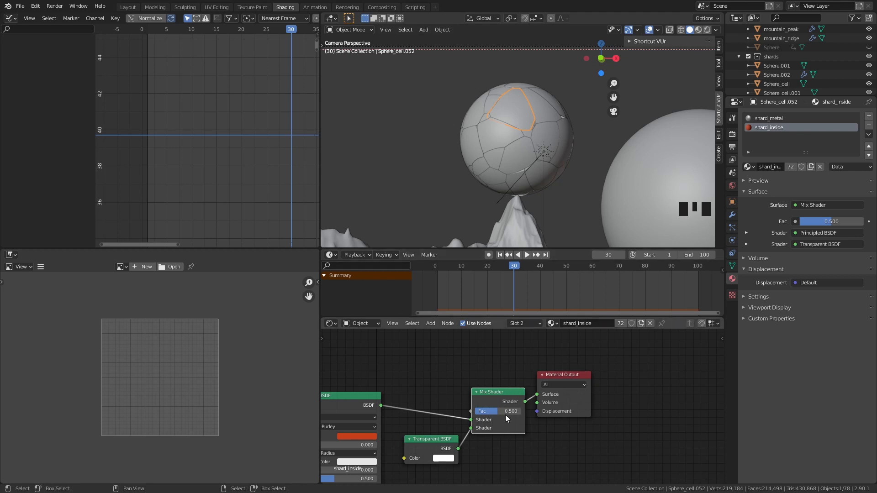
Step: Keyframe the shard_inside Mix Shader factor at 0.000 on frame 30
drag(510, 412, 487, 410)
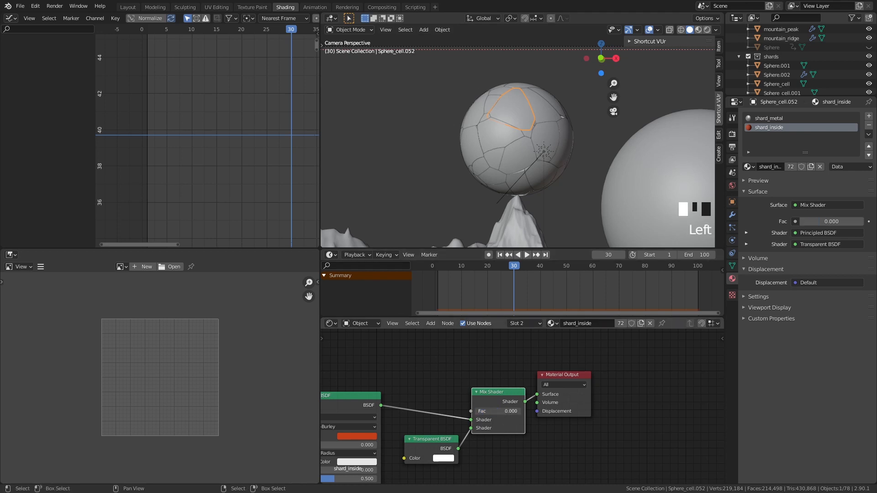
right_click(487, 410)
click(462, 375)
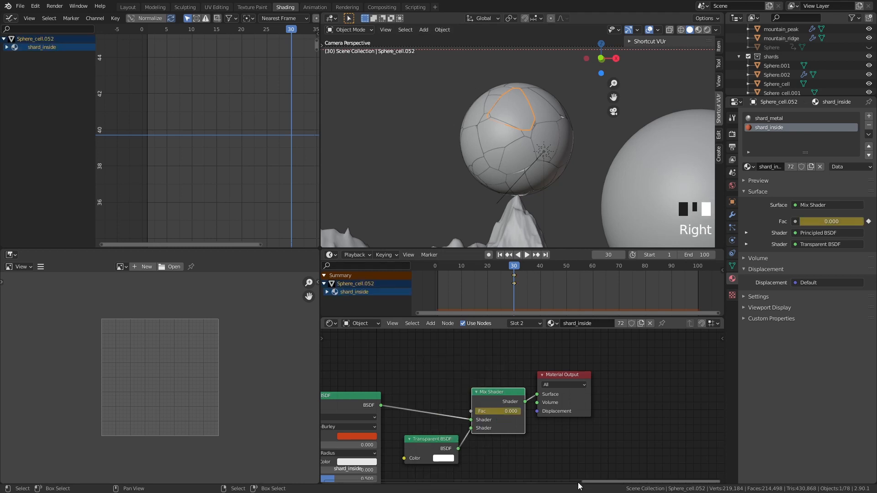
Step: Keyframe the shard_inside Mix Shader factor at 1.000 on frame 29, and save the file at frame 26
key(Left)
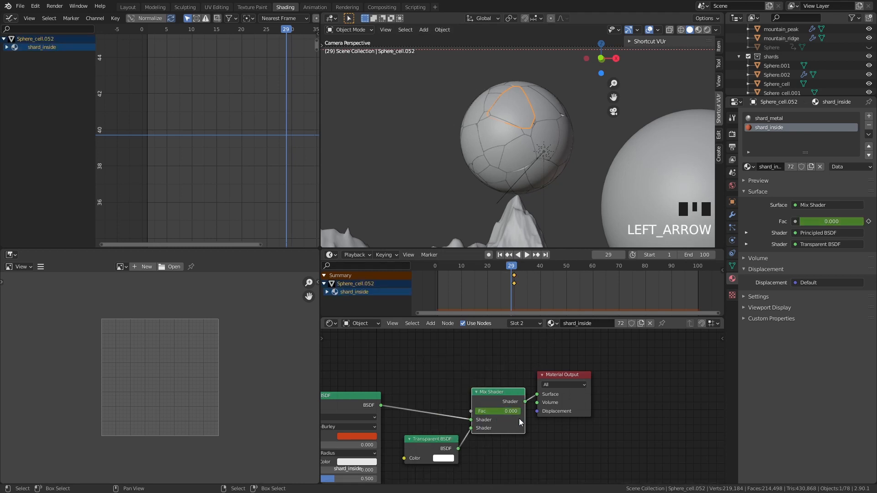
drag(495, 415, 500, 414)
right_click(497, 411)
right_click(500, 412)
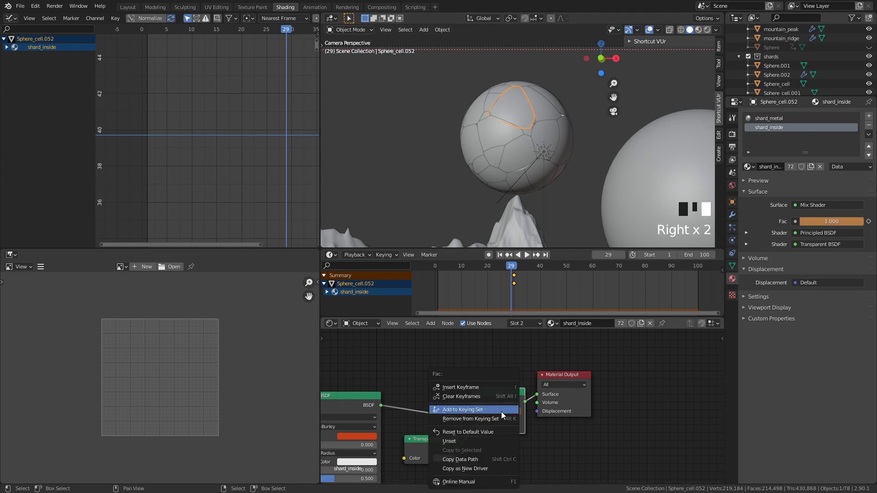
click(478, 387)
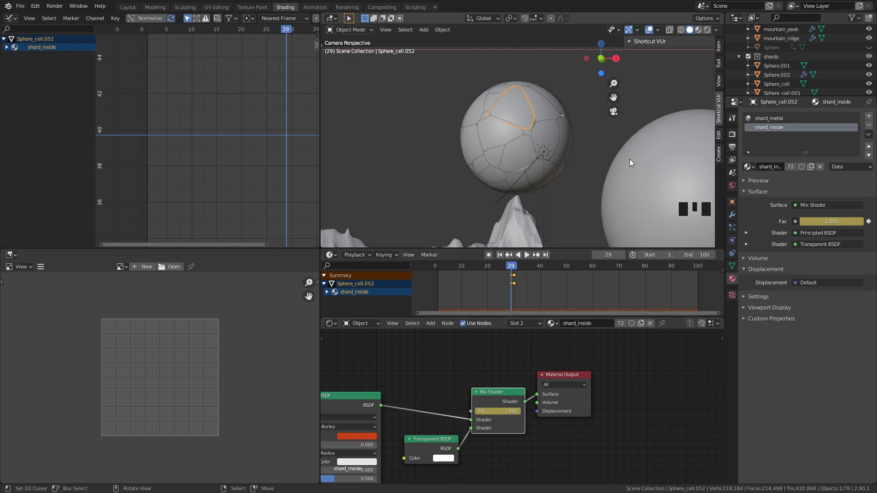
click(505, 271)
key(ctrl+s)
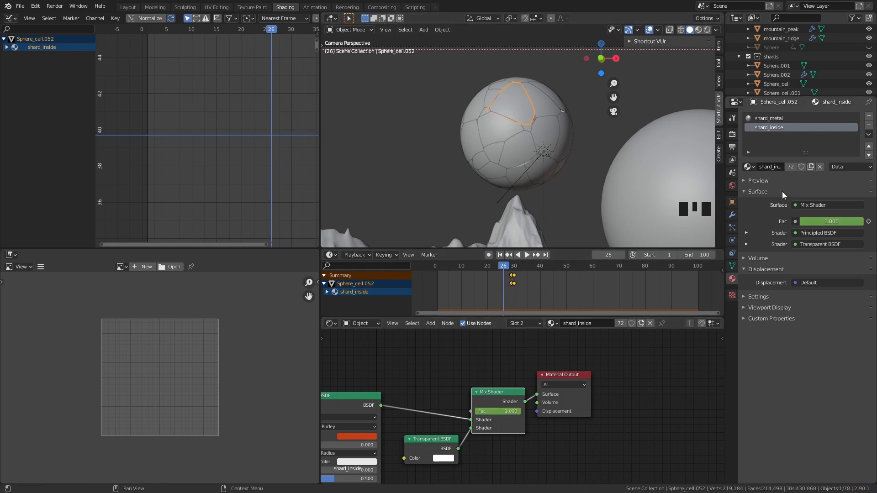
Step: Set the Cycles render samples to 50 and make a test render of frame 26
click(732, 134)
click(823, 179)
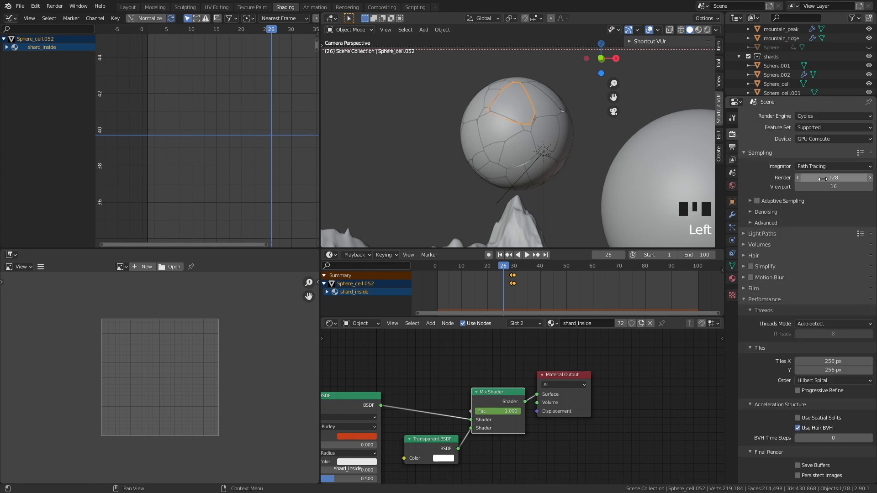
text(5)
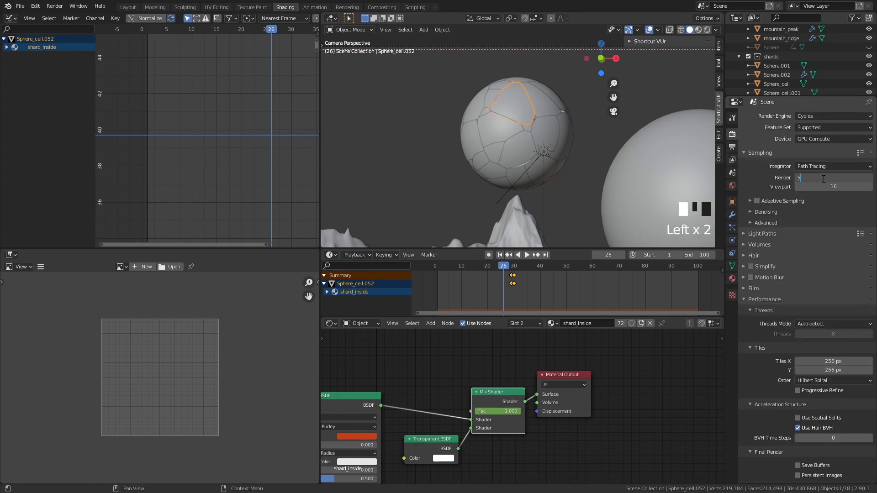
key(Return)
key(F12)
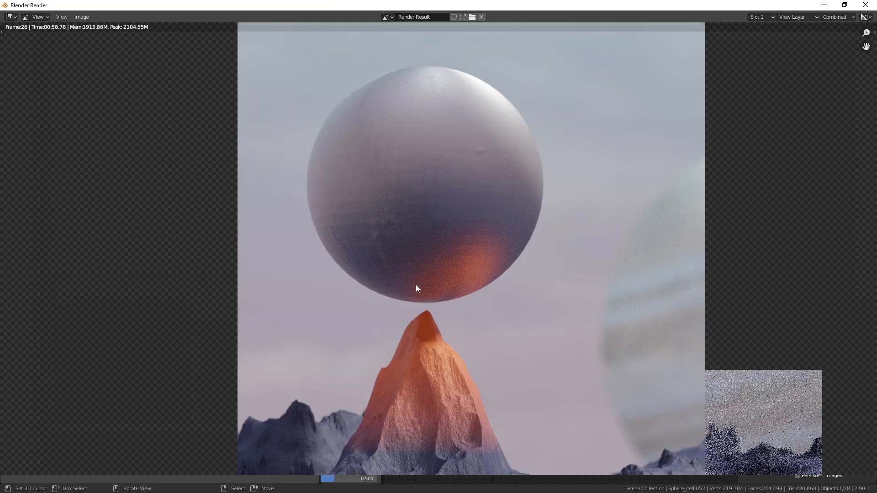
click(867, 9)
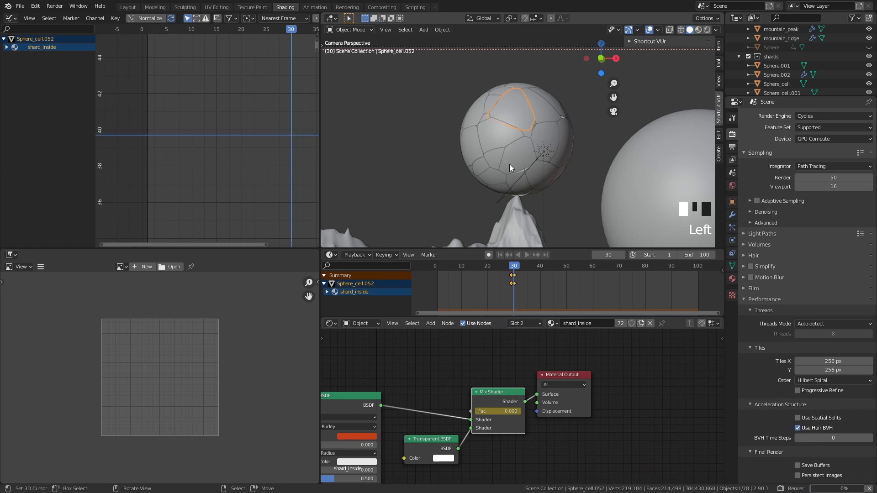
Step: Render frame 30 and examine the shard edges and gaps on the sphere up close in the render result
key(F11)
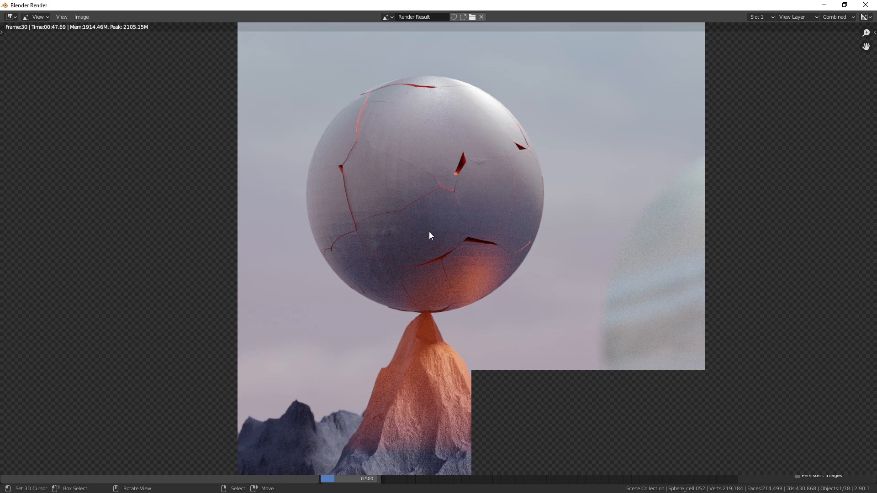
scroll(429, 232, up, 1)
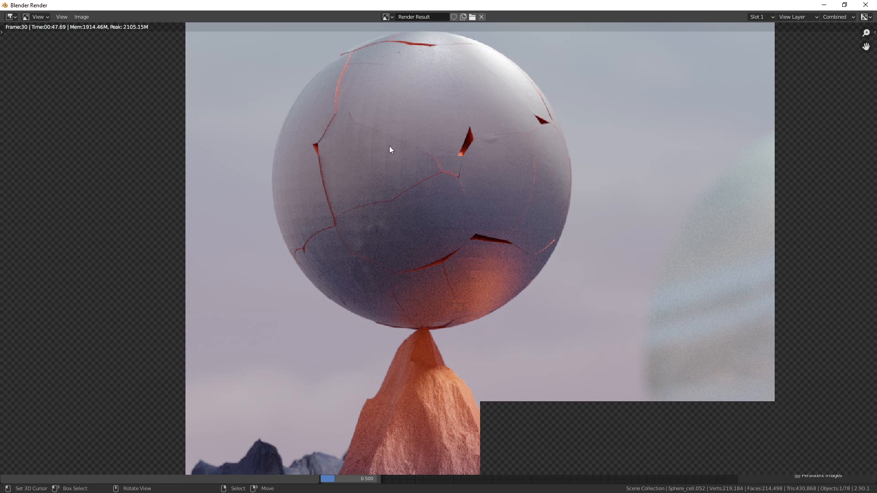
scroll(387, 150, up, 3)
scroll(296, 105, down, 2)
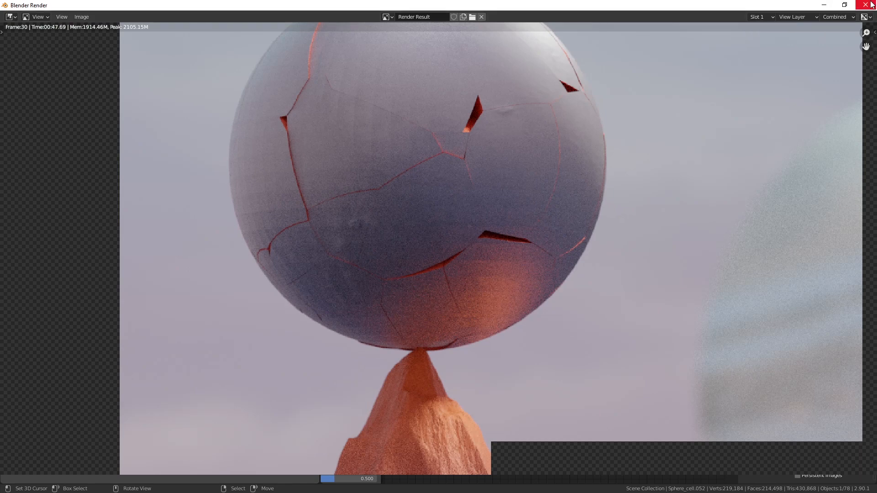
key(Home)
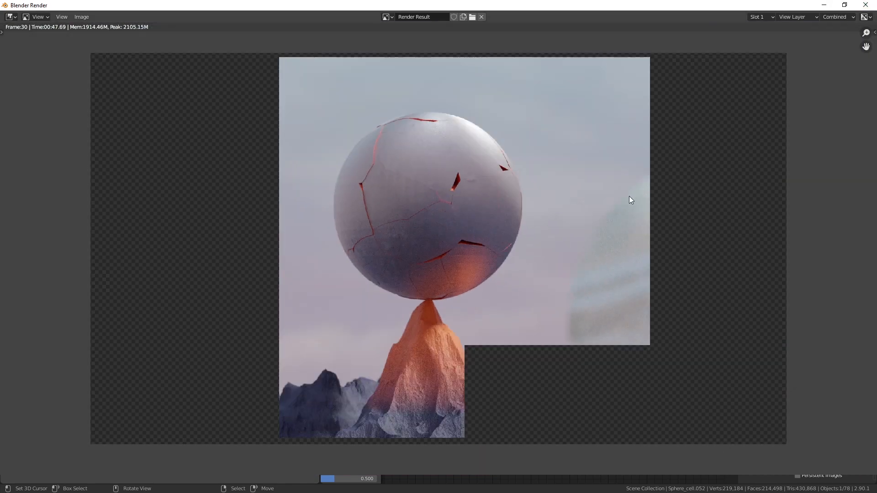